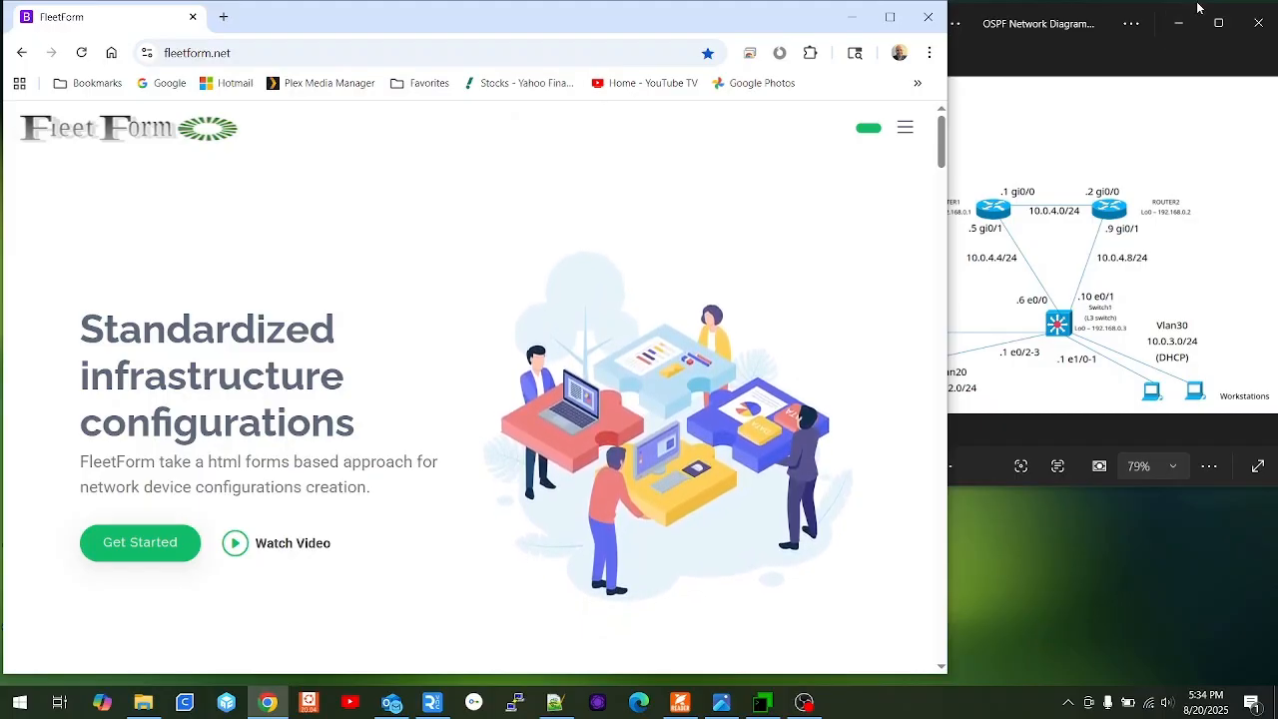
# Glance at the OSPF diagram in Photos, then show FleetForm's site menu on the homepage.
pyautogui.click(1040, 33)
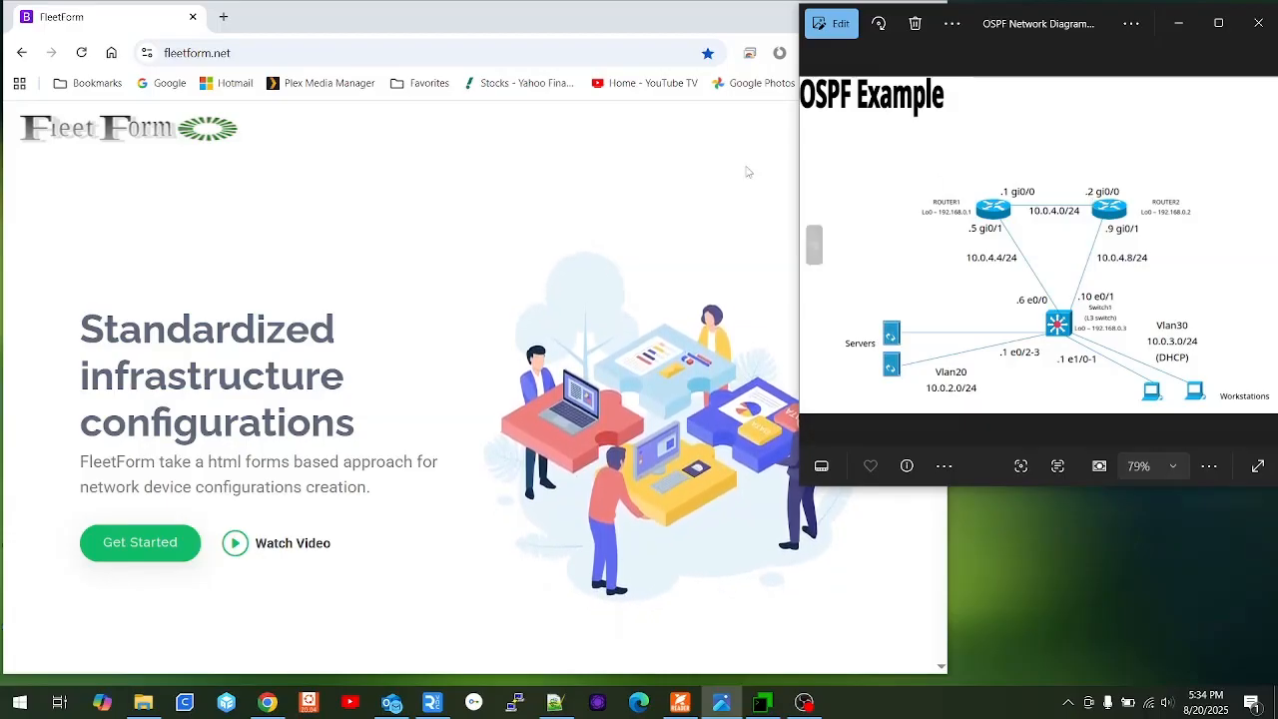
pyautogui.click(554, 28)
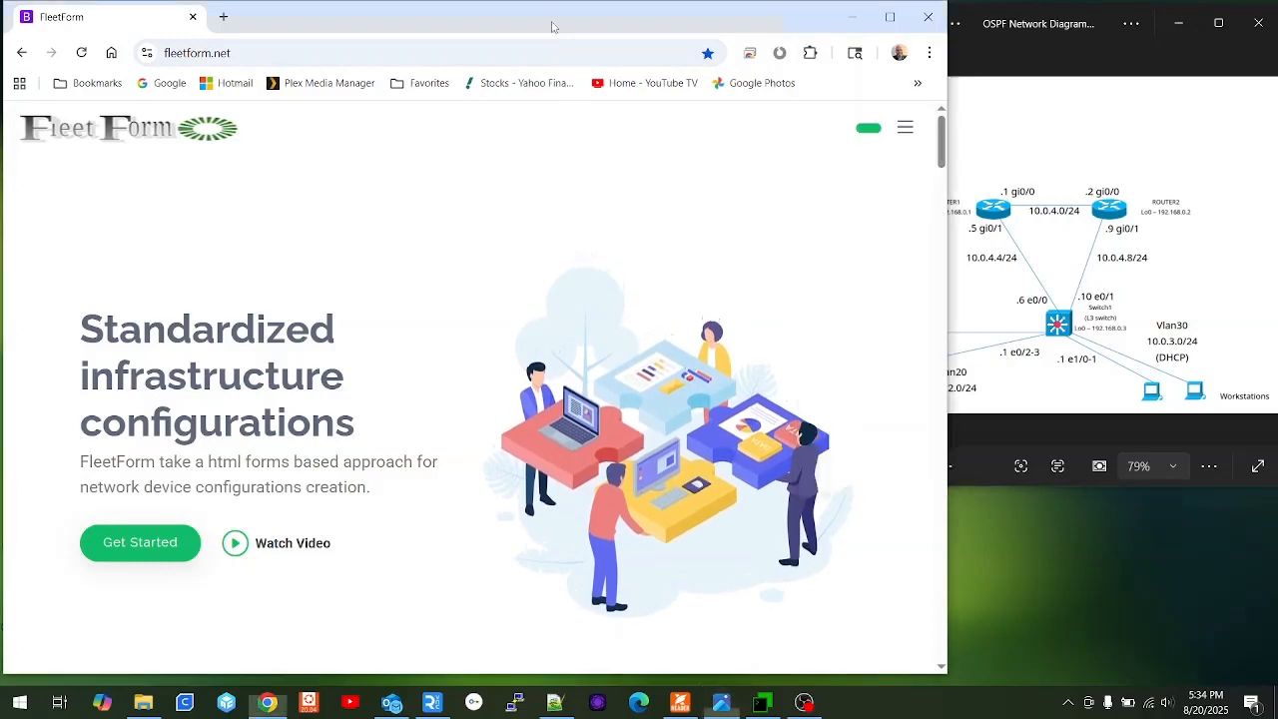
pyautogui.click(904, 128)
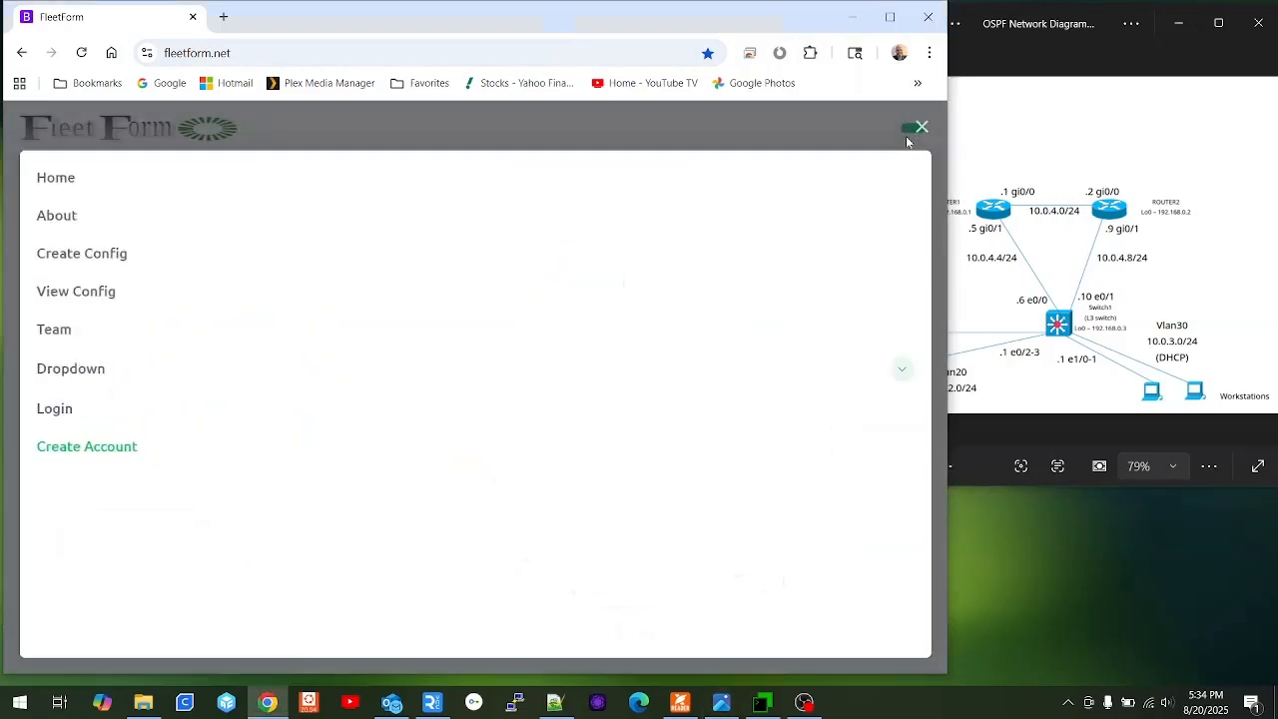
# Log in to FleetForm with the test account's username and password to reach Configuration Creator.
pyautogui.click(82, 407)
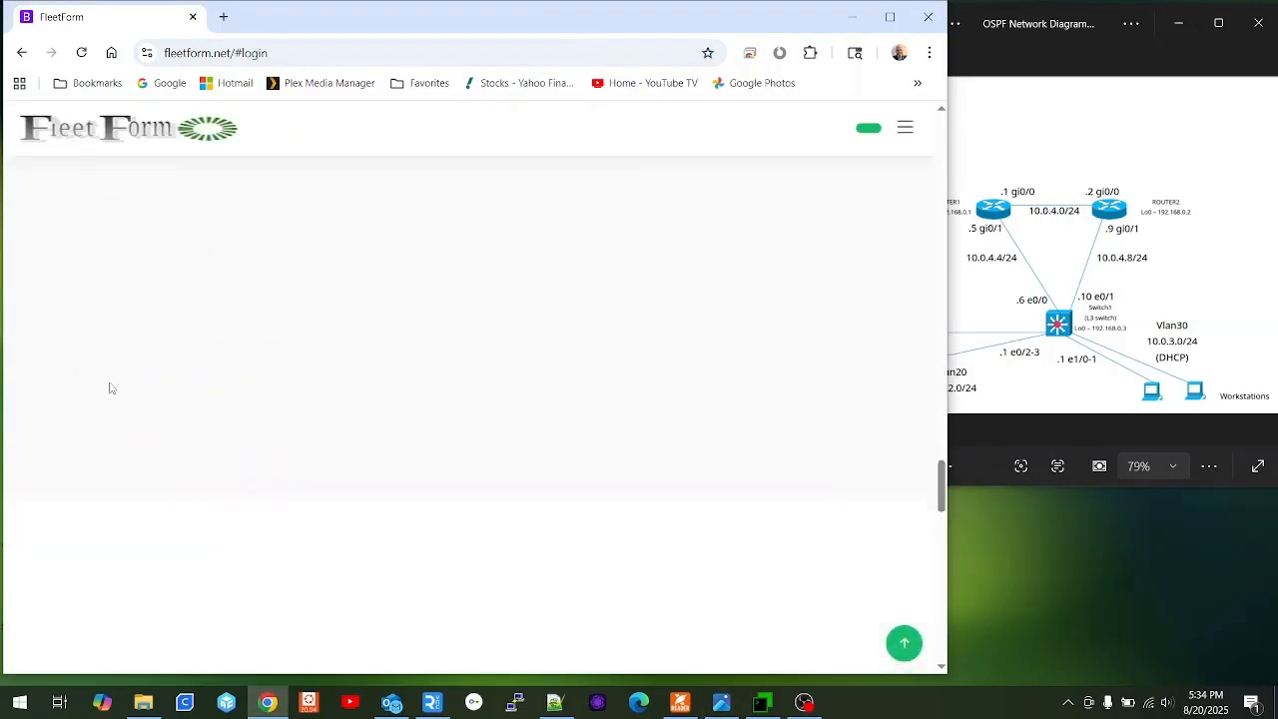
pyautogui.click(460, 392)
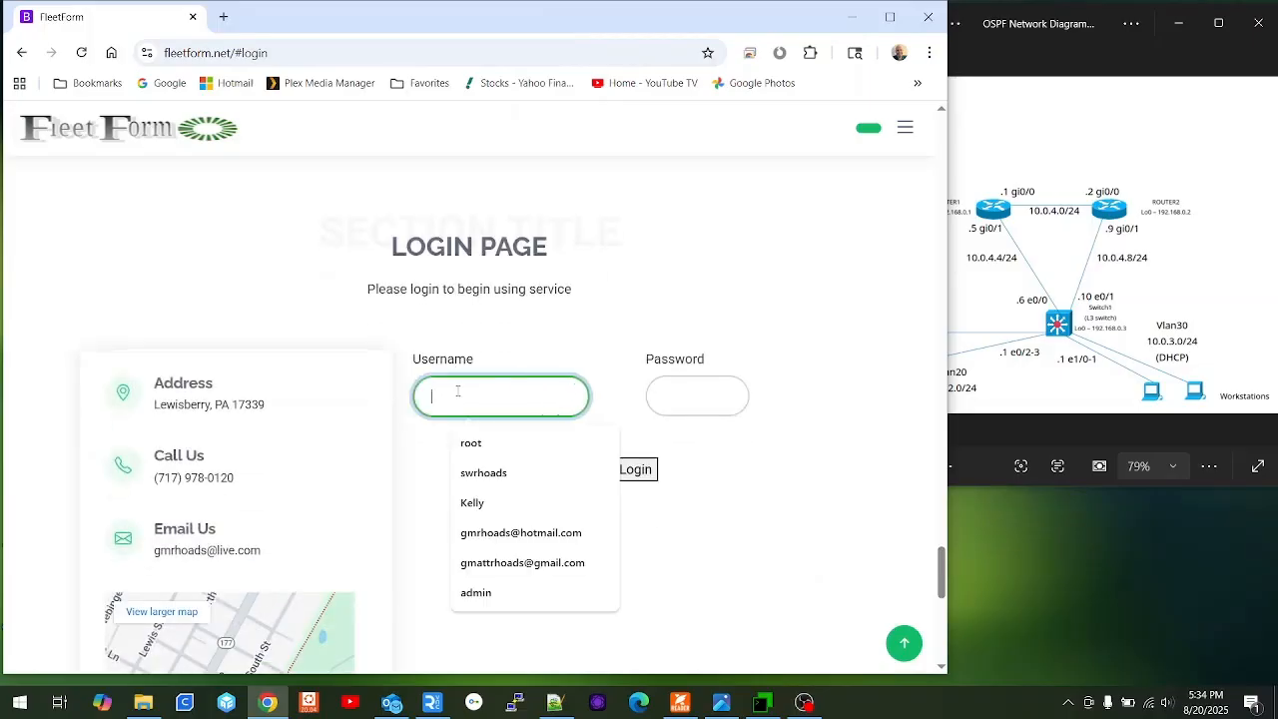
pyautogui.write('TEst')
pyautogui.press('BackSpace')
pyautogui.write('estUser')
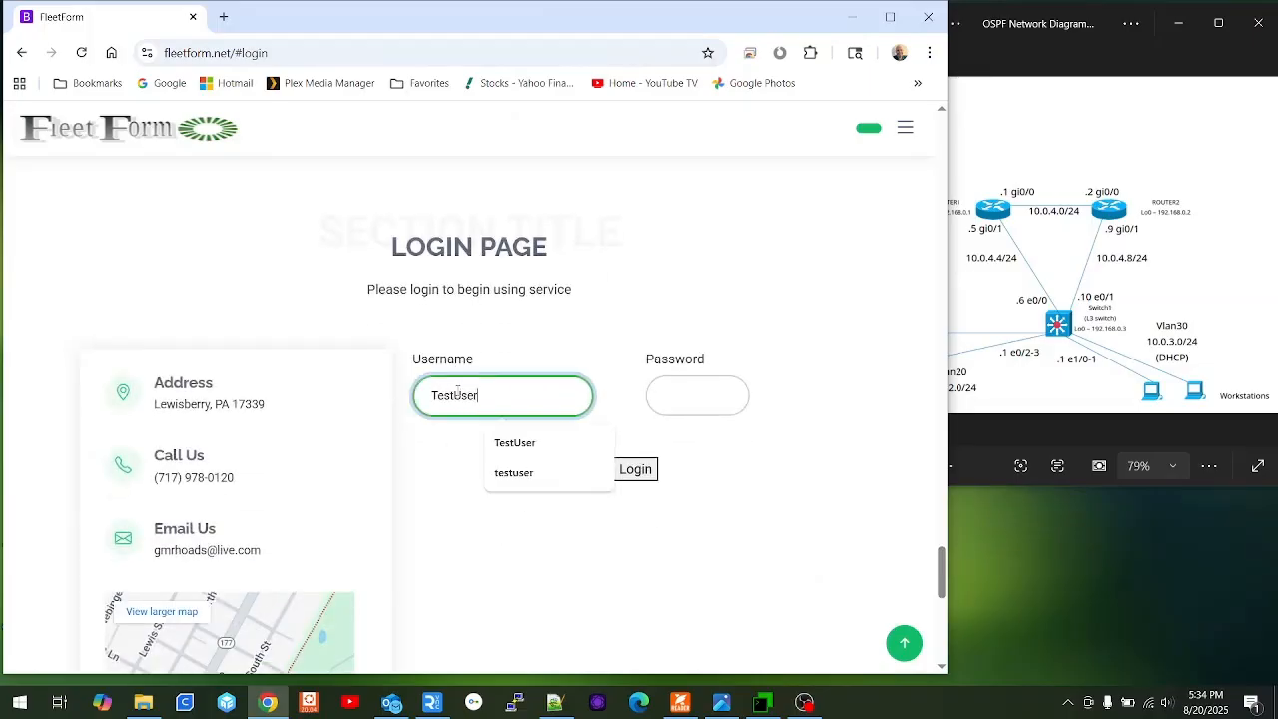
pyautogui.press('Tab')
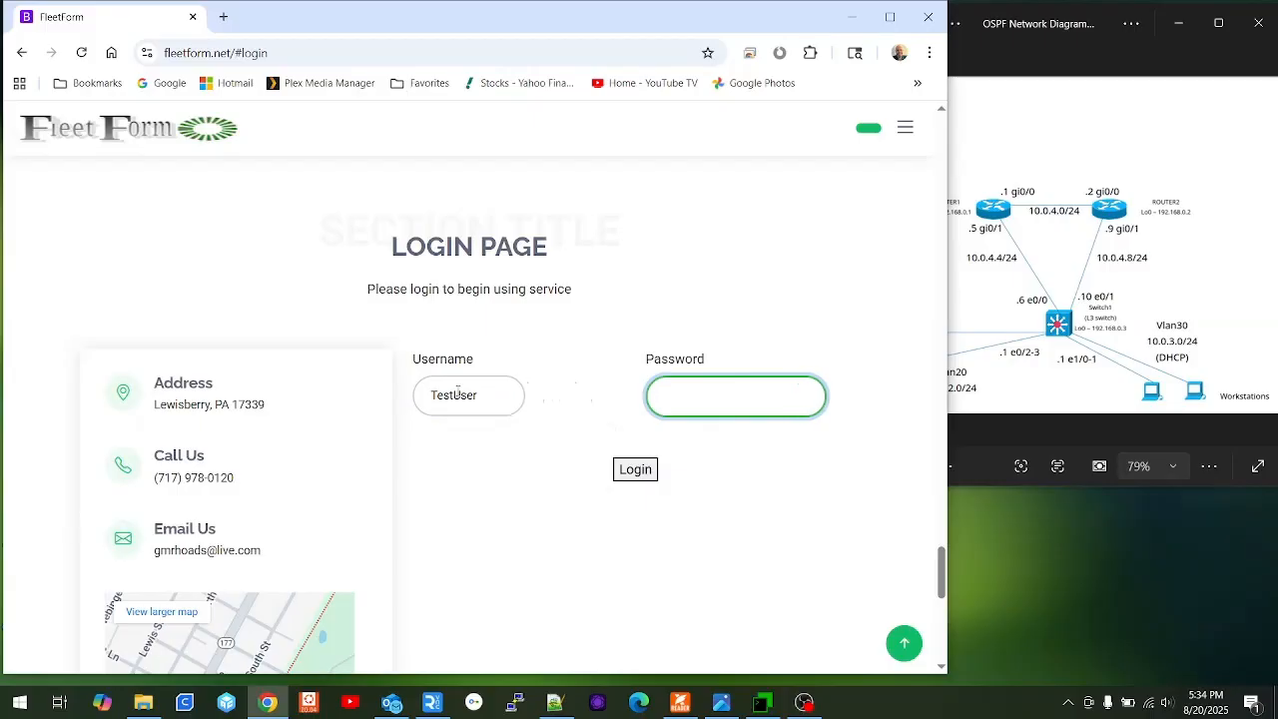
pyautogui.write('p')
pyautogui.press('Return')
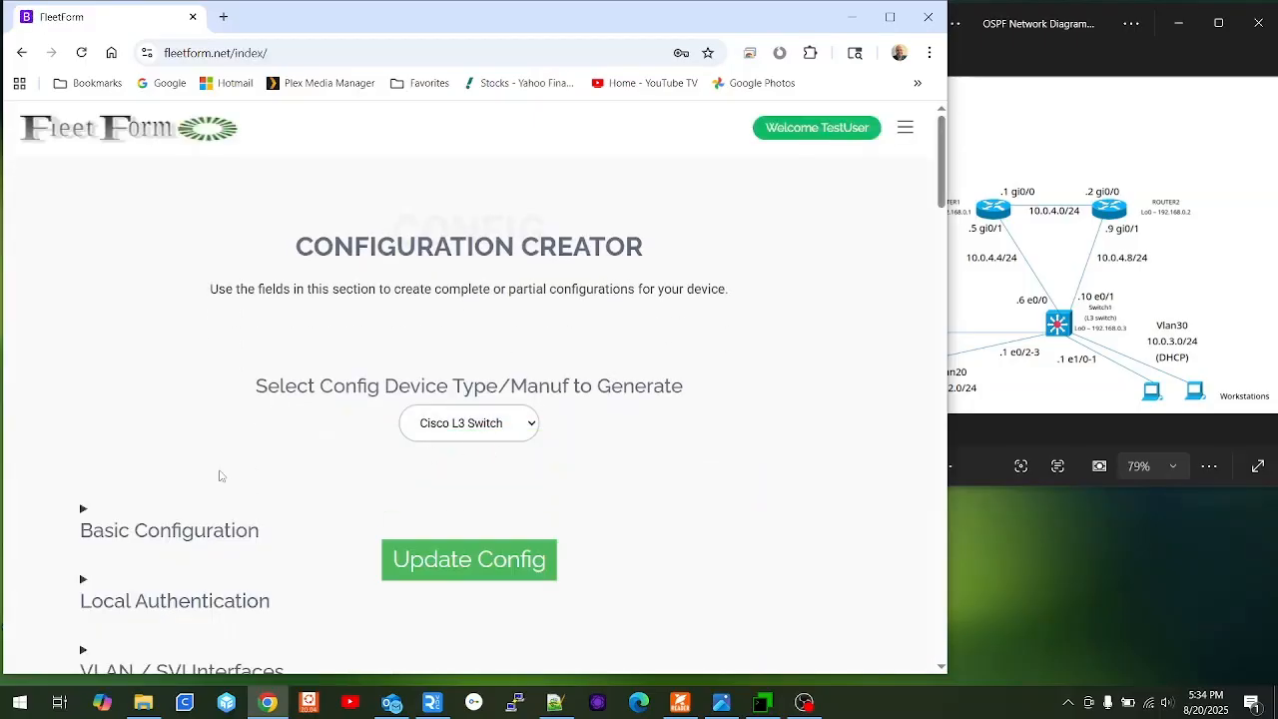
# Expand Basic Configuration and enter Router1 as the router hostname, checking the diagram for names.
pyautogui.scroll(-2, 217, 474)
pyautogui.click(198, 322)
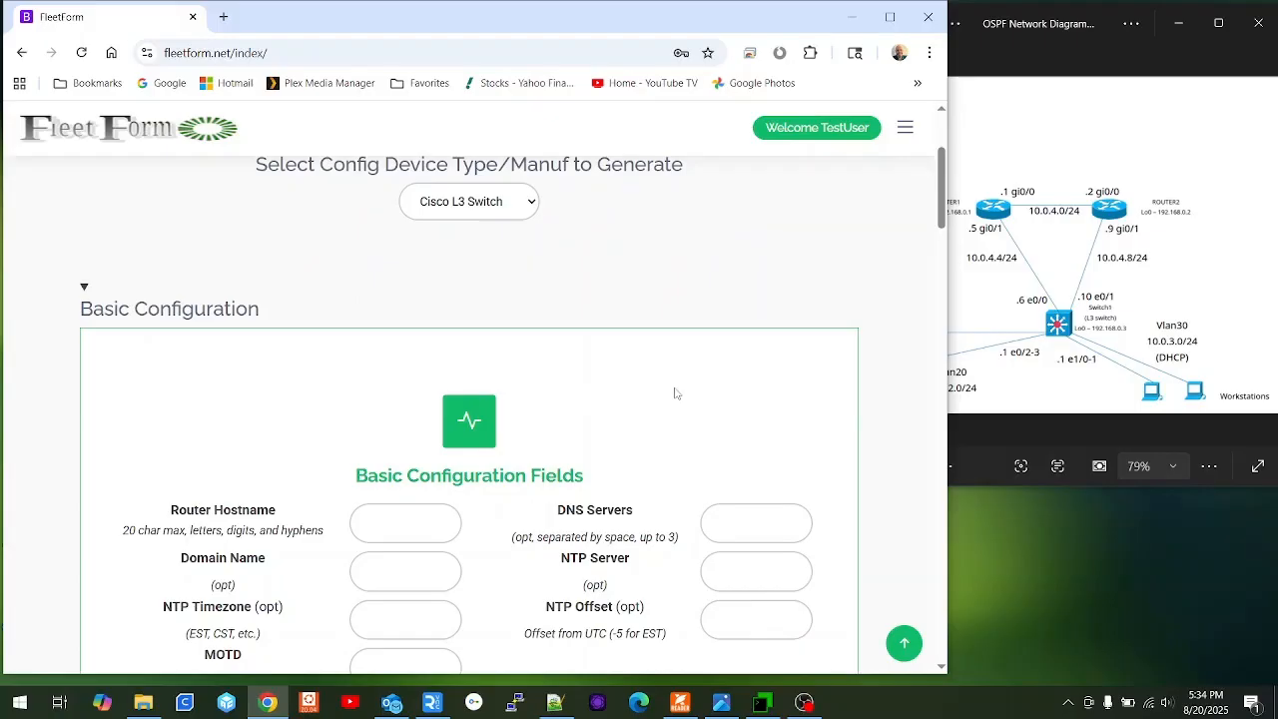
pyautogui.scroll(-2, 675, 393)
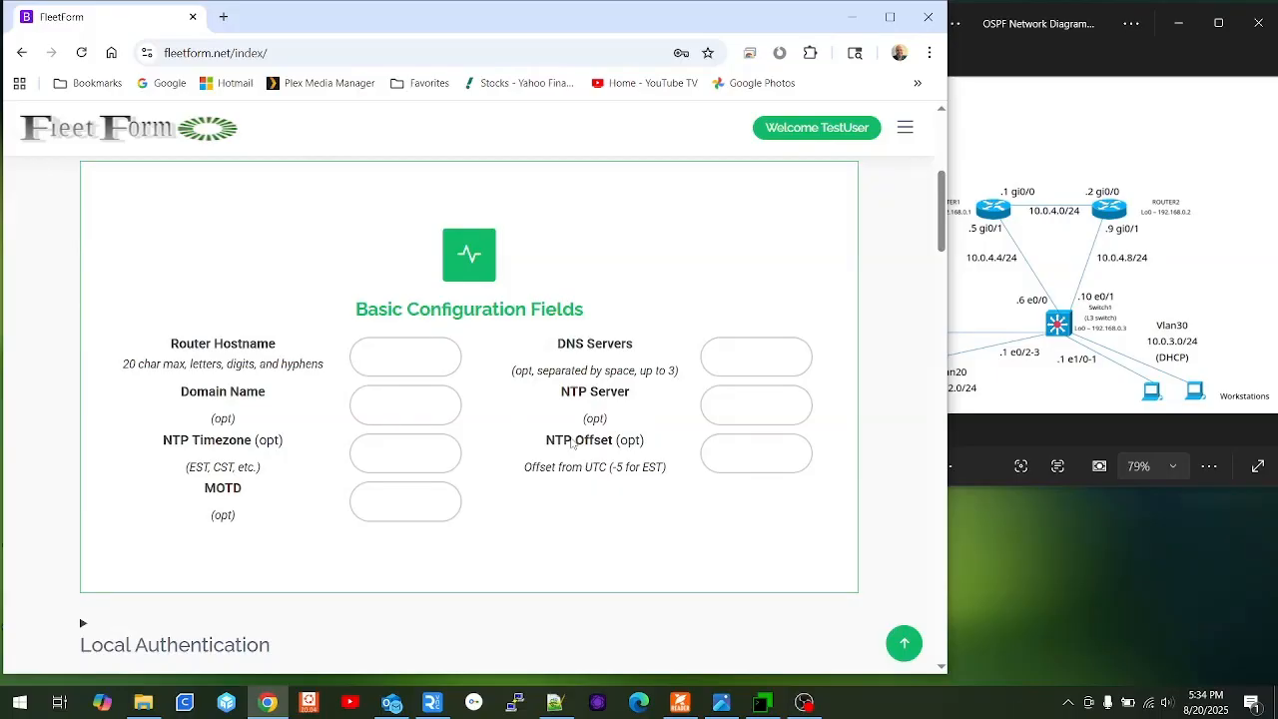
pyautogui.click(382, 356)
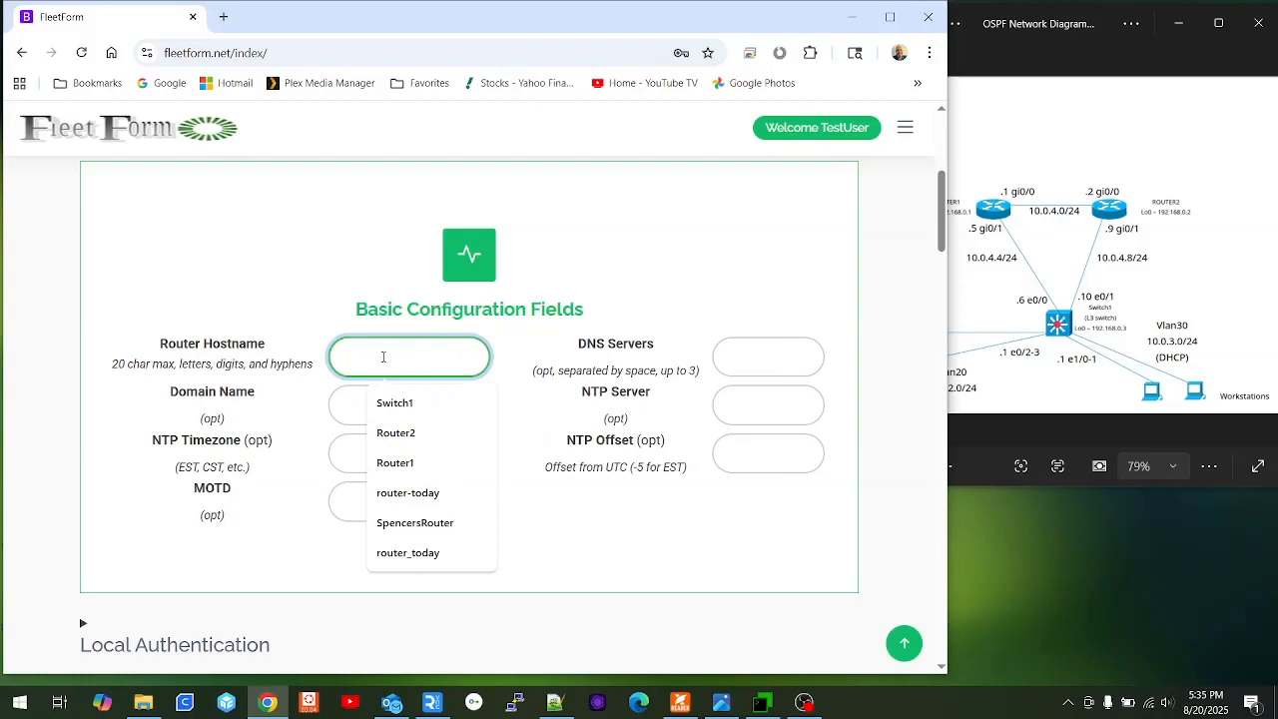
pyautogui.click(1039, 41)
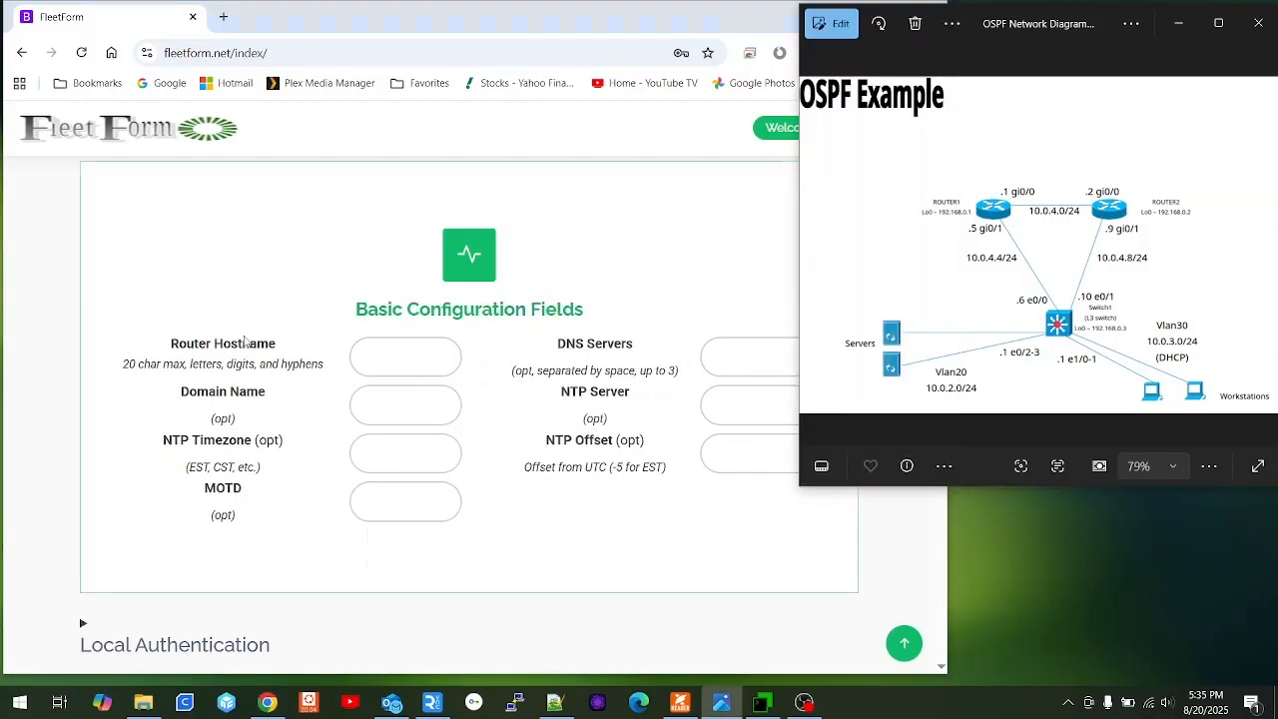
pyautogui.click(399, 351)
pyautogui.write('Ro')
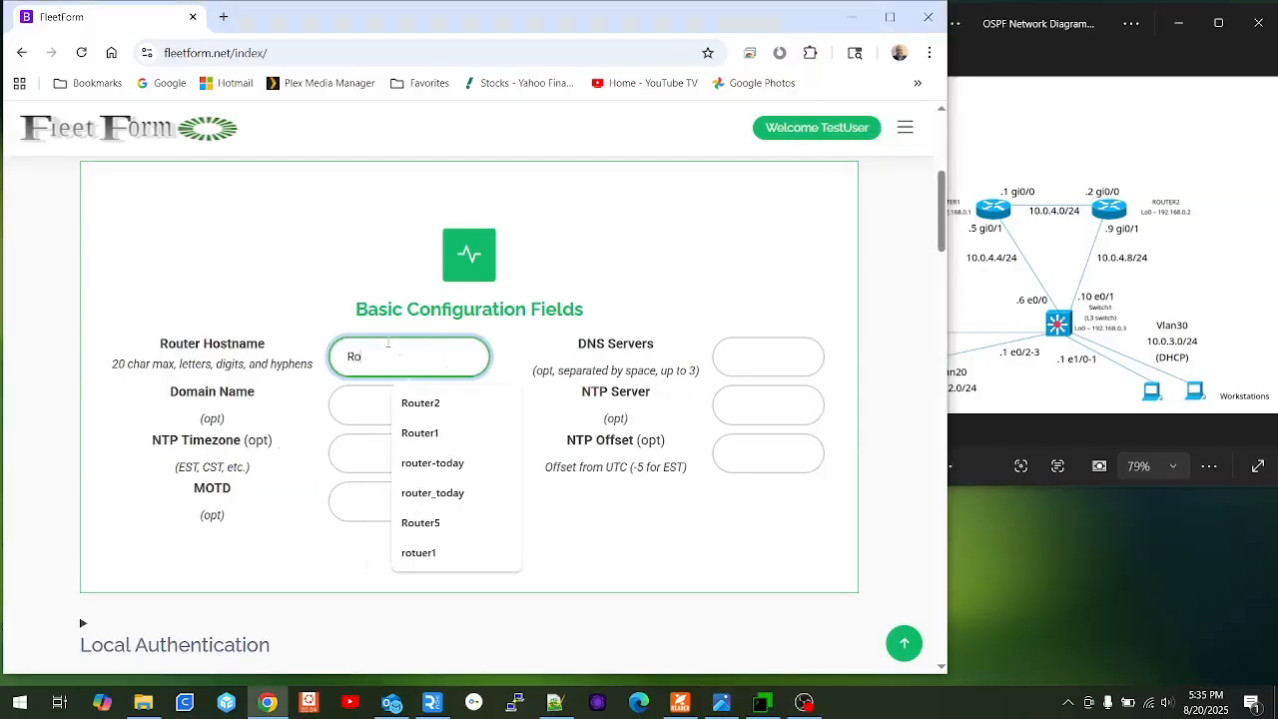
pyautogui.write('uter1')
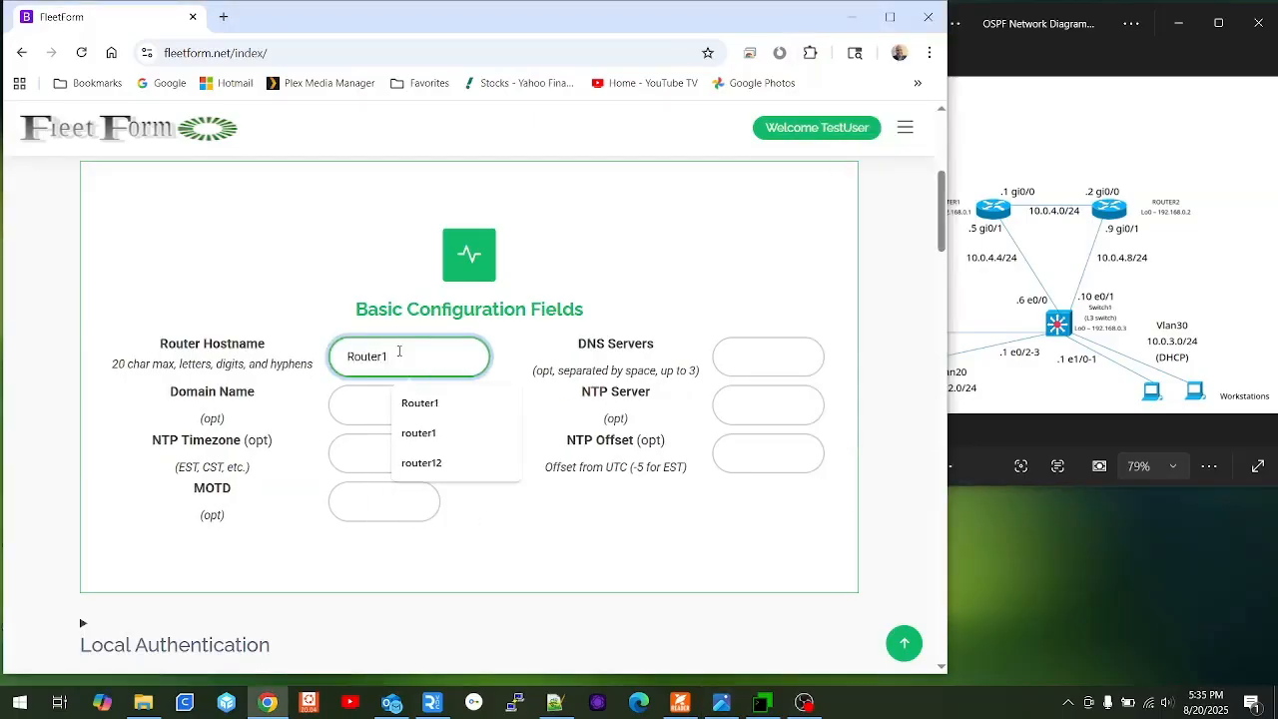
pyautogui.scroll(-3, 210, 435)
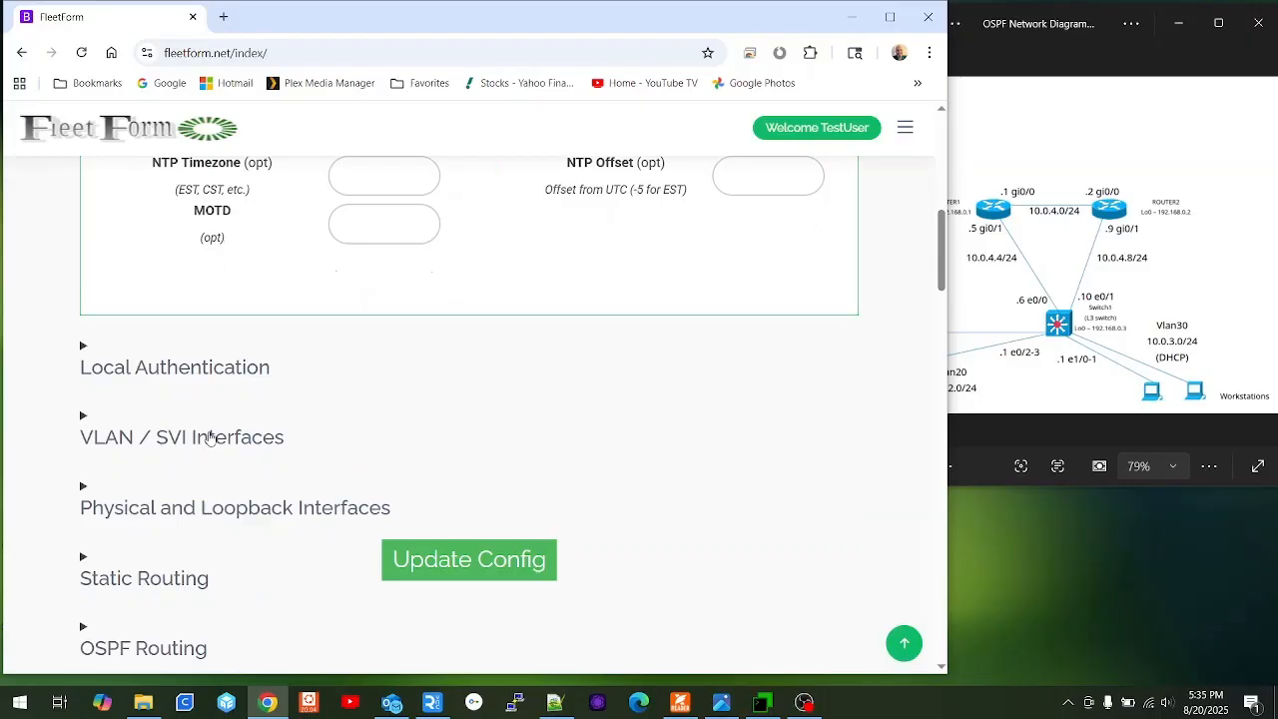
pyautogui.click(214, 379)
# Enter a username and password in local user row 1 and apply them with Update Config.
pyautogui.click(469, 581)
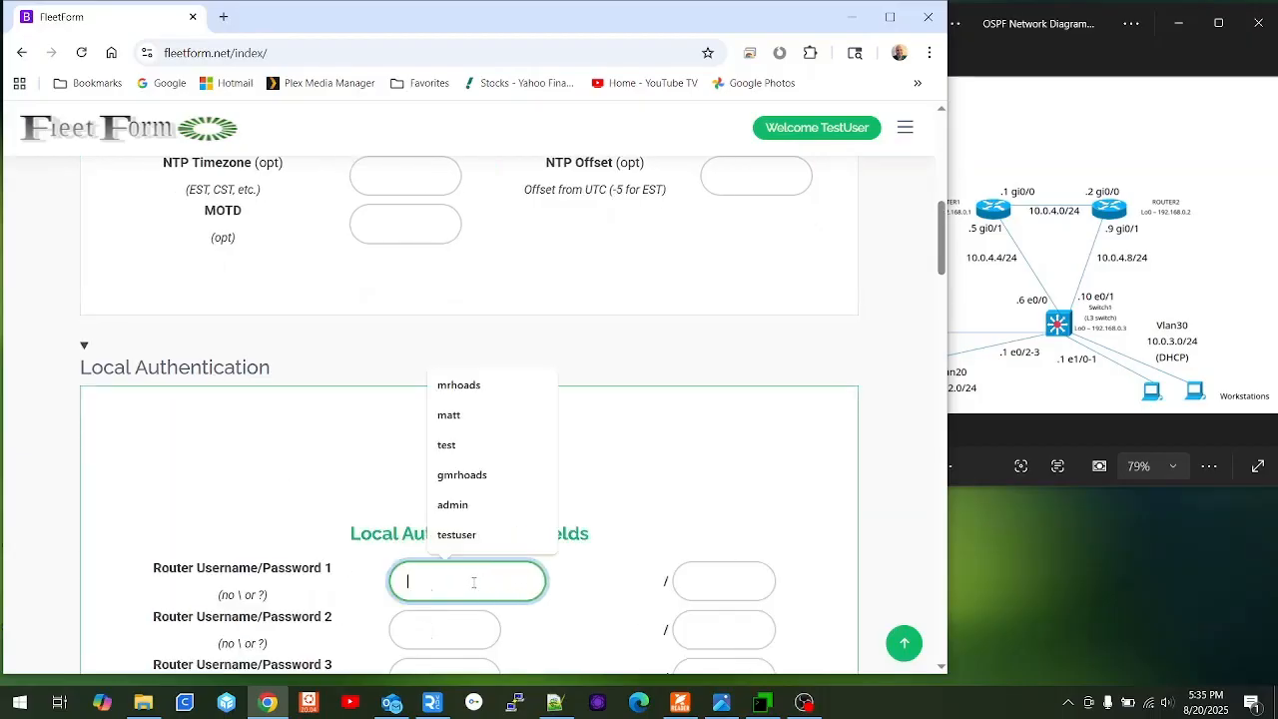
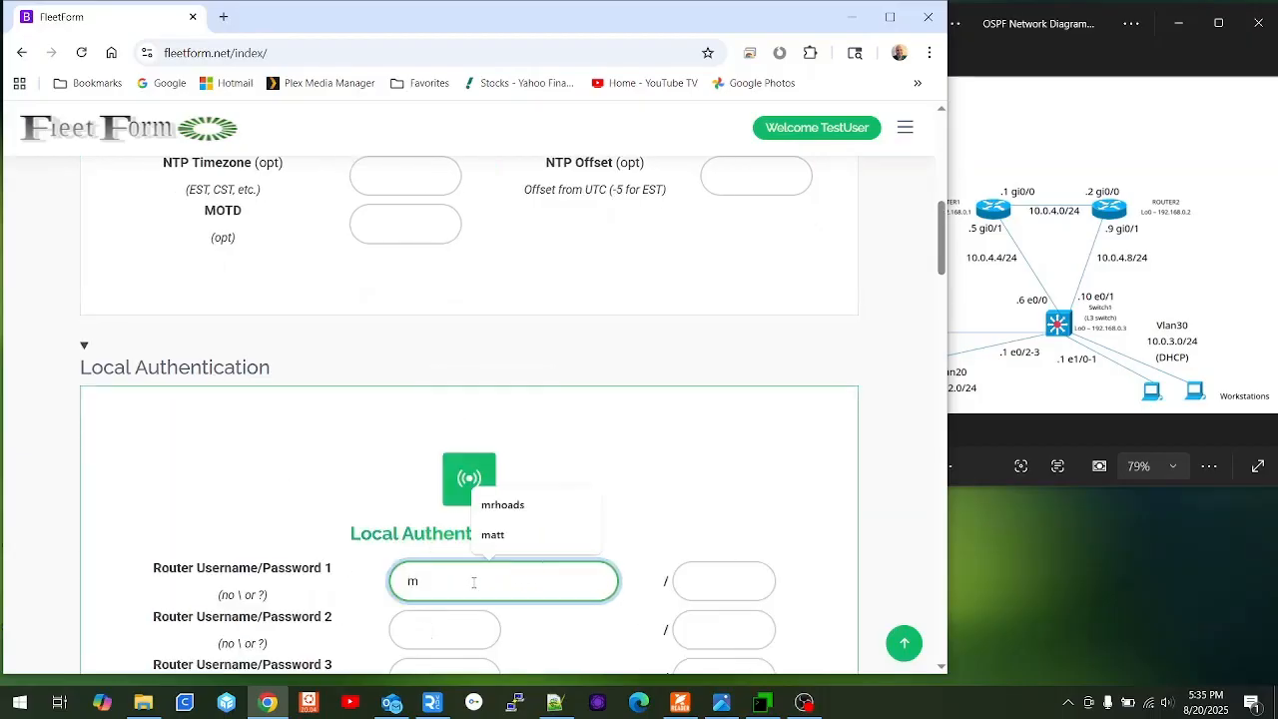
pyautogui.press('Tab')
pyautogui.write('cis')
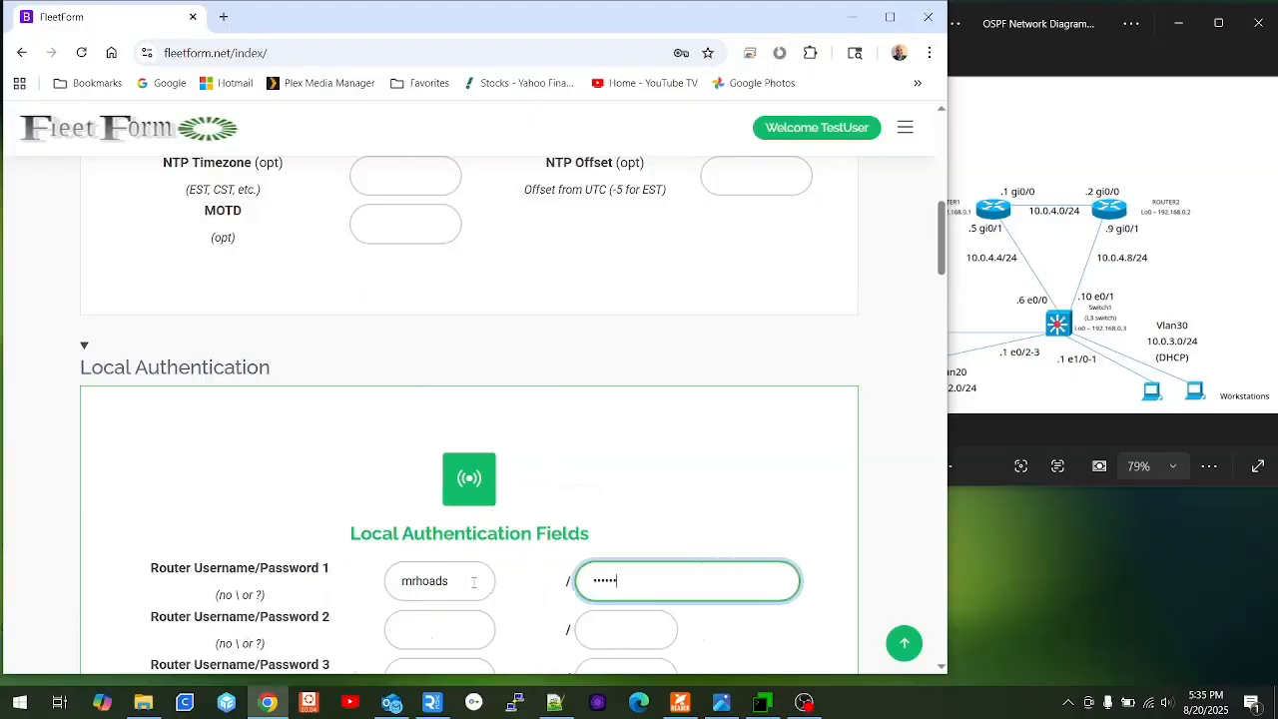
pyautogui.scroll(-5, 473, 581)
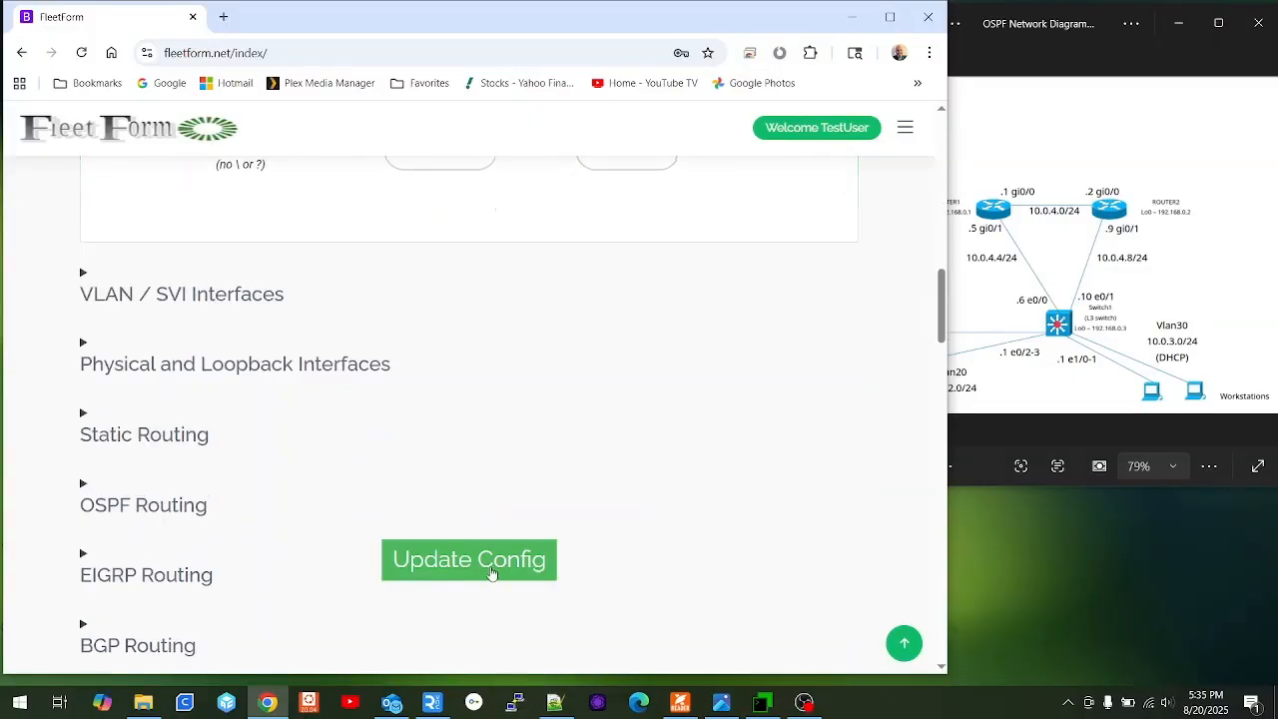
pyautogui.click(489, 565)
pyautogui.scroll(-5, 266, 385)
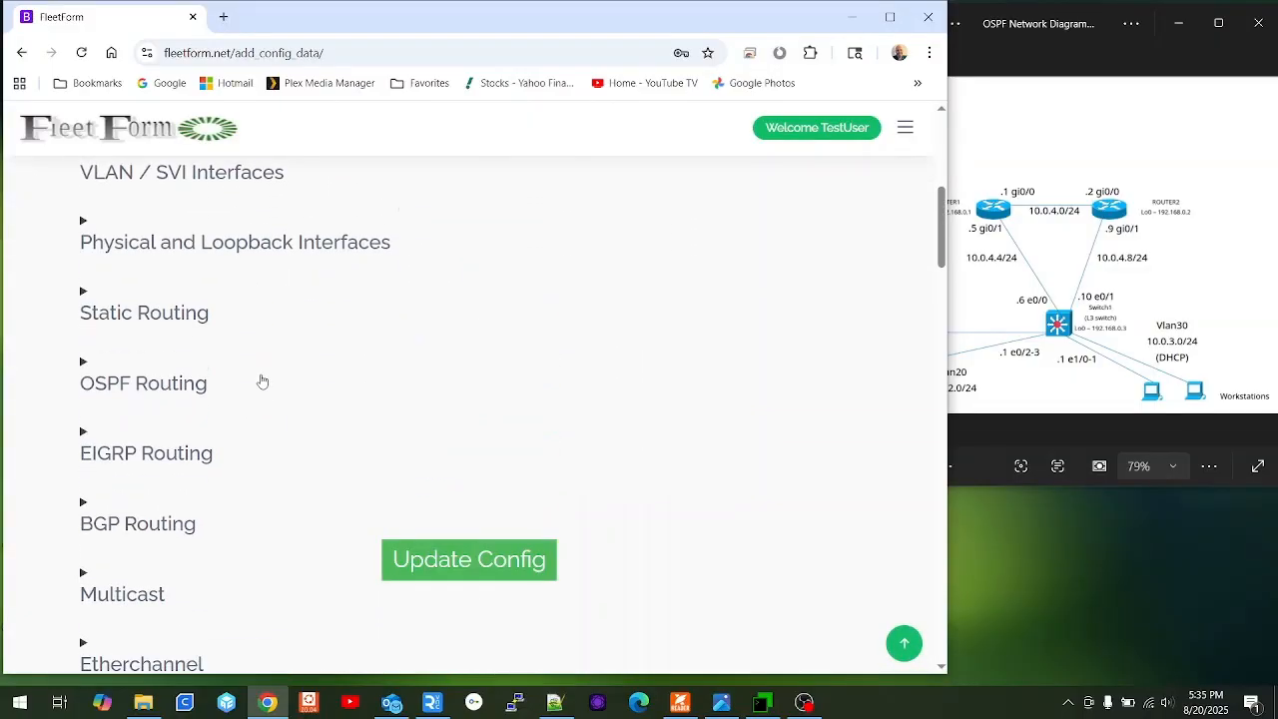
pyautogui.scroll(2, 260, 375)
pyautogui.scroll(3, 261, 376)
pyautogui.scroll(-5, 260, 373)
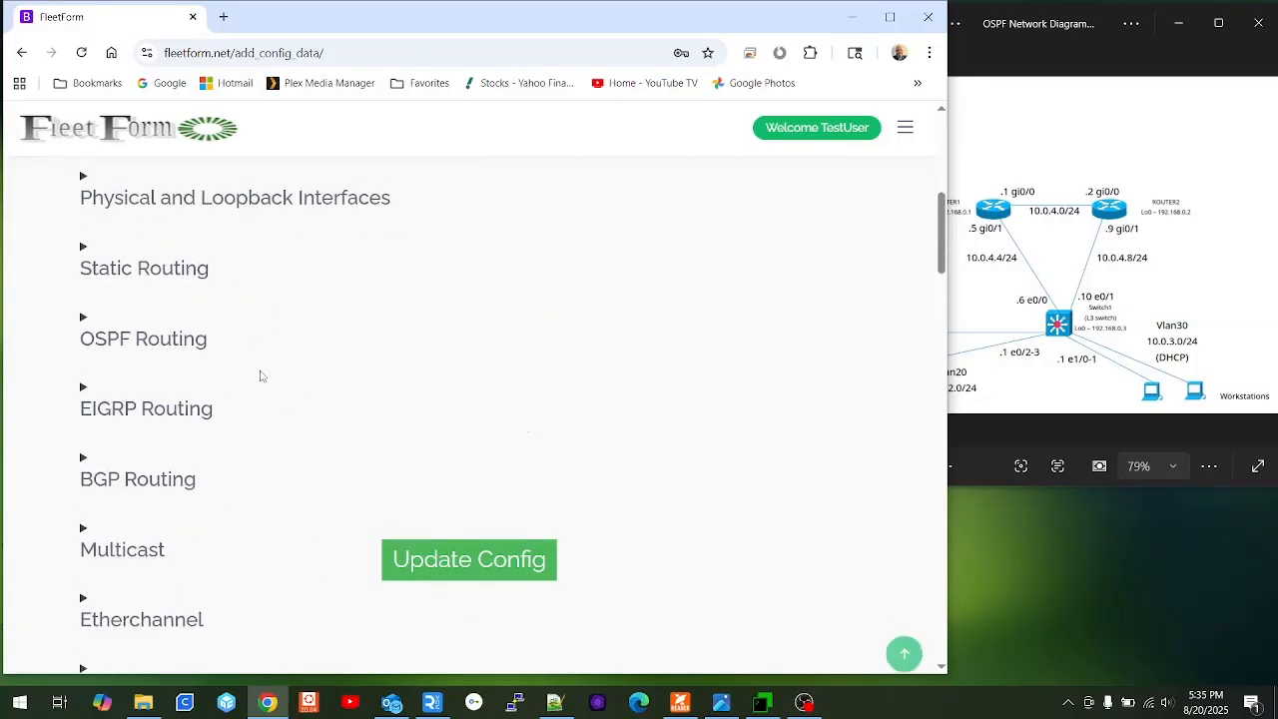
pyautogui.scroll(3, 271, 344)
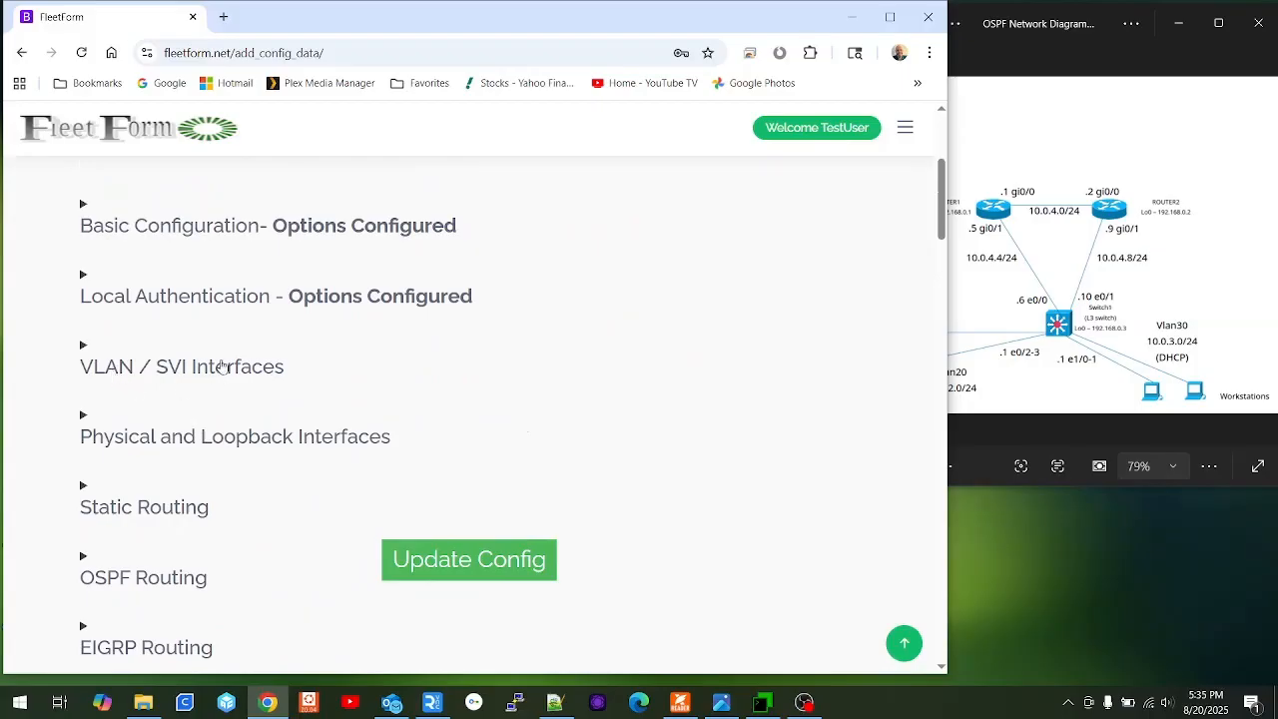
# Switch the device type from Cisco L3 Switch to Cisco Router and apply it.
pyautogui.scroll(-1, 149, 368)
pyautogui.scroll(1, 160, 362)
pyautogui.scroll(2, 182, 358)
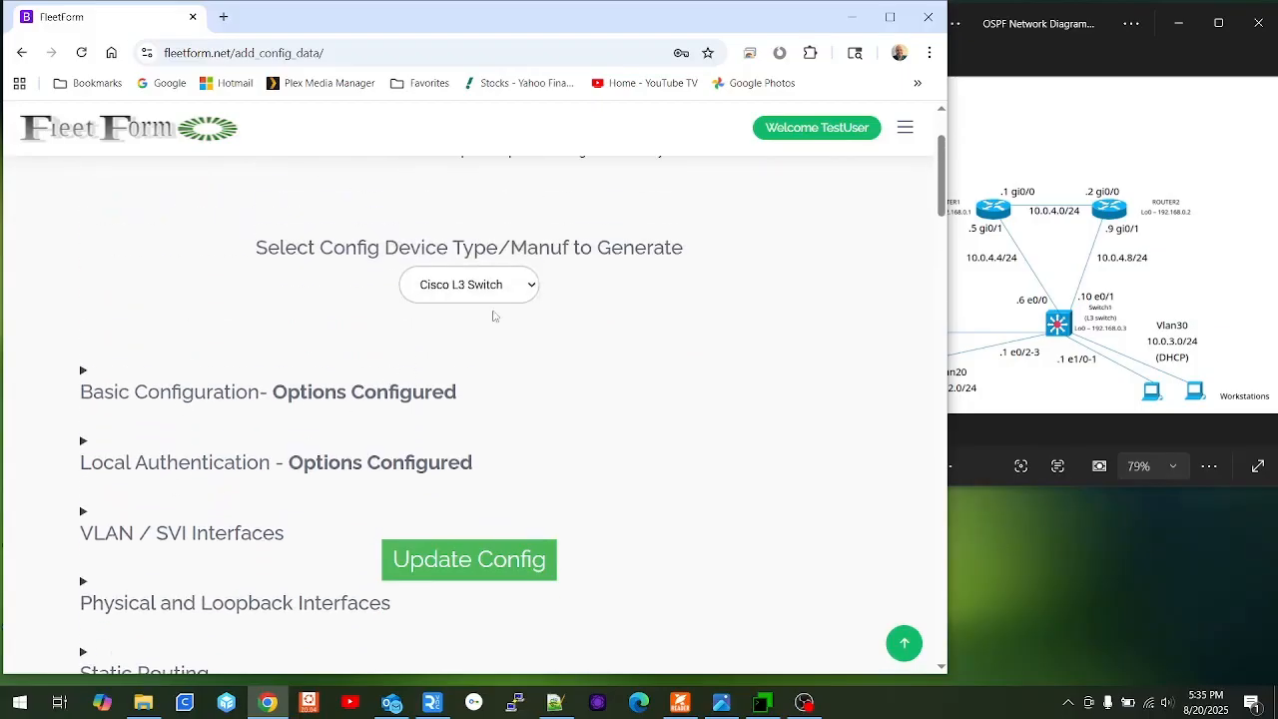
pyautogui.click(503, 288)
pyautogui.click(483, 359)
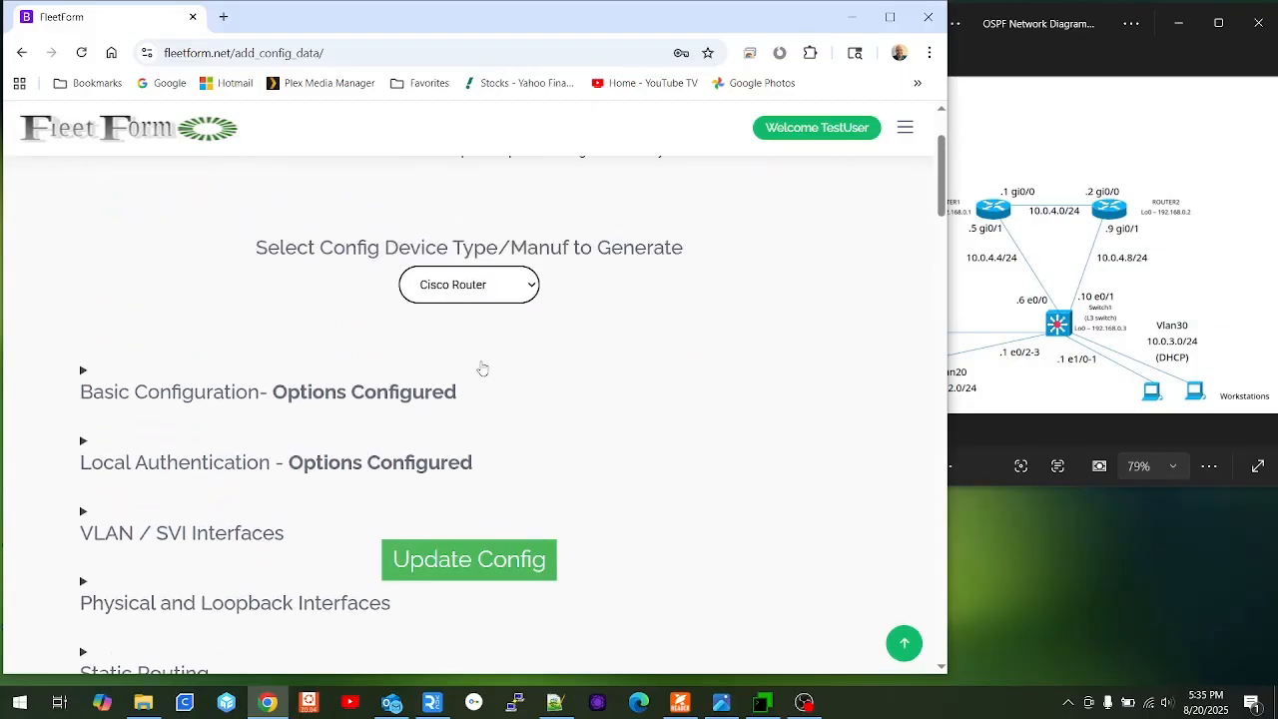
pyautogui.click(480, 565)
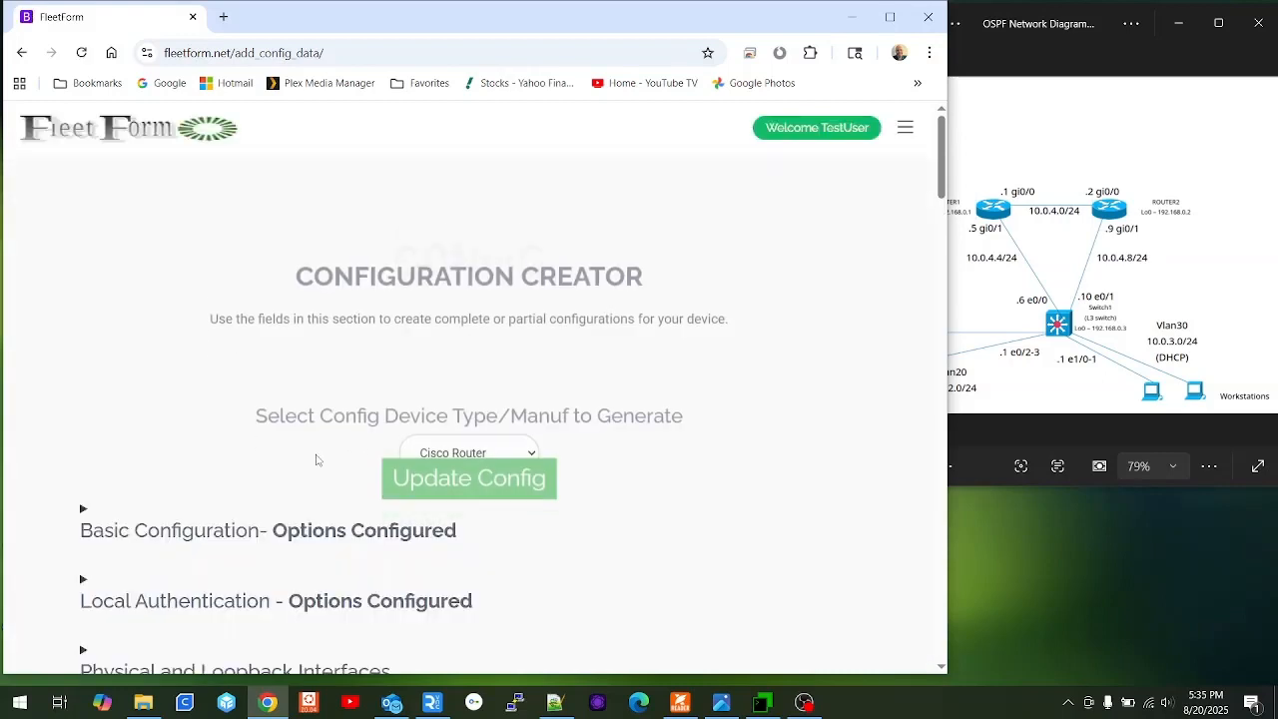
pyautogui.scroll(-3, 286, 448)
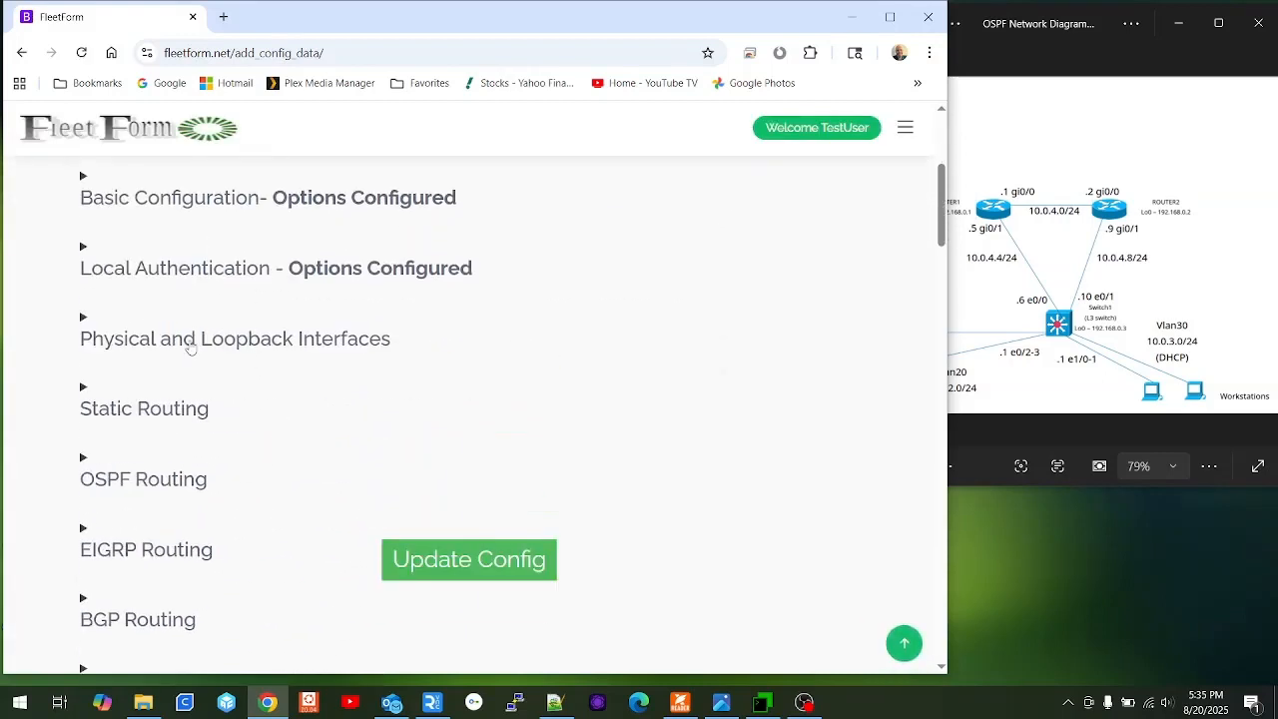
# Expand Physical and Loopback Interfaces and set Interface 1 to gi0/0, described '=> To Router2 <='.
pyautogui.click(165, 337)
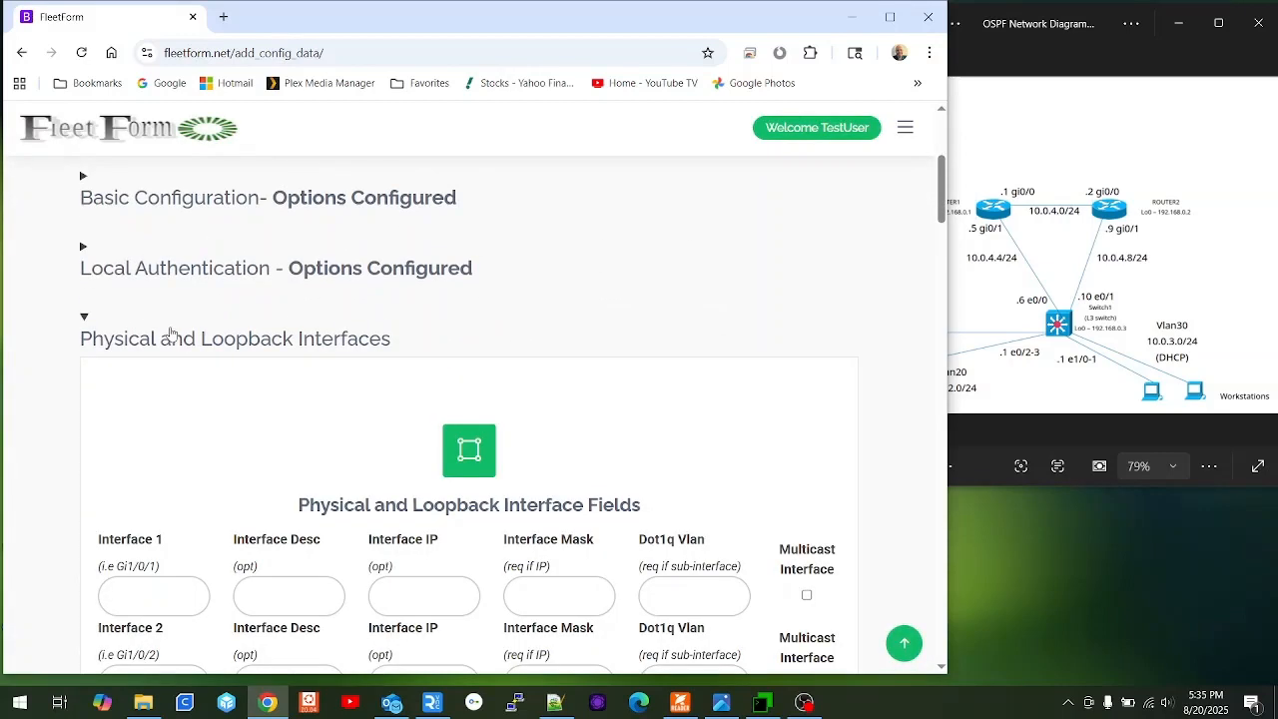
pyautogui.scroll(-2, 446, 323)
pyautogui.scroll(-1, 462, 318)
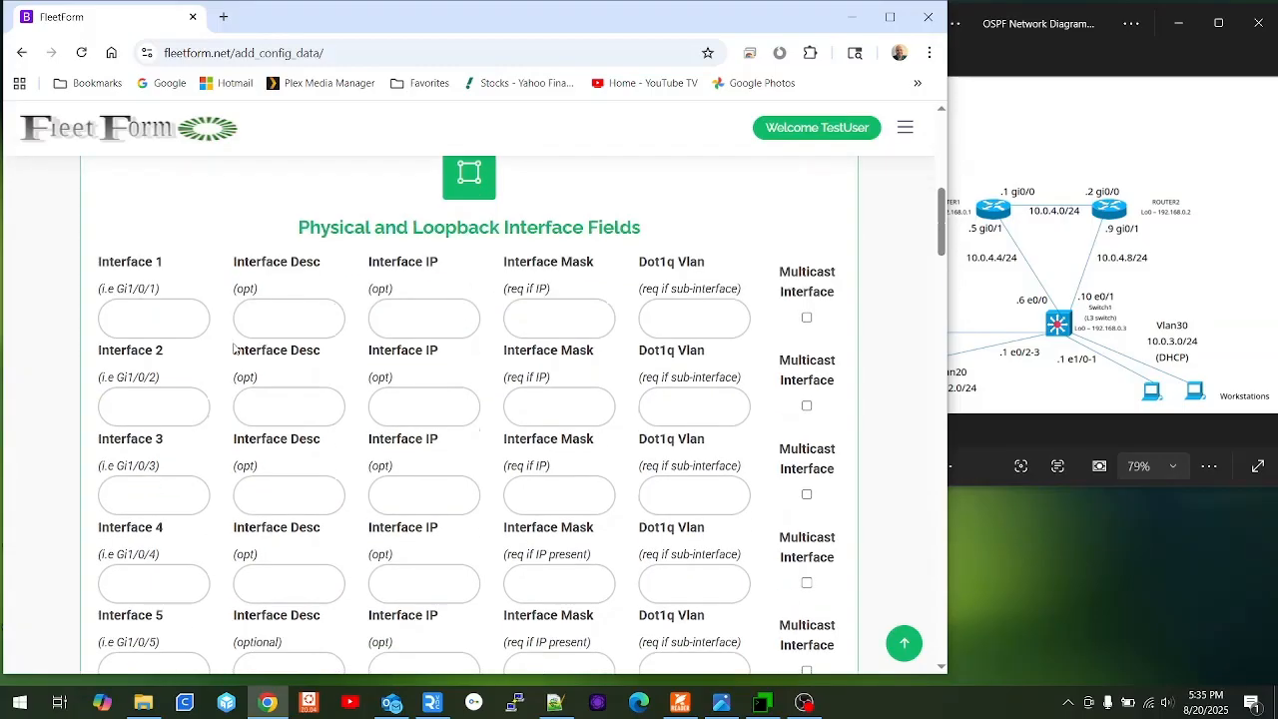
pyautogui.click(104, 308)
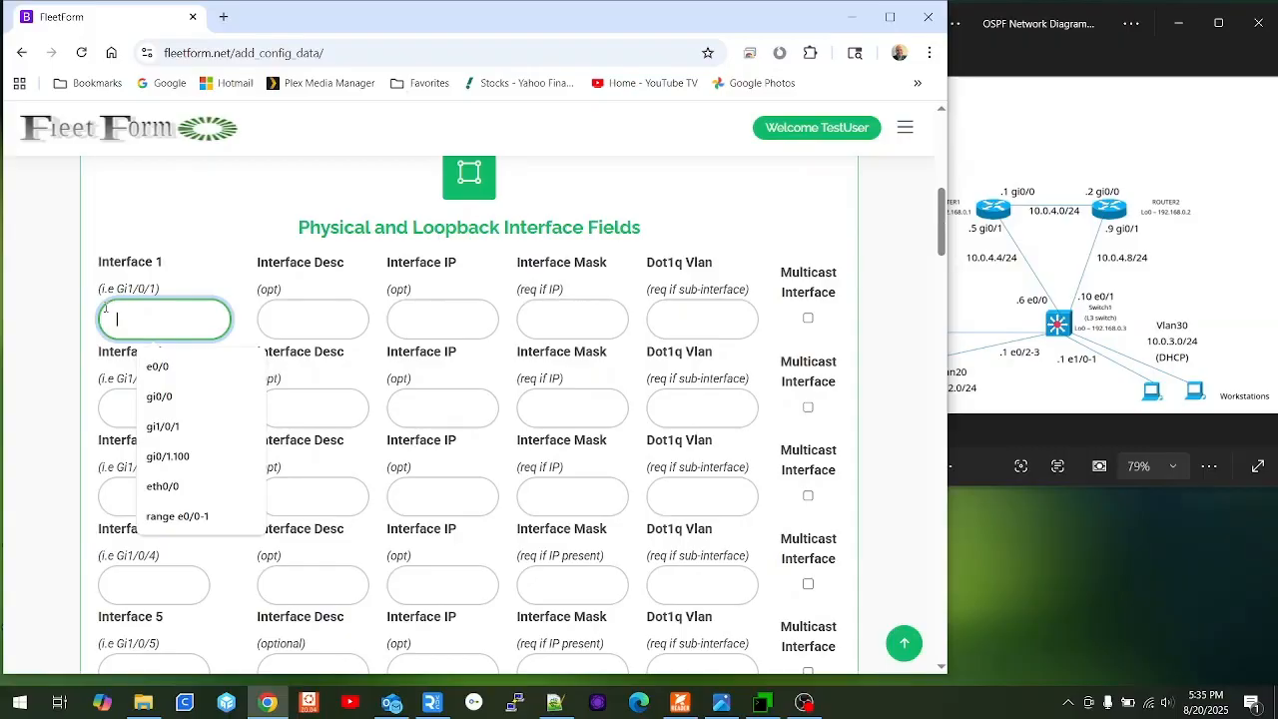
pyautogui.click(970, 101)
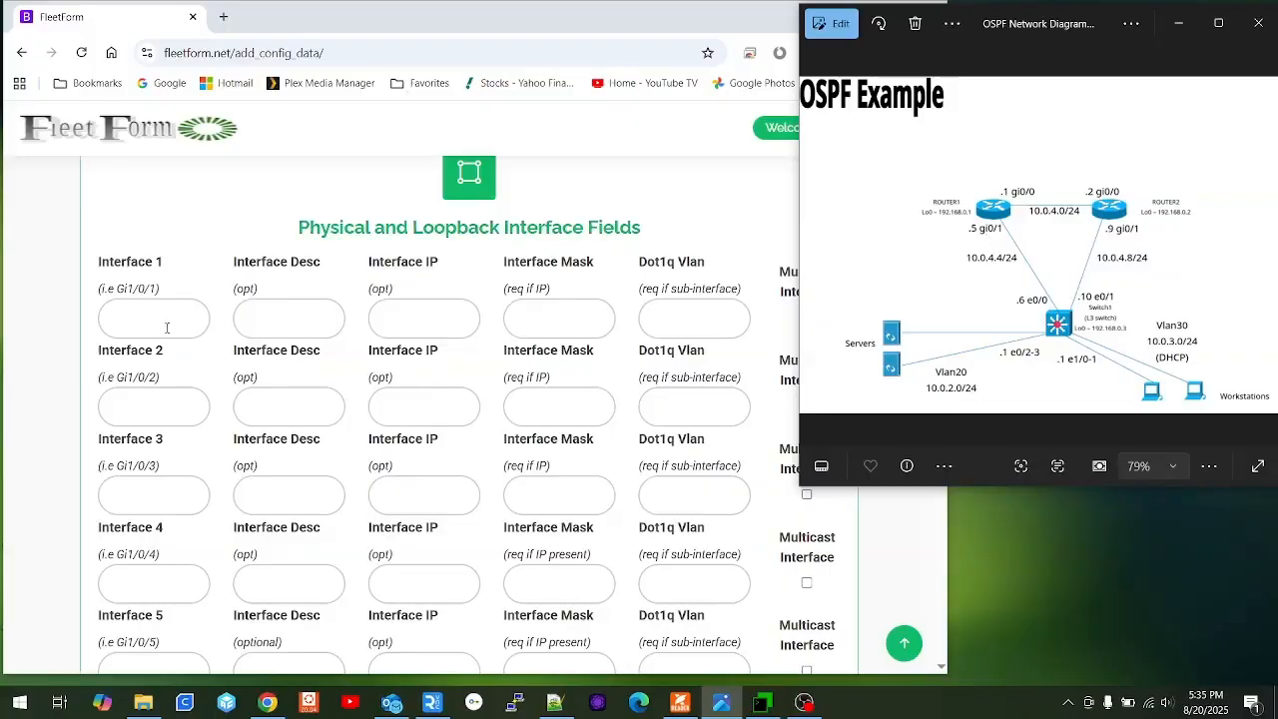
pyautogui.click(167, 328)
pyautogui.write('gi0/0')
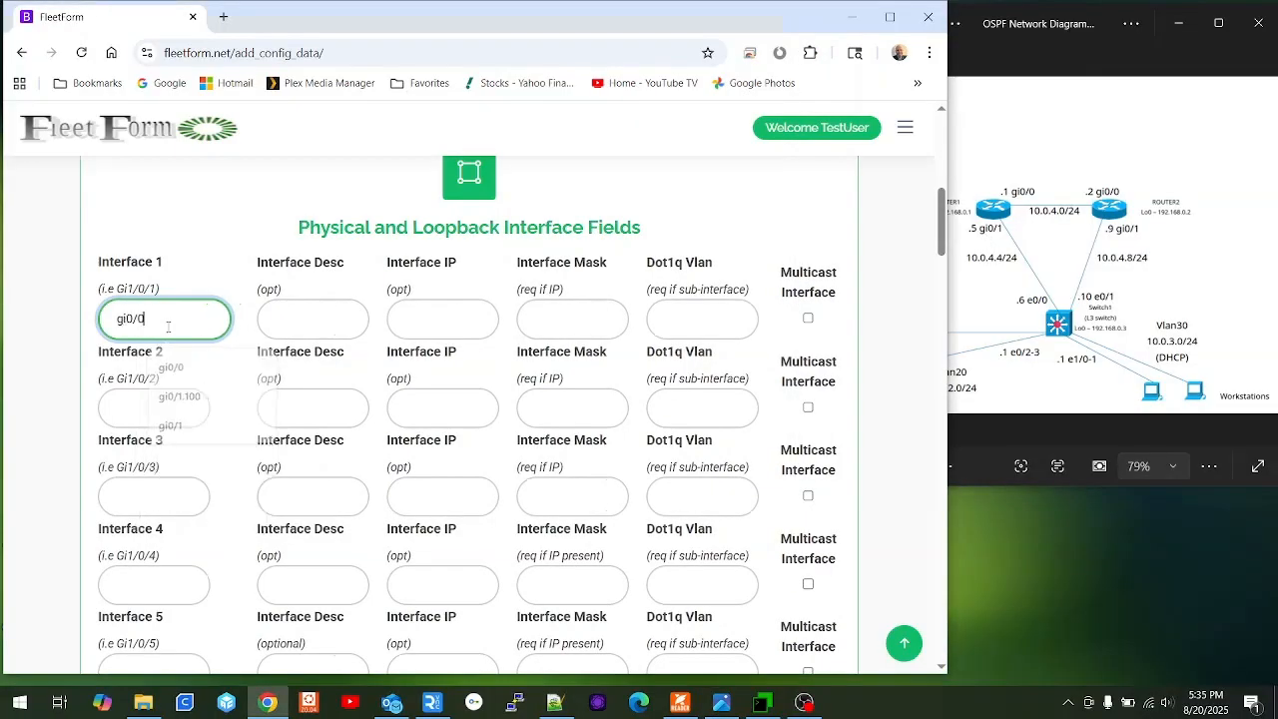
pyautogui.press('Tab')
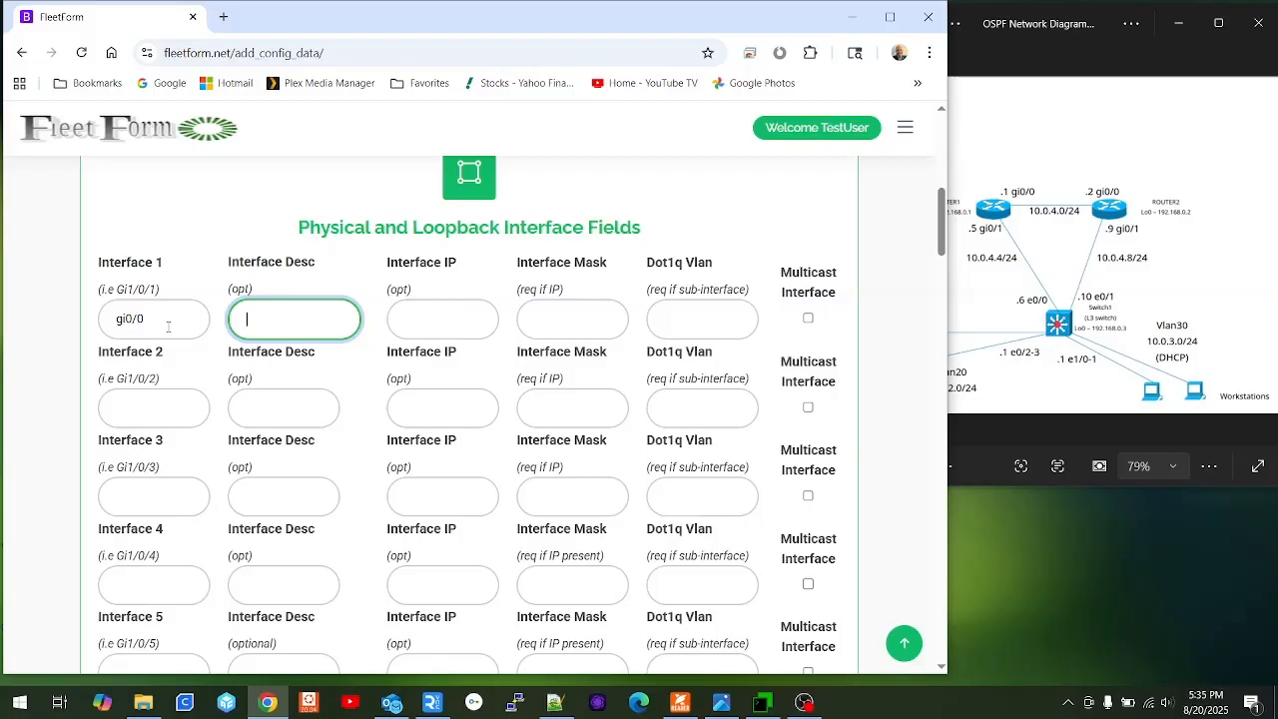
pyautogui.write('=>')
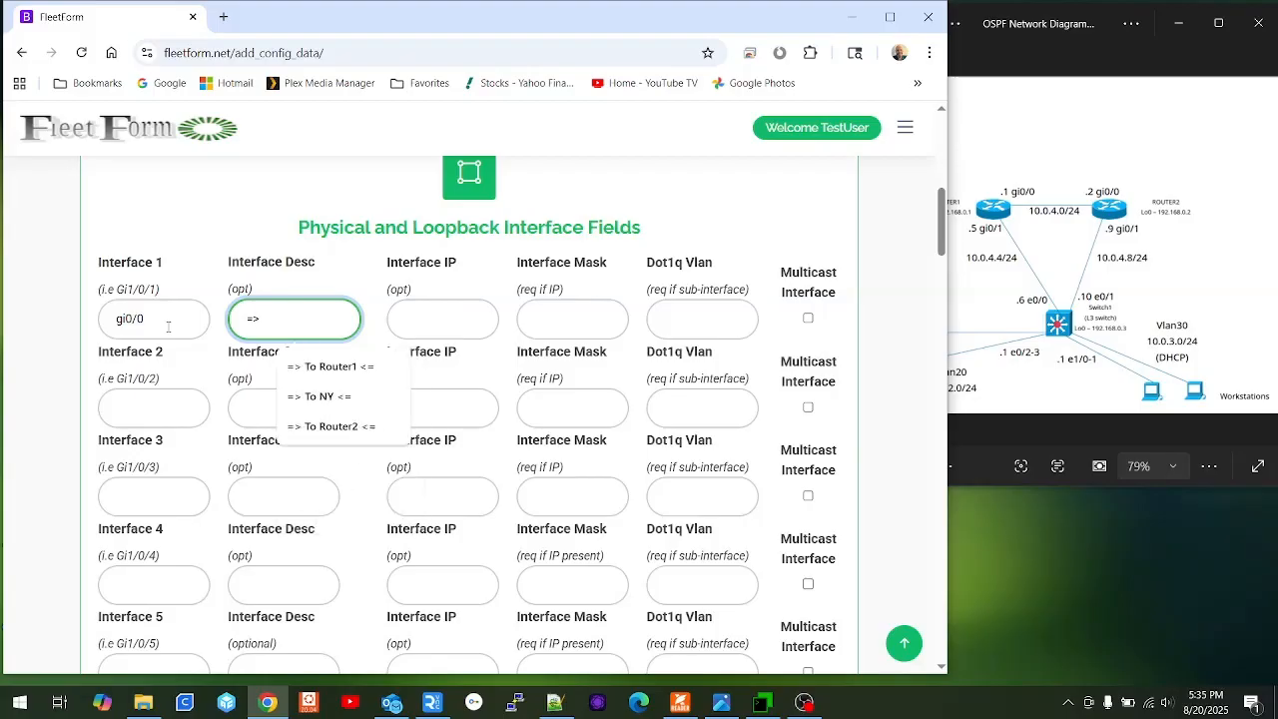
pyautogui.press('Down')
pyautogui.press('Down')
pyautogui.press('Down')
pyautogui.press('Return')
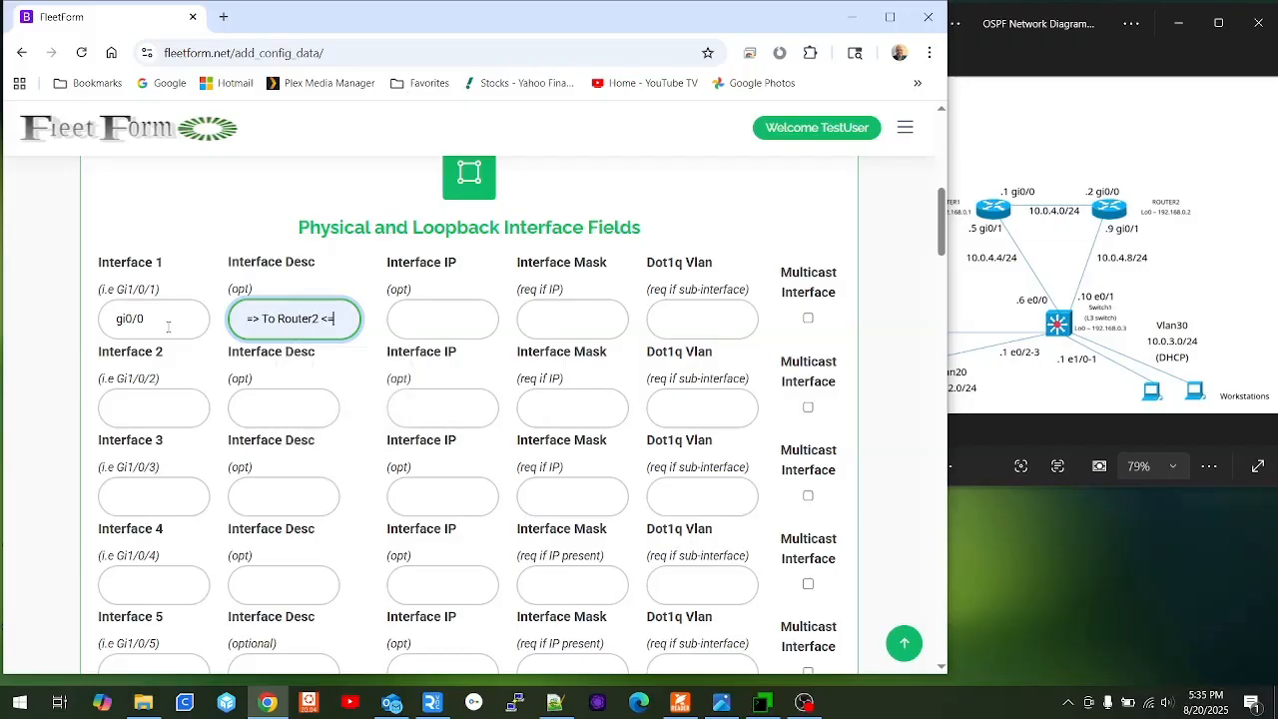
# Give Interface 1 IP address 10.0.4.1 with mask 255.255.255.252.
pyautogui.press('Tab')
pyautogui.write('10')
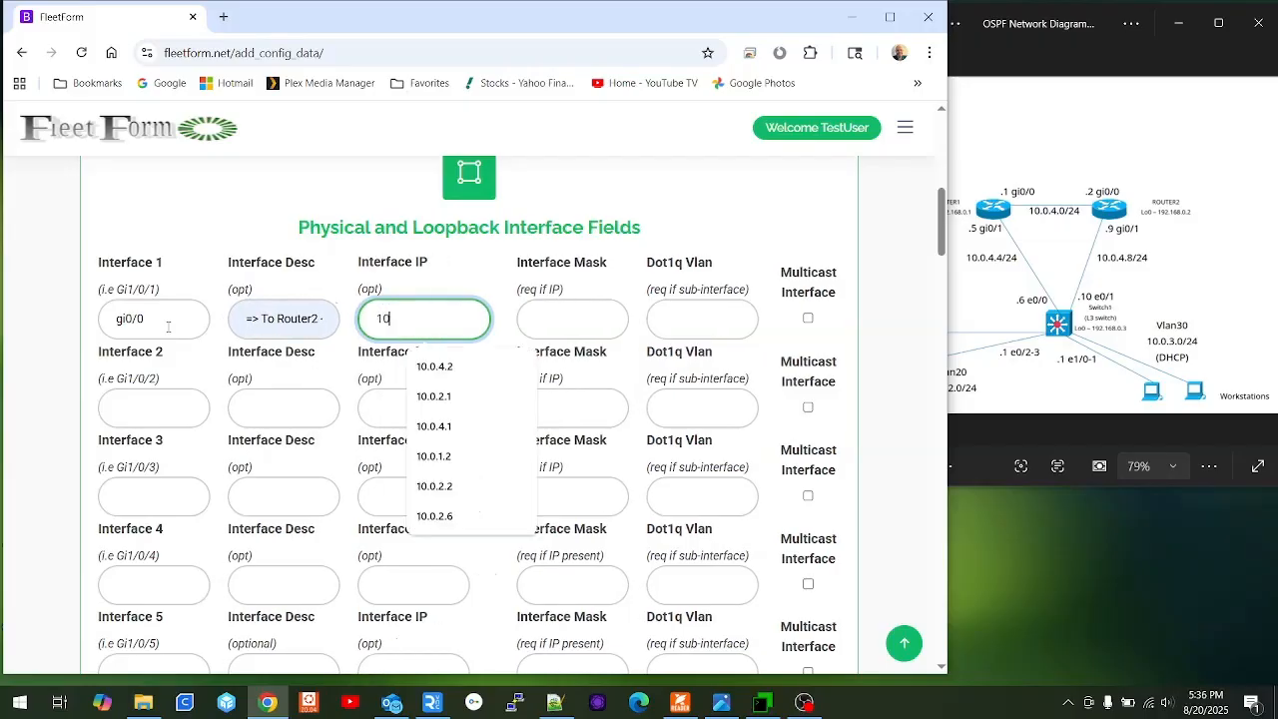
pyautogui.write('.0.04')
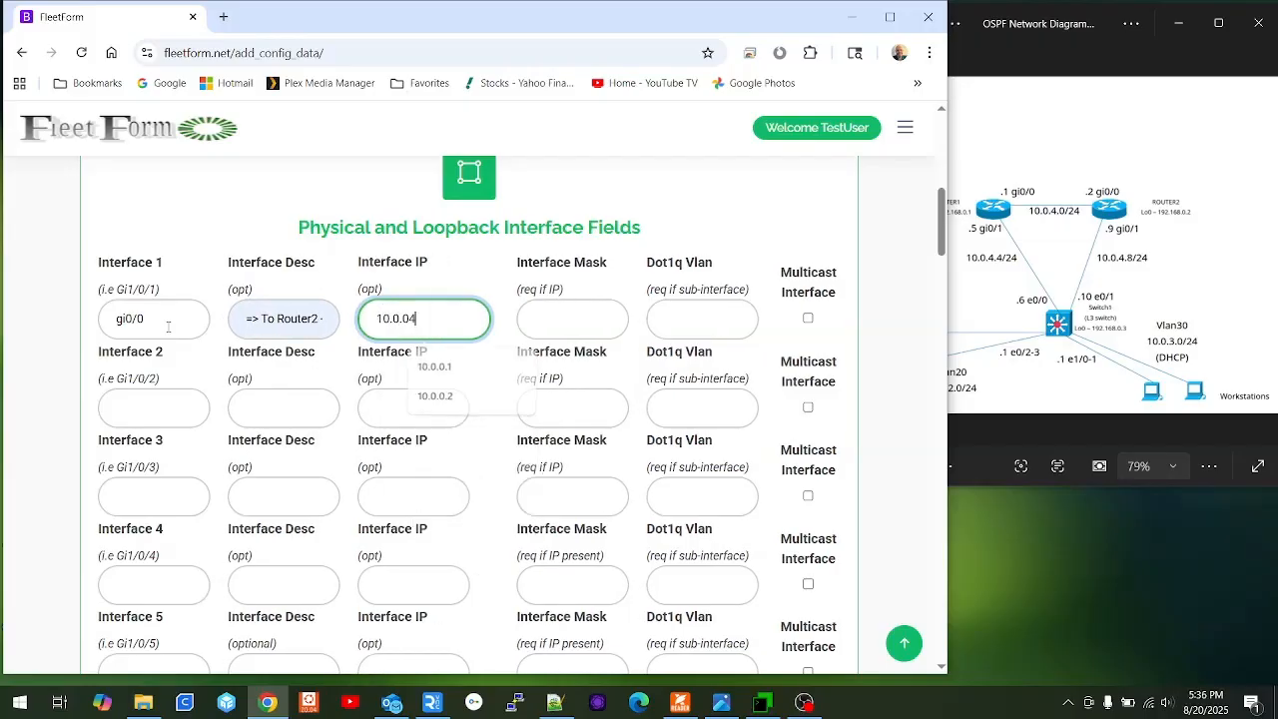
pyautogui.press('BackSpace')
pyautogui.press('BackSpace')
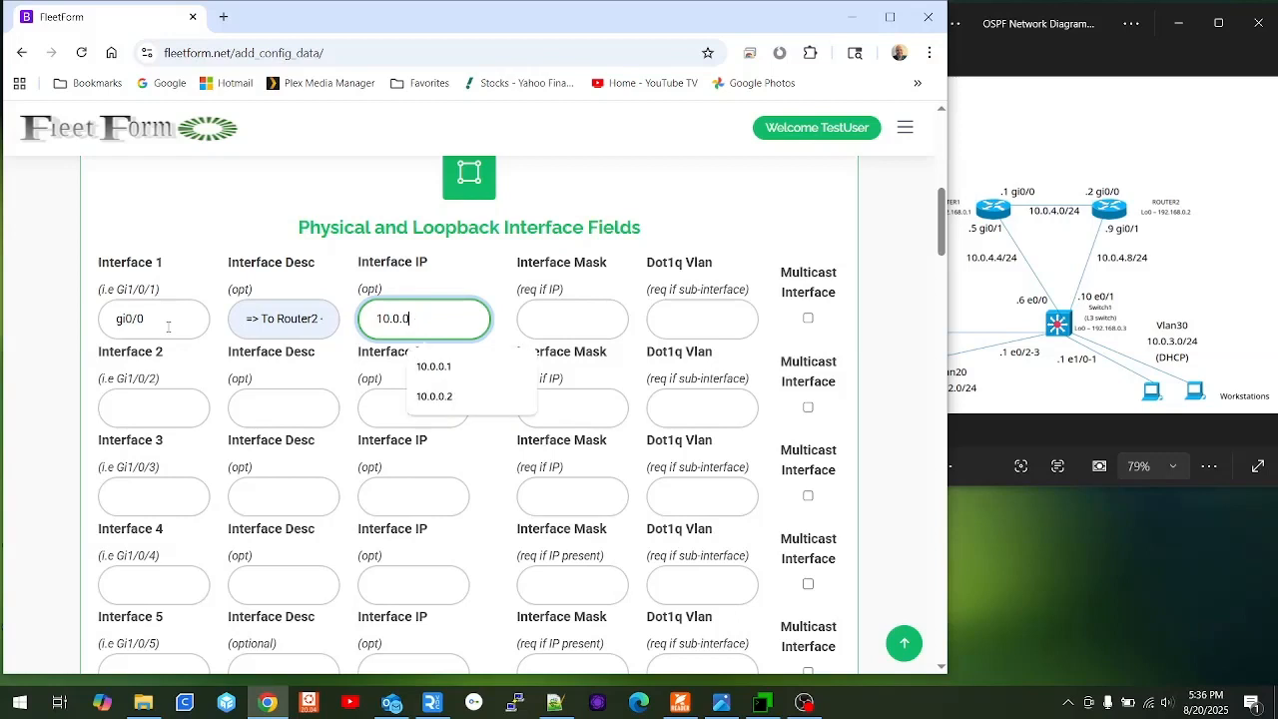
pyautogui.write('4.1')
pyautogui.press('Tab')
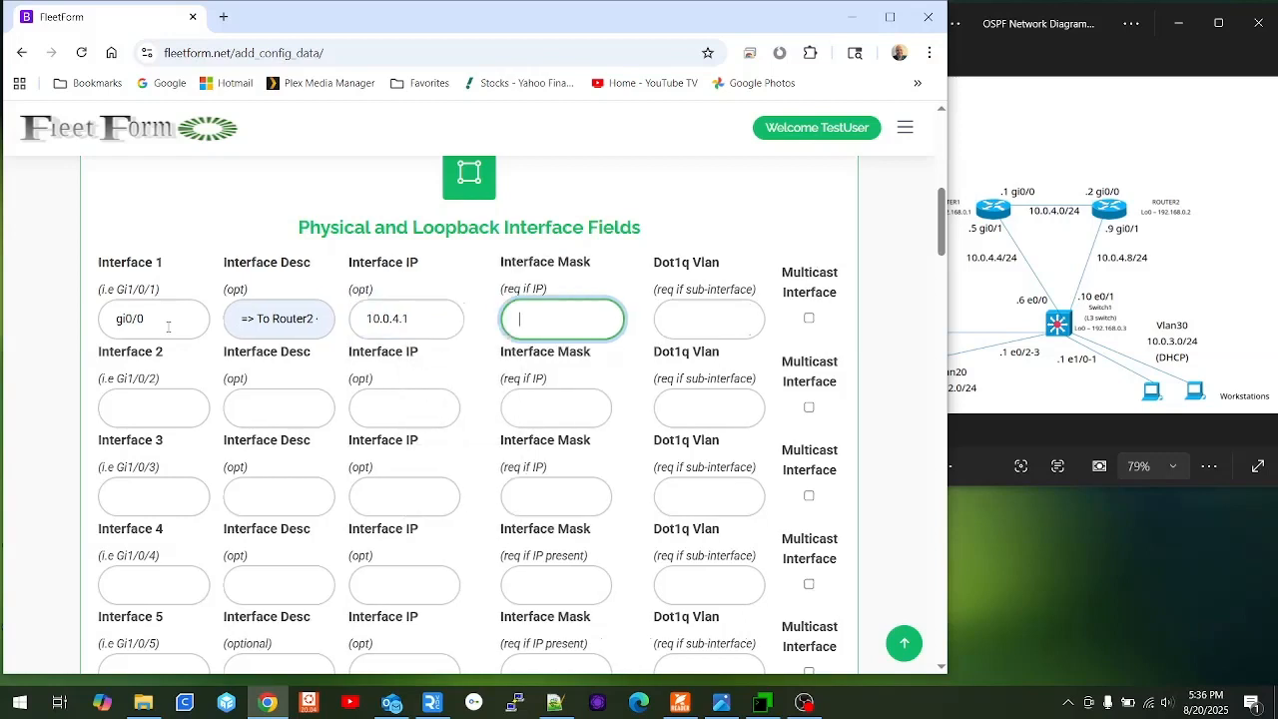
pyautogui.write('2')
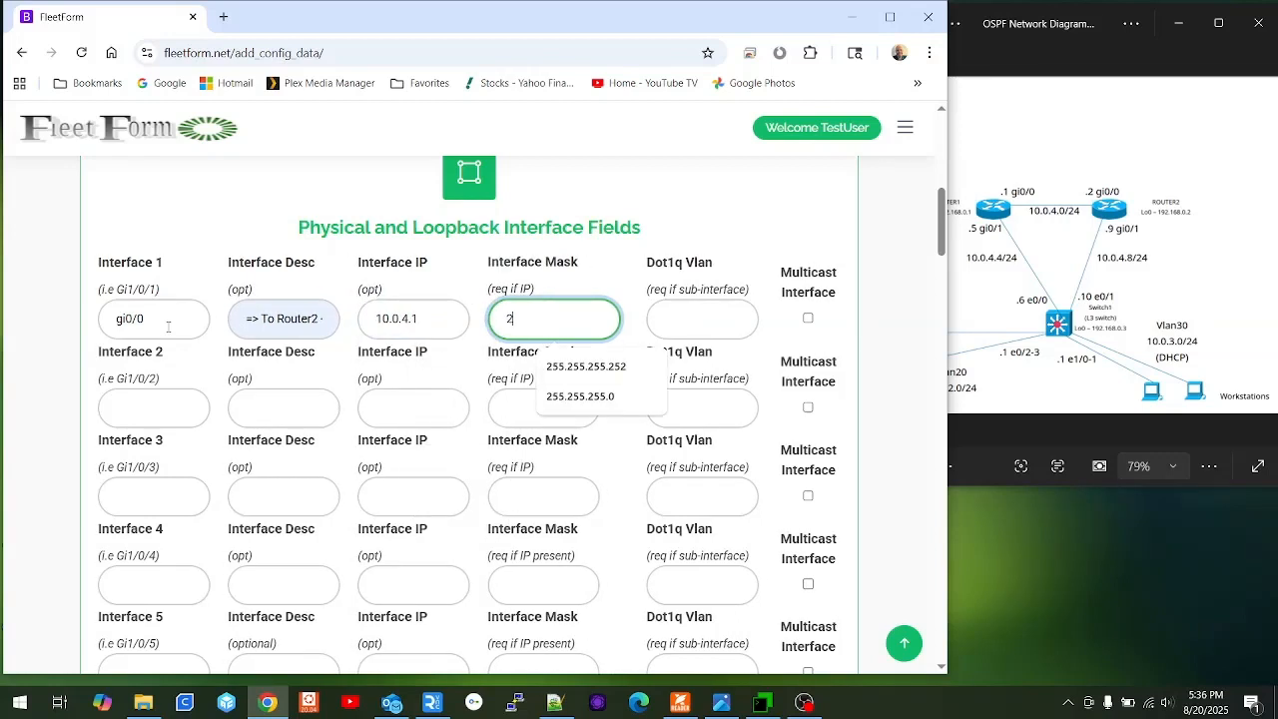
pyautogui.press('Down')
pyautogui.press('Tab')
pyautogui.press('Tab')
pyautogui.press('Tab')
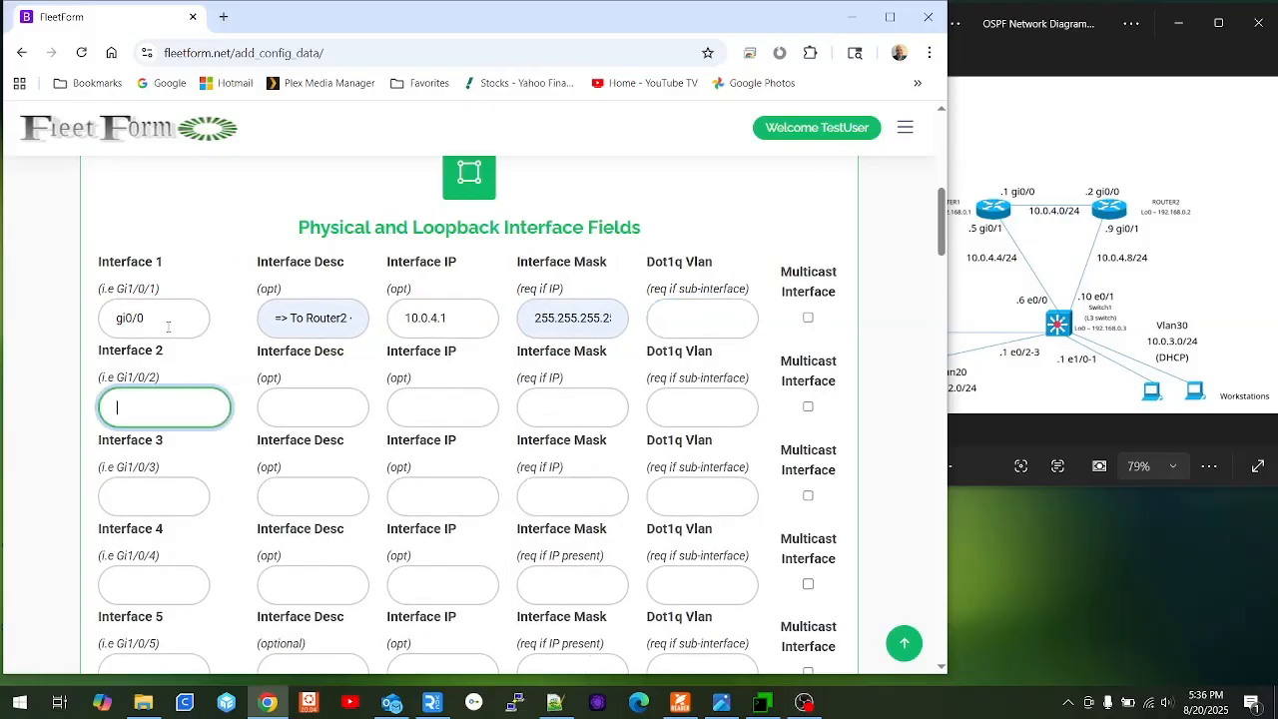
# Set Interface 2 to gi0/1, '=> To Switch1 <=', IP 10.0.4.5, mask 255.255.255.252.
pyautogui.write('gi')
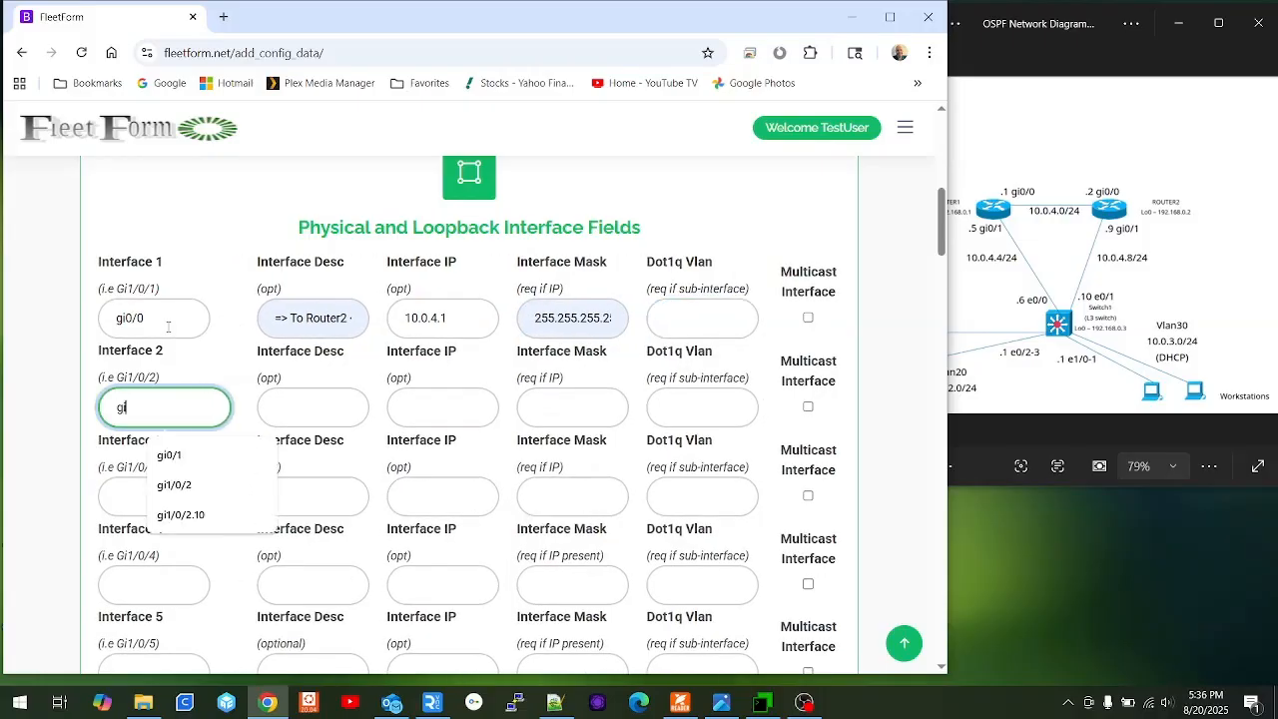
pyautogui.write('0/1')
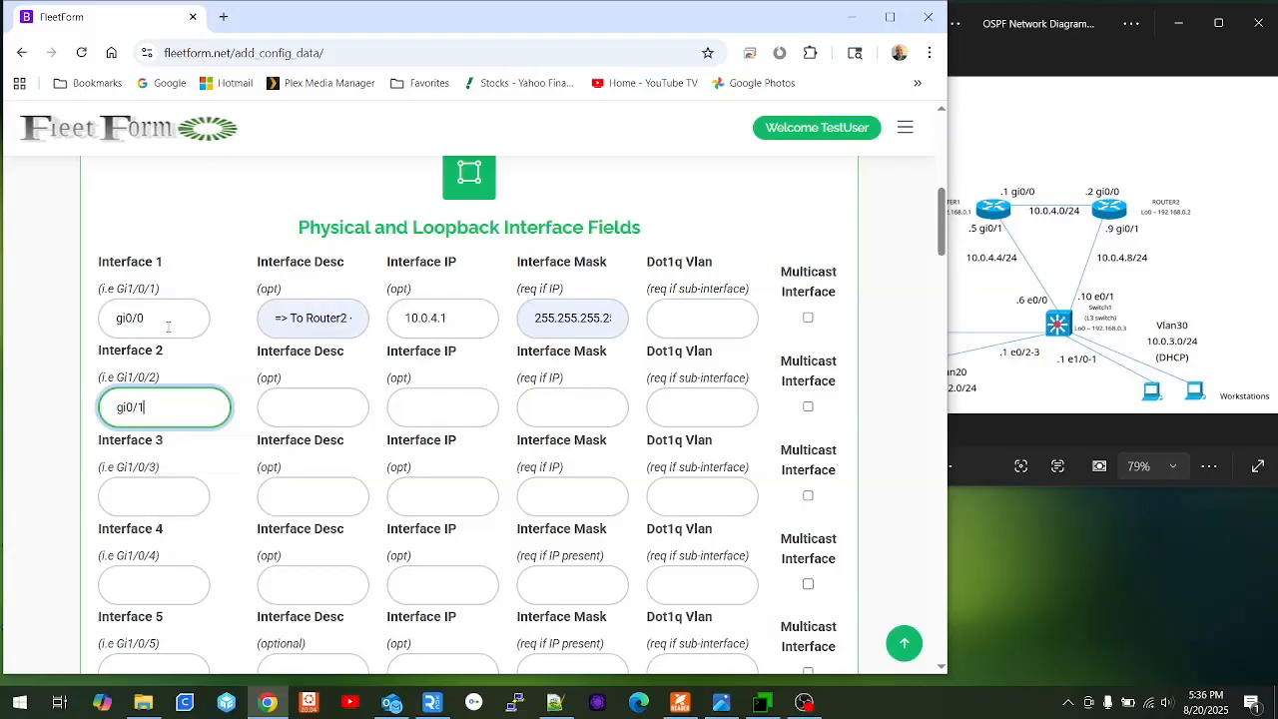
pyautogui.press('Tab')
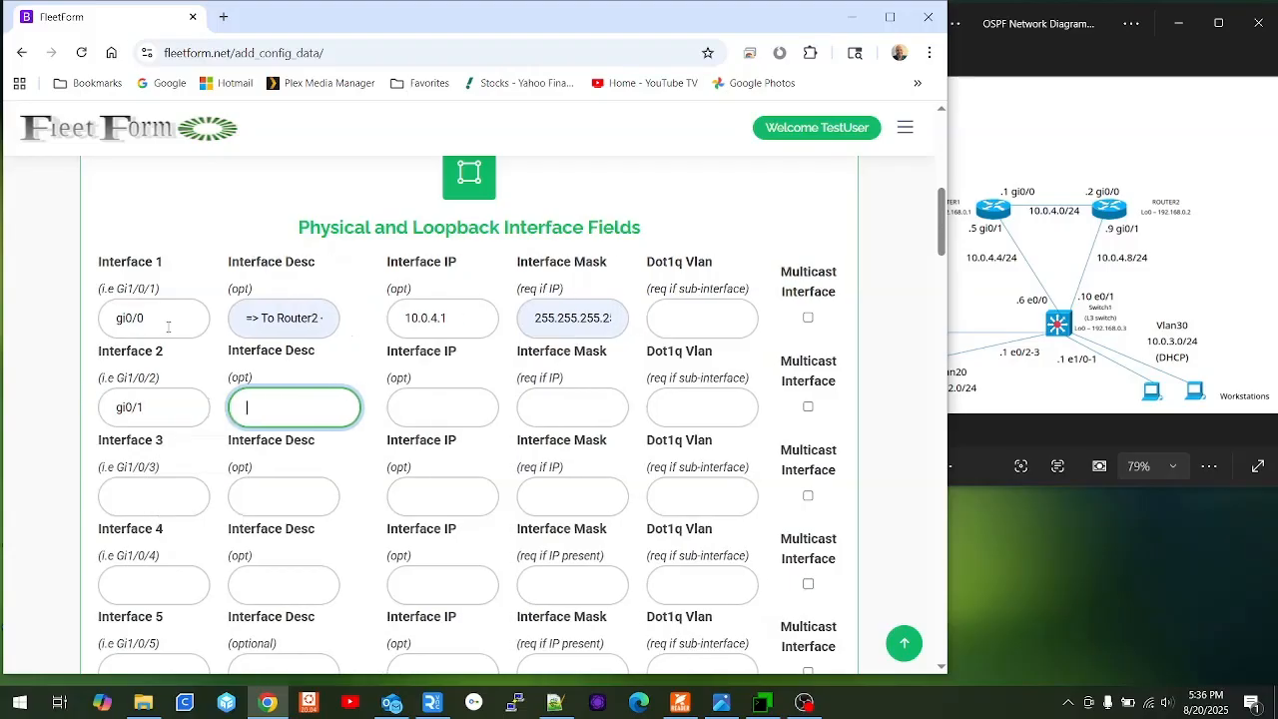
pyautogui.write('=> To Switch1 <=')
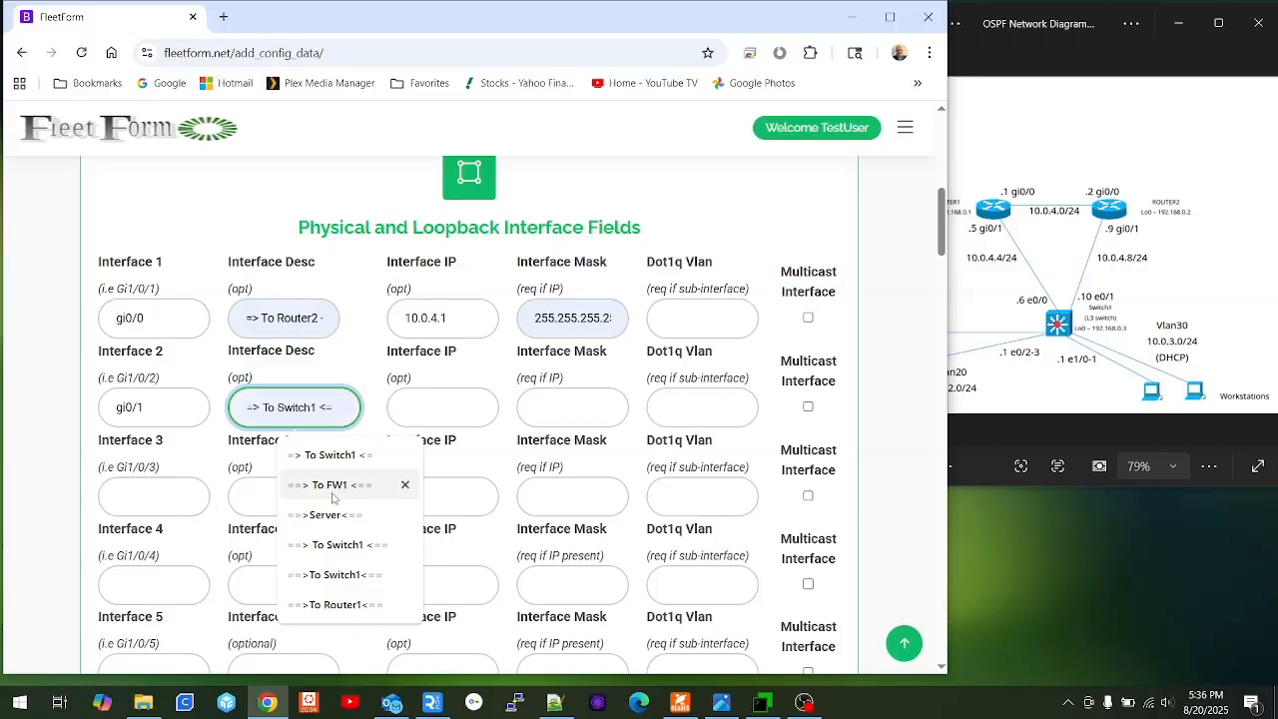
pyautogui.click(335, 457)
pyautogui.click(445, 397)
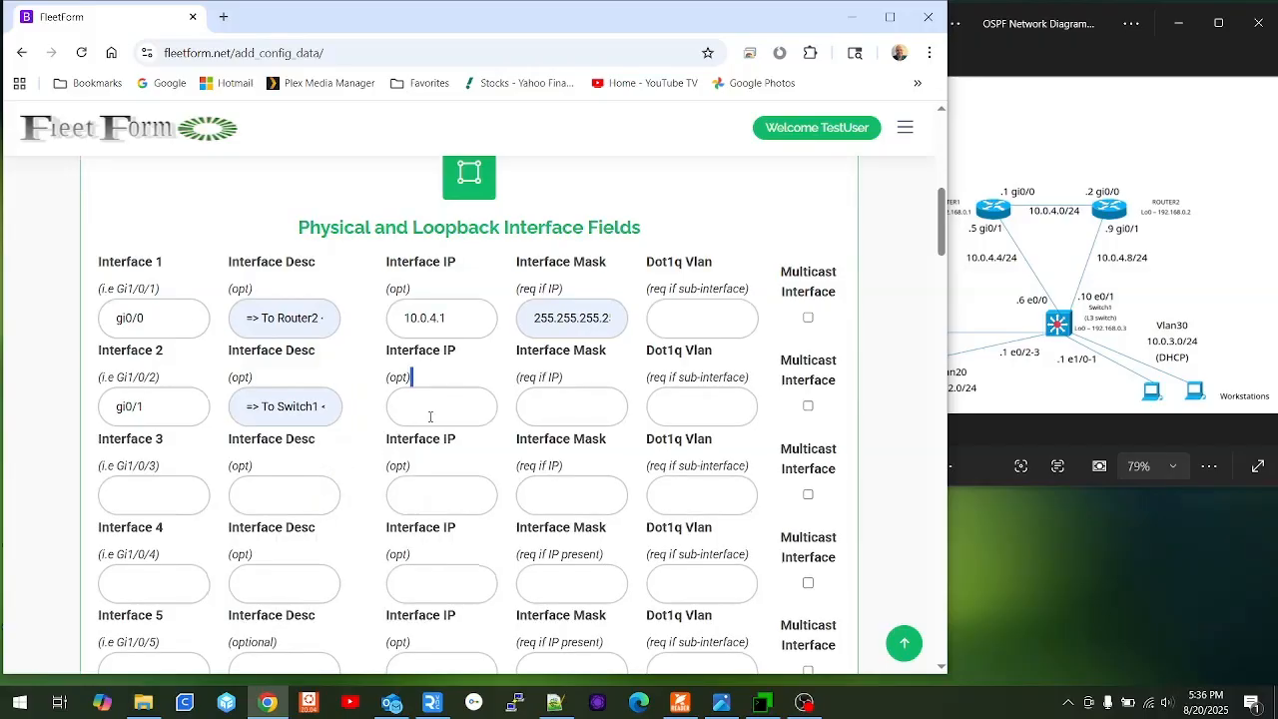
pyautogui.write('10.0')
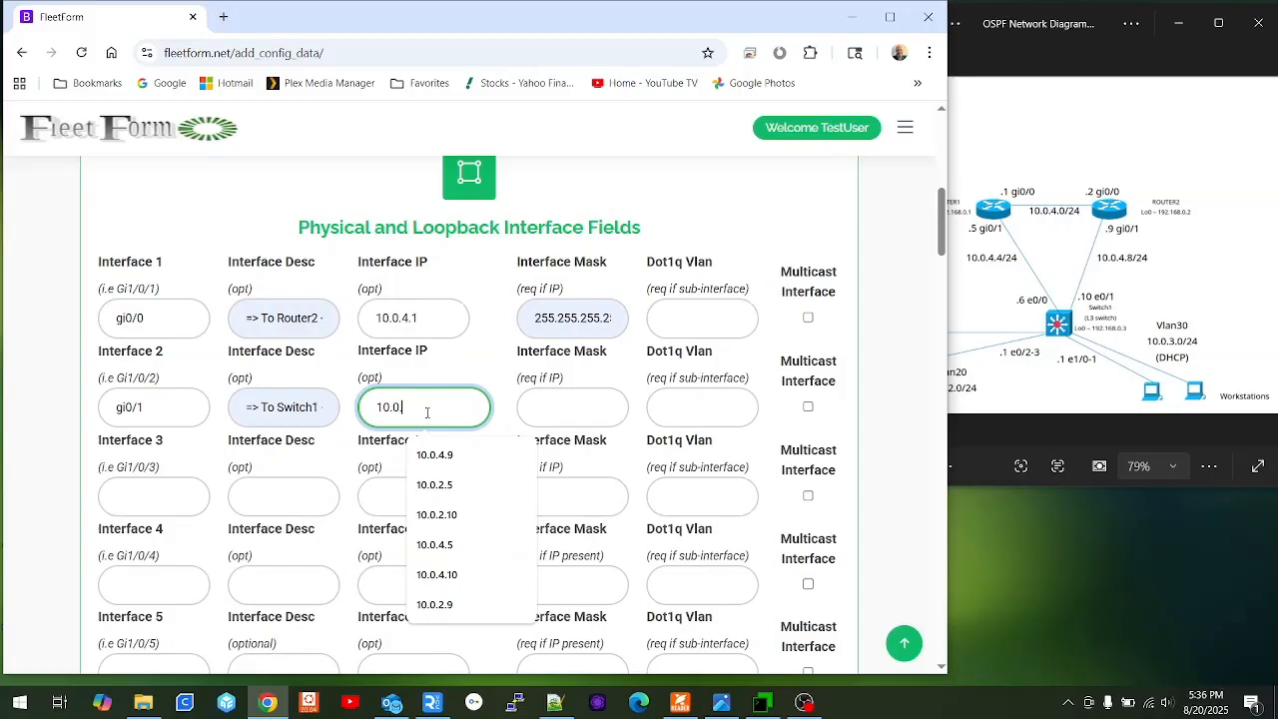
pyautogui.write('.4.5')
pyautogui.press('Tab')
pyautogui.write('255')
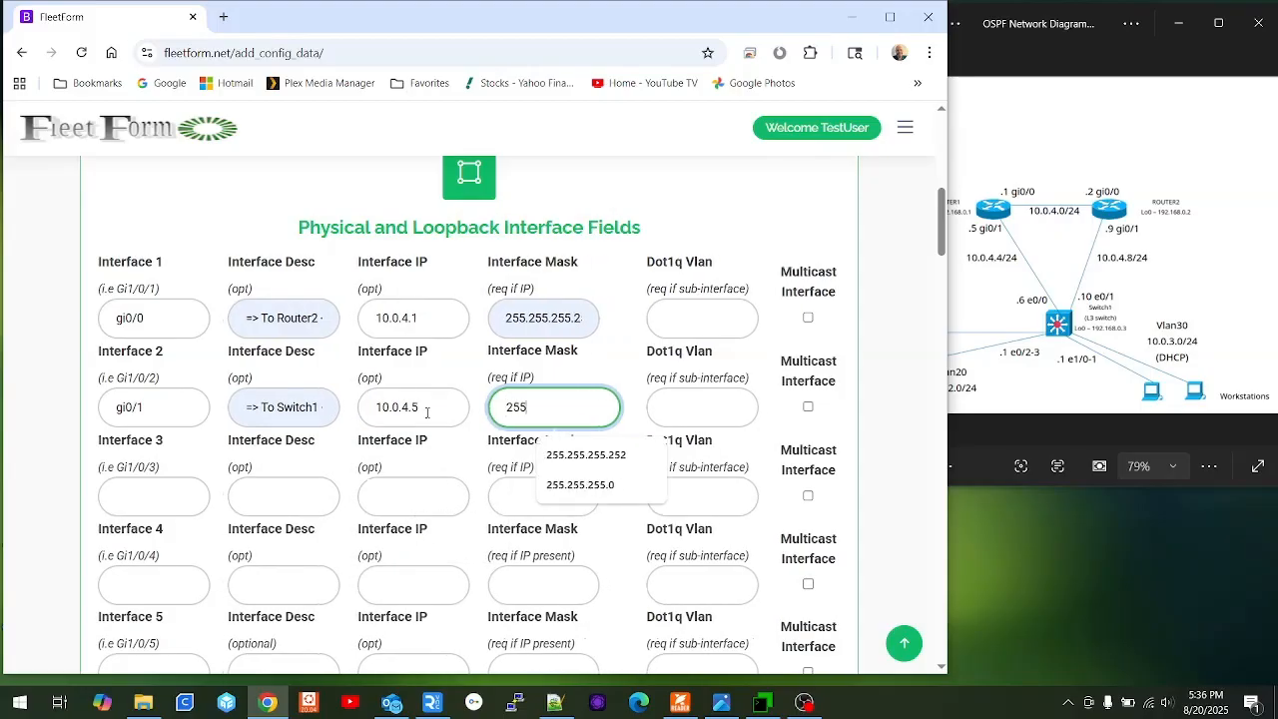
pyautogui.press('Down')
pyautogui.press('Tab')
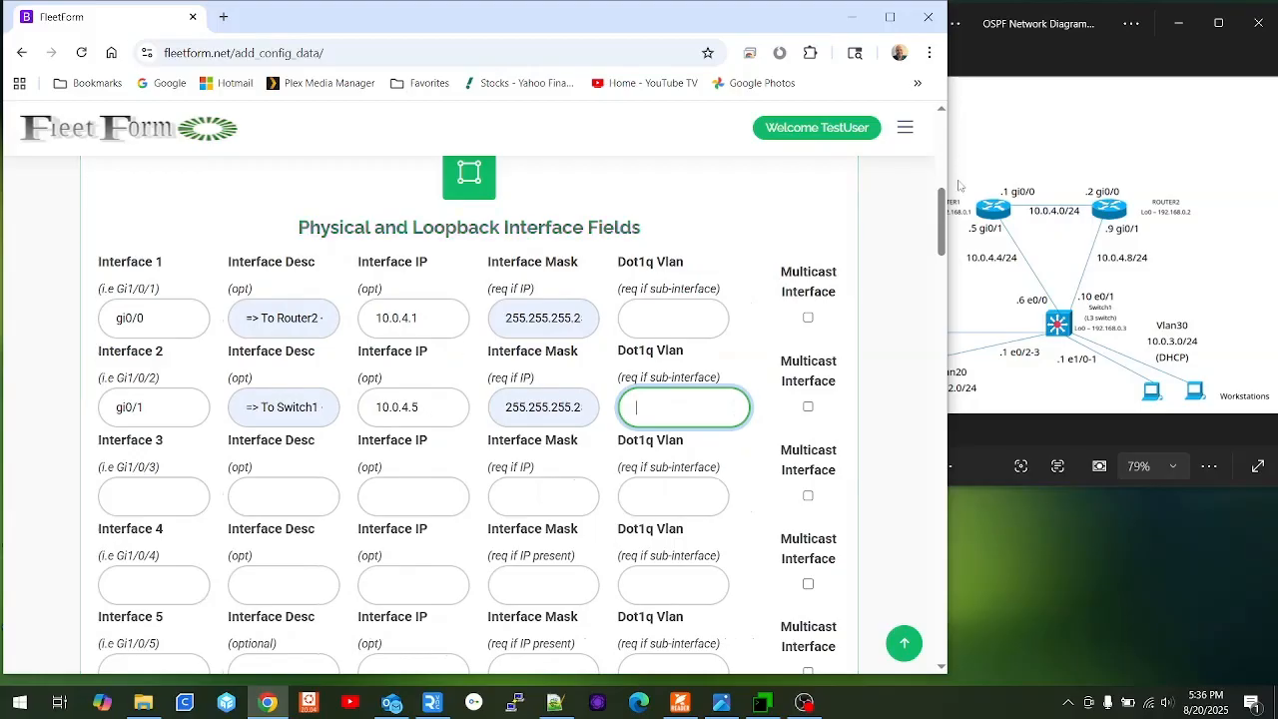
# Give Loopback 0 the IP 192.168.0.1 and save the interface settings with Update Config.
pyautogui.click(959, 185)
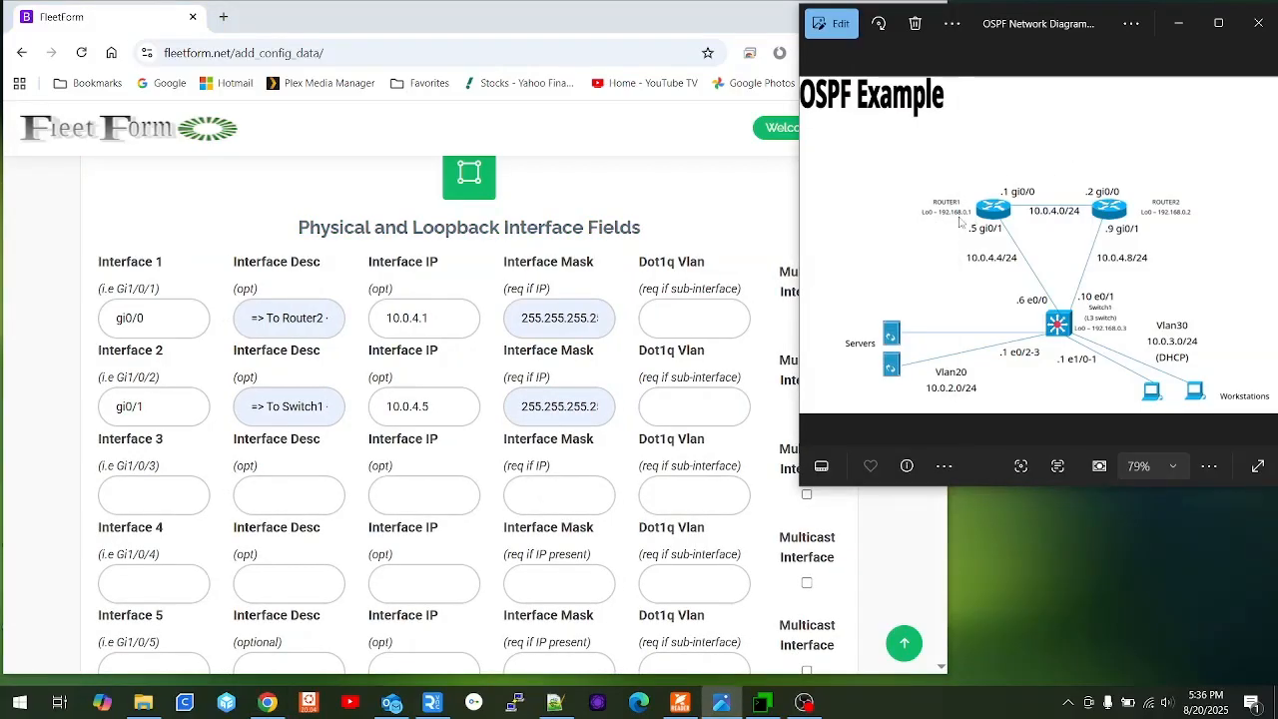
pyautogui.scroll(-3, 197, 506)
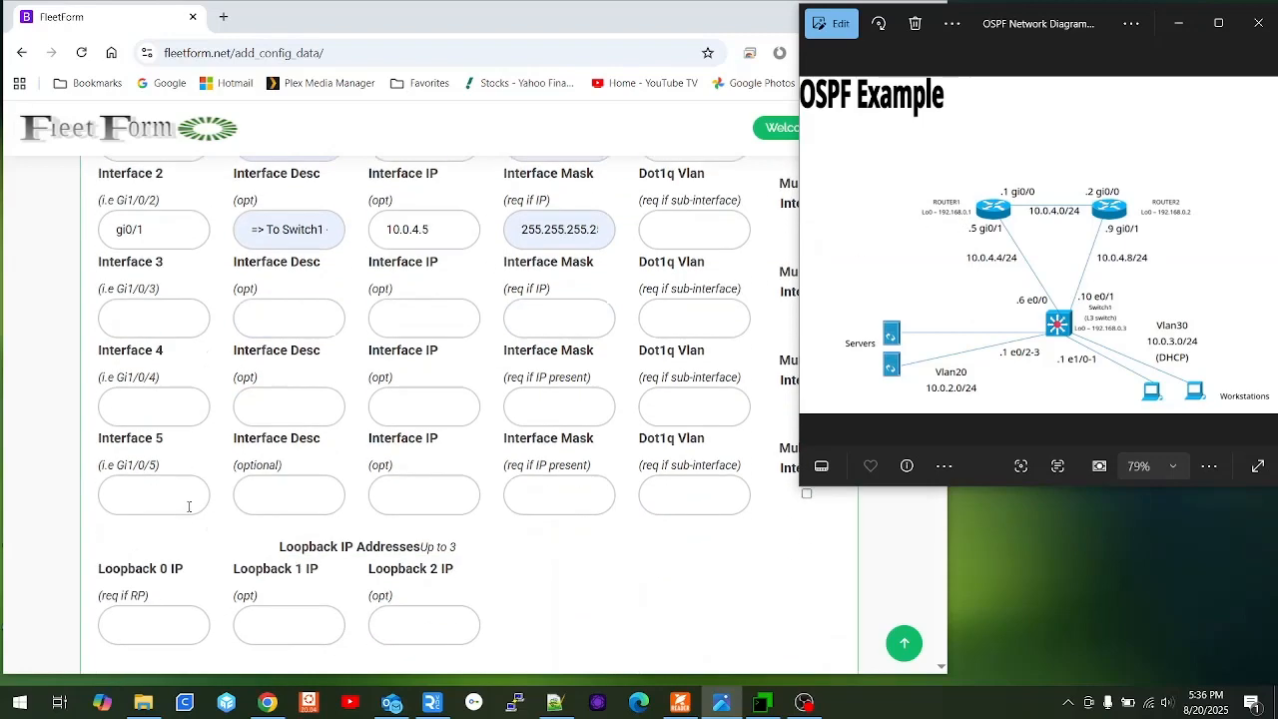
pyautogui.click(142, 532)
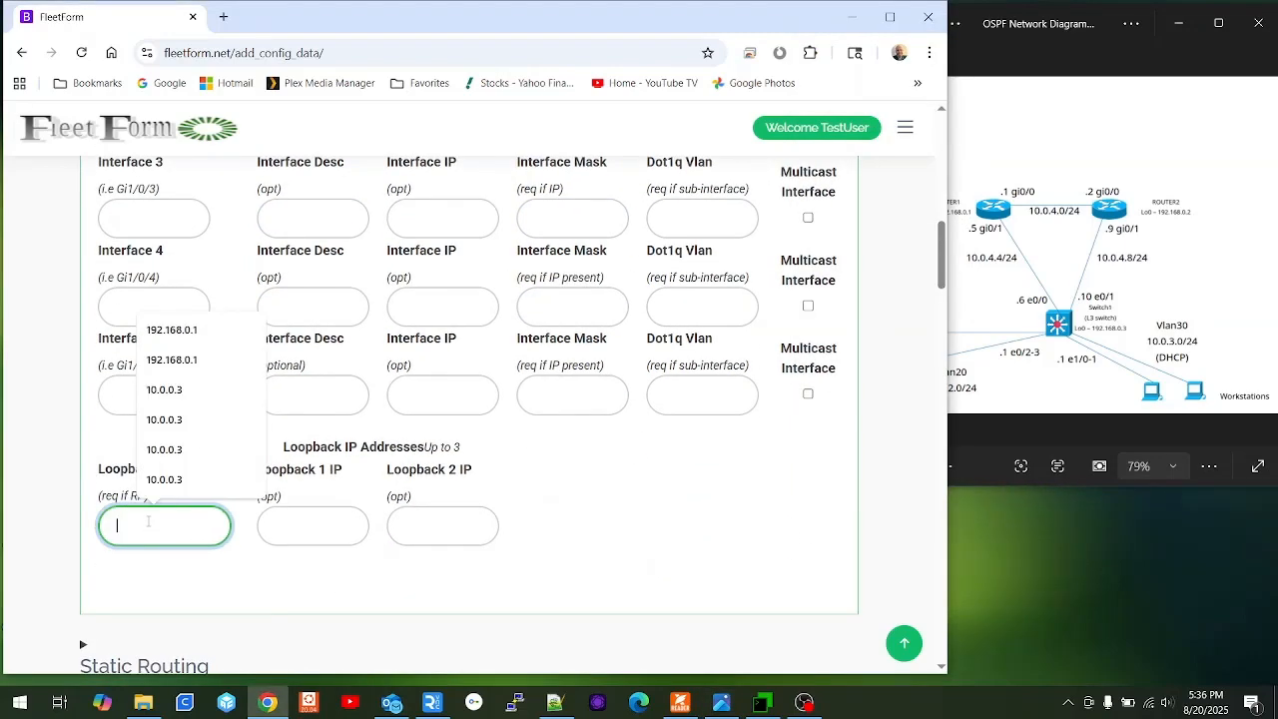
pyautogui.write('192.168.0.1')
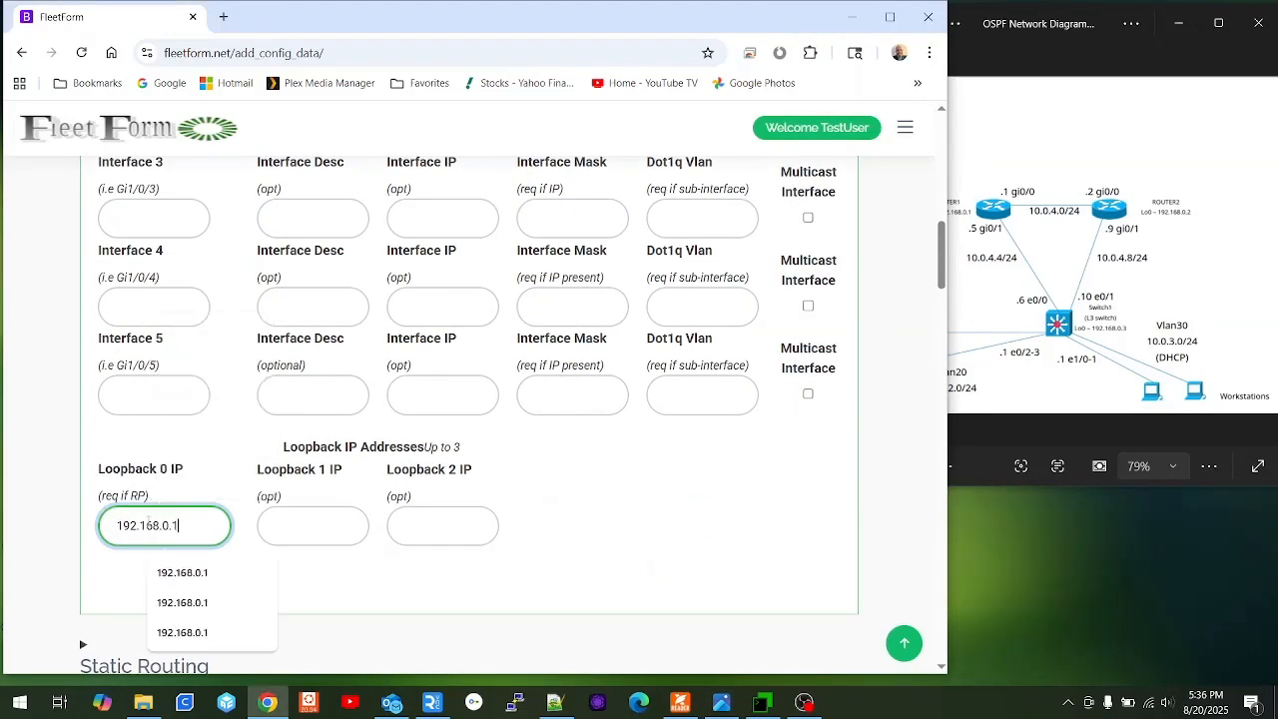
pyautogui.scroll(1, 513, 607)
pyautogui.scroll(-5, 485, 562)
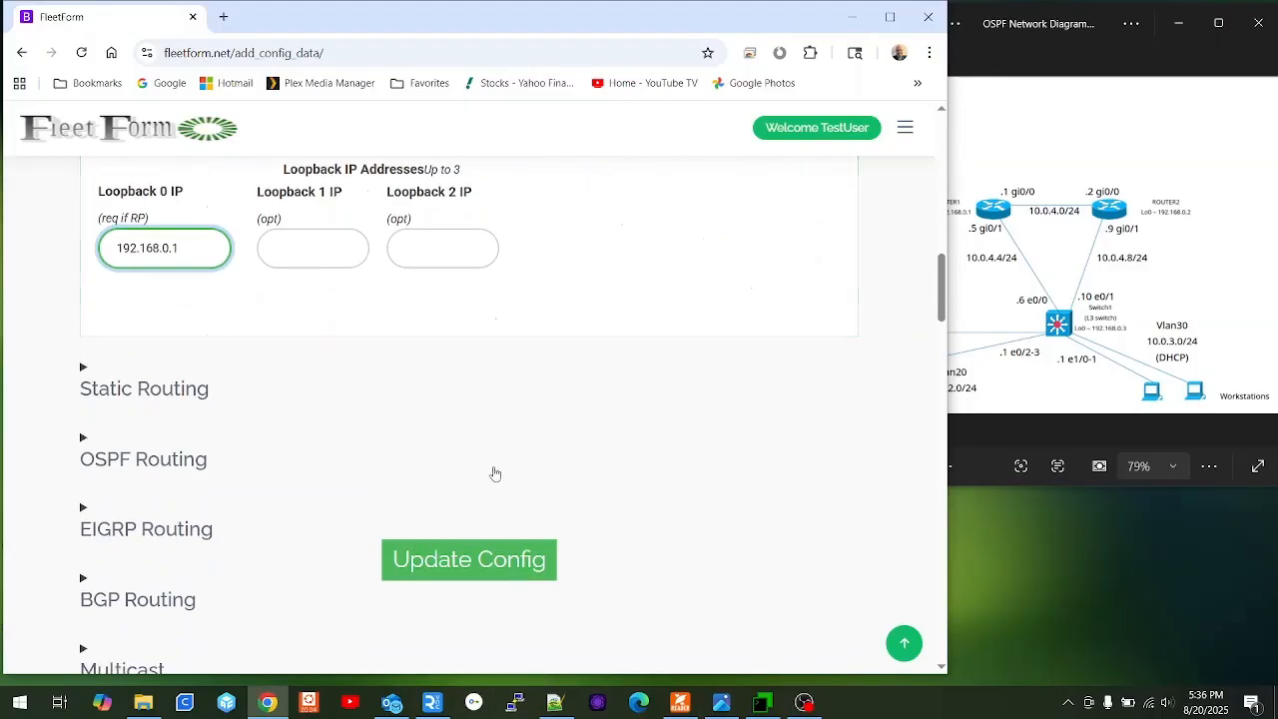
pyautogui.click(466, 562)
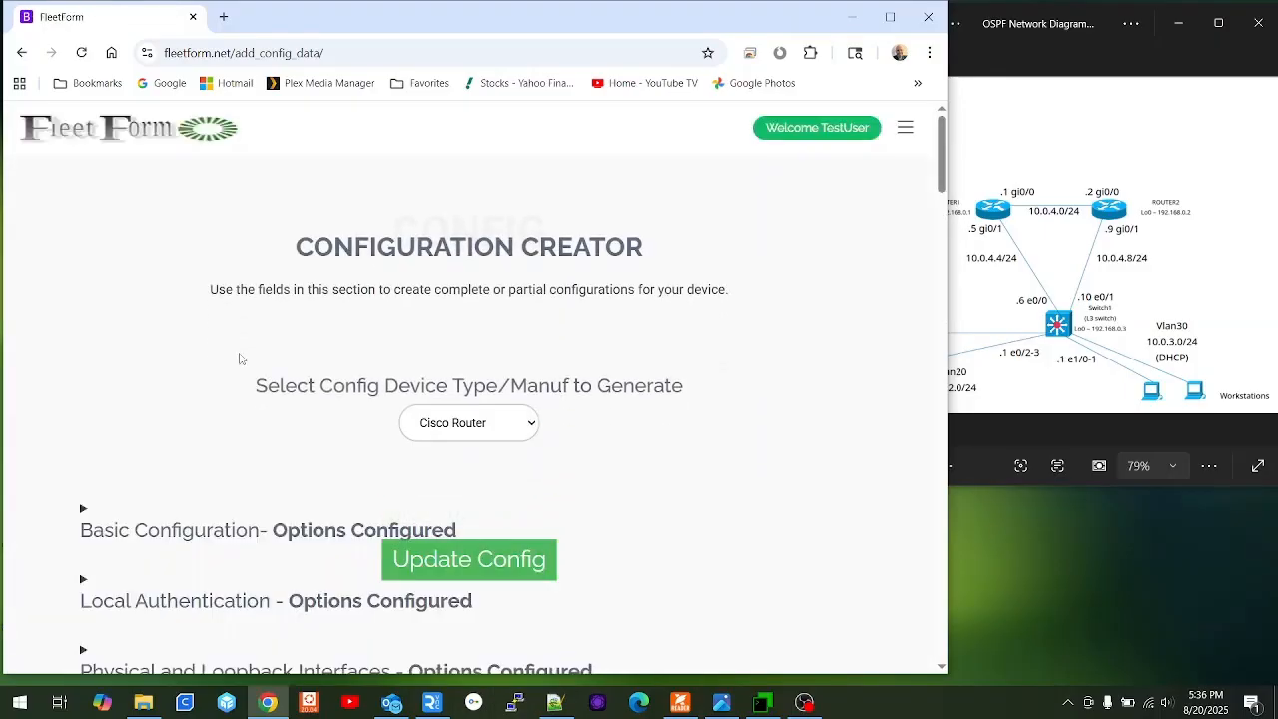
# Expand OSPF Routing and set Process ID 10 with Router ID 192.168.0.1.
pyautogui.scroll(-4, 243, 362)
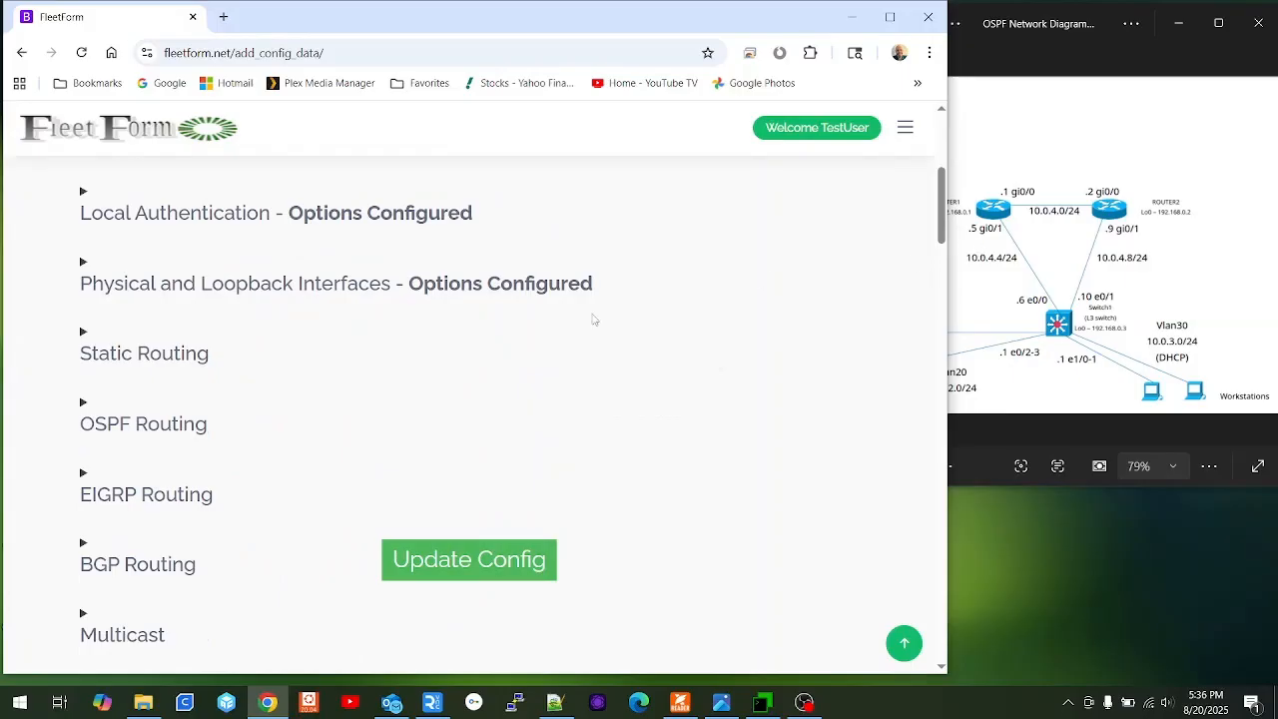
pyautogui.click(155, 436)
pyautogui.scroll(-3, 155, 436)
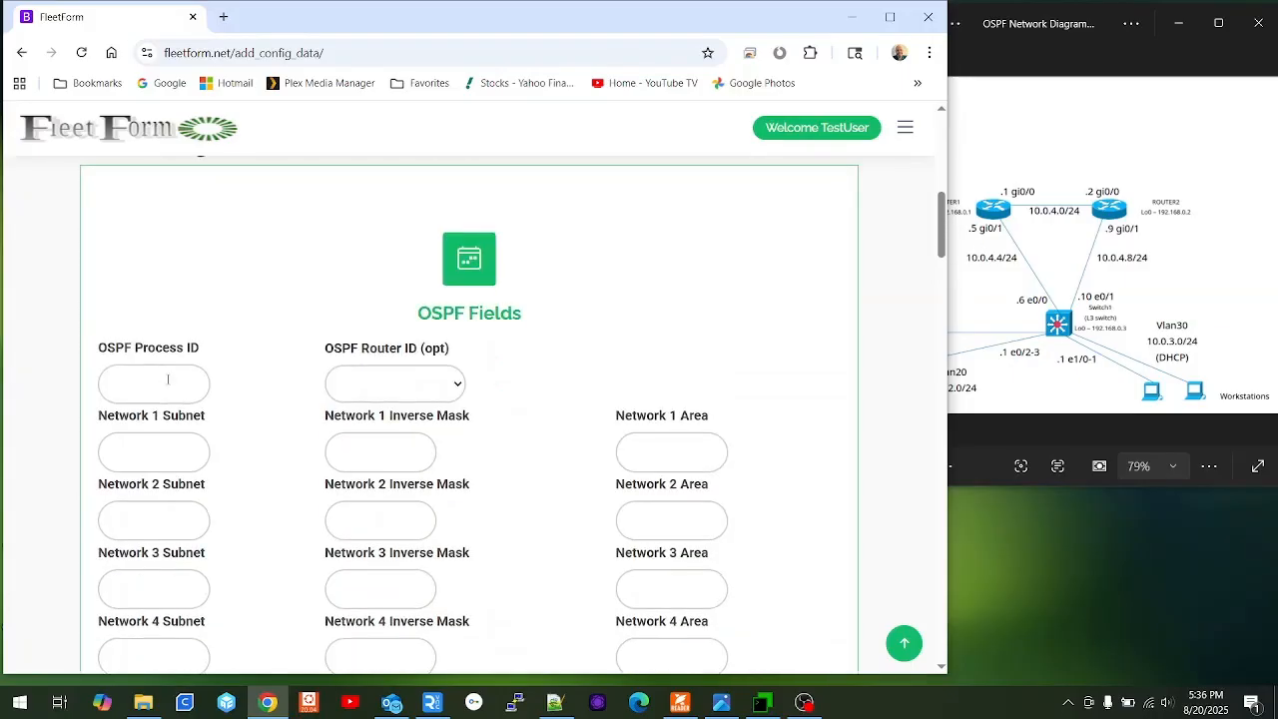
pyautogui.click(167, 380)
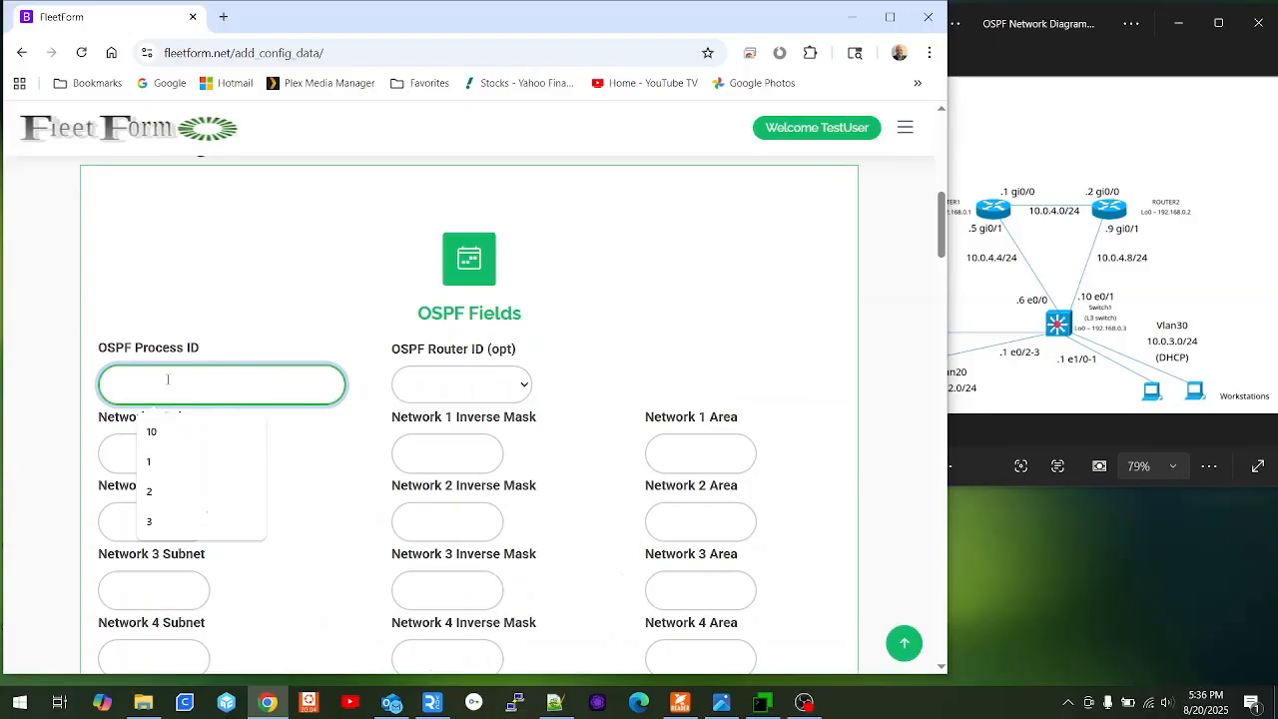
pyautogui.write('10')
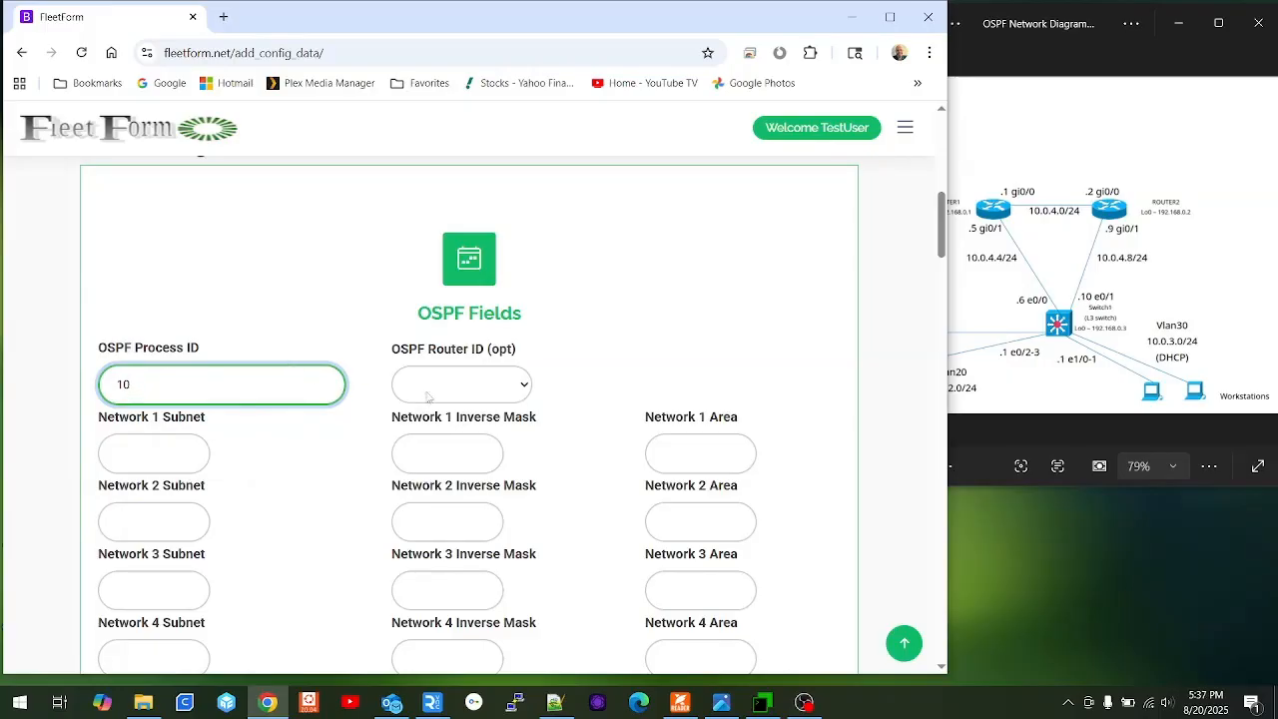
pyautogui.click(525, 392)
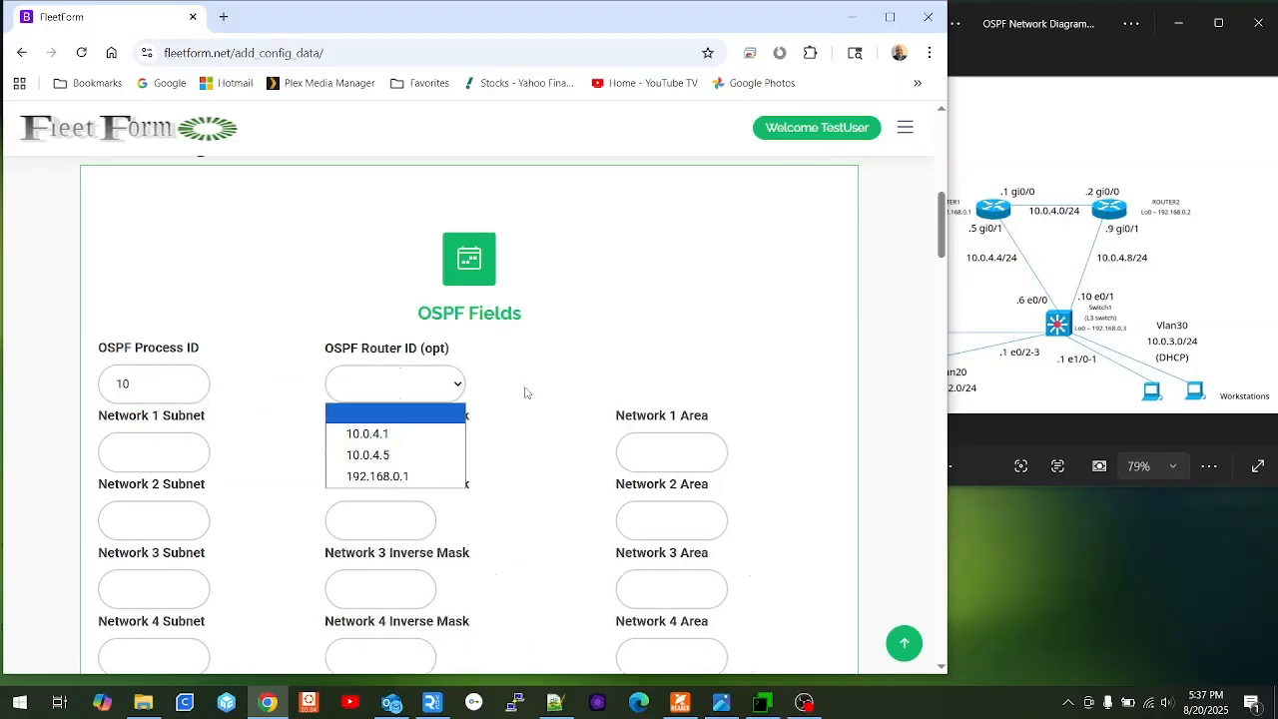
pyautogui.click(433, 476)
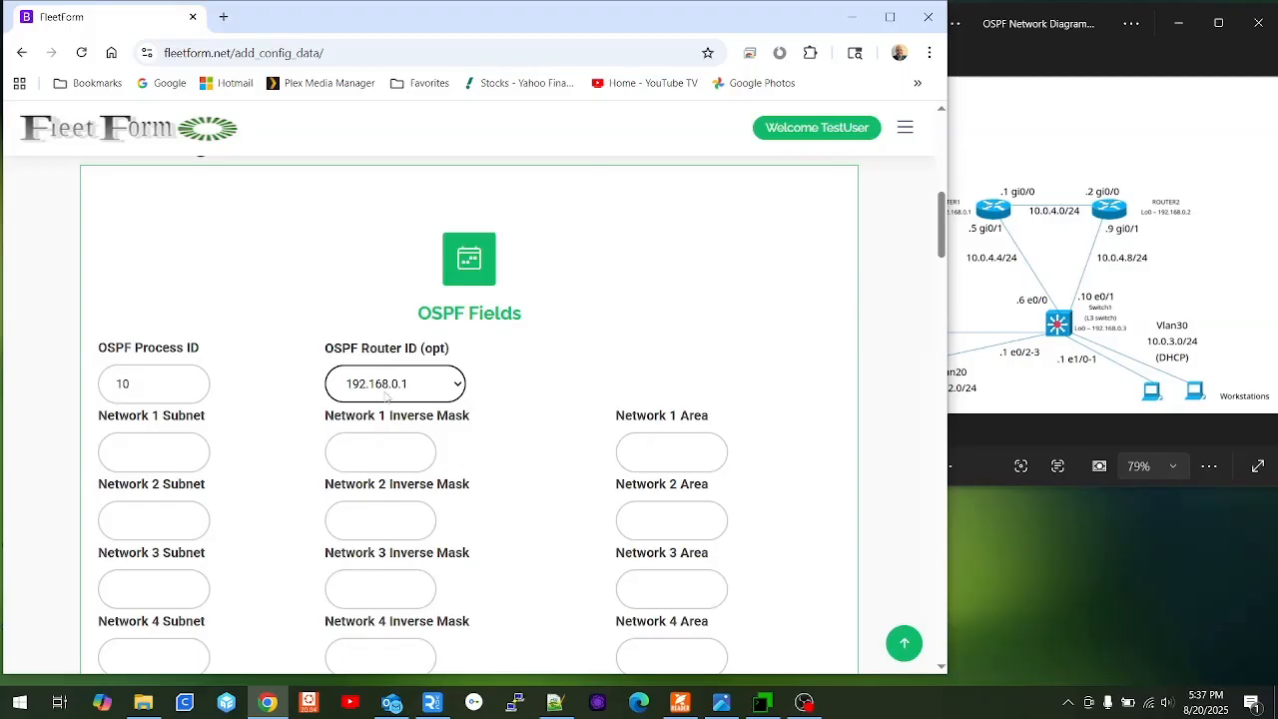
pyautogui.click(145, 460)
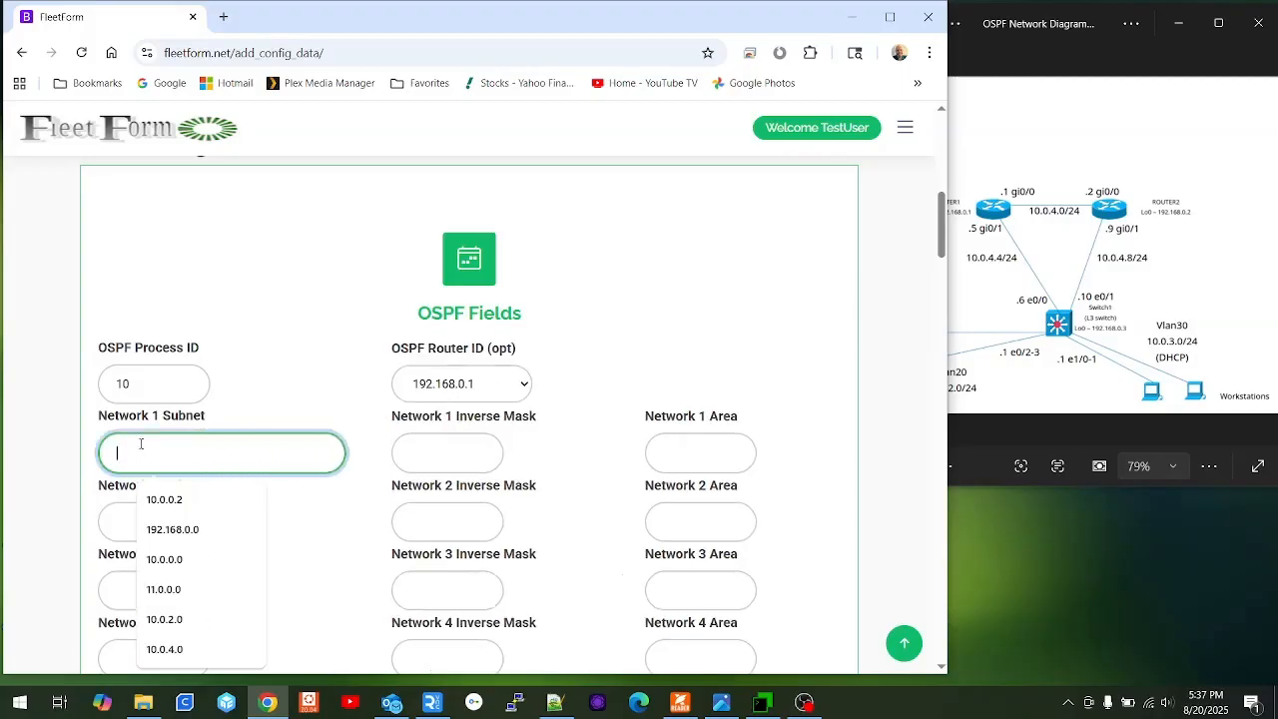
# Add OSPF Network 1 as 192.168.0.1 with inverse mask 0.0.0.0 in area 0.
pyautogui.write('19')
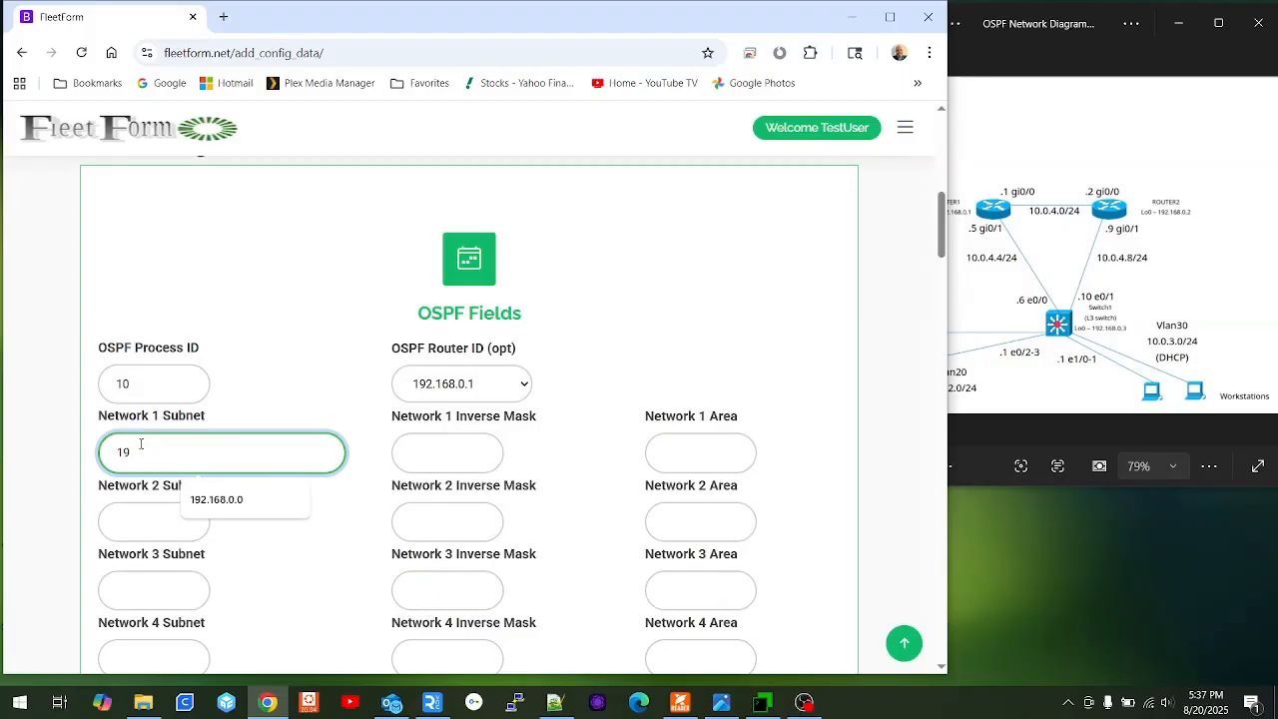
pyautogui.write('2.168')
pyautogui.write('.1')
pyautogui.press('Tab')
pyautogui.write('0.0')
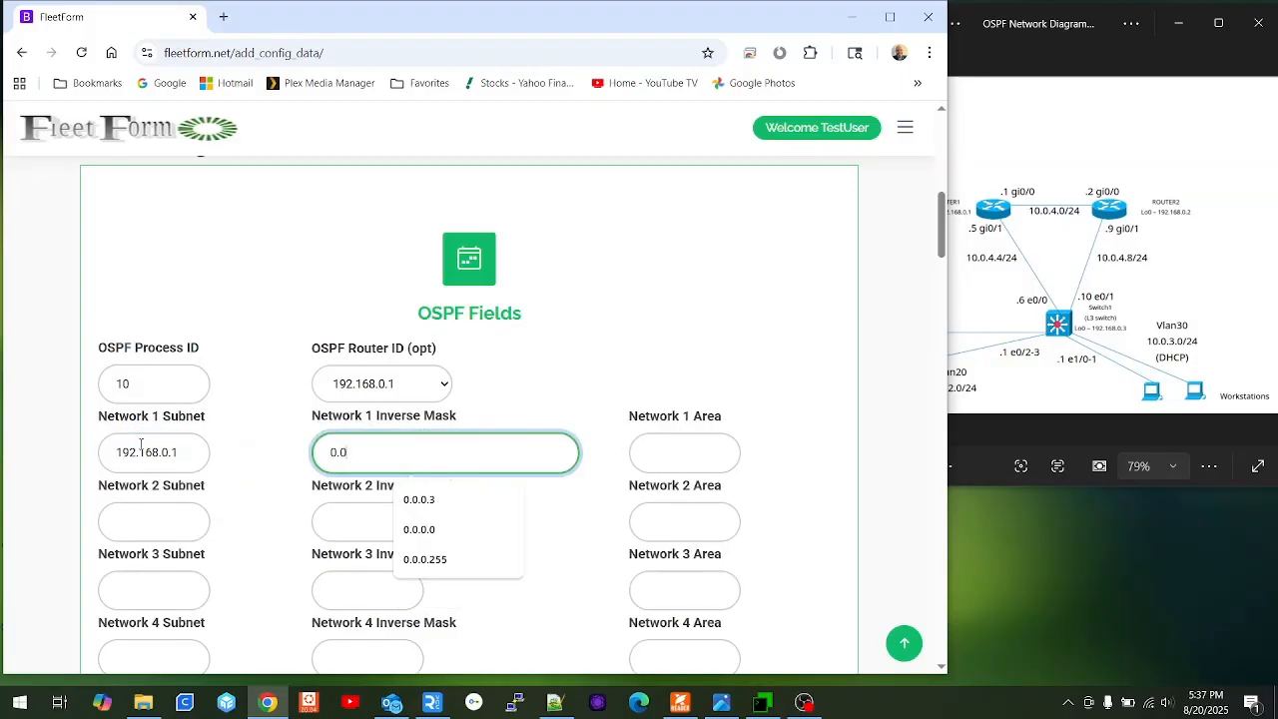
pyautogui.write('.0.0')
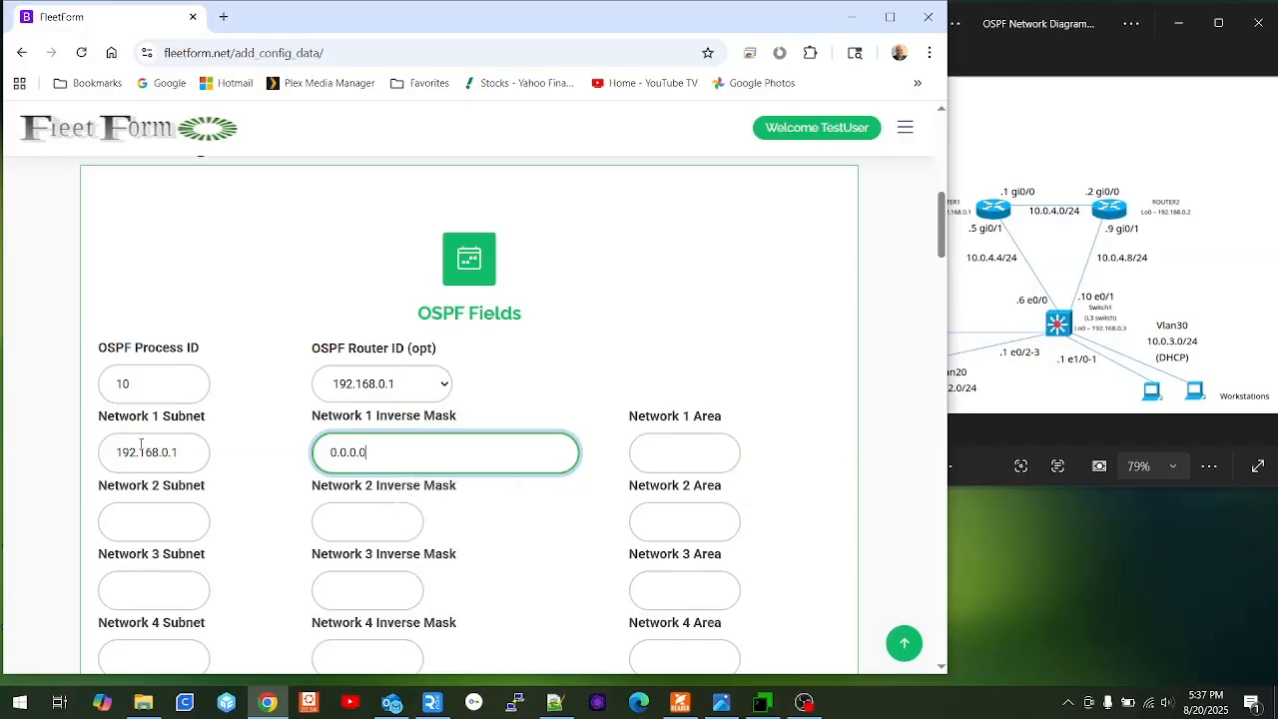
pyautogui.press('Tab')
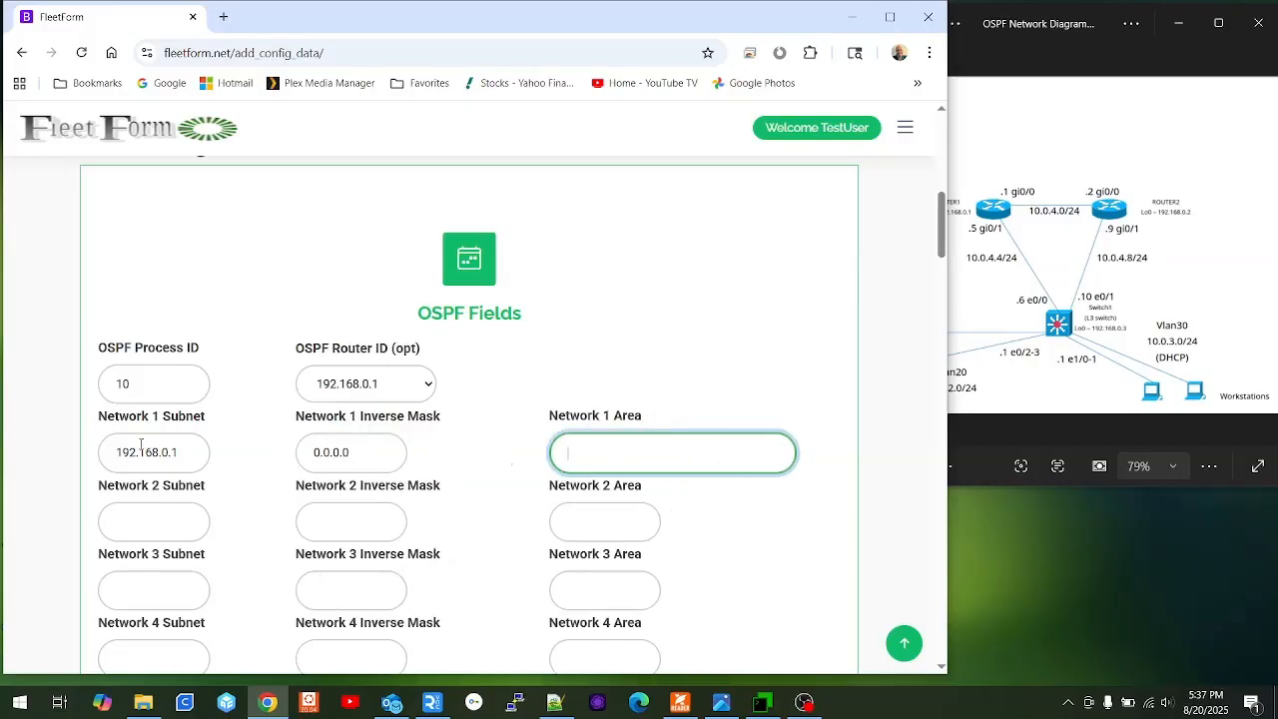
pyautogui.press('Tab')
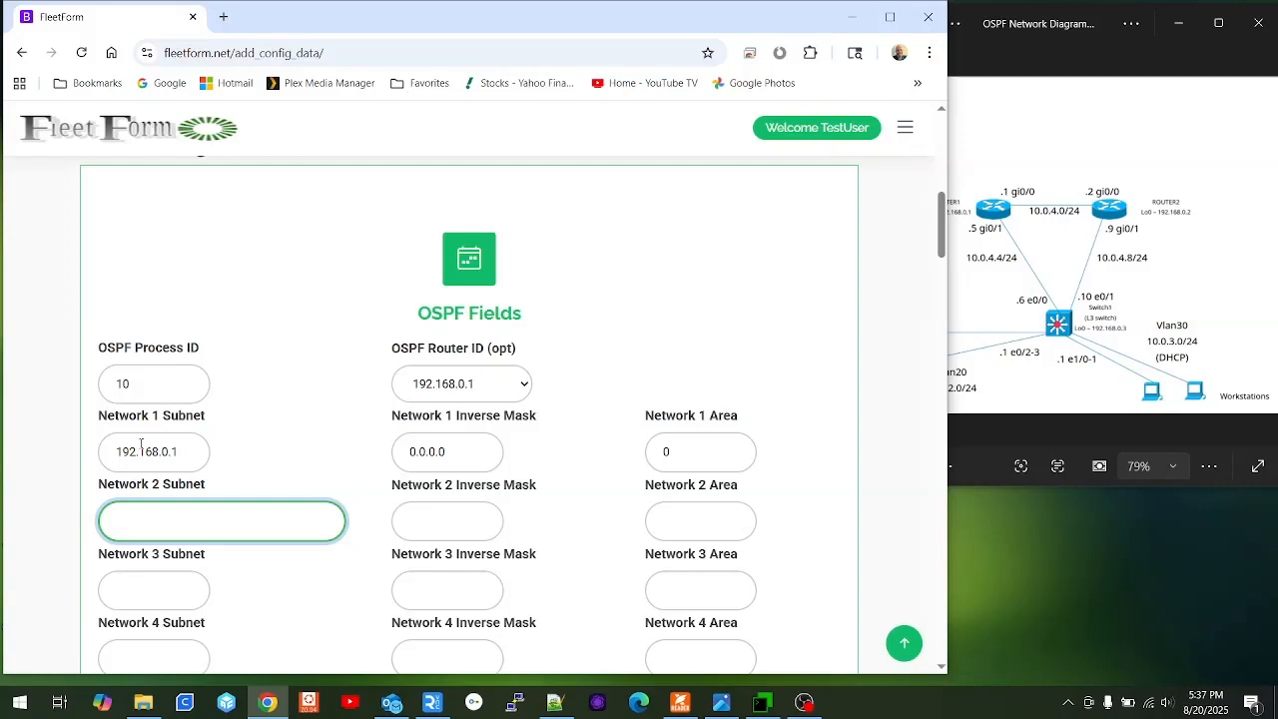
# Add OSPF Networks 2 and 3 as 10.0.4.0 and 10.0.4.4, each with mask 0.0.0.3, area 0.
pyautogui.write('1')
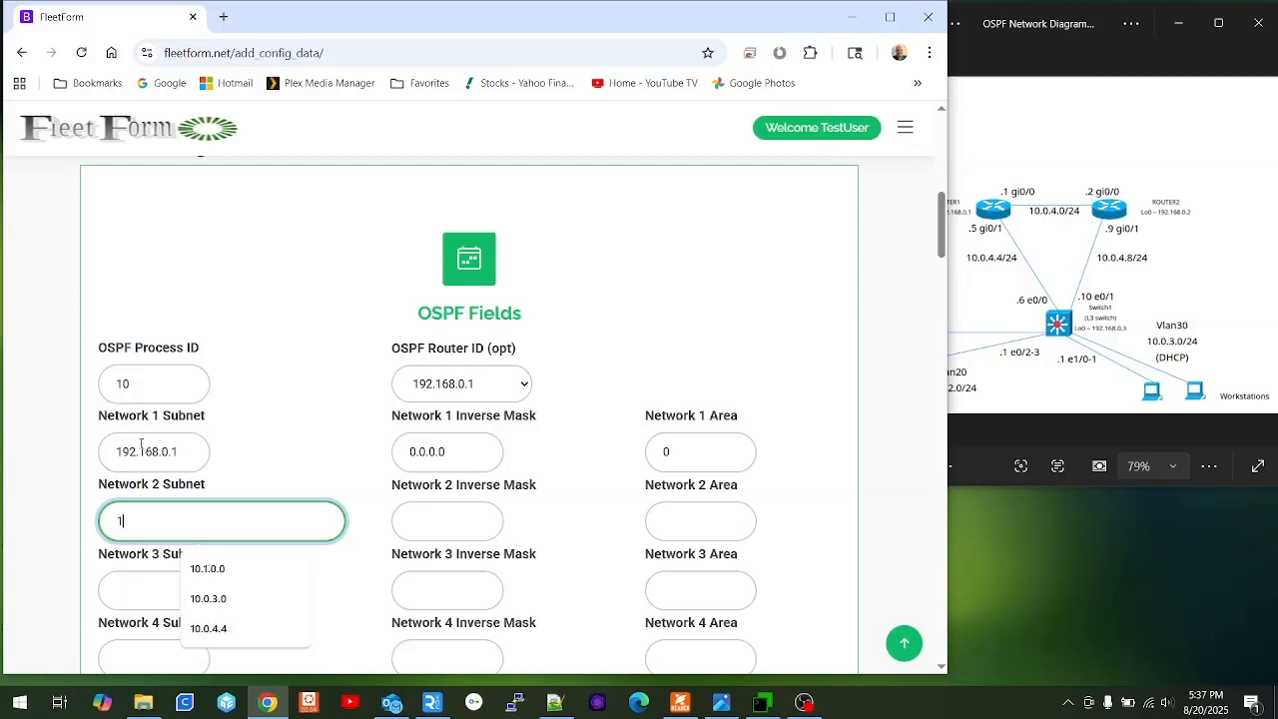
pyautogui.write('0.0.4')
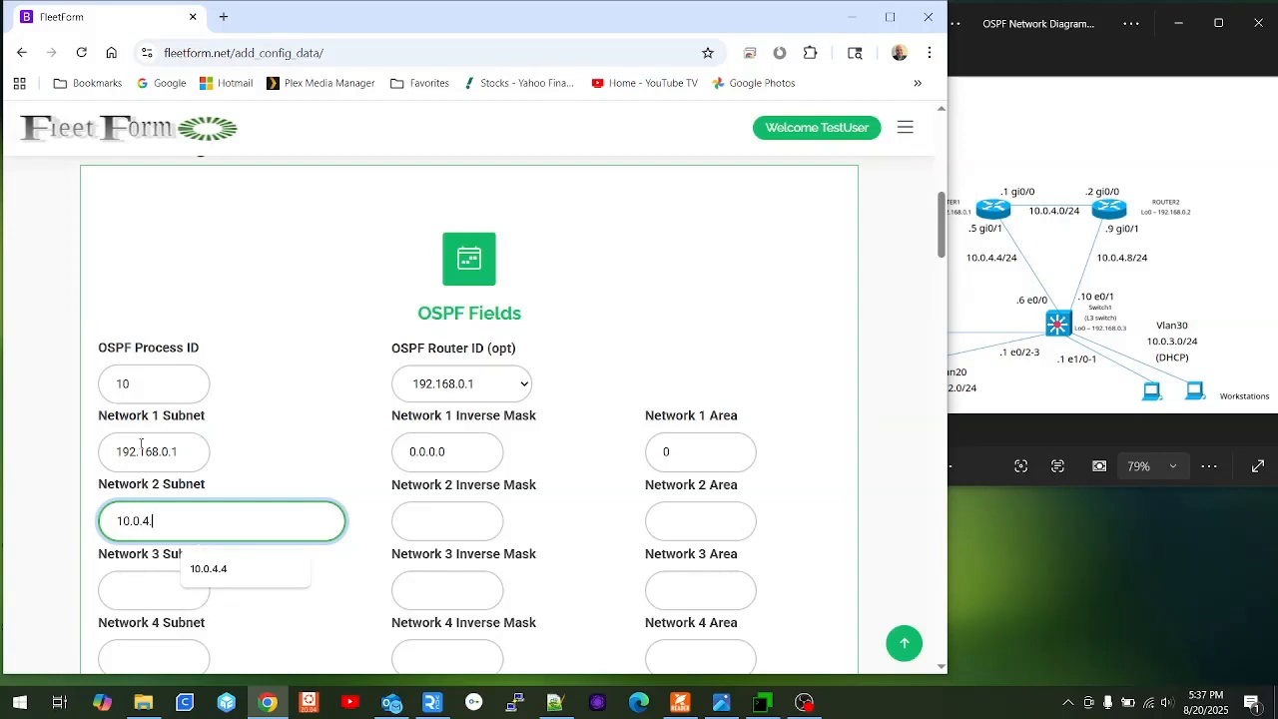
pyautogui.write('.0')
pyautogui.press('Tab')
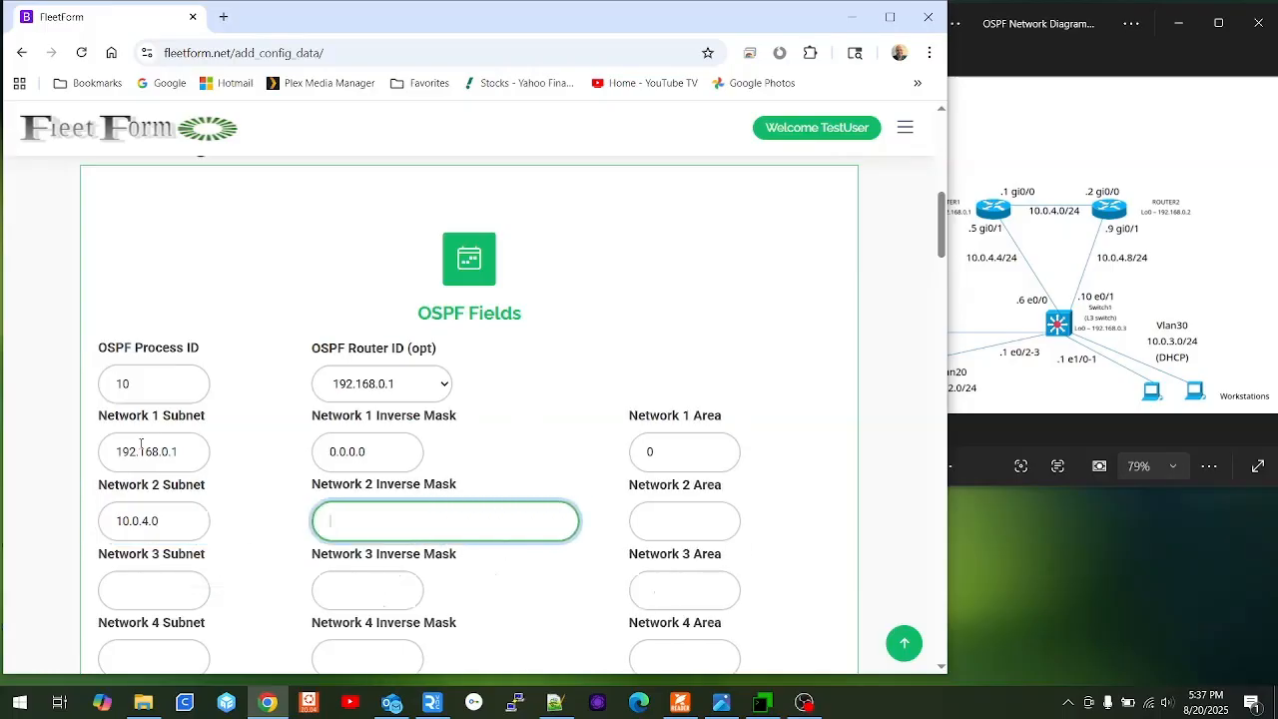
pyautogui.write('0.')
pyautogui.press('Down')
pyautogui.press('Tab')
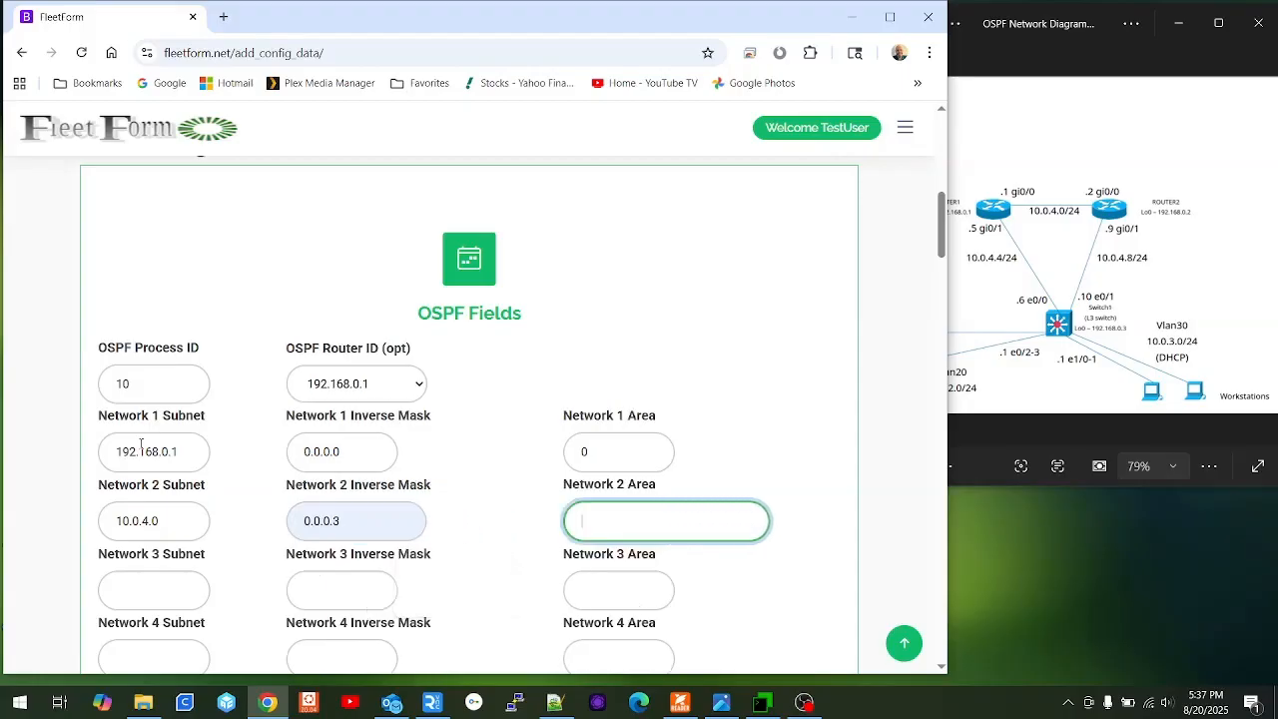
pyautogui.press('Tab')
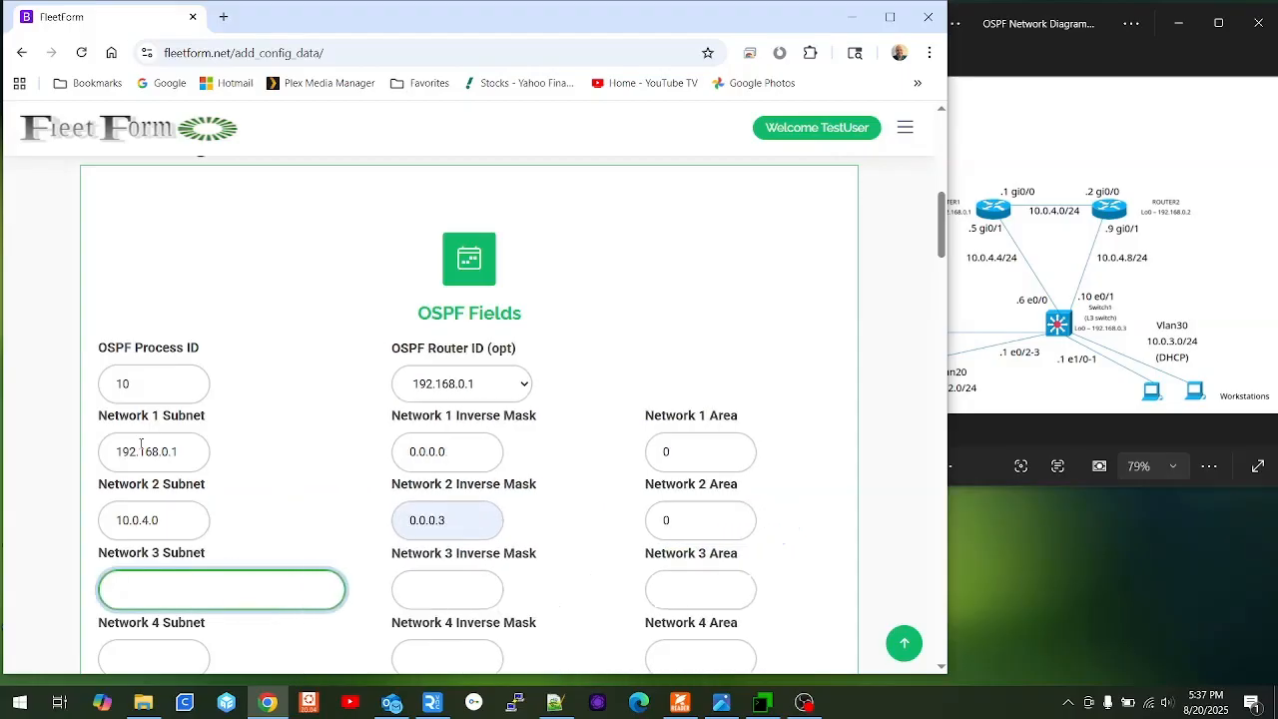
pyautogui.write('1')
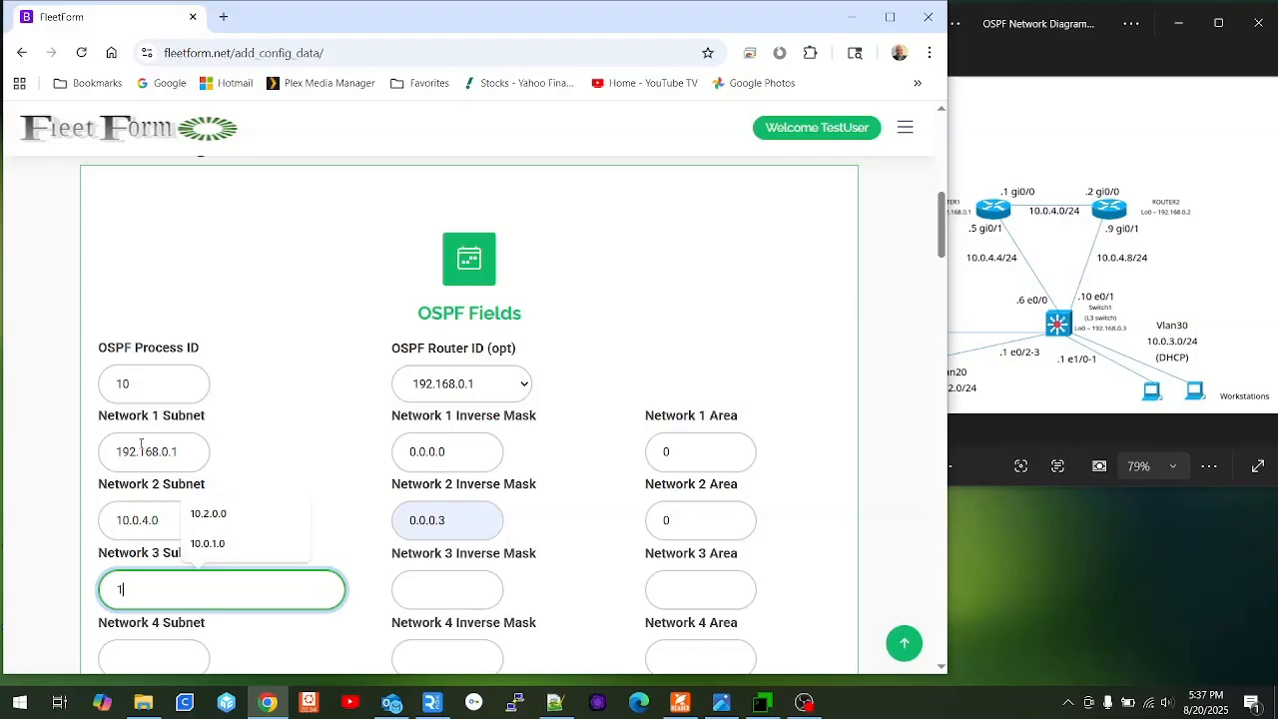
pyautogui.write('0.0.4.4')
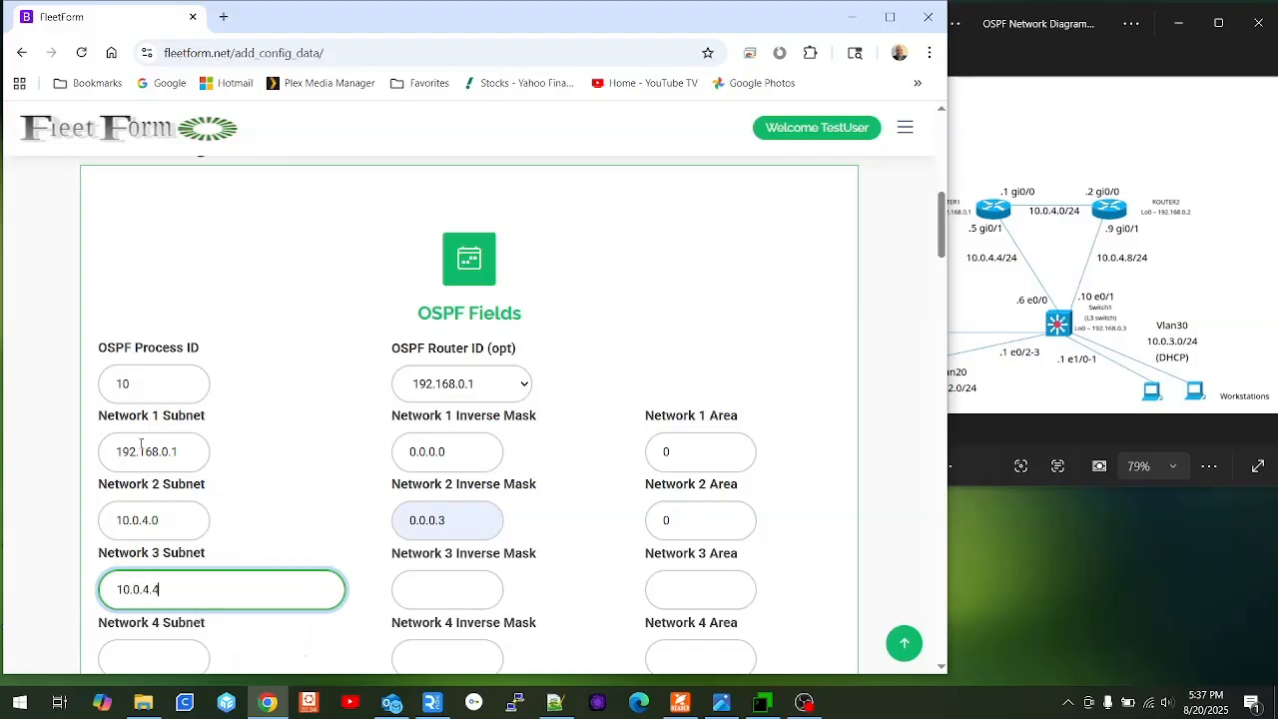
pyautogui.press('Tab')
pyautogui.write('0')
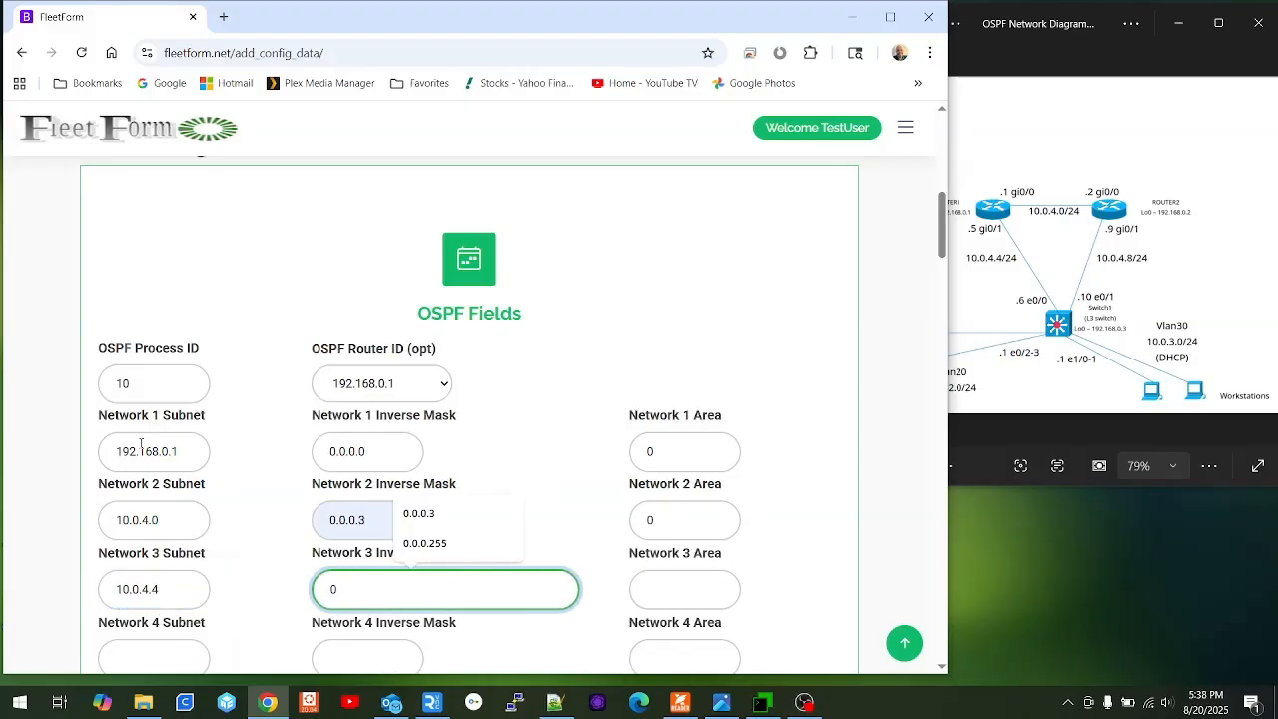
pyautogui.press('Down')
pyautogui.press('Tab')
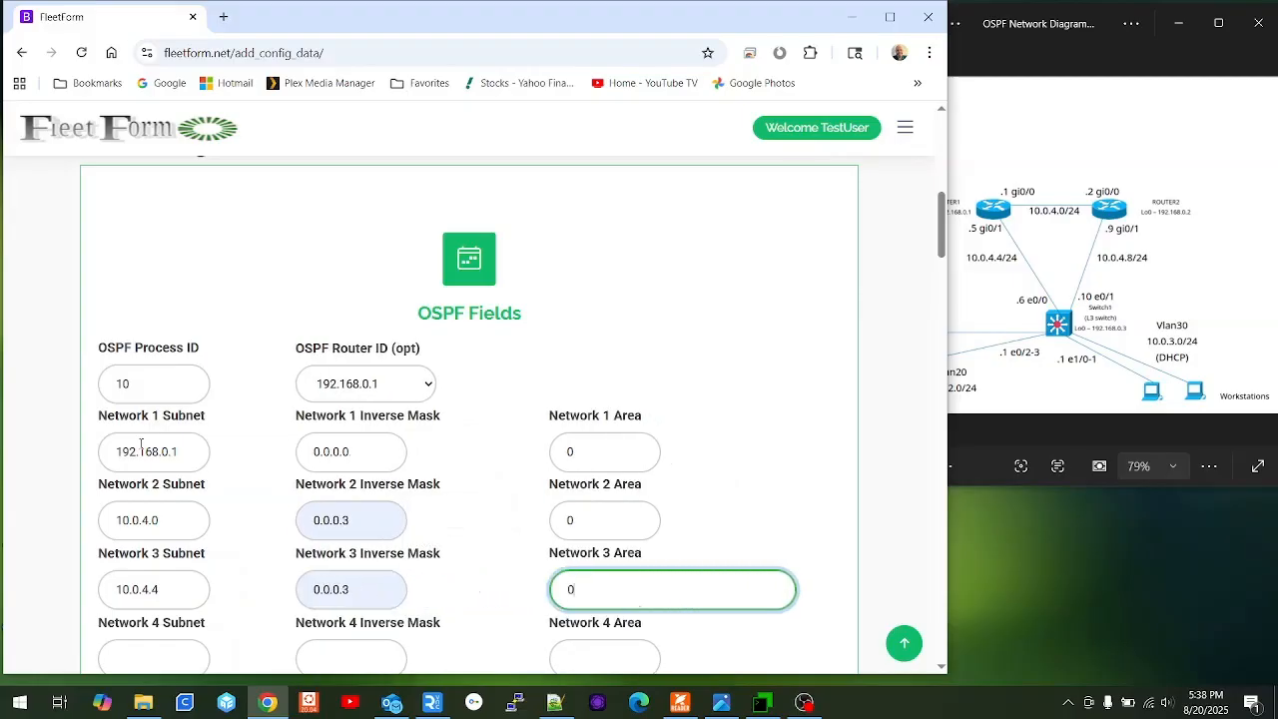
pyautogui.scroll(2, 140, 445)
pyautogui.scroll(-5, 469, 540)
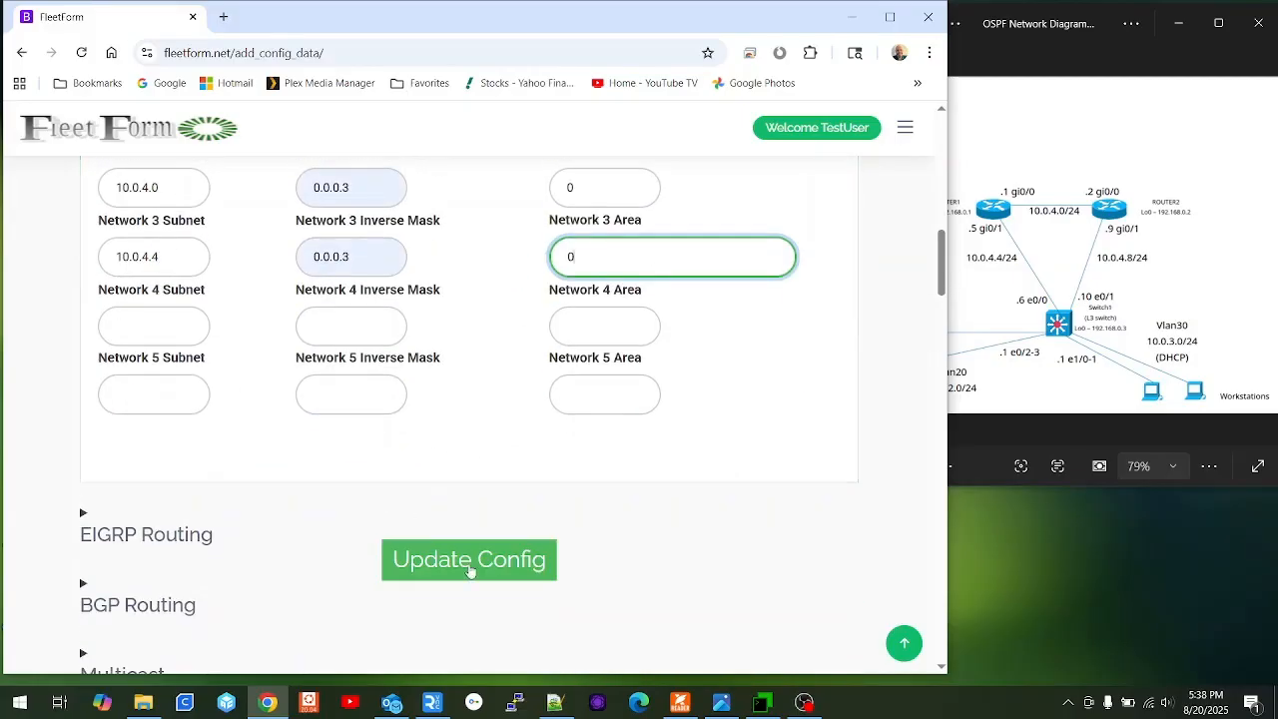
# Regenerate the Router1 config with the OSPF settings and copy its View Configuration text.
pyautogui.click(470, 561)
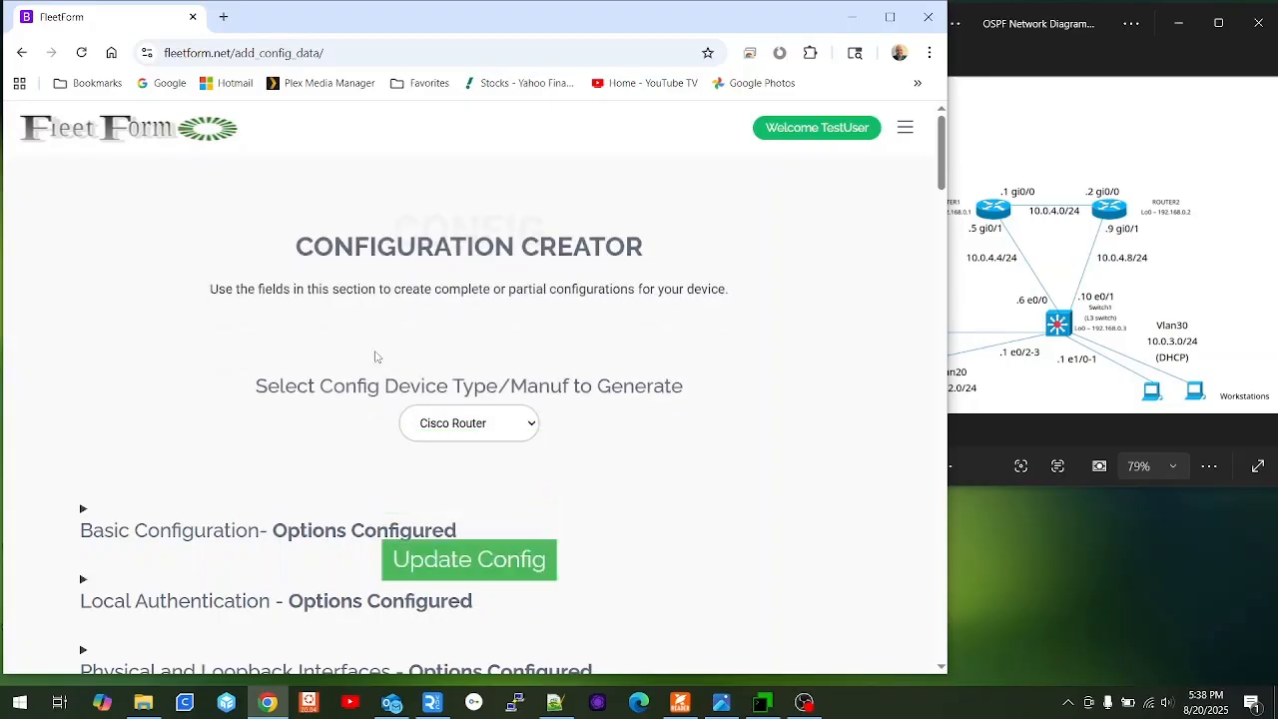
pyautogui.scroll(-20, 305, 396)
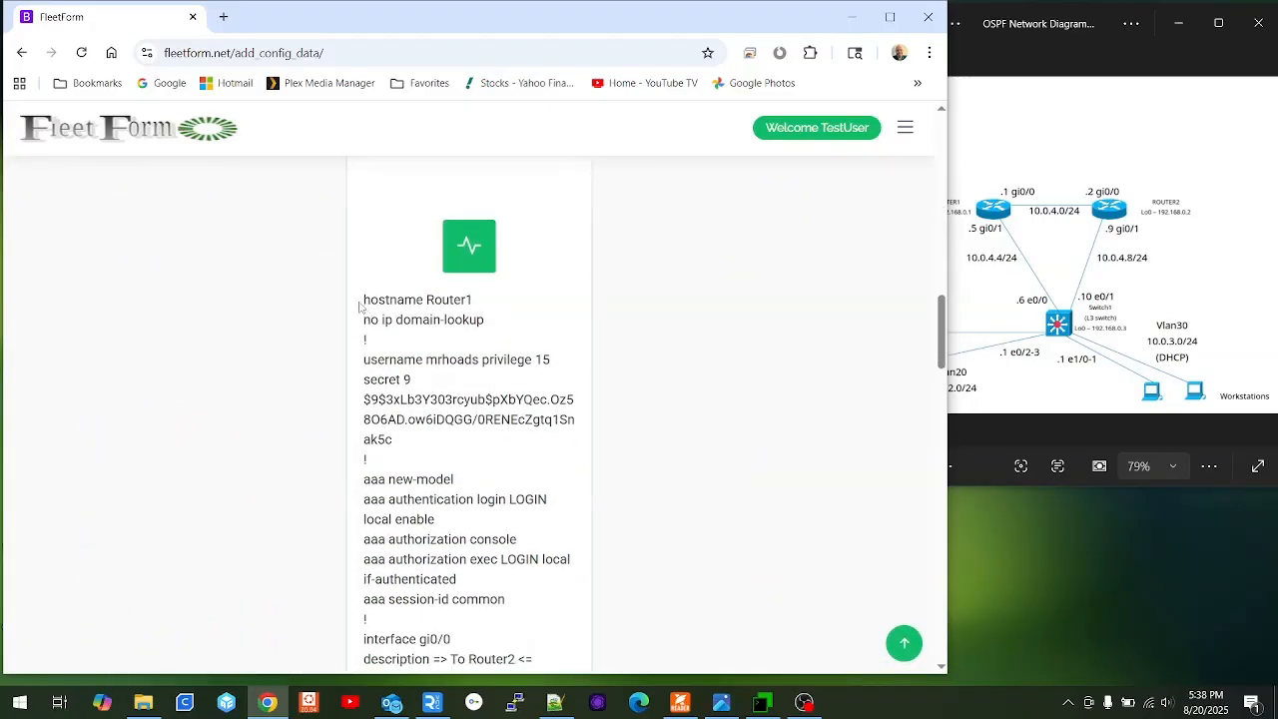
pyautogui.moveTo(365, 300); pyautogui.dragTo(536, 558)
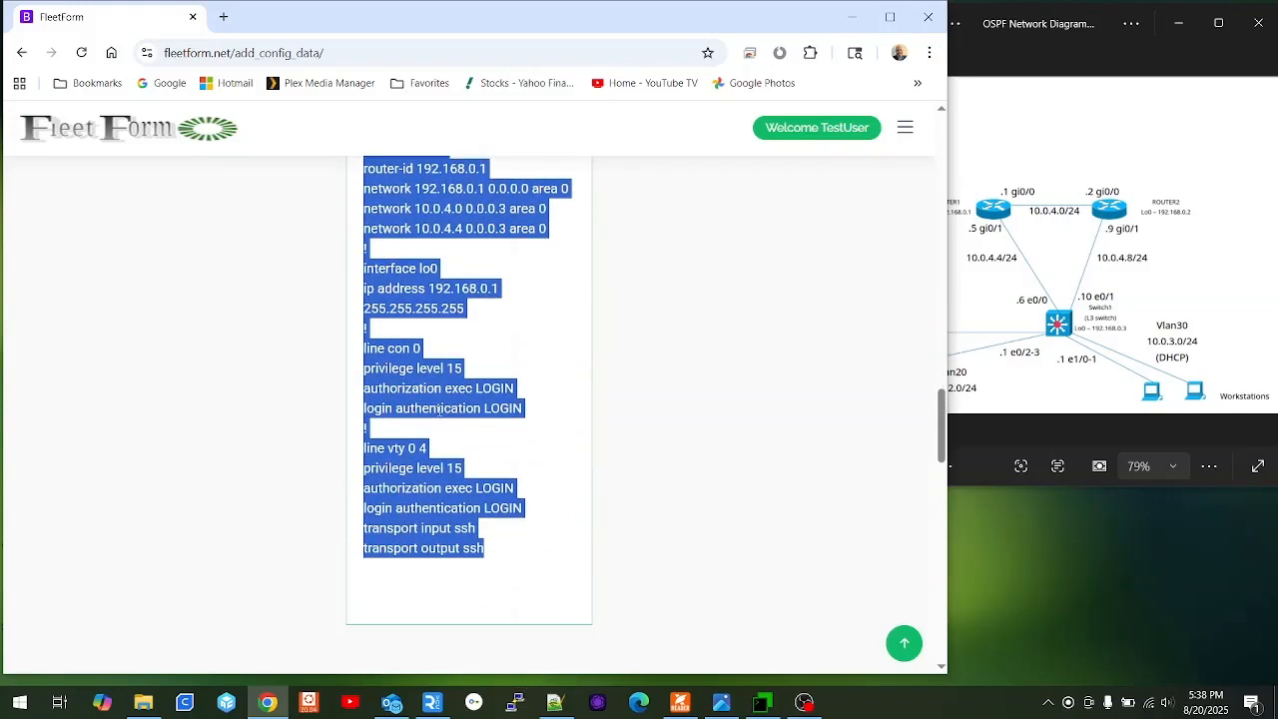
pyautogui.scroll(8, 447, 409)
pyautogui.scroll(-1, 440, 409)
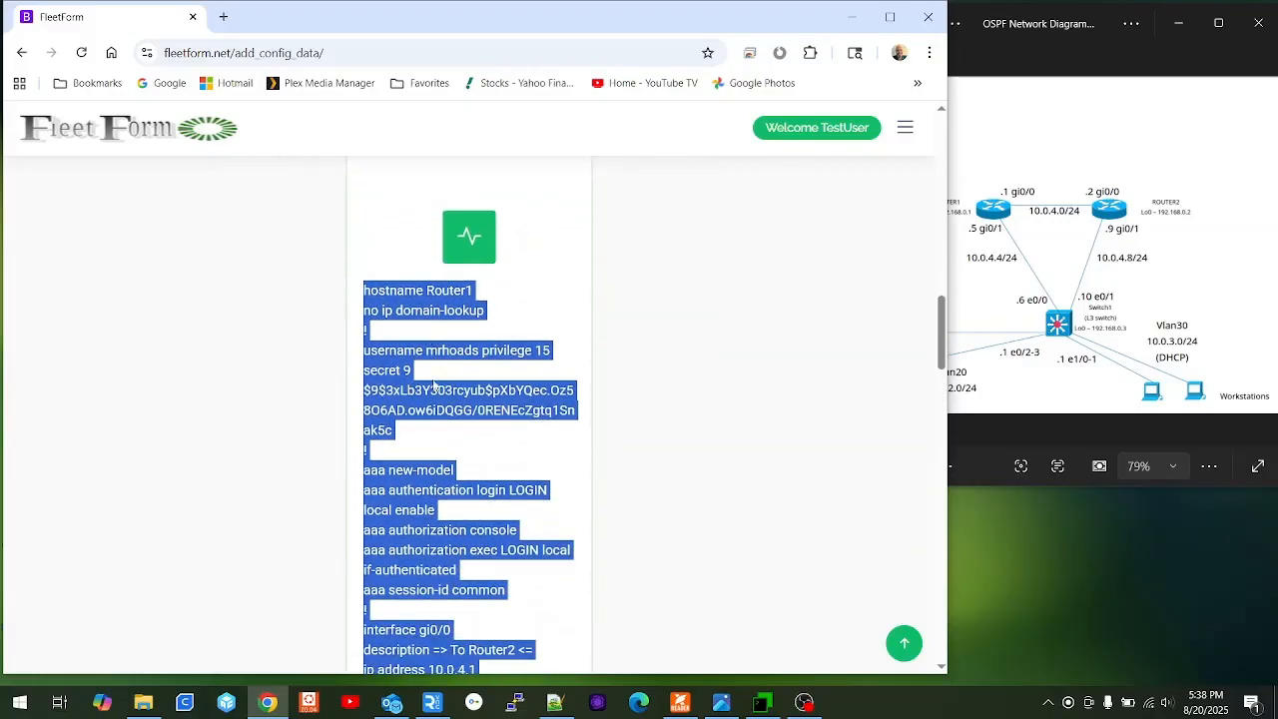
pyautogui.rightClick(424, 297)
pyautogui.click(464, 327)
# Decline the initial configuration dialog on both the Router1 and Router2 consoles.
pyautogui.click(762, 702)
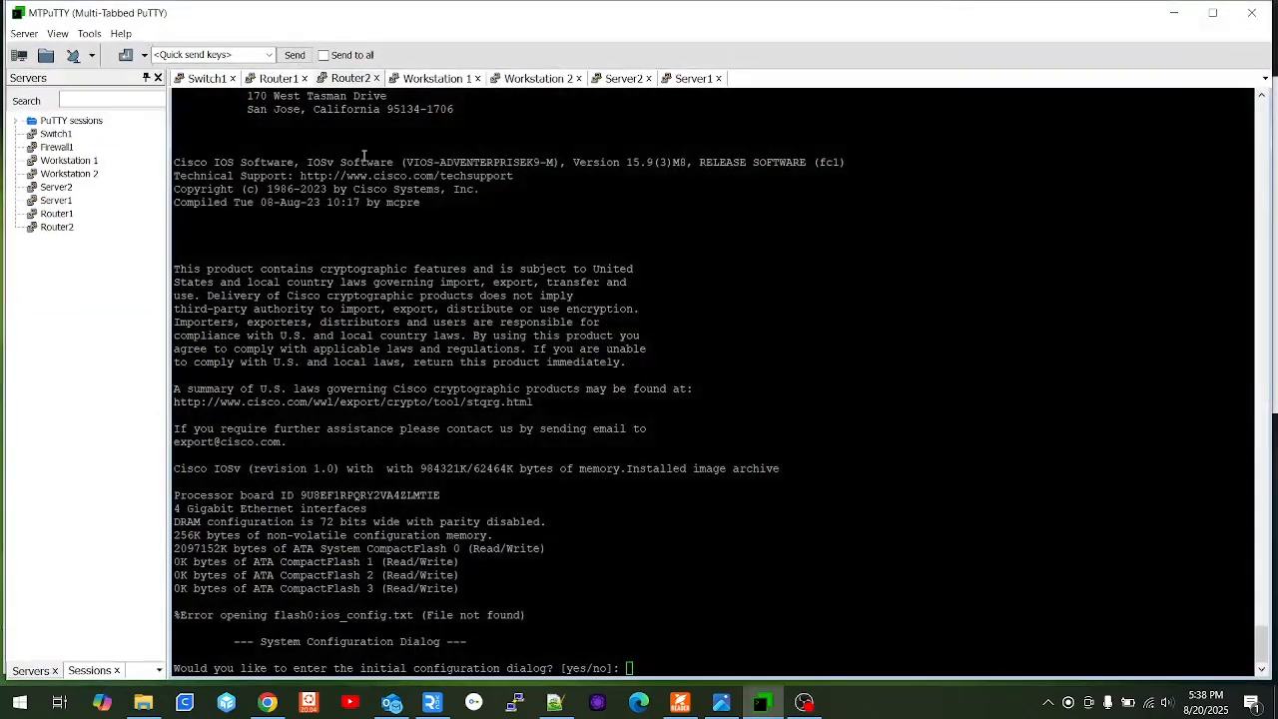
pyautogui.click(279, 78)
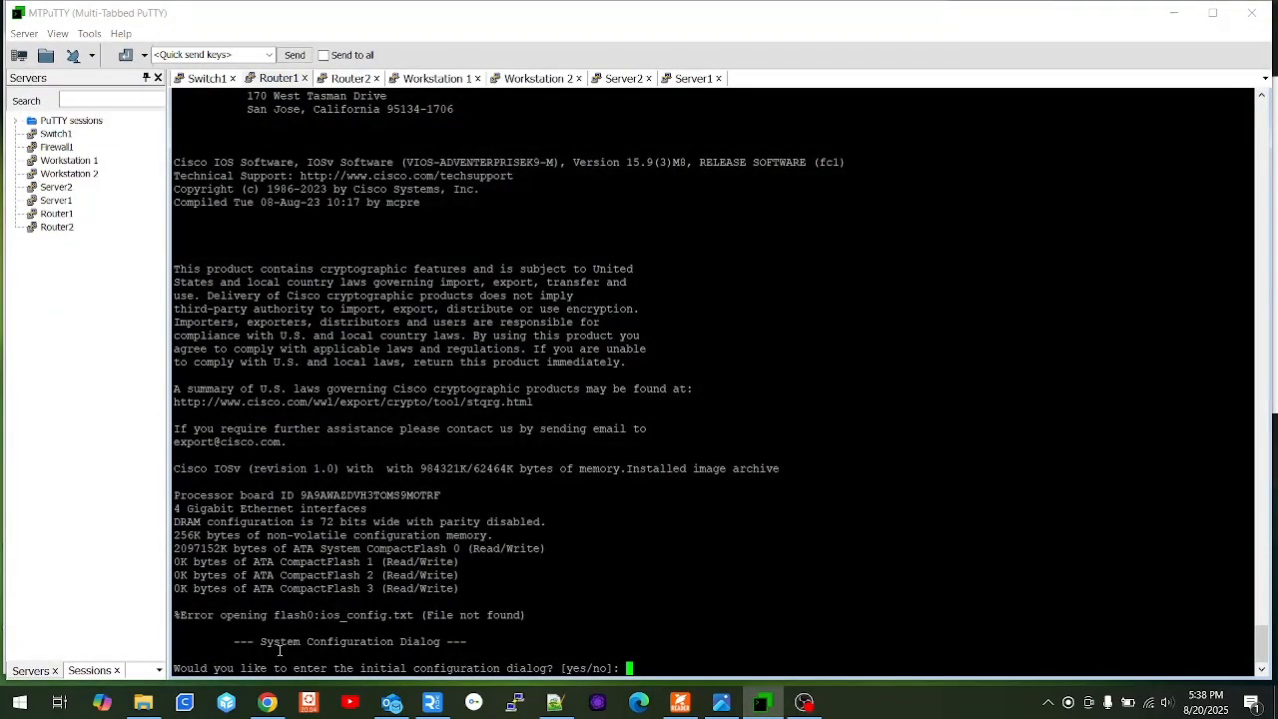
pyautogui.write('no')
pyautogui.press('Return')
pyautogui.click(345, 80)
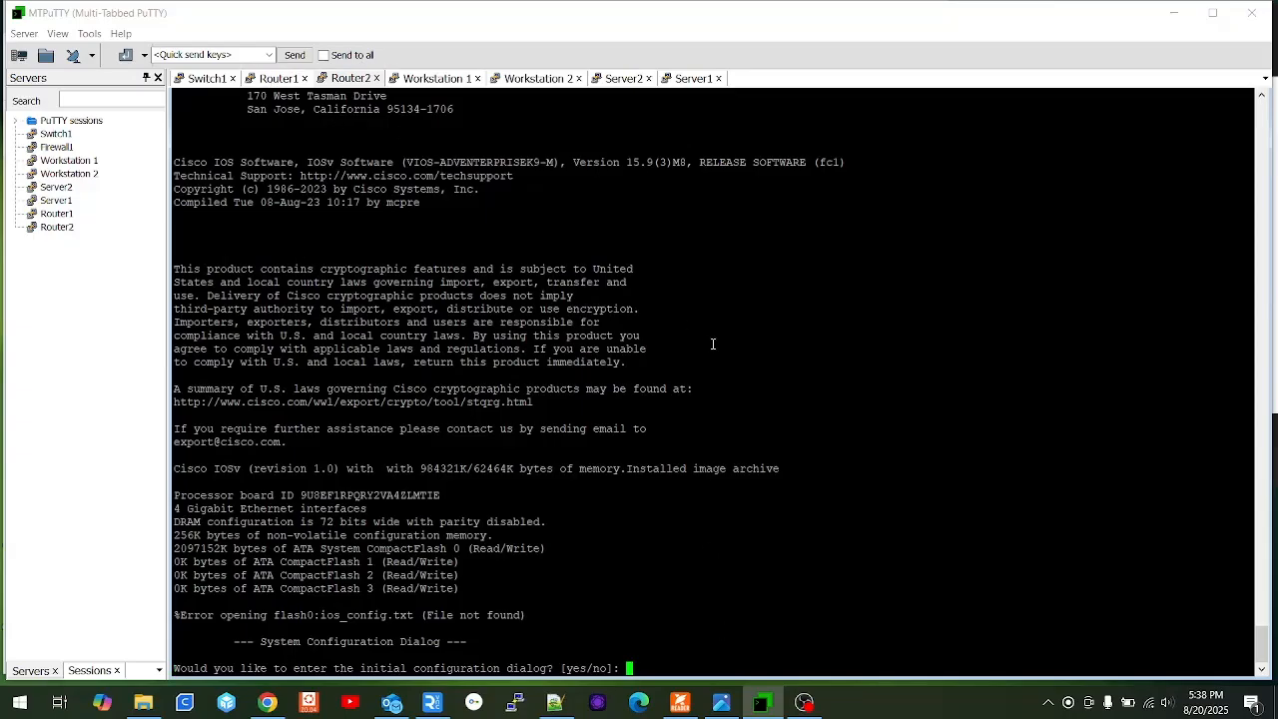
pyautogui.write('no')
pyautogui.press('Return')
# On Router1, enter privileged and global configuration mode, then paste the generated config.
pyautogui.click(280, 79)
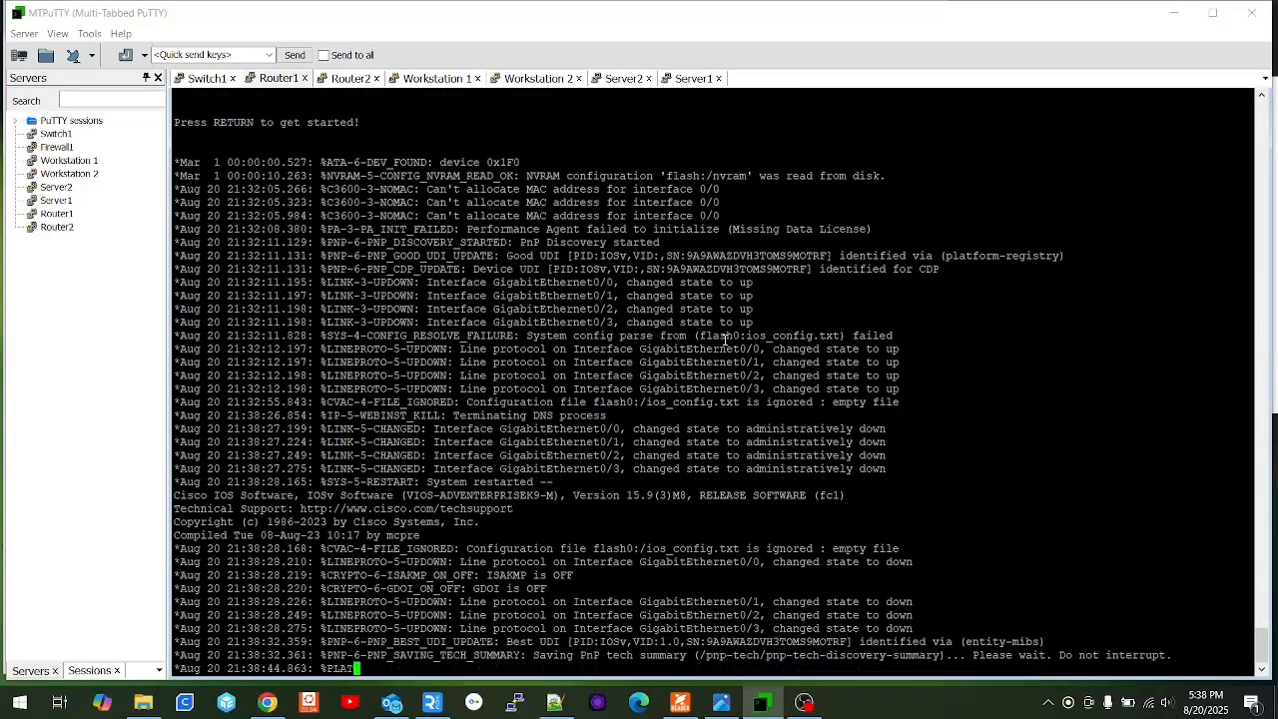
pyautogui.write('en')
pyautogui.press('Return')
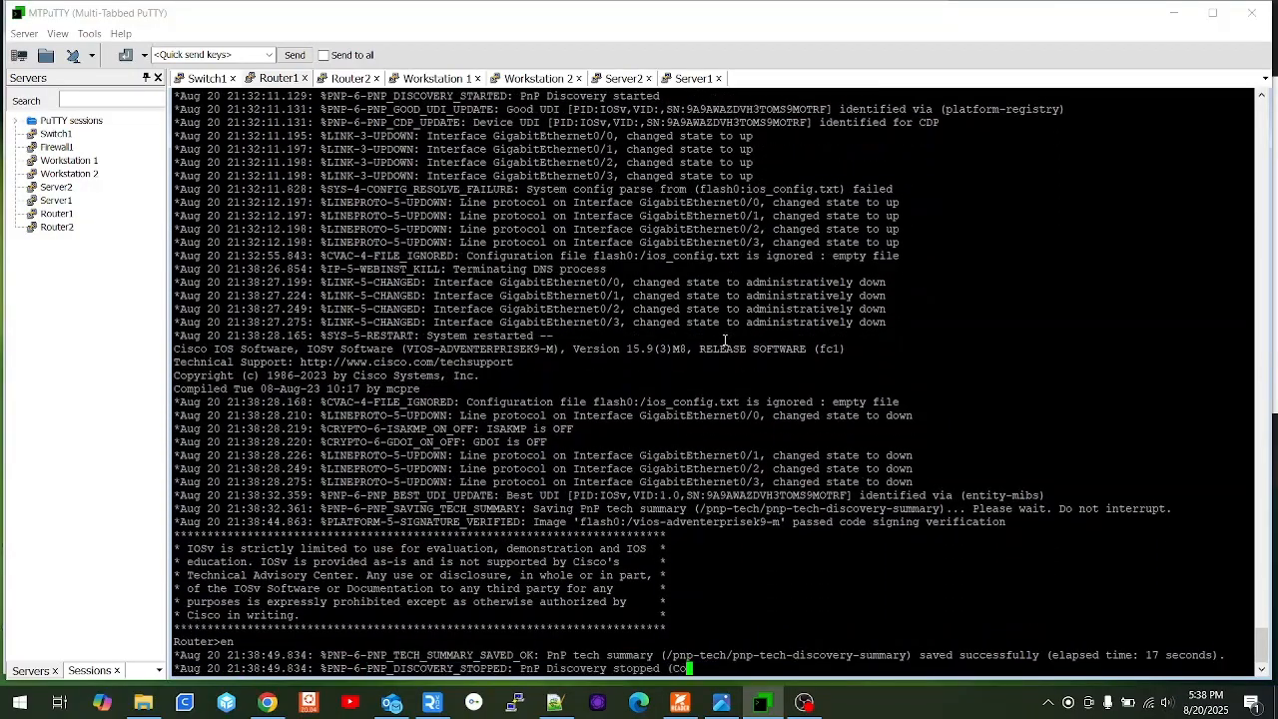
pyautogui.write('confi')
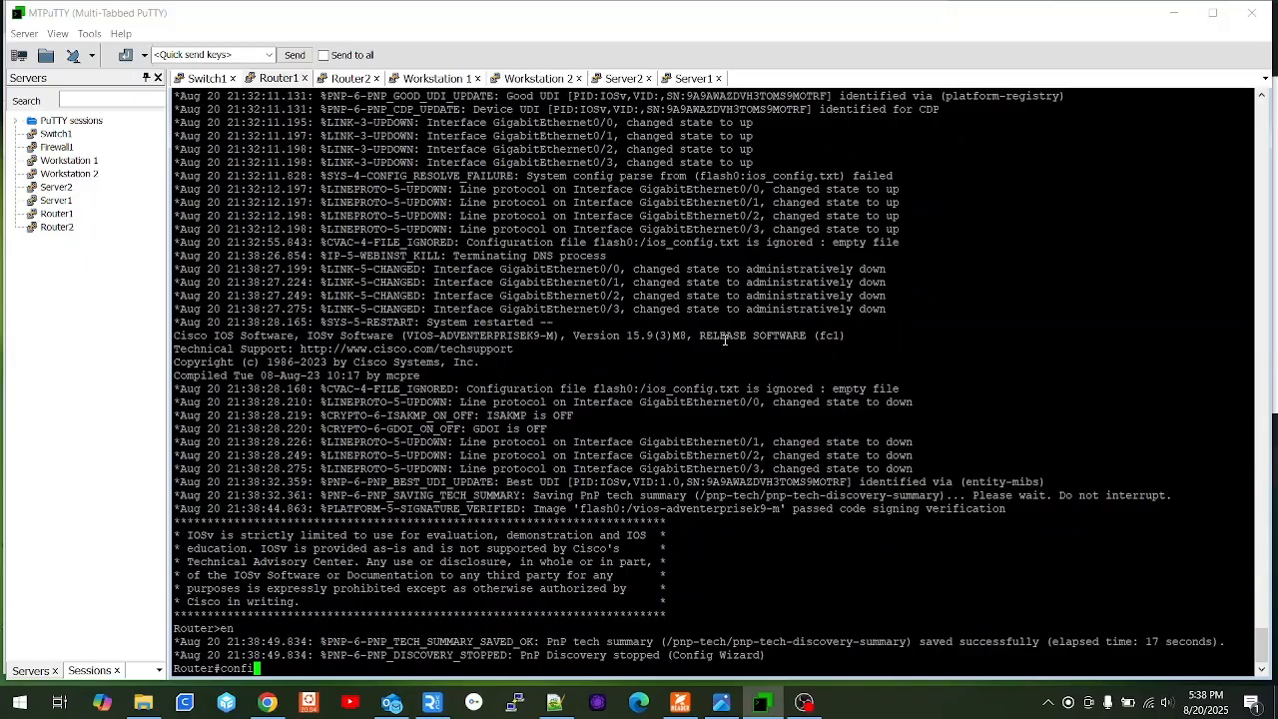
pyautogui.write(' t')
pyautogui.press('Return')
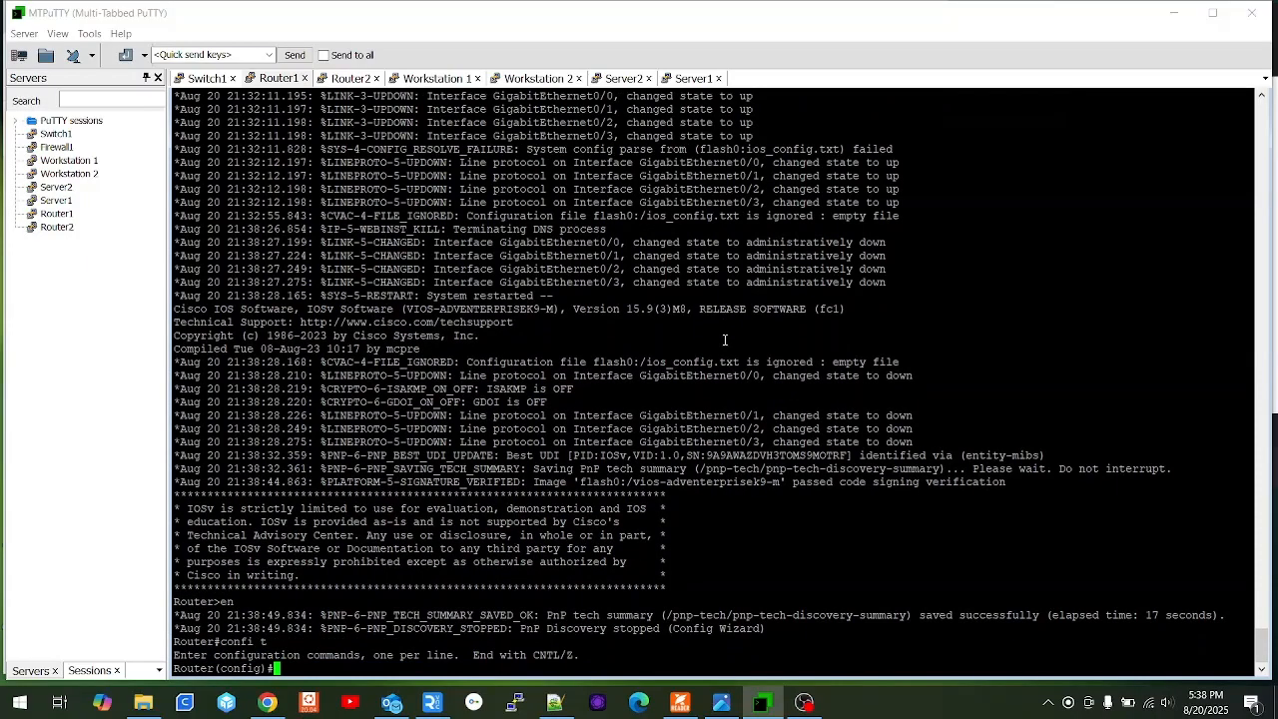
pyautogui.rightClick(725, 340)
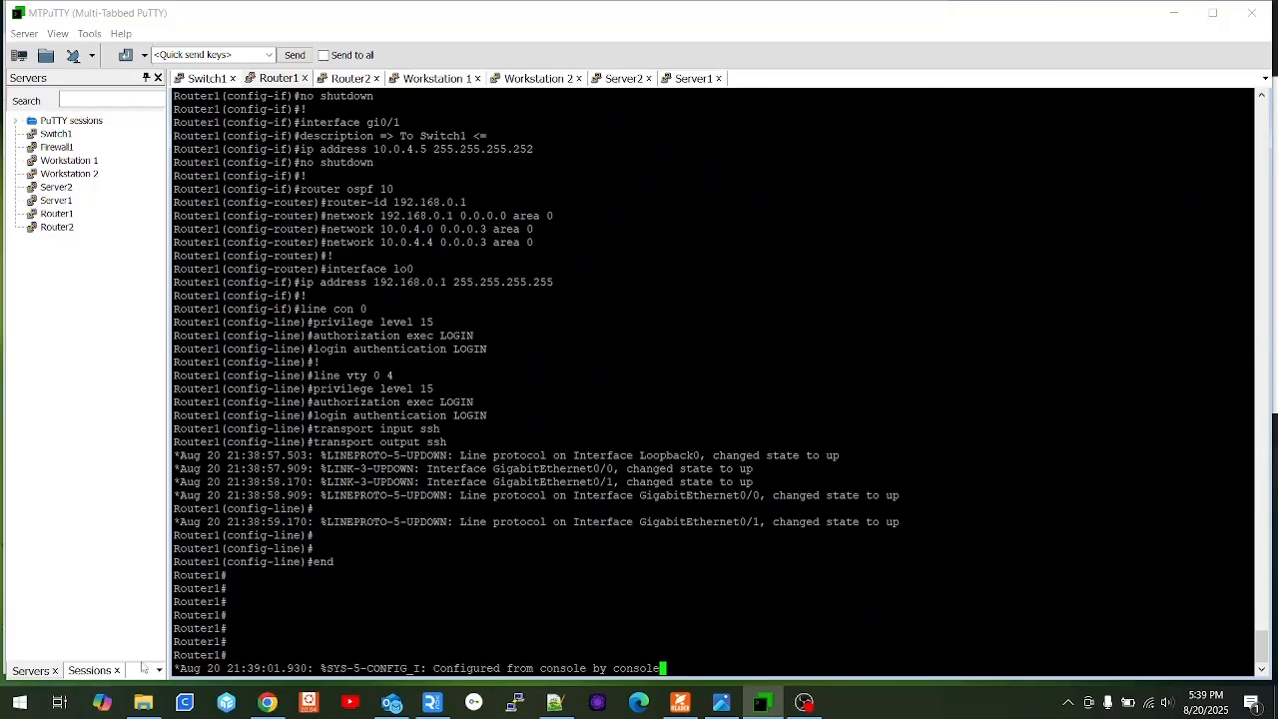
# In FleetForm's Basic Configuration, retype the Router Hostname from Router1 to Router2.
pyautogui.click(268, 702)
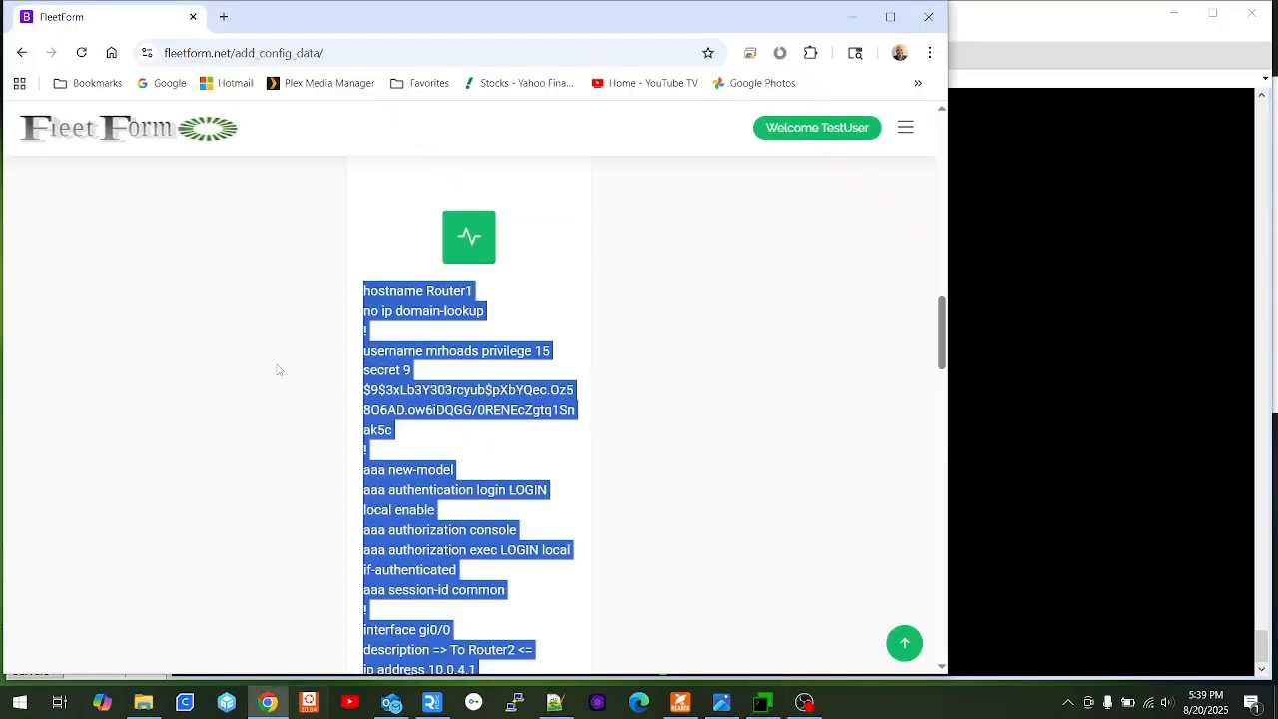
pyautogui.scroll(5, 266, 362)
pyautogui.scroll(6, 474, 177)
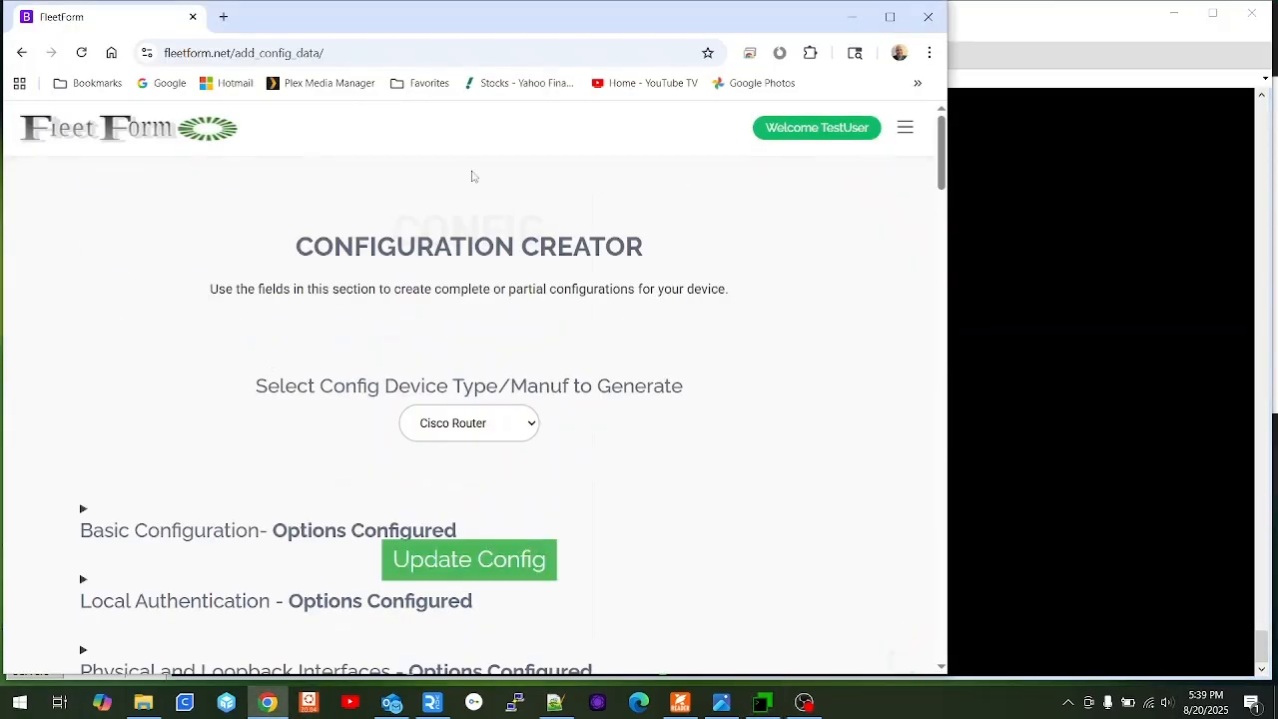
pyautogui.click(1173, 16)
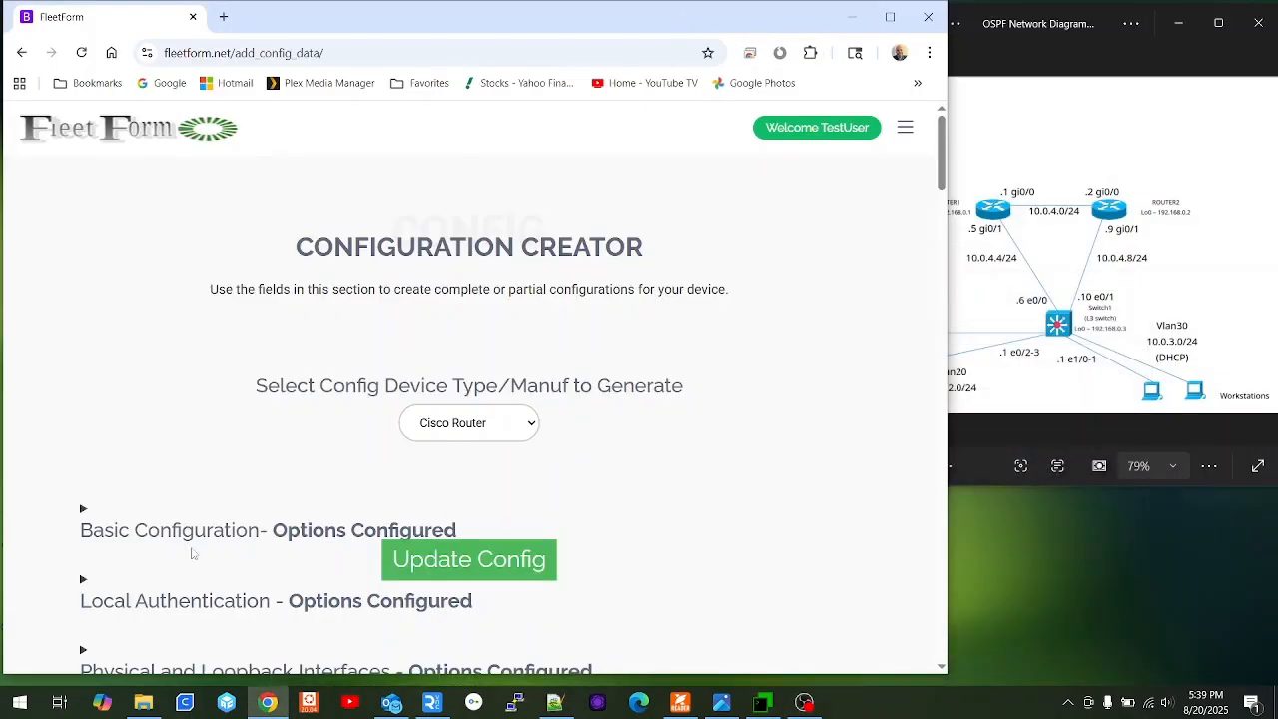
pyautogui.scroll(-3, 157, 450)
pyautogui.click(238, 282)
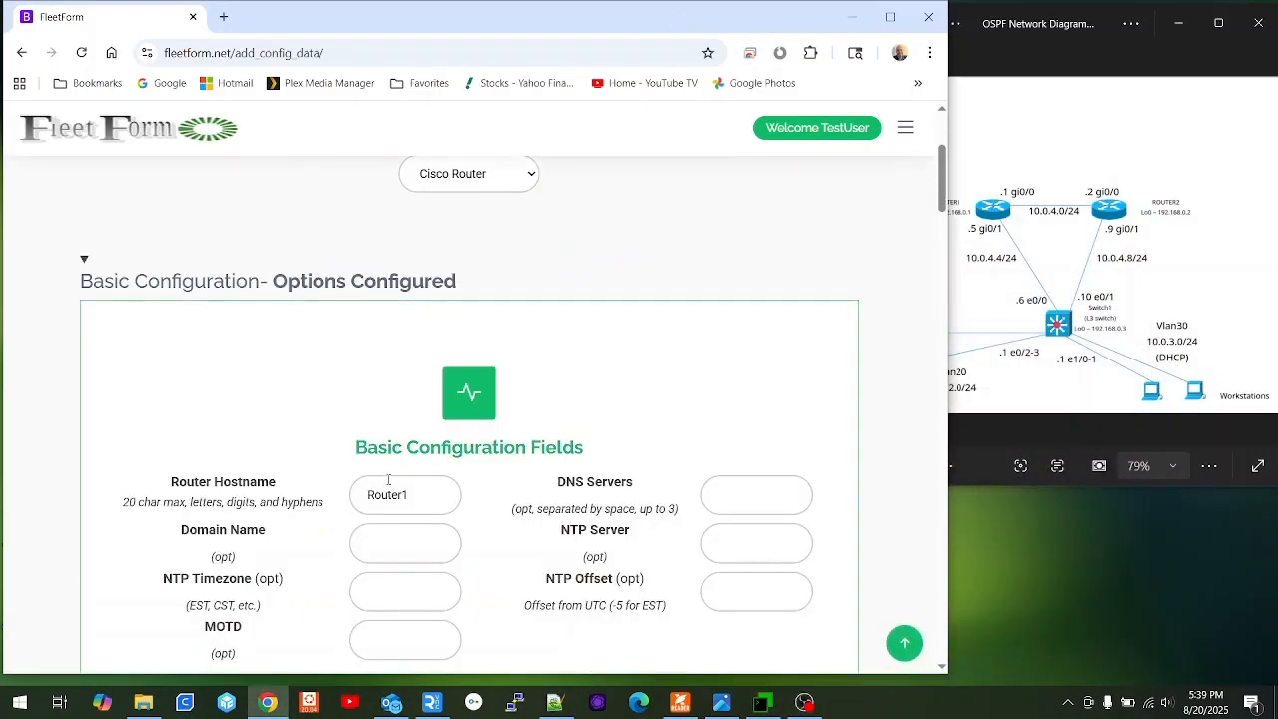
pyautogui.click(432, 500)
pyautogui.press('BackSpace')
pyautogui.write('2')
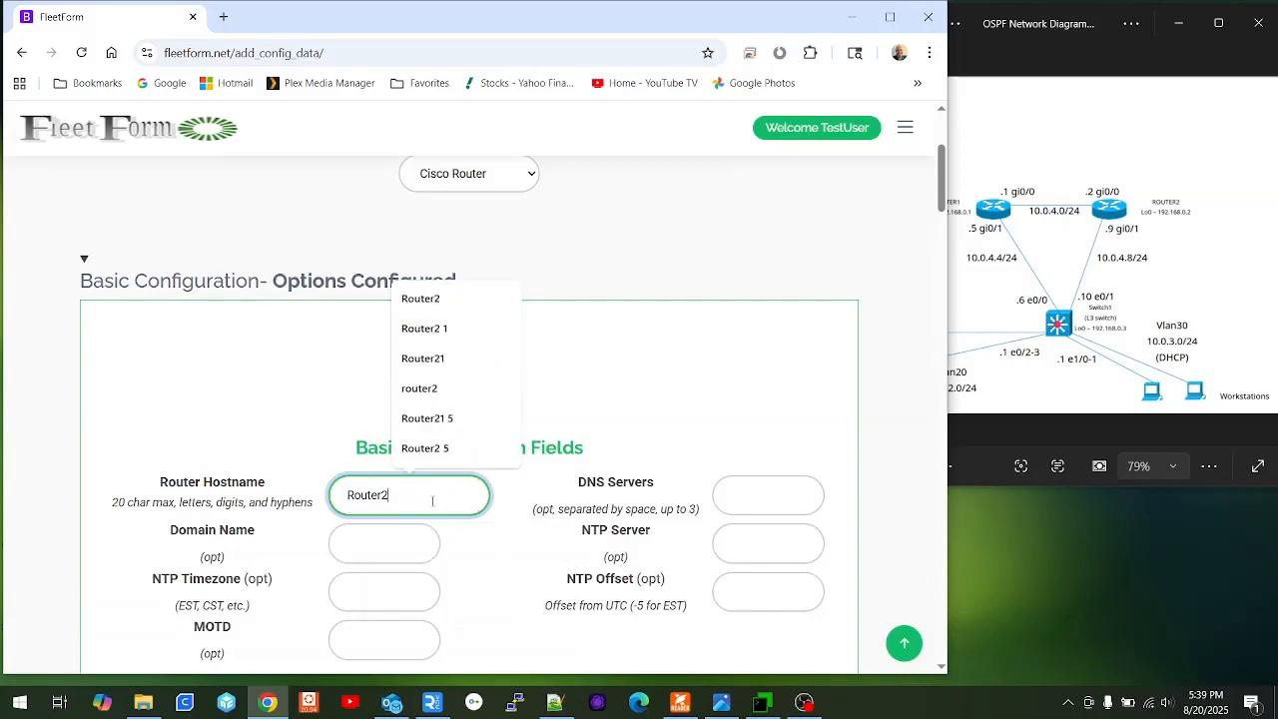
pyautogui.press('Tab')
pyautogui.scroll(-3, 323, 465)
pyautogui.scroll(-2, 326, 465)
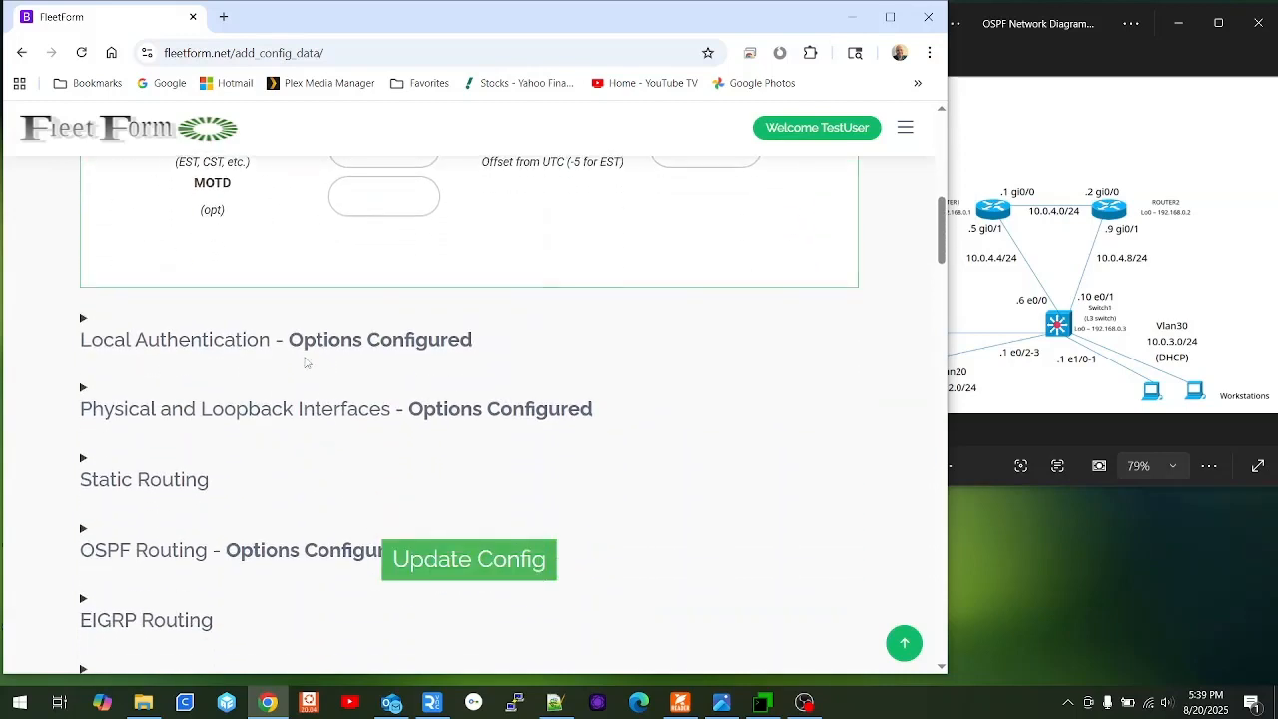
# Point Interface 1's description to Router1 and set its IP to 10.0.4.2.
pyautogui.click(199, 408)
pyautogui.scroll(-3, 222, 405)
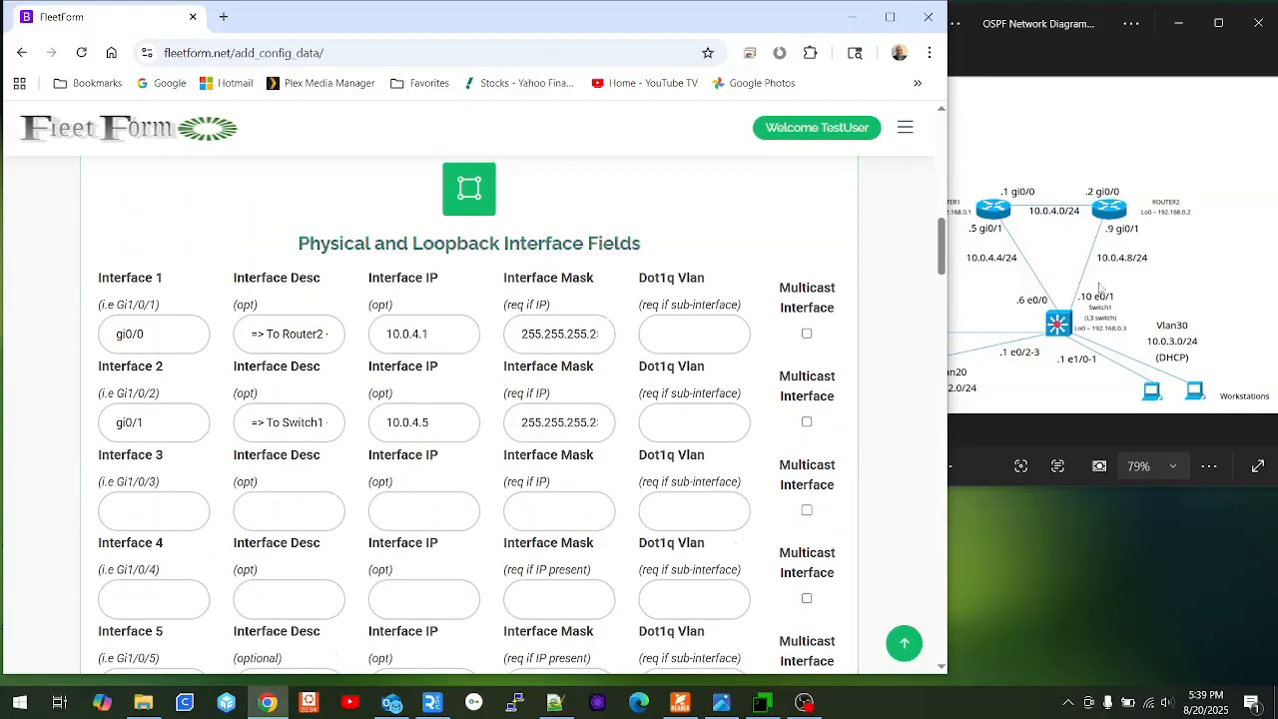
pyautogui.click(340, 340)
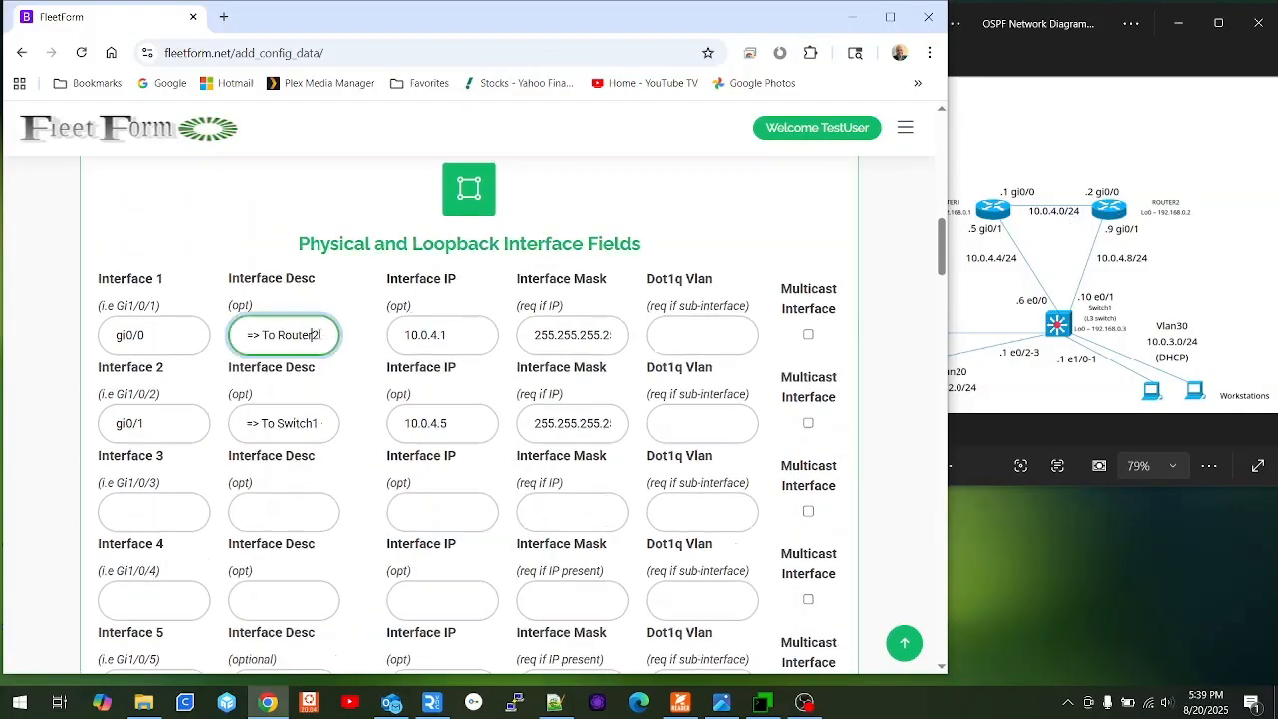
pyautogui.press('BackSpace')
pyautogui.write('1 <=')
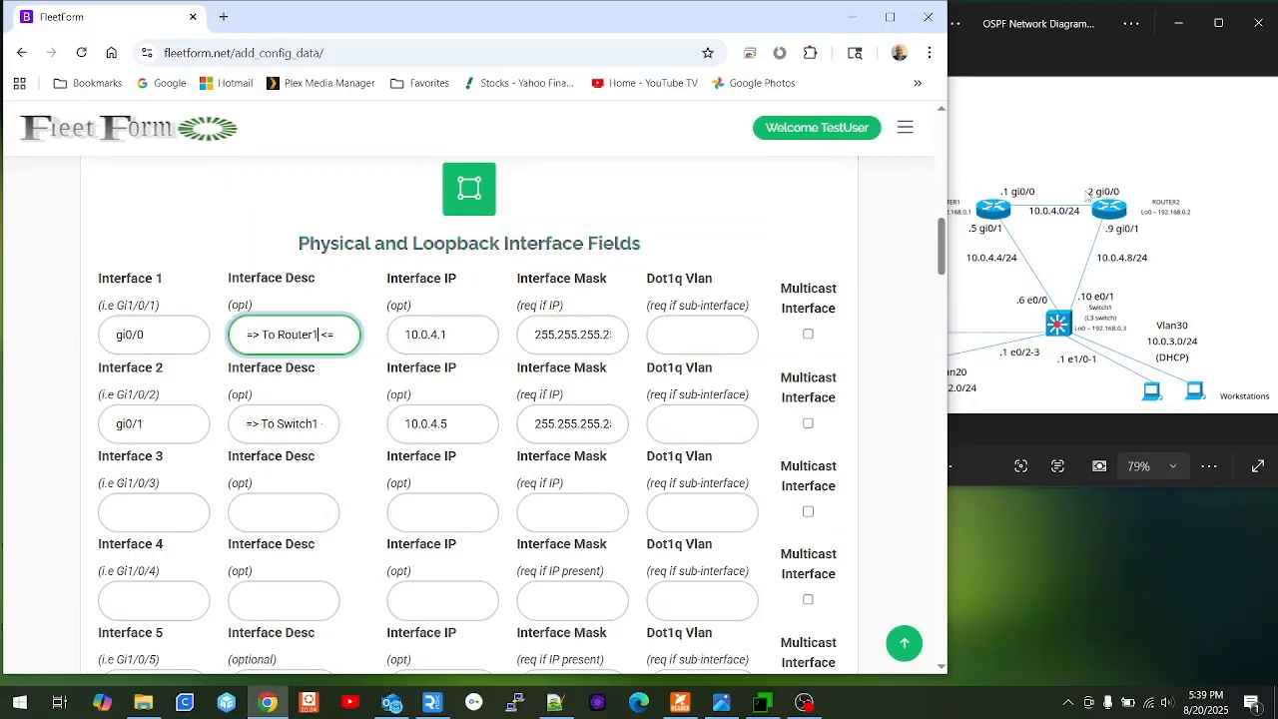
pyautogui.click(456, 333)
pyautogui.scroll(-1, 457, 339)
pyautogui.press('BackSpace')
pyautogui.write('2')
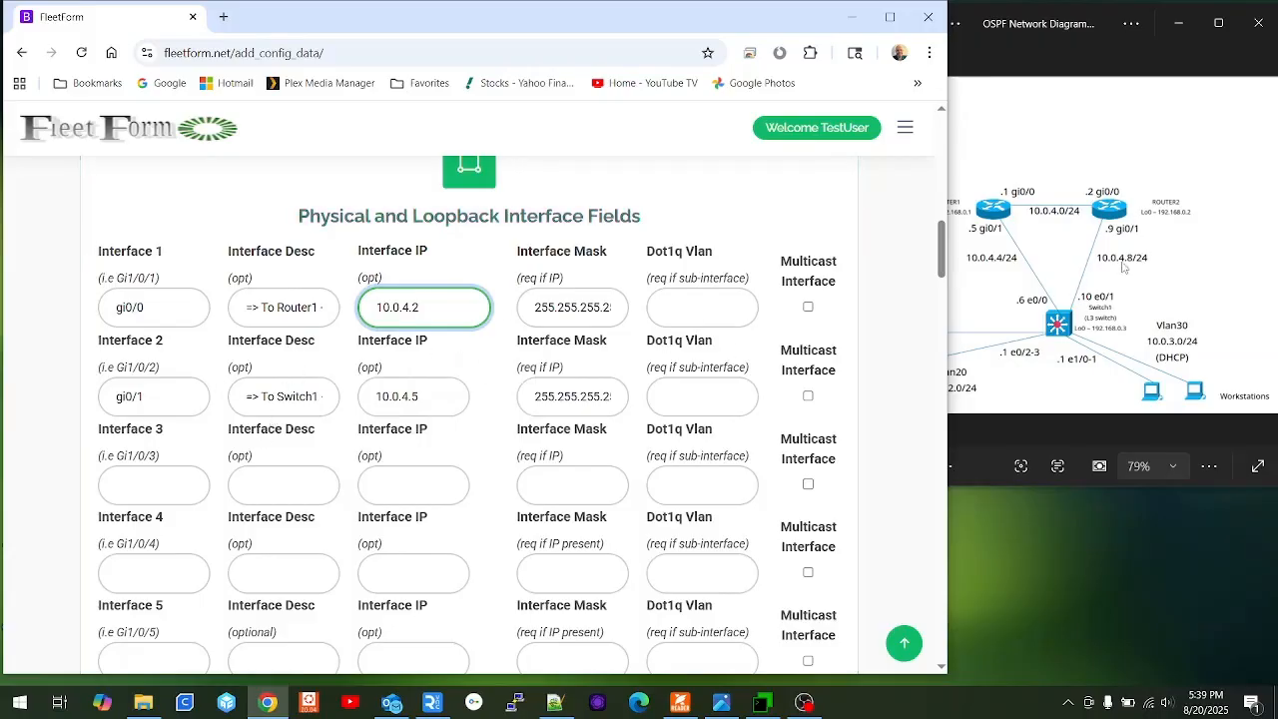
# Set Interface 2 IP to 10.0.4.9 and Loopback 0 to 192.168.0.2, then update the config.
pyautogui.click(433, 399)
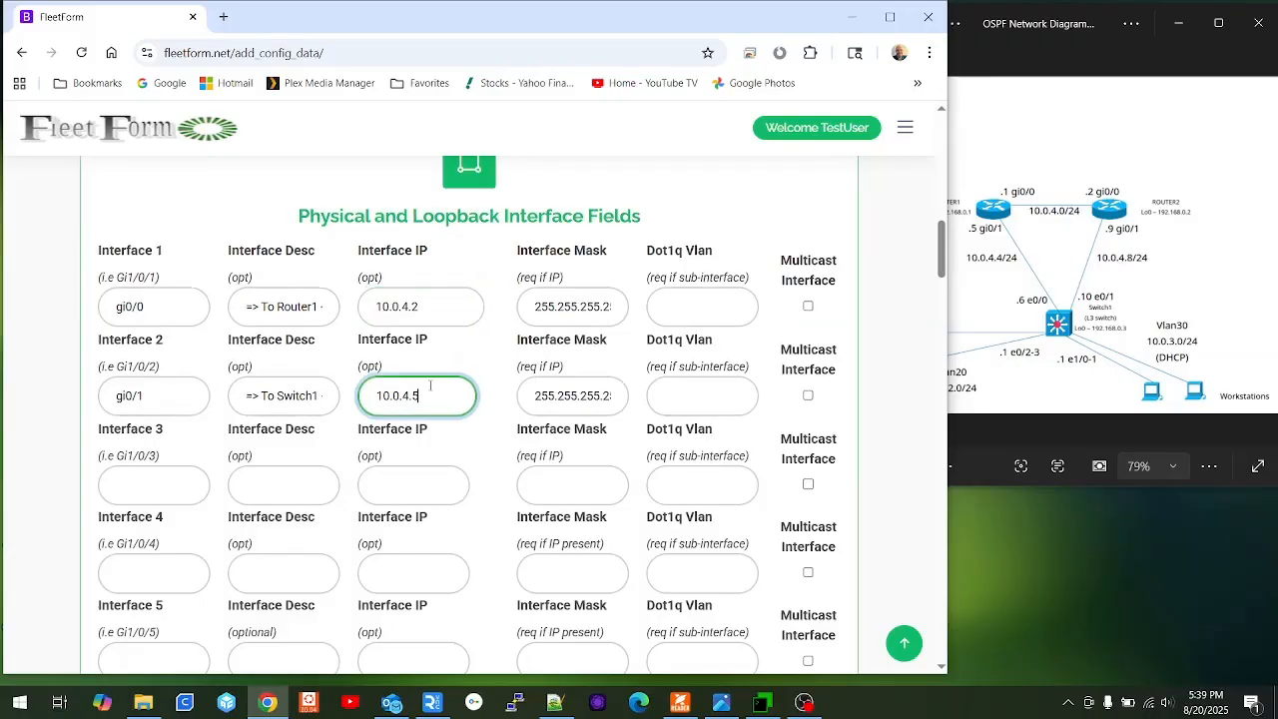
pyautogui.press('BackSpace')
pyautogui.write('9')
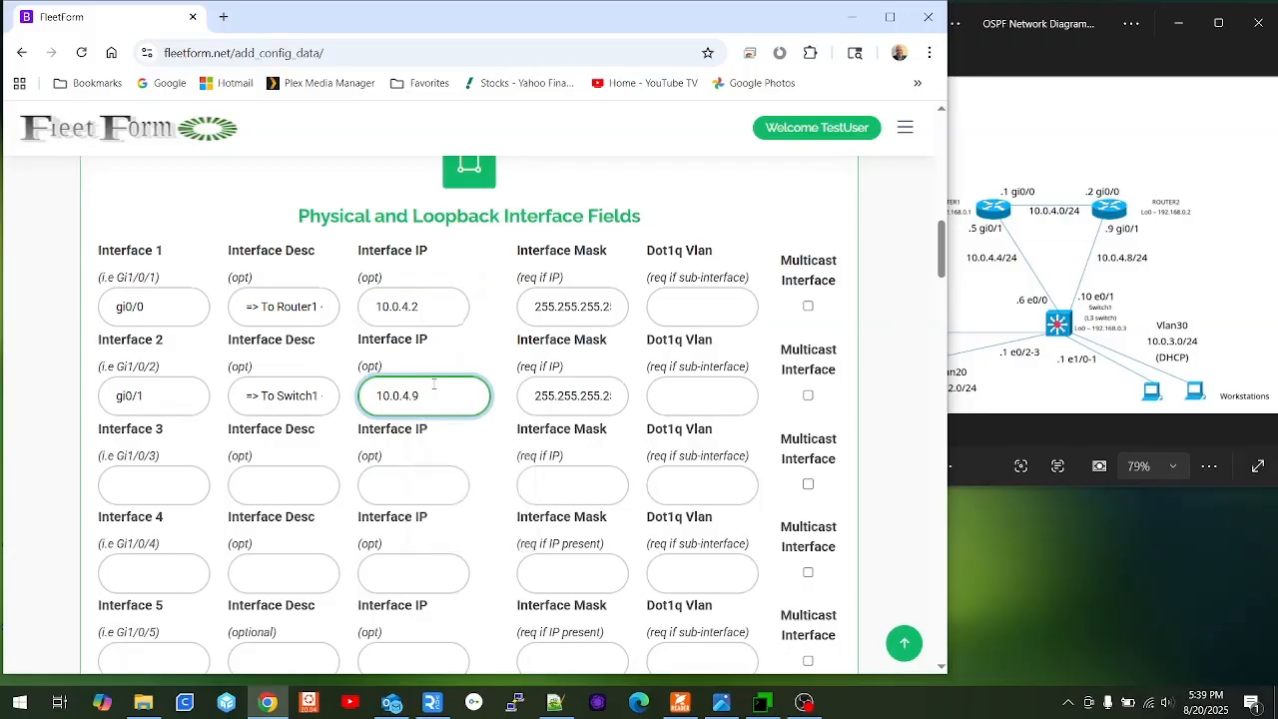
pyautogui.scroll(-4, 380, 437)
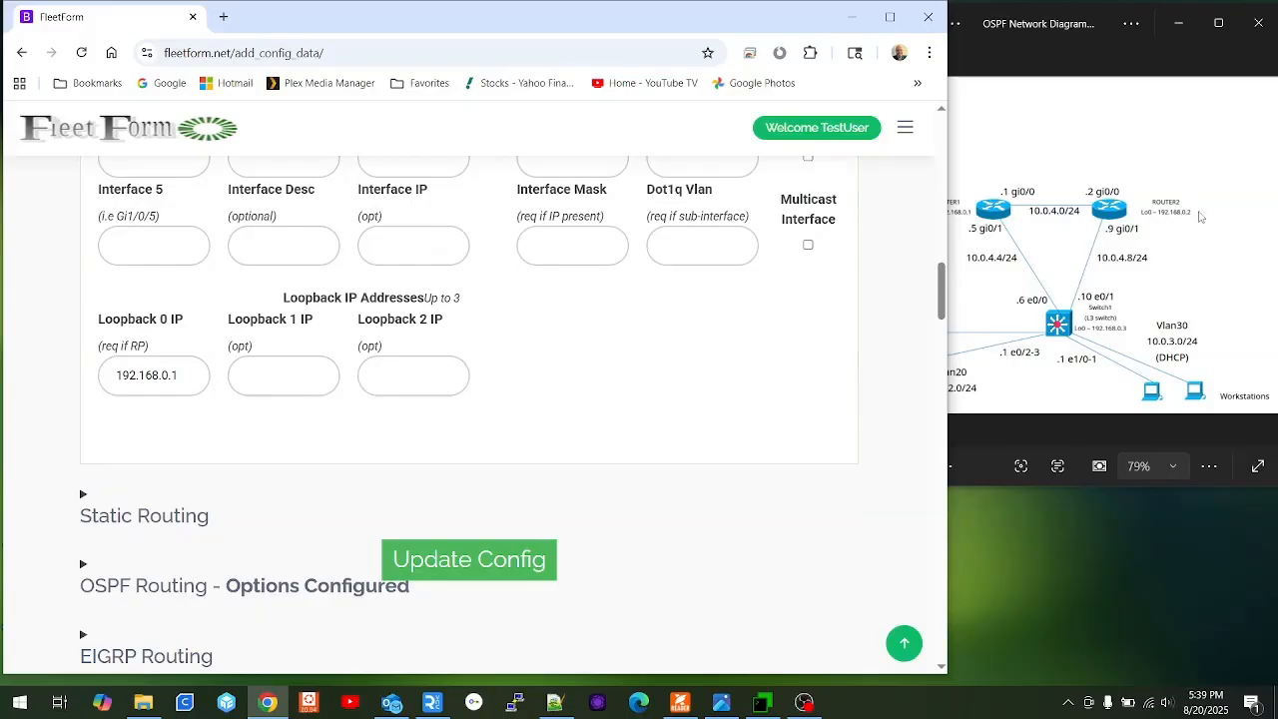
pyautogui.click(200, 375)
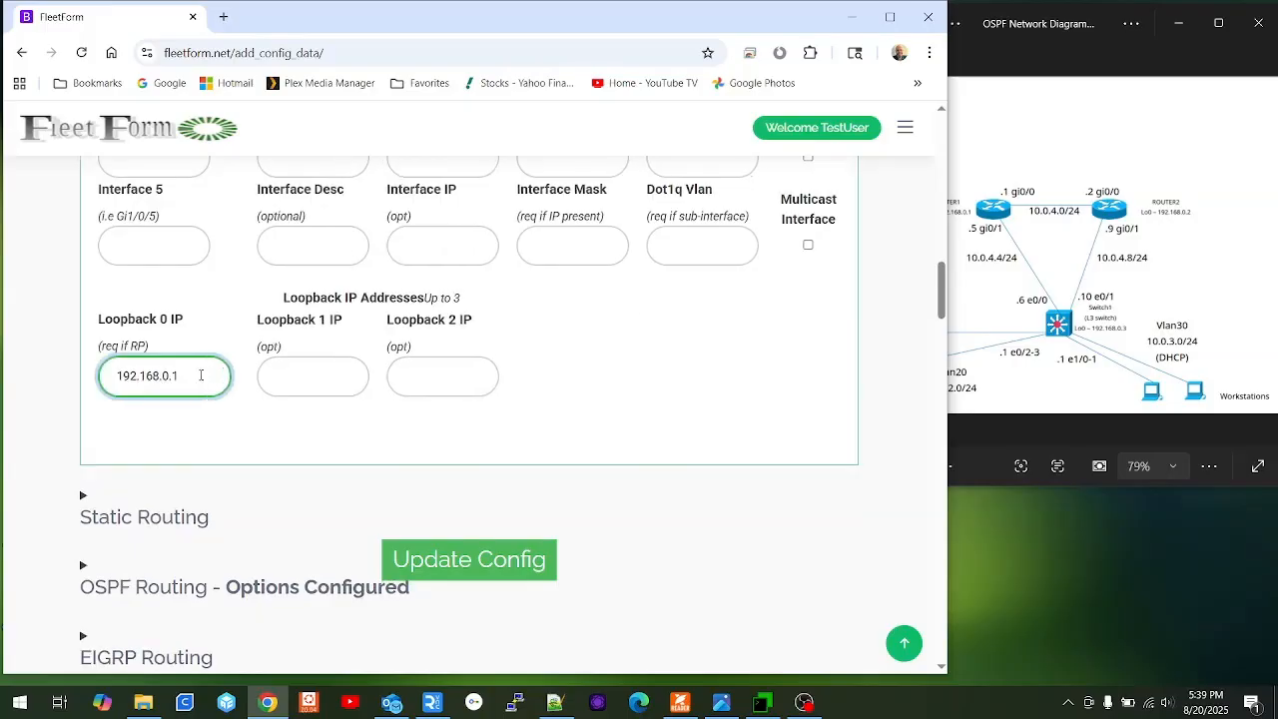
pyautogui.press('BackSpace')
pyautogui.write('2')
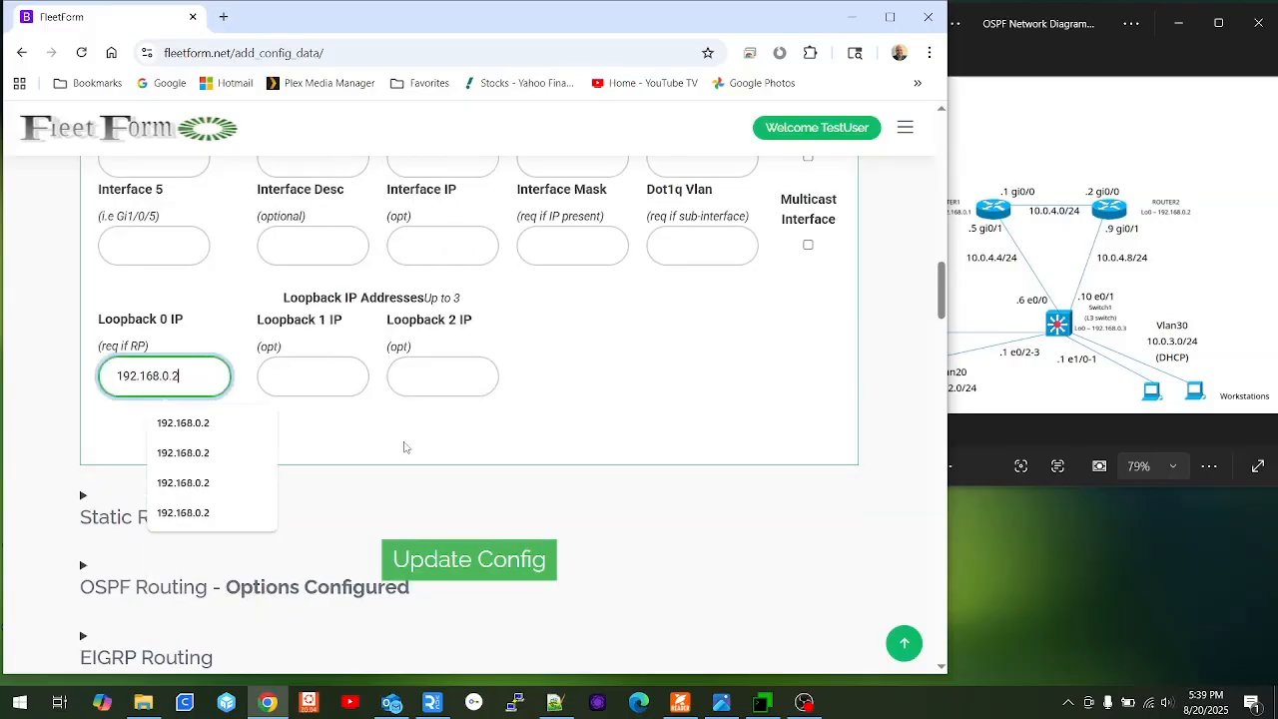
pyautogui.click(446, 547)
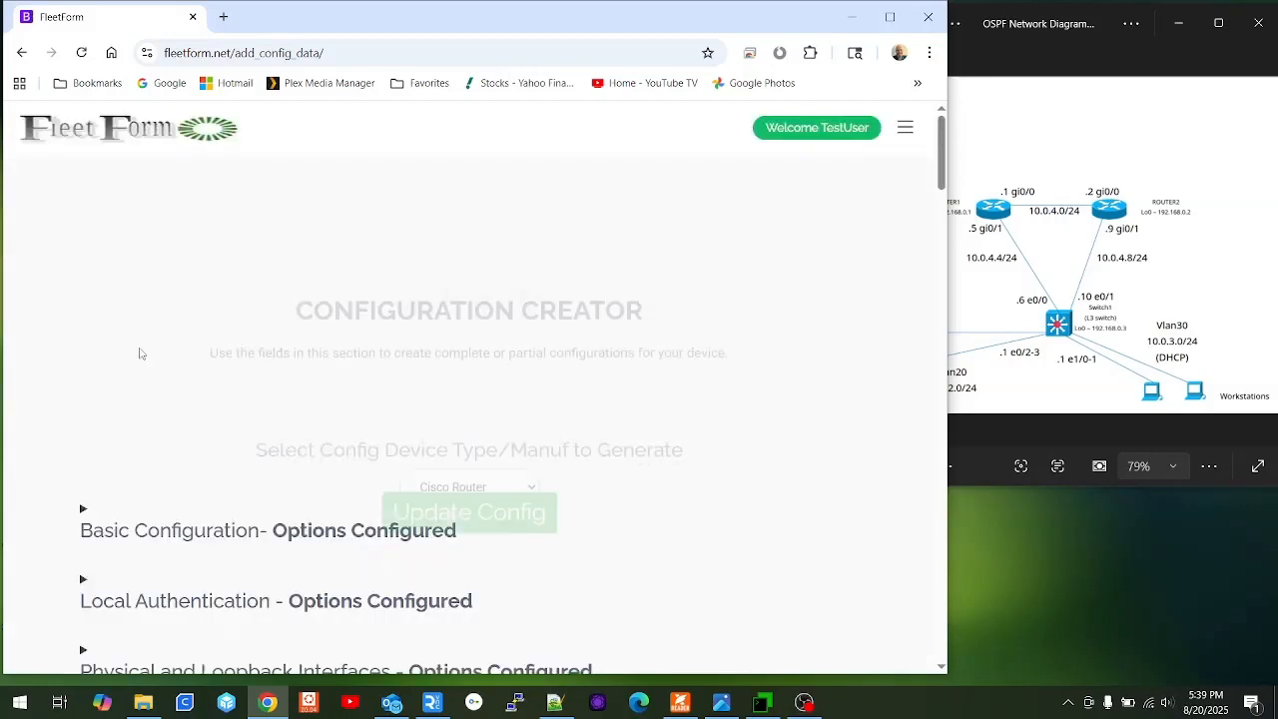
# Expand OSPF Routing and select 192.168.0.2 as the OSPF router ID.
pyautogui.scroll(-4, 170, 359)
pyautogui.click(240, 367)
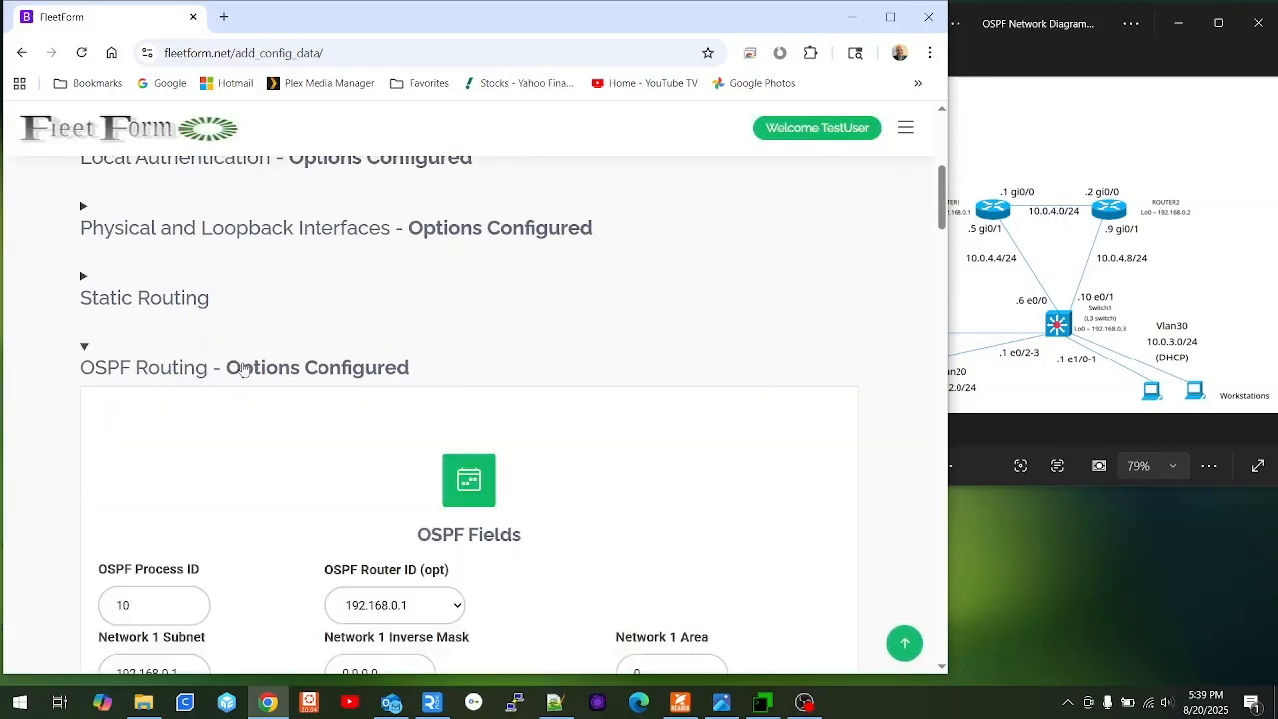
pyautogui.scroll(-4, 294, 359)
pyautogui.scroll(2, 297, 375)
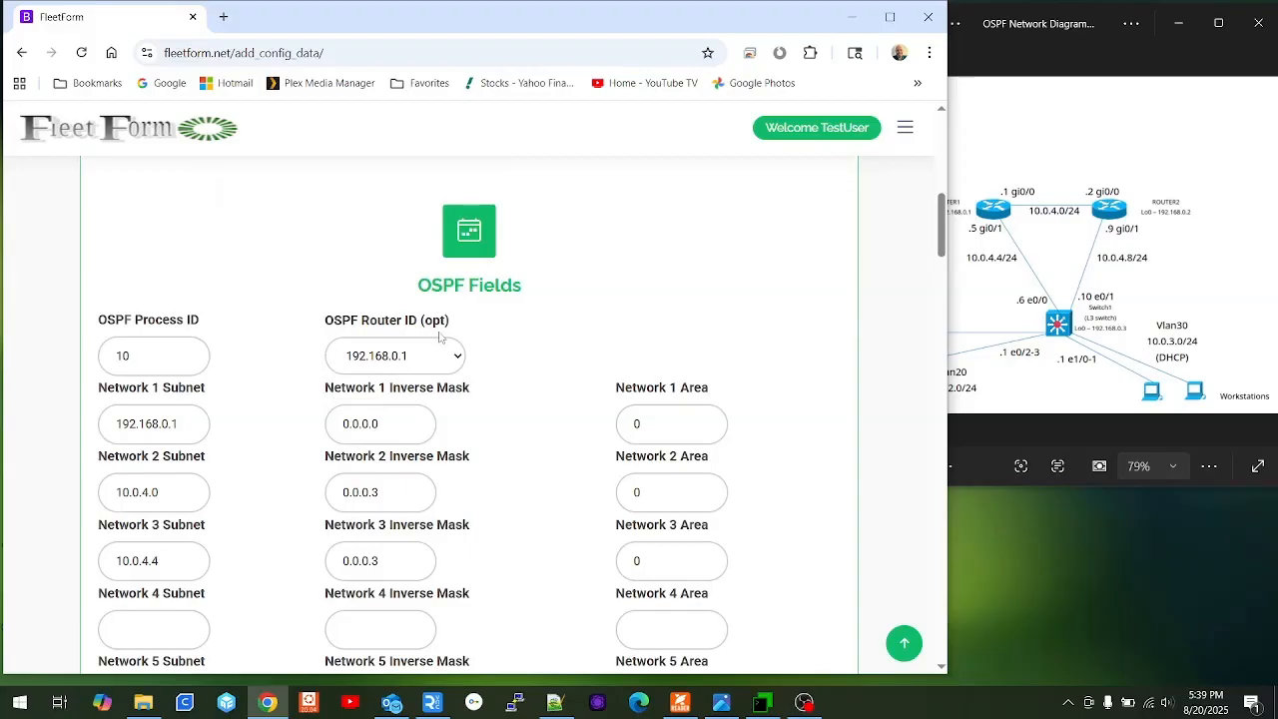
pyautogui.click(458, 358)
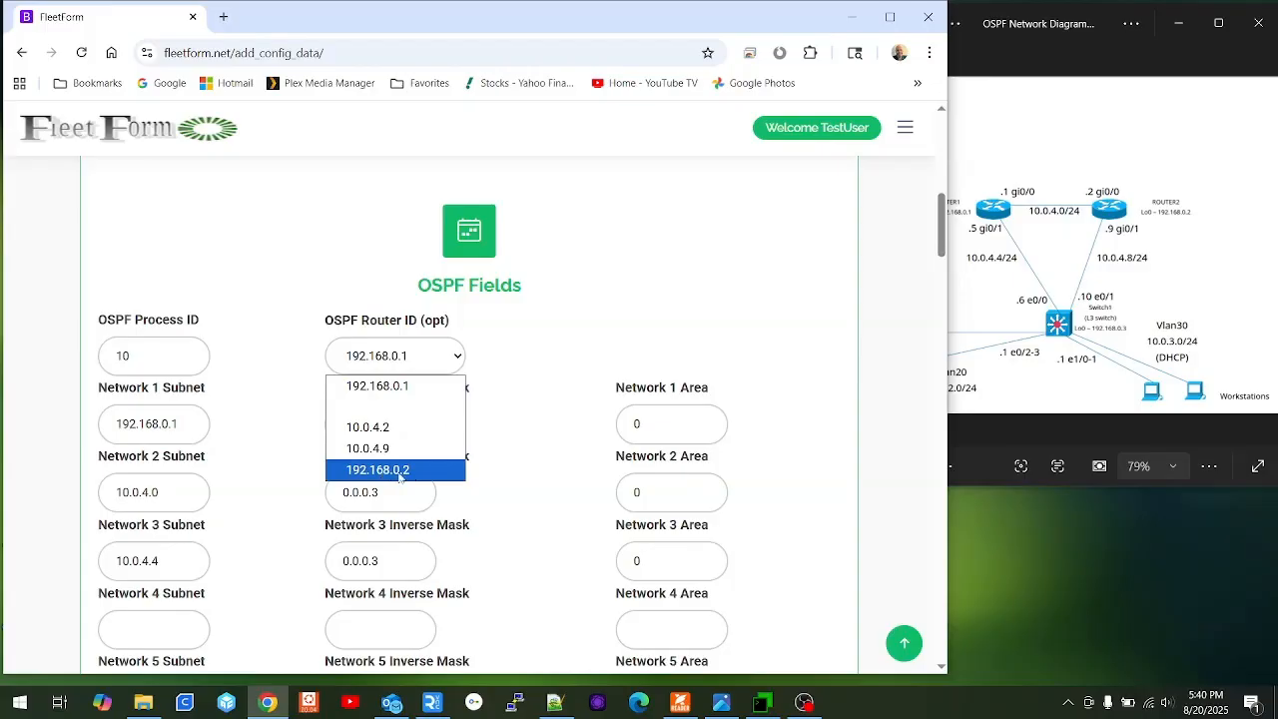
pyautogui.click(436, 473)
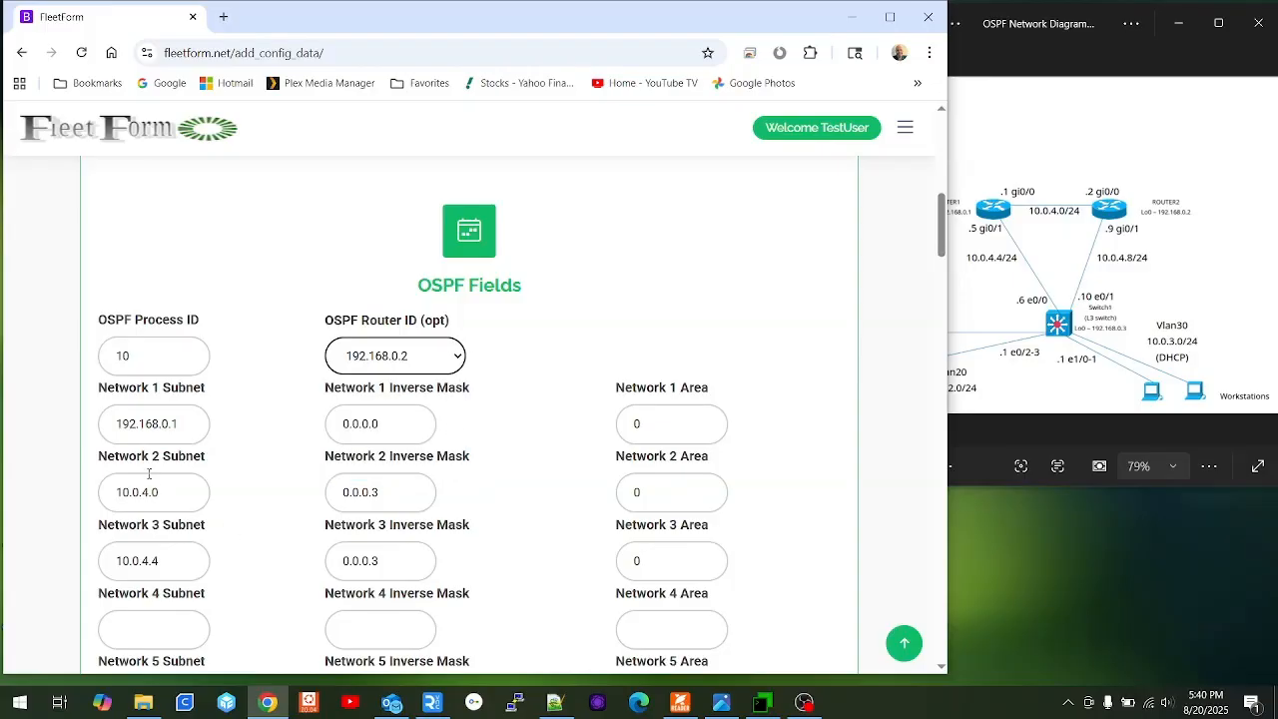
# Change the Network 1 subnet to 192.168.0.2 and the Network 3 subnet to 10.0.4.8.
pyautogui.click(198, 421)
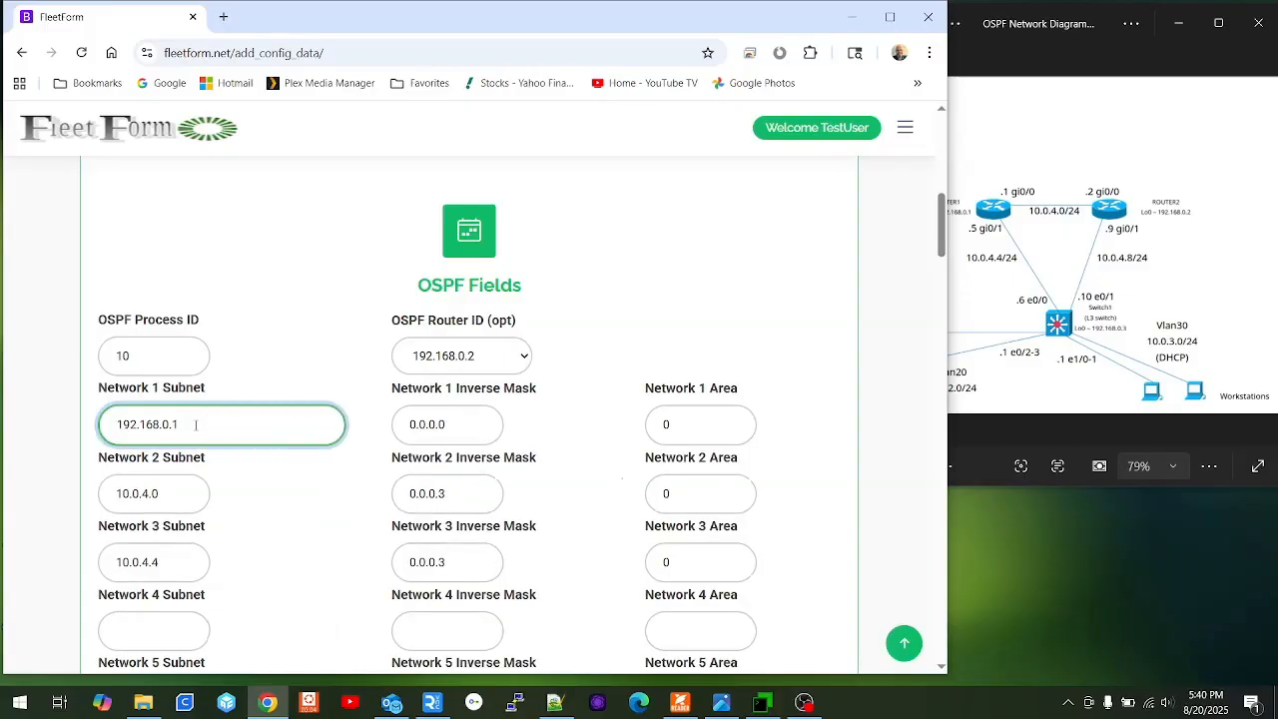
pyautogui.press('BackSpace')
pyautogui.write('2')
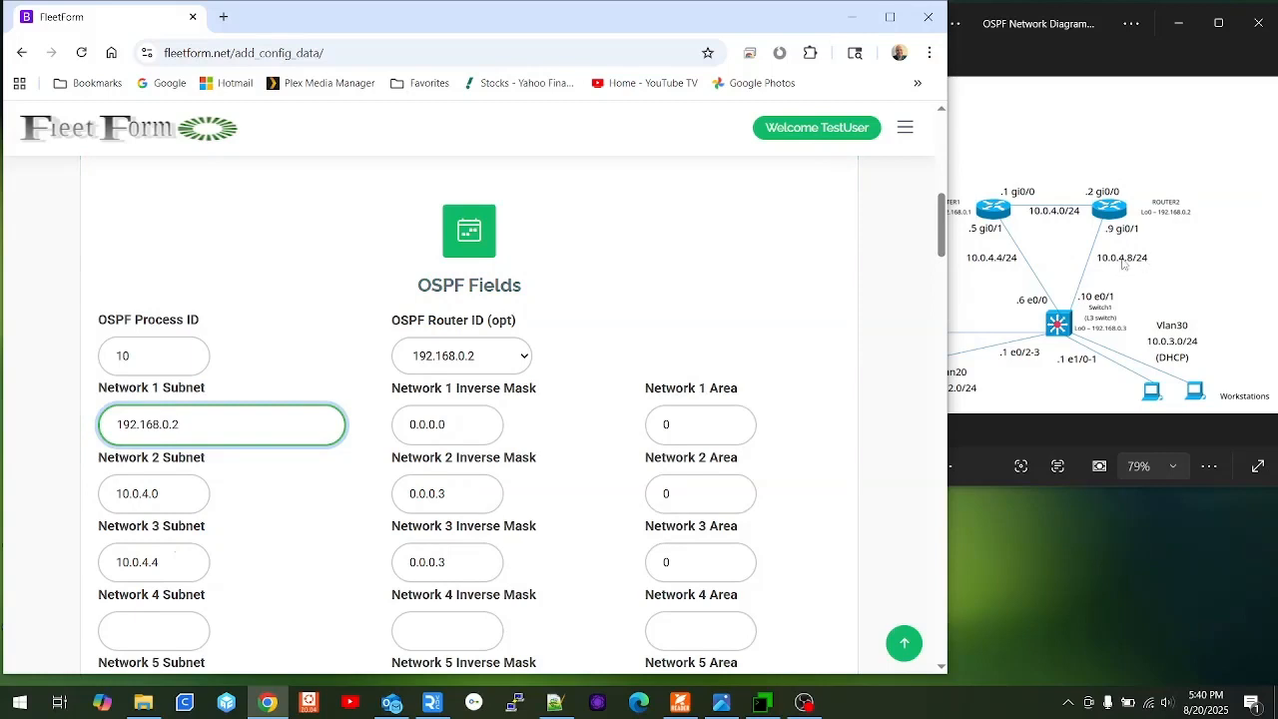
pyautogui.click(178, 562)
pyautogui.press('BackSpace')
pyautogui.write('8')
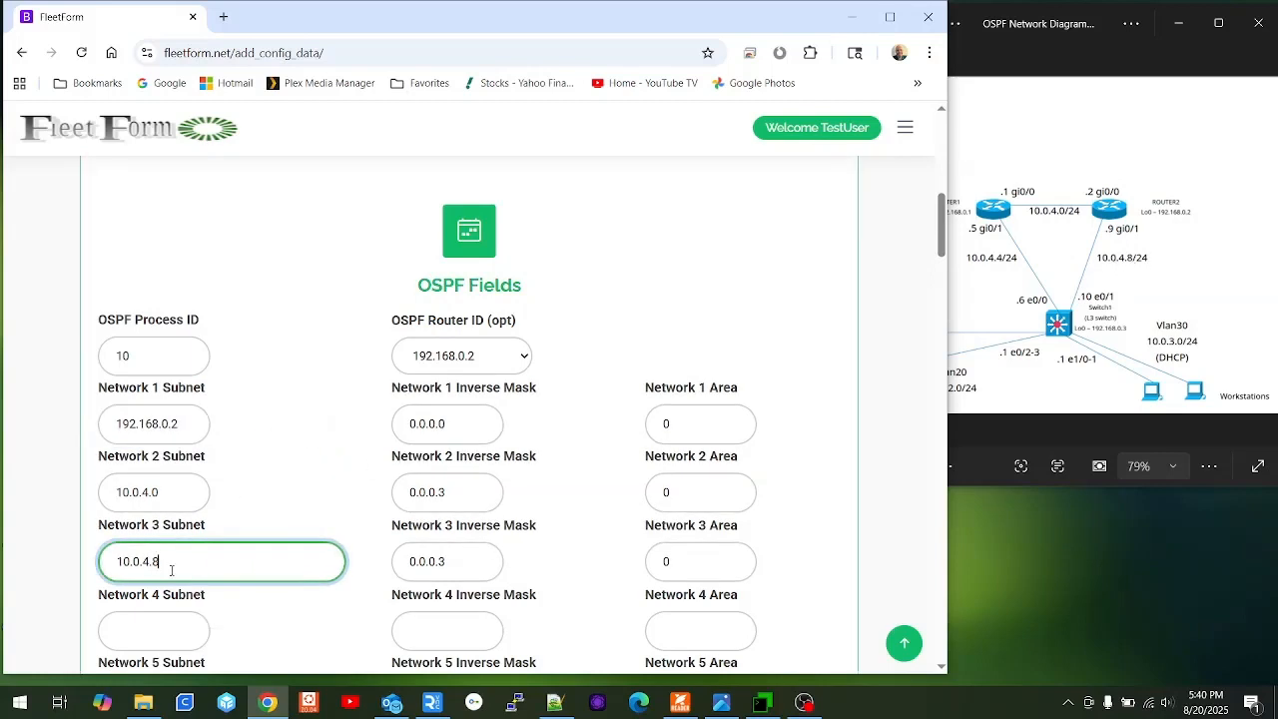
pyautogui.scroll(-4, 383, 442)
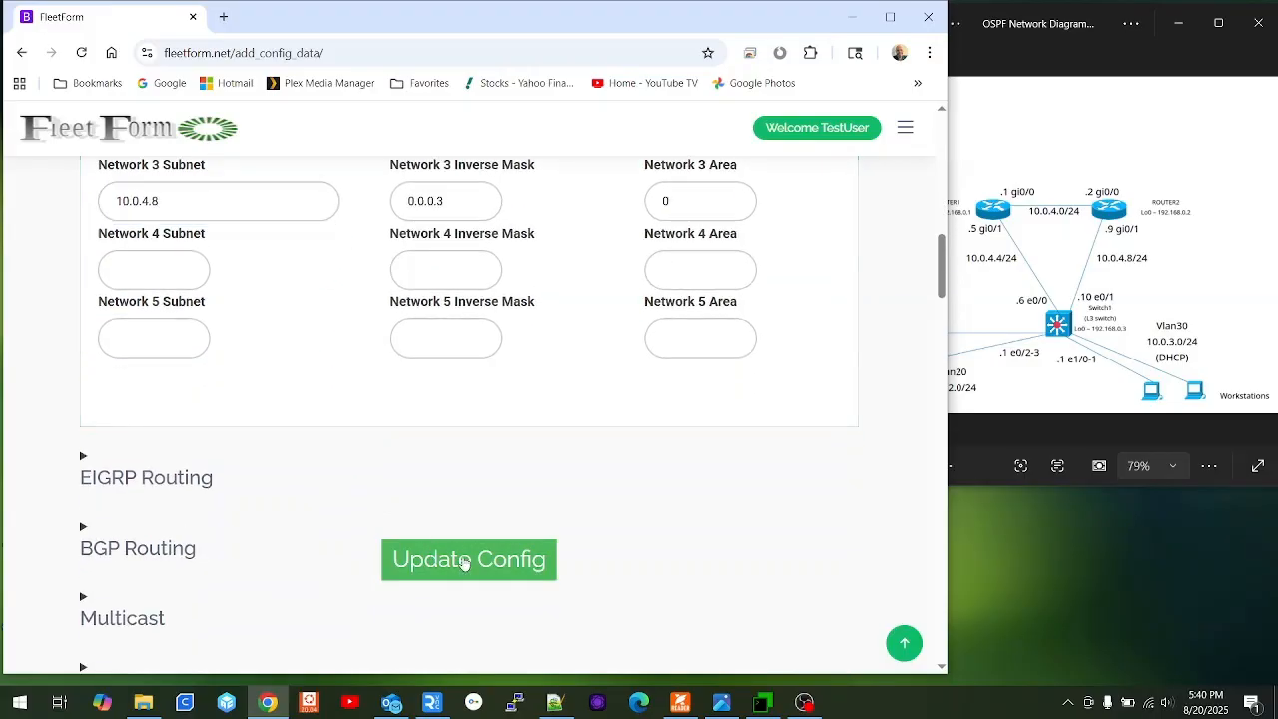
# Regenerate the Router2 config, copy its full text, and bring MTPuTTY back up.
pyautogui.click(464, 563)
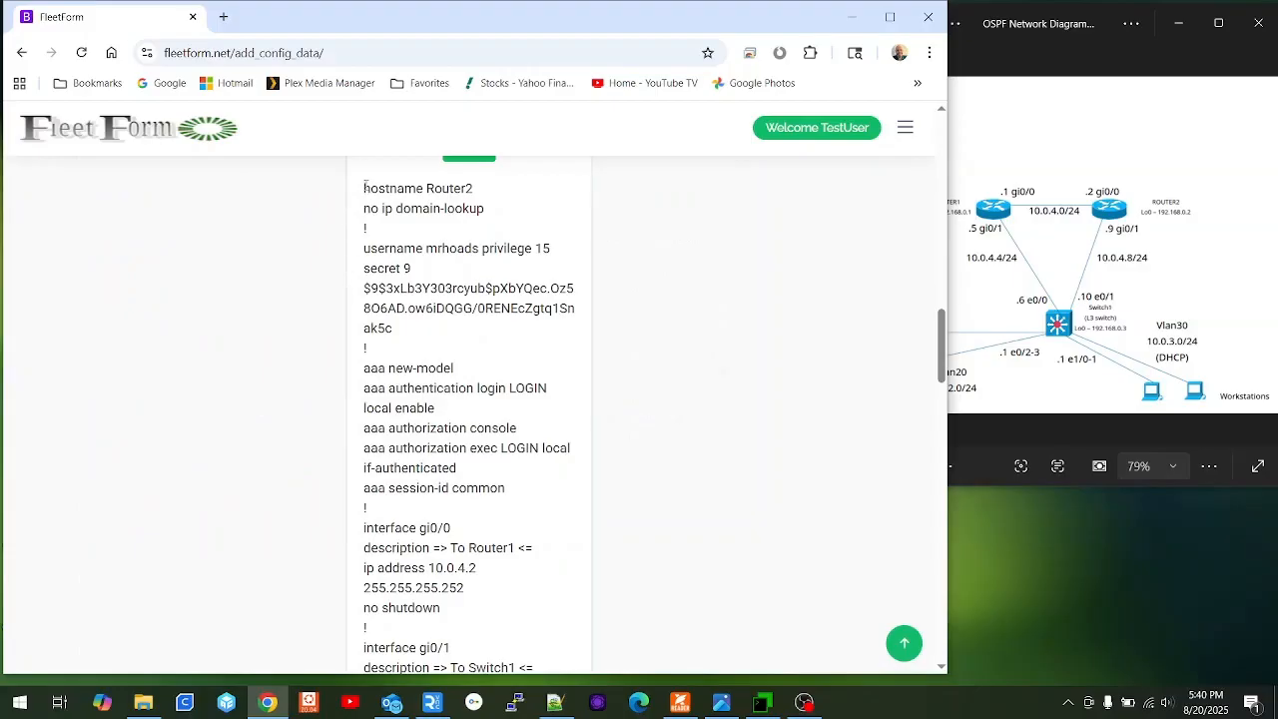
pyautogui.moveTo(365, 187); pyautogui.dragTo(520, 450)
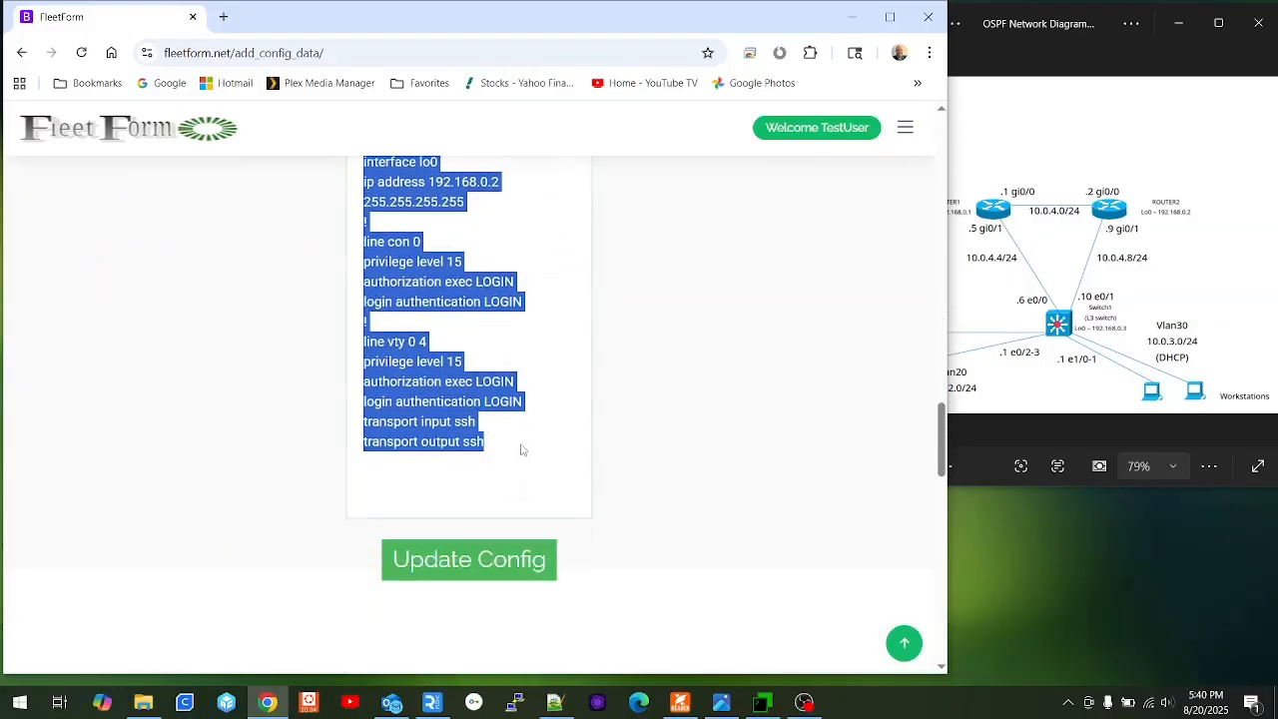
pyautogui.rightClick(401, 368)
pyautogui.click(434, 382)
pyautogui.click(761, 704)
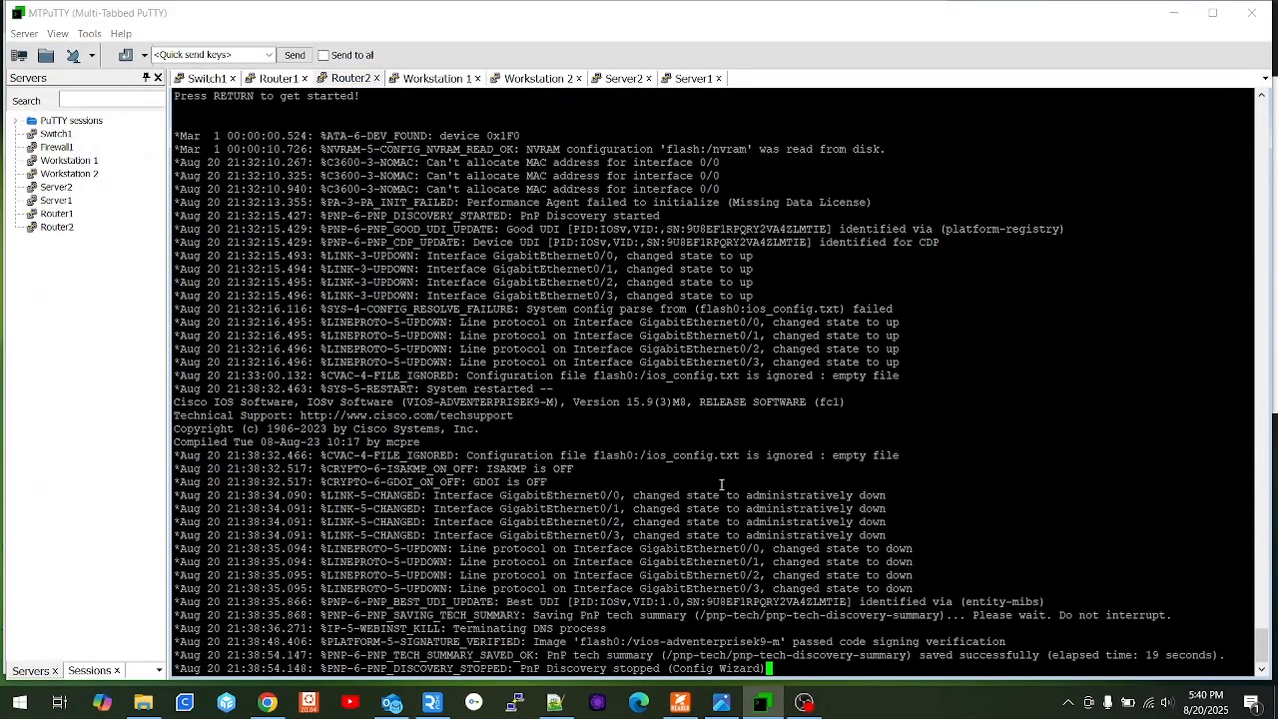
# On the Router2 console, enter privileged and configuration mode and paste the generated config.
pyautogui.press('Return')
pyautogui.press('Return')
pyautogui.press('Return')
pyautogui.press('Return')
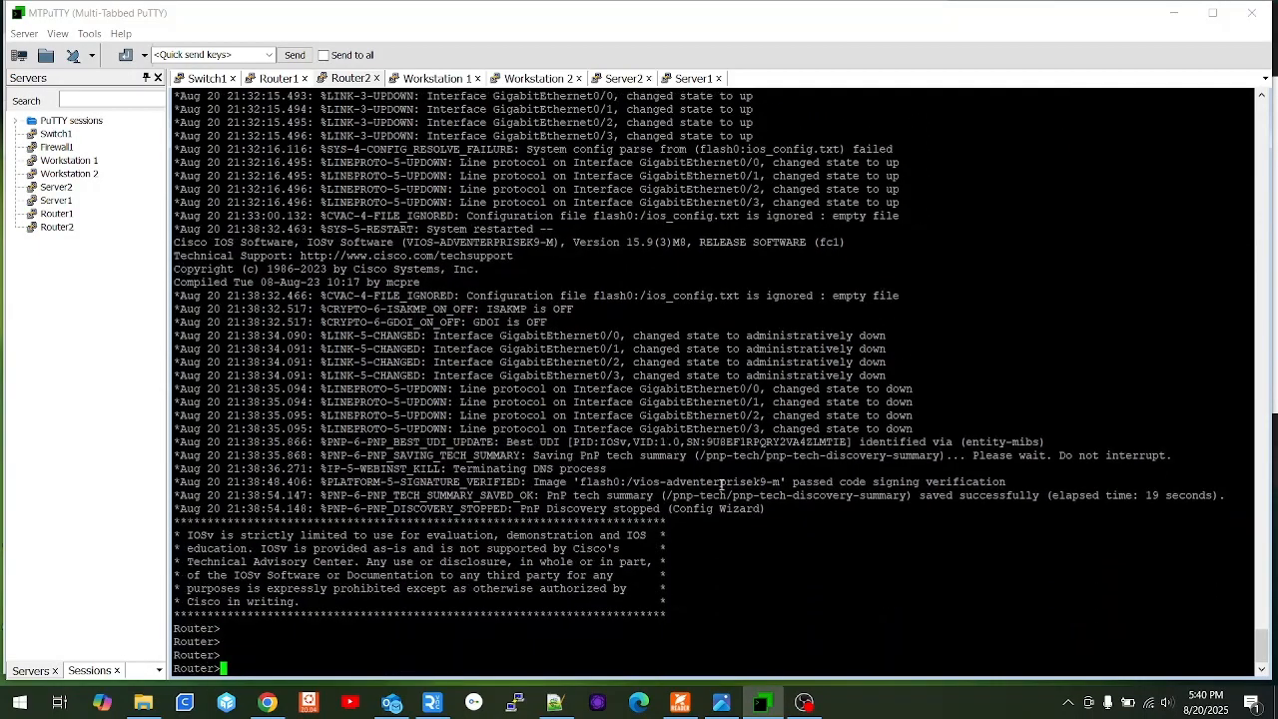
pyautogui.write('en')
pyautogui.press('Return')
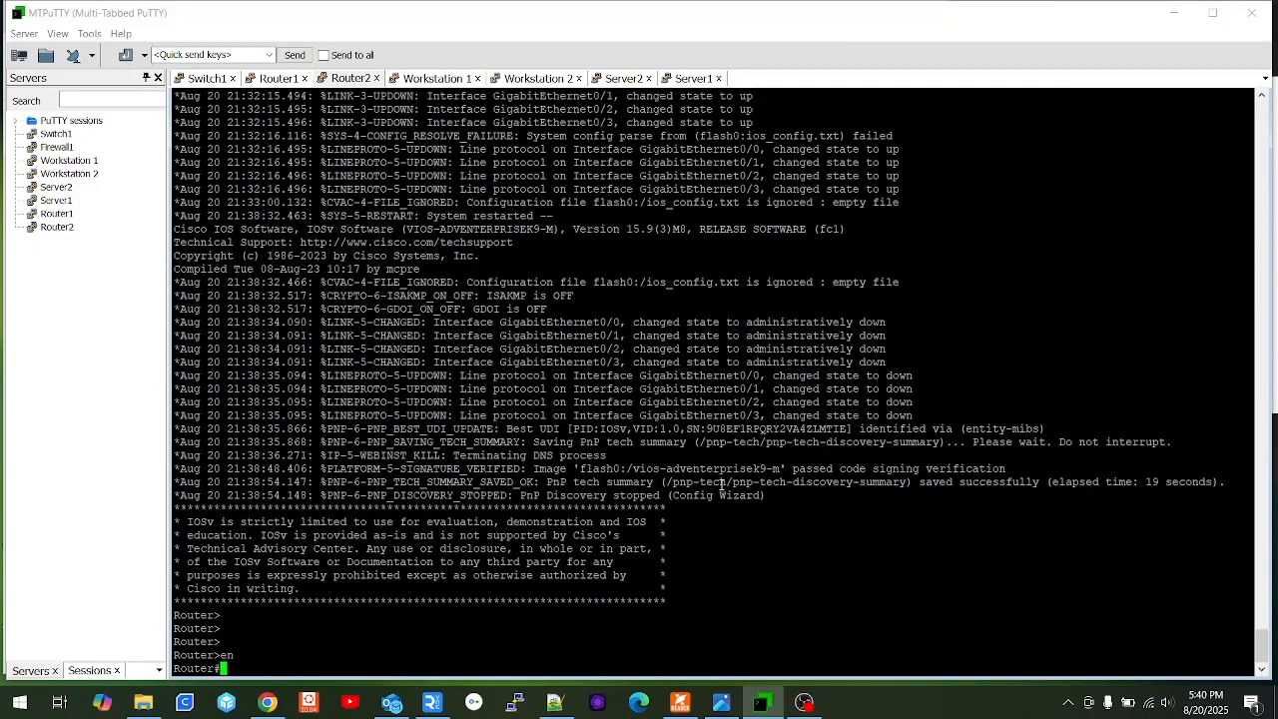
pyautogui.write('conf t')
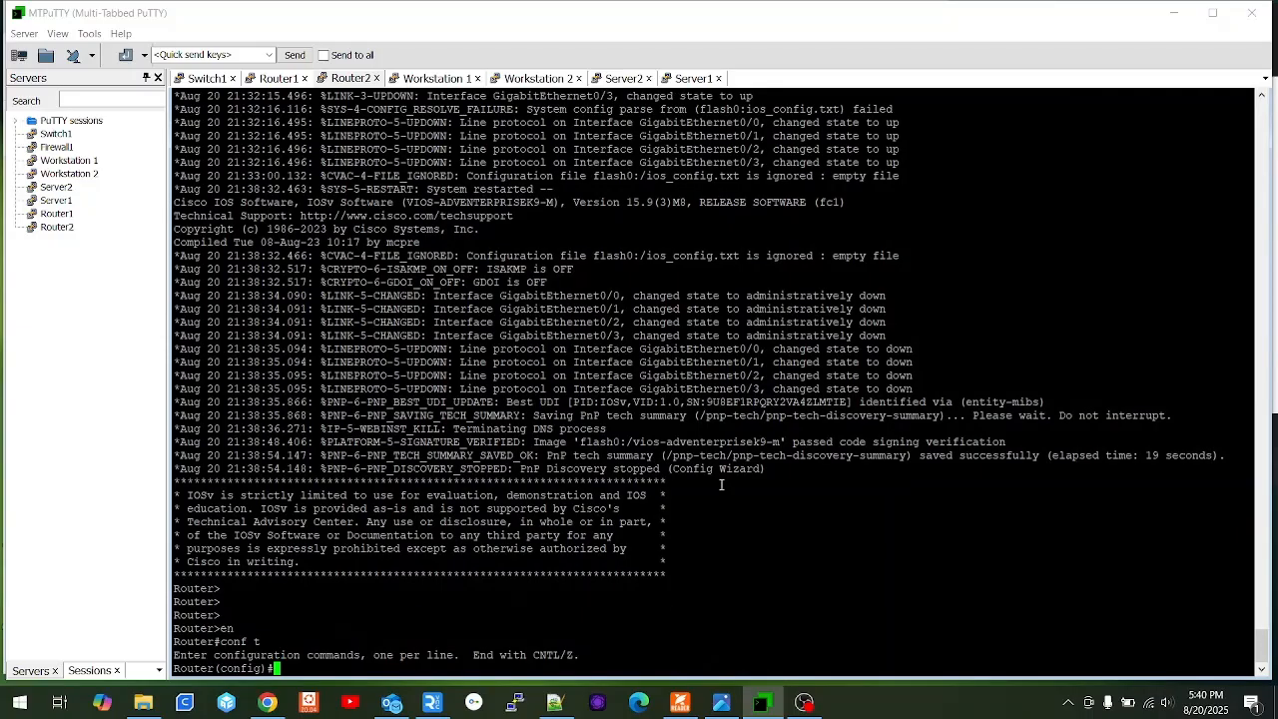
pyautogui.rightClick(774, 516)
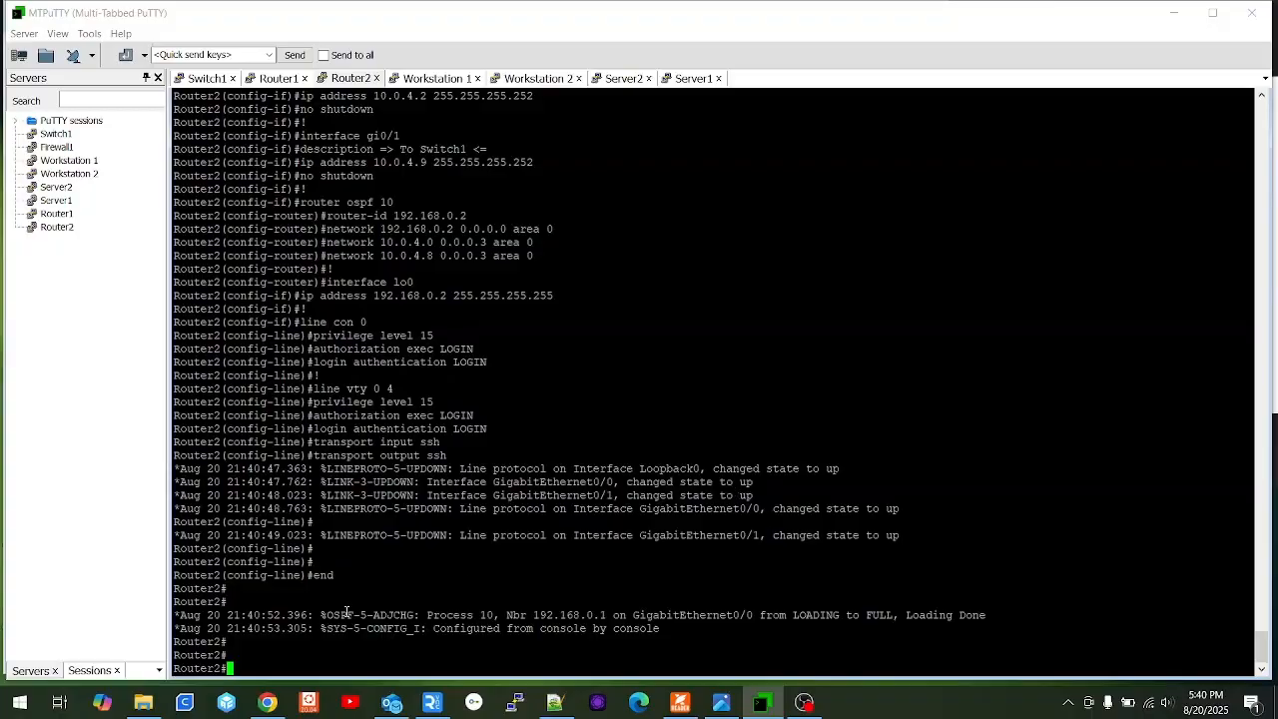
pyautogui.moveTo(347, 611); pyautogui.dragTo(1012, 624)
pyautogui.click(985, 582)
# Run 'sho ip route' and highlight the OSPF routes to 10.0.4.4/30 and 192.168.0.1.
pyautogui.write('sho ip route')
pyautogui.press('Return')
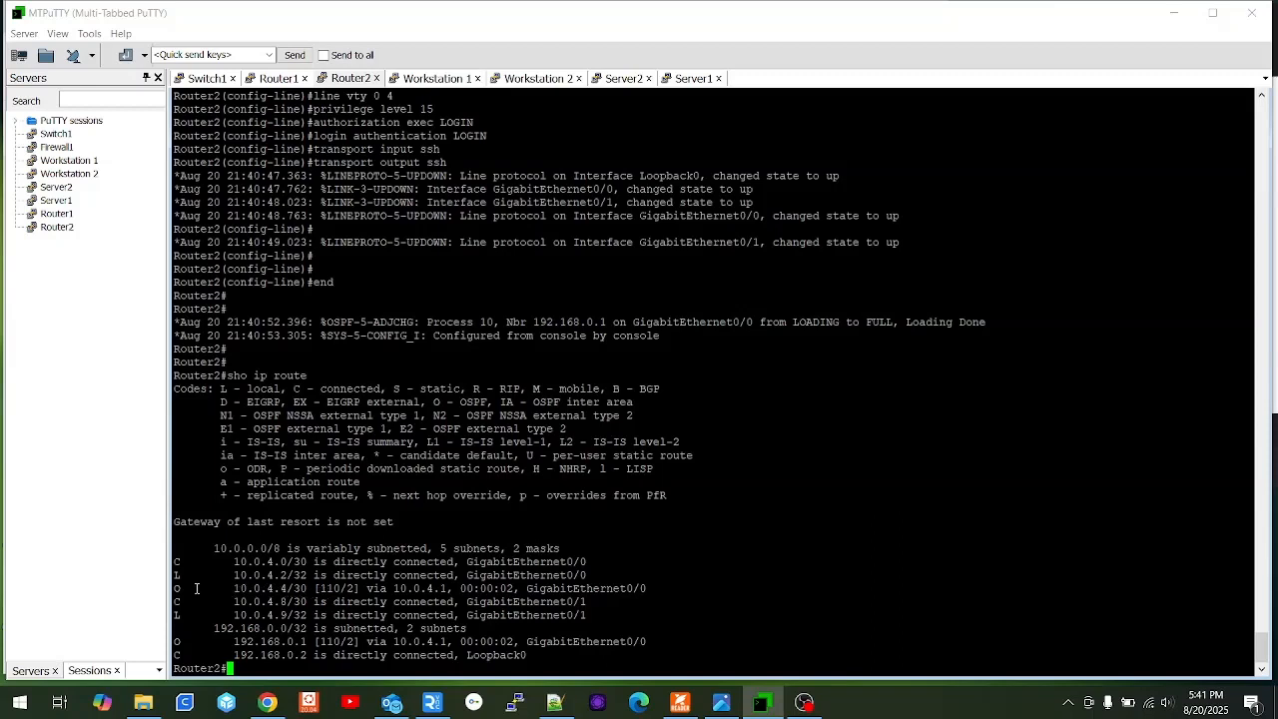
pyautogui.moveTo(197, 588); pyautogui.dragTo(176, 588)
pyautogui.moveTo(197, 641); pyautogui.dragTo(181, 641)
pyautogui.click(603, 551)
# Change FleetForm's device type to Cisco L3 Switch and regenerate the form.
pyautogui.click(1174, 13)
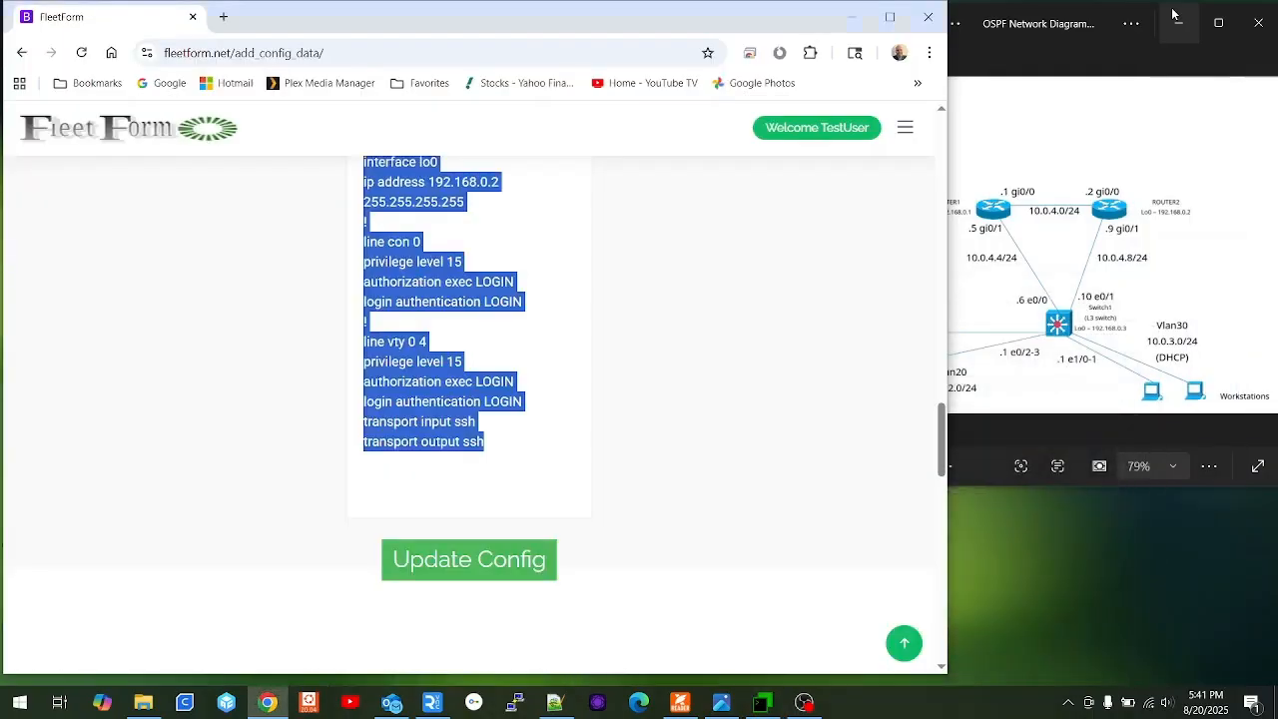
pyautogui.scroll(15, 525, 285)
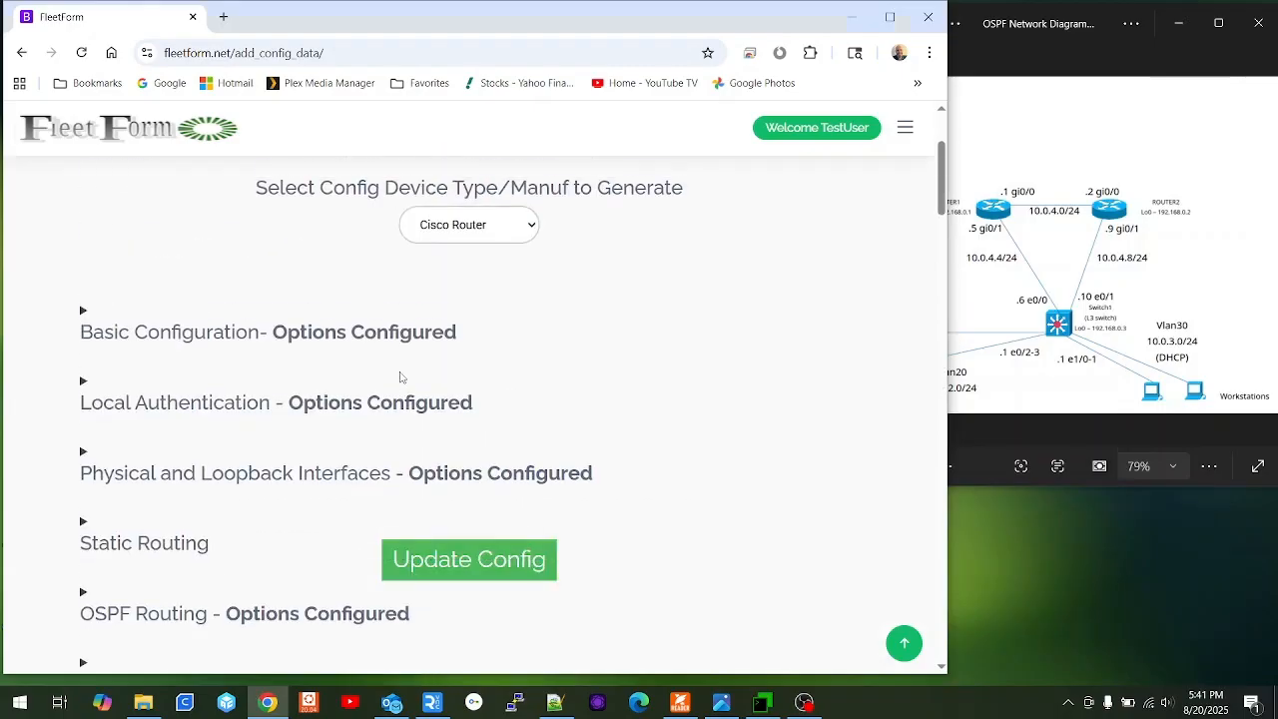
pyautogui.click(482, 235)
pyautogui.click(479, 257)
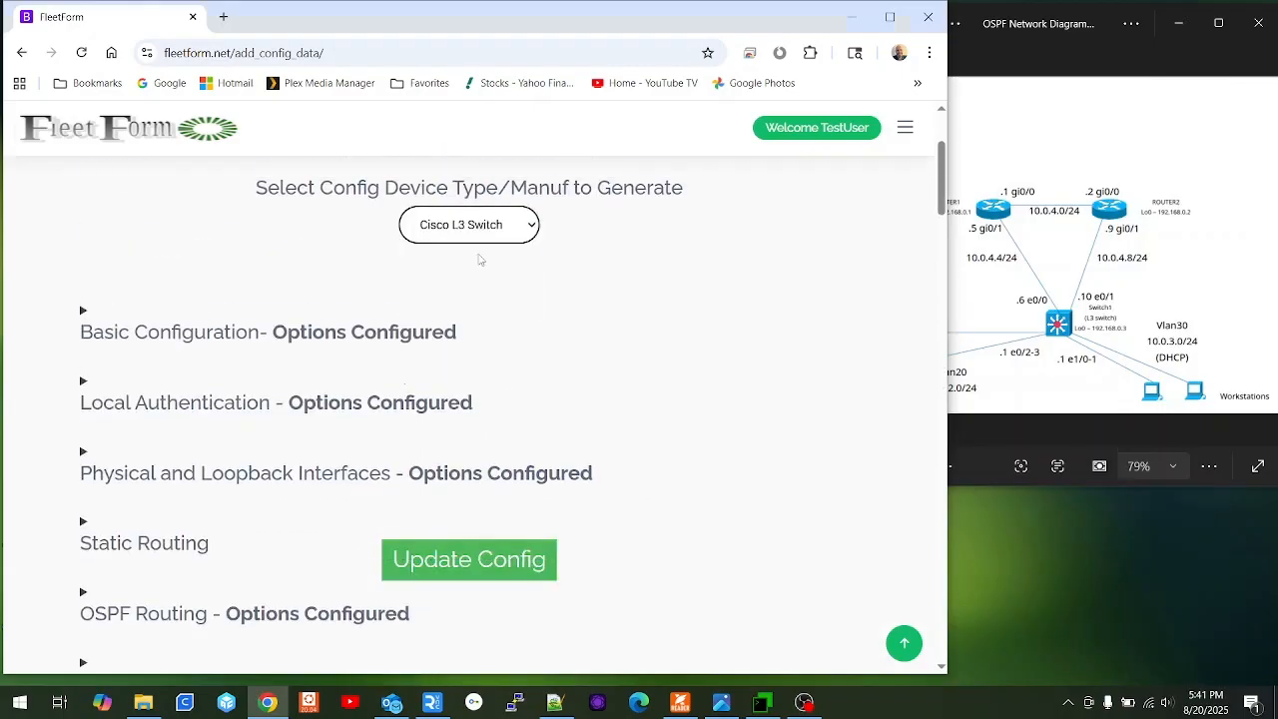
pyautogui.click(472, 534)
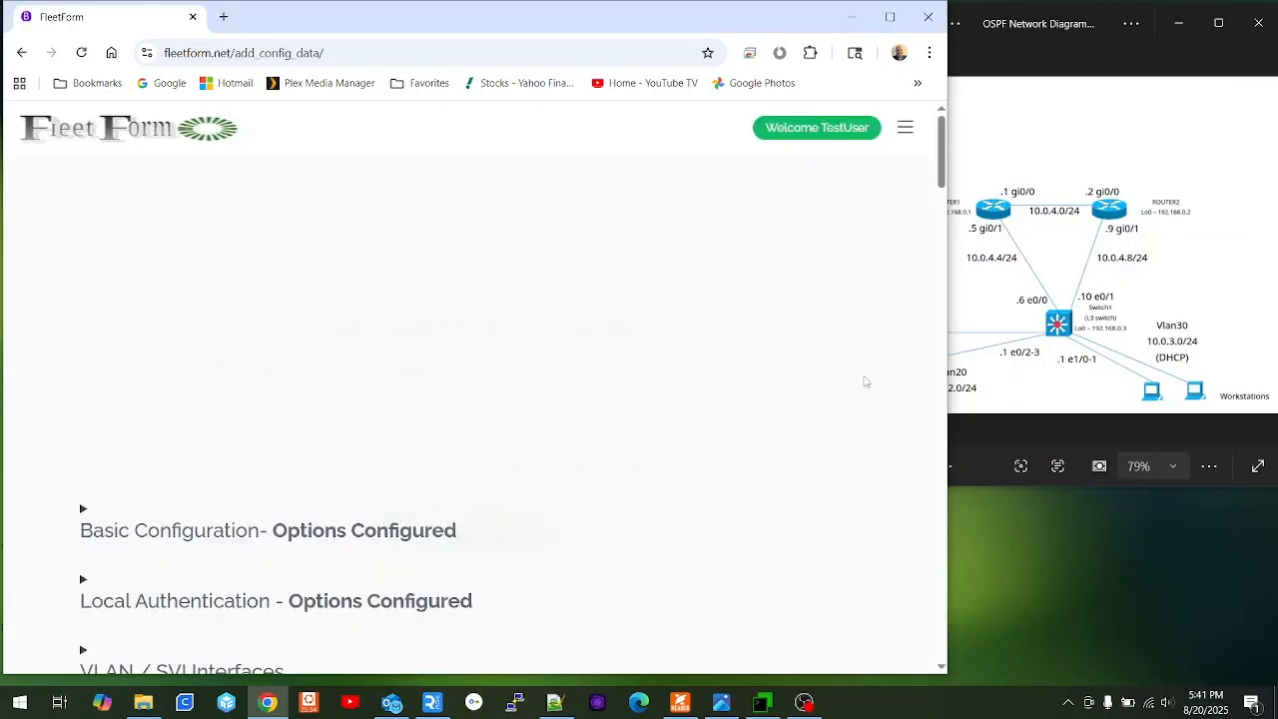
# Replace the hostname Router2 with Switch1 and save it to the config.
pyautogui.scroll(-2, 872, 376)
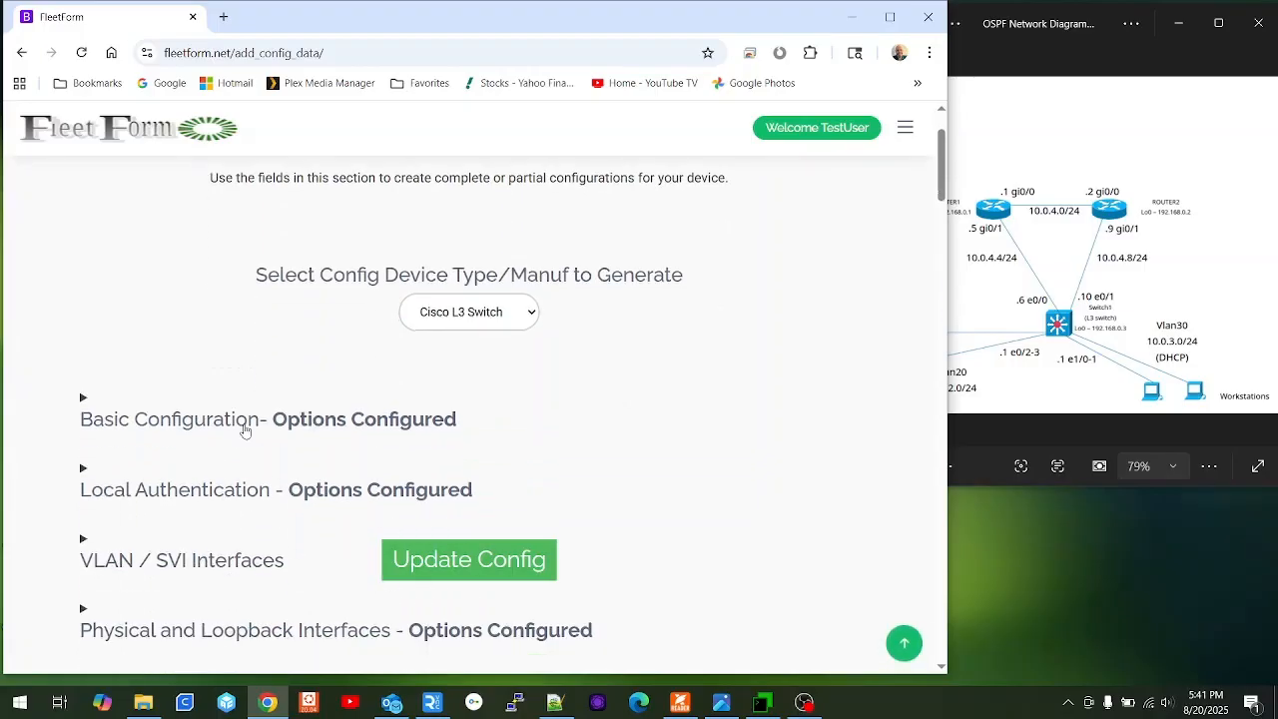
pyautogui.click(251, 422)
pyautogui.scroll(-4, 252, 421)
pyautogui.doubleClick(340, 272)
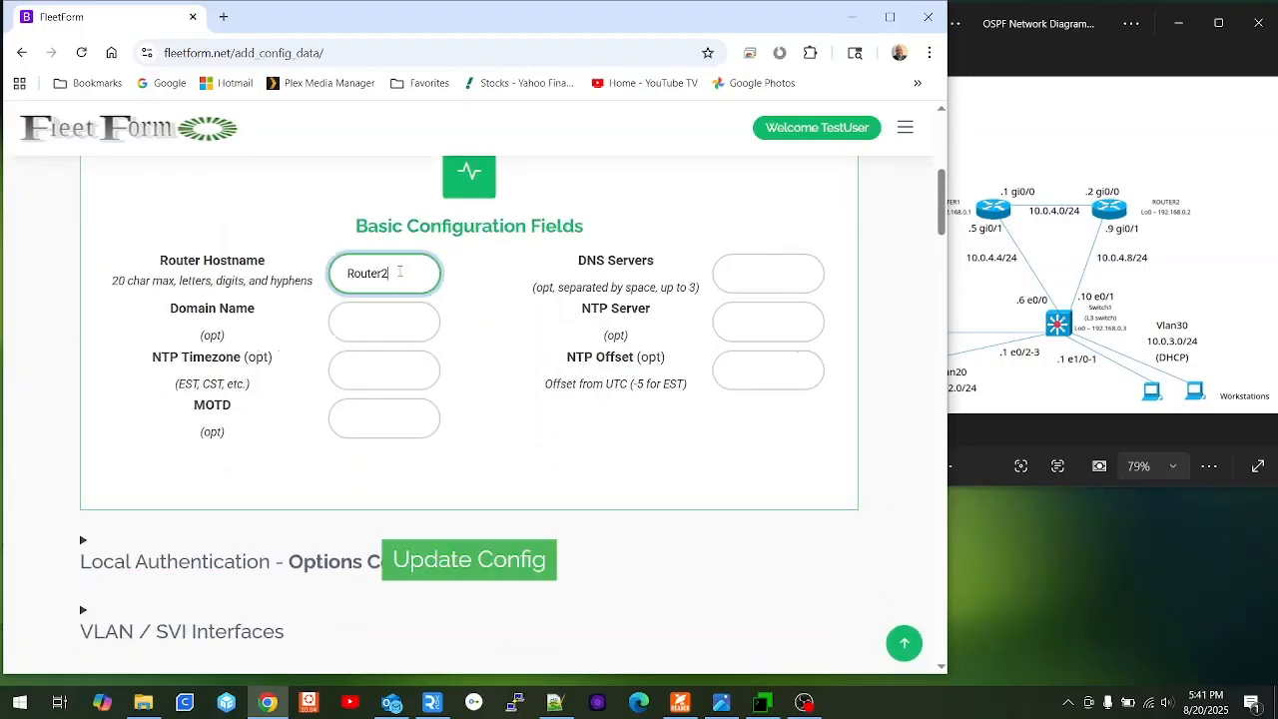
pyautogui.write('S')
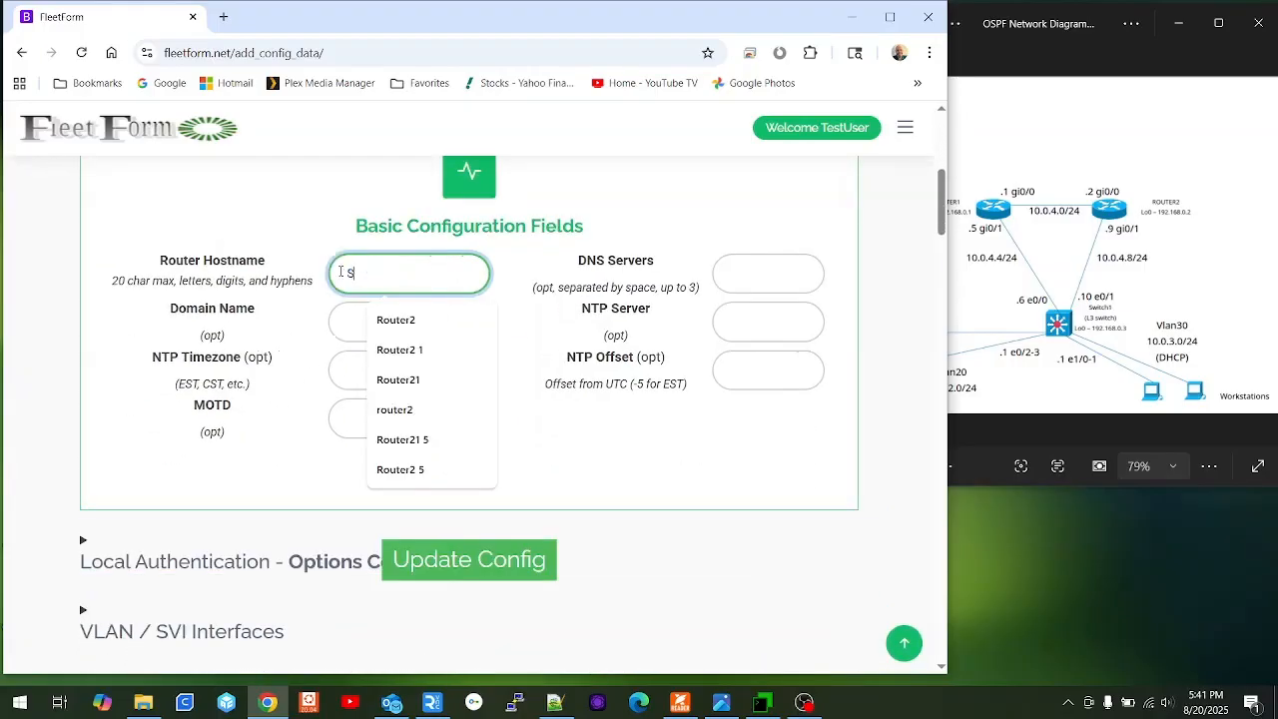
pyautogui.write('wi')
pyautogui.press('Down')
pyautogui.press('Tab')
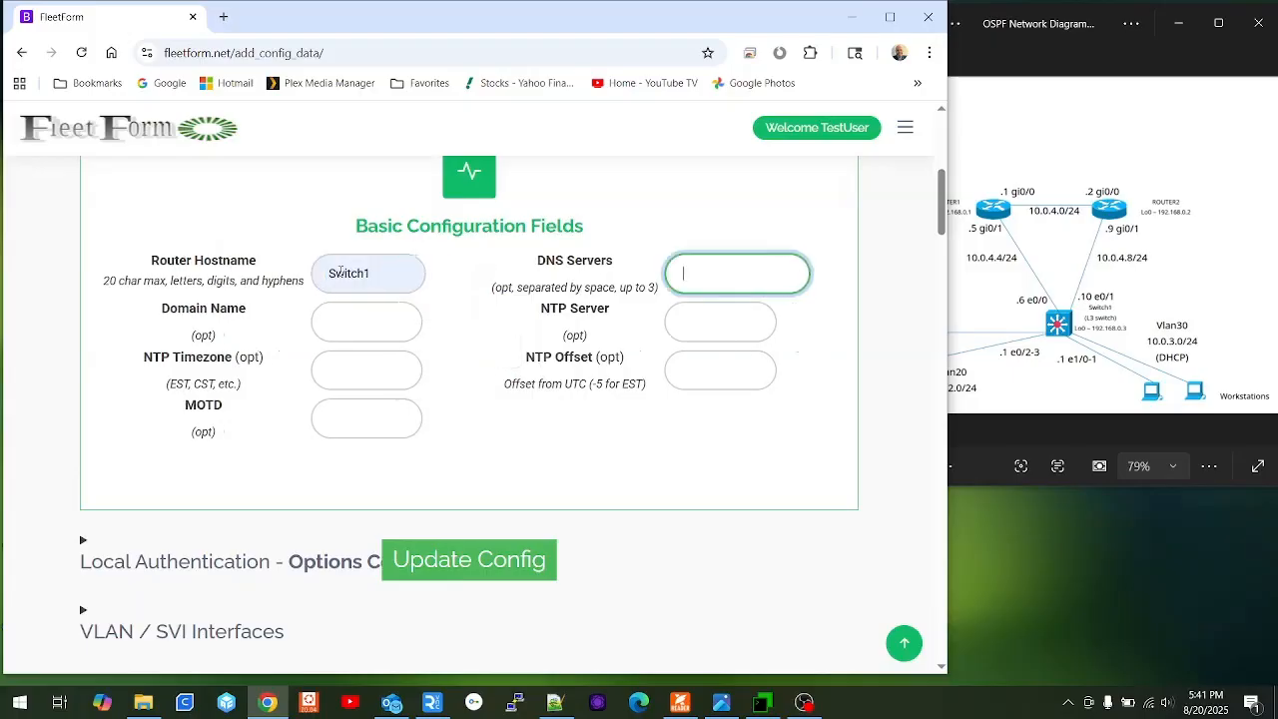
pyautogui.click(432, 558)
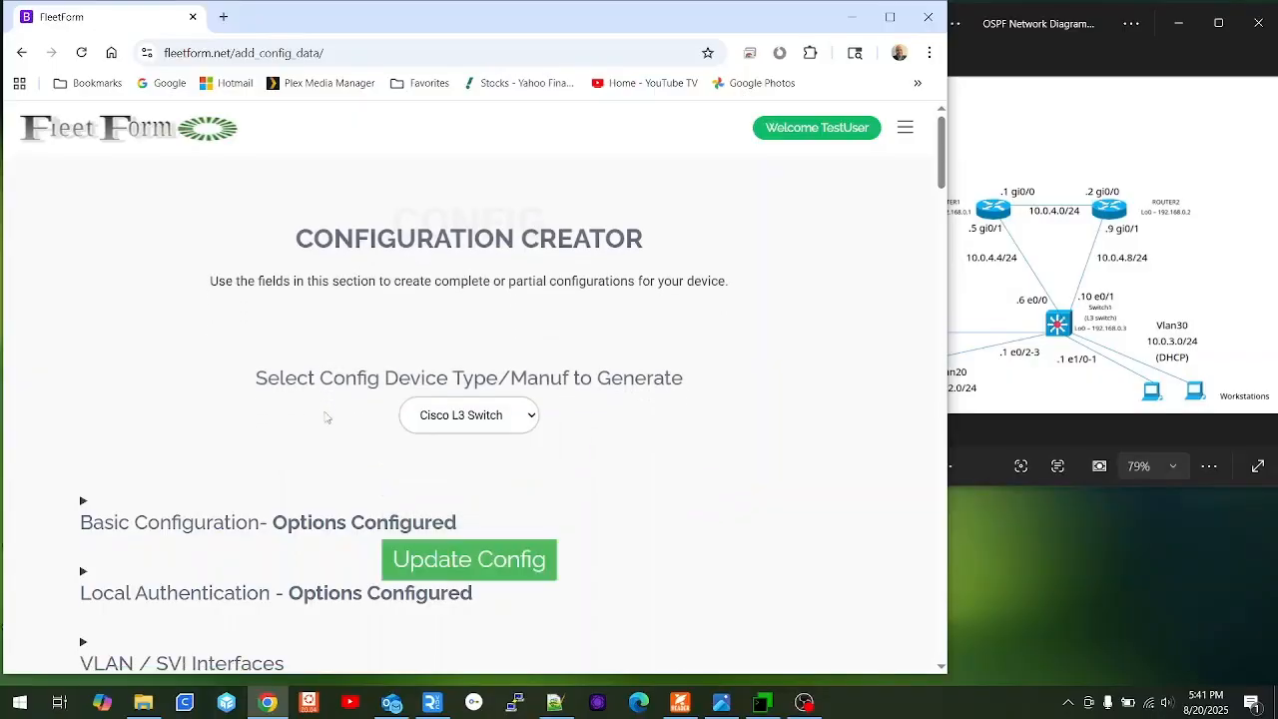
# Expand the VLAN / SVI Interfaces section.
pyautogui.scroll(-5, 325, 411)
pyautogui.scroll(4, 325, 399)
pyautogui.scroll(-3, 248, 450)
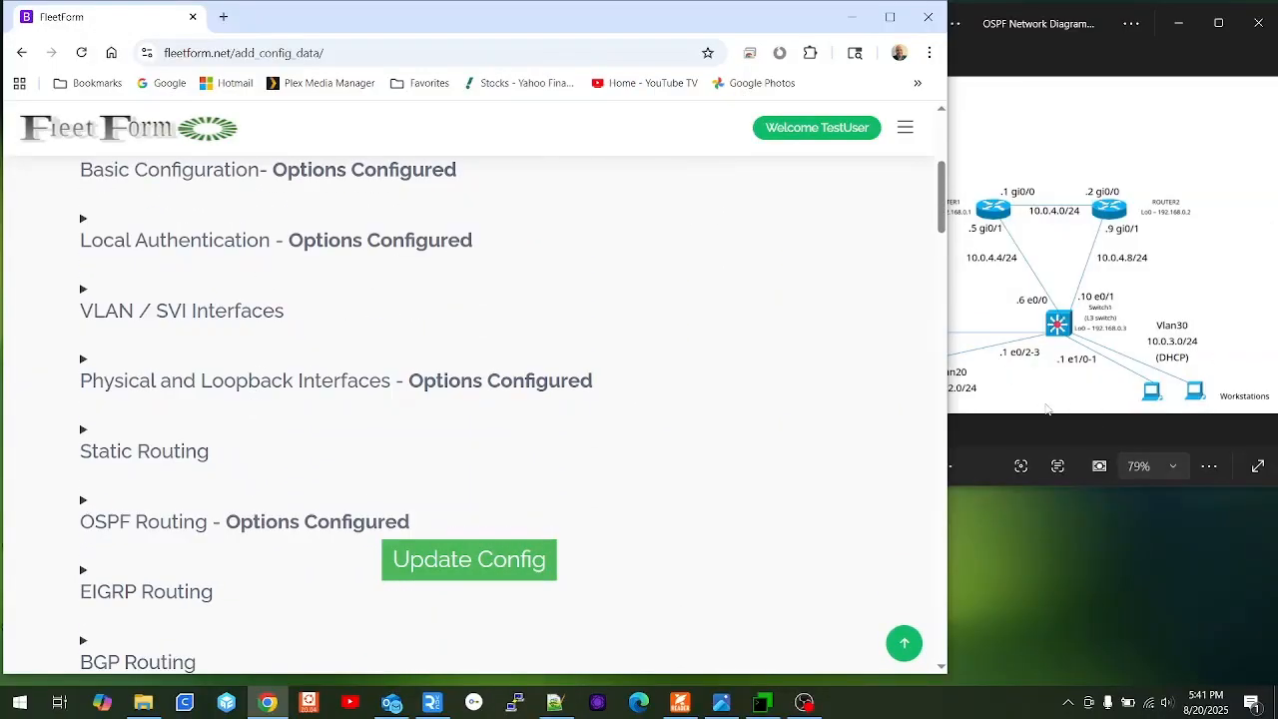
pyautogui.click(195, 313)
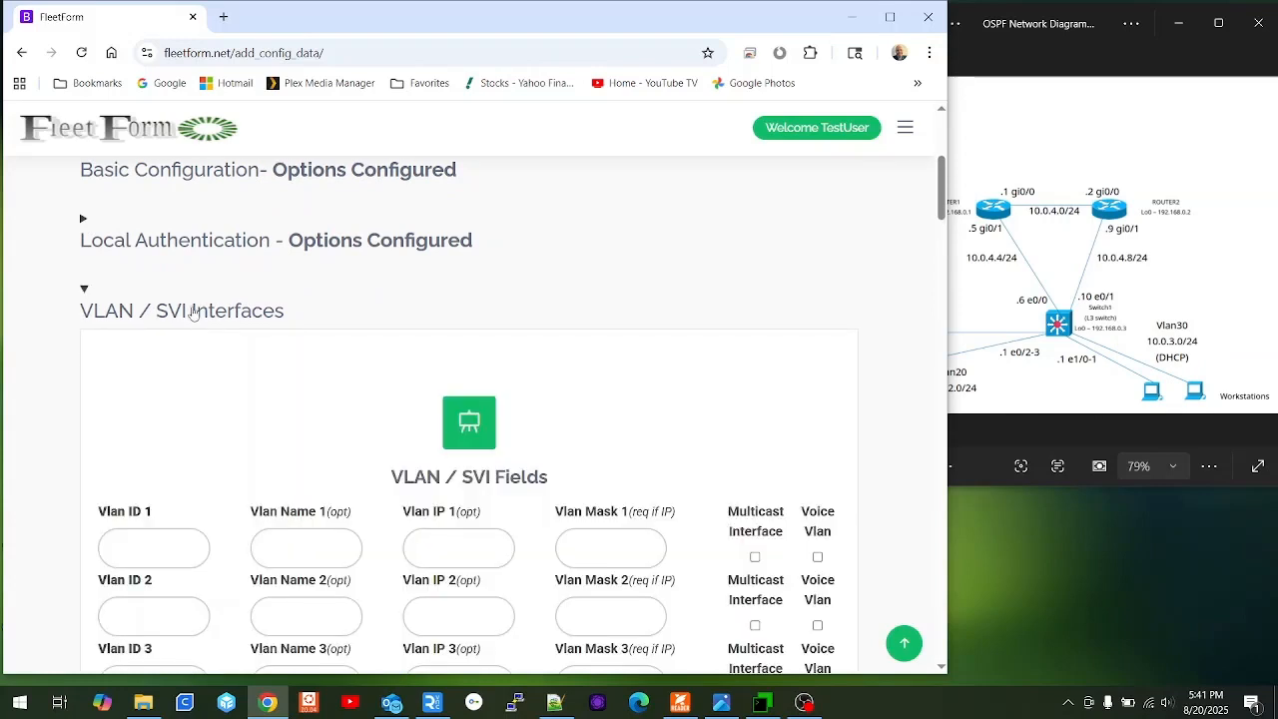
# Enter the first VLAN as ID 20 named Servers.
pyautogui.click(1069, 365)
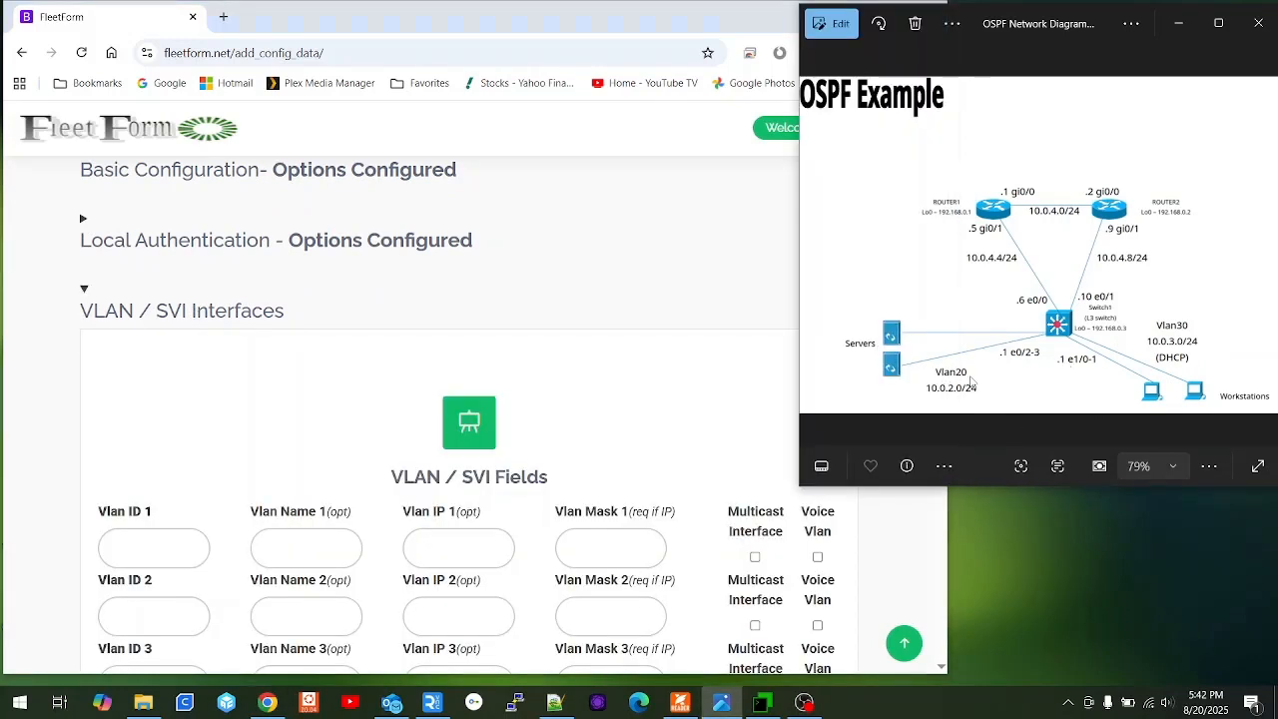
pyautogui.click(166, 551)
pyautogui.write('20')
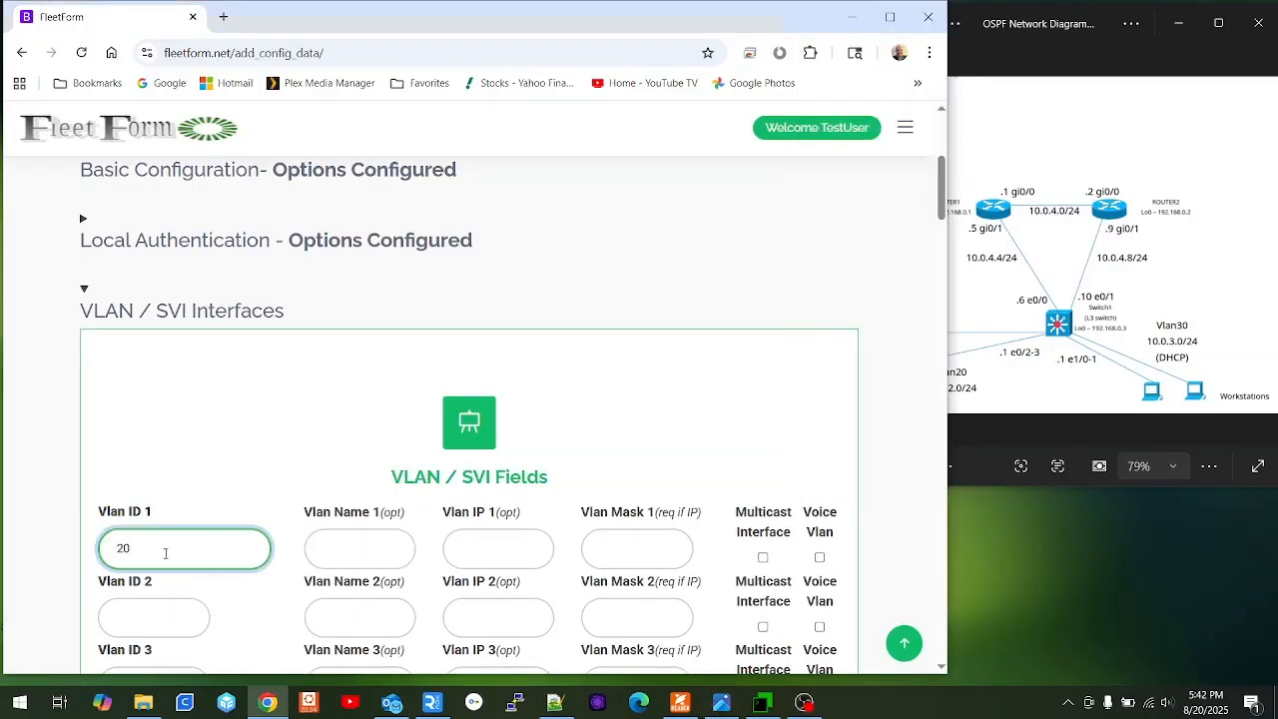
pyautogui.click(353, 552)
pyautogui.write('Se')
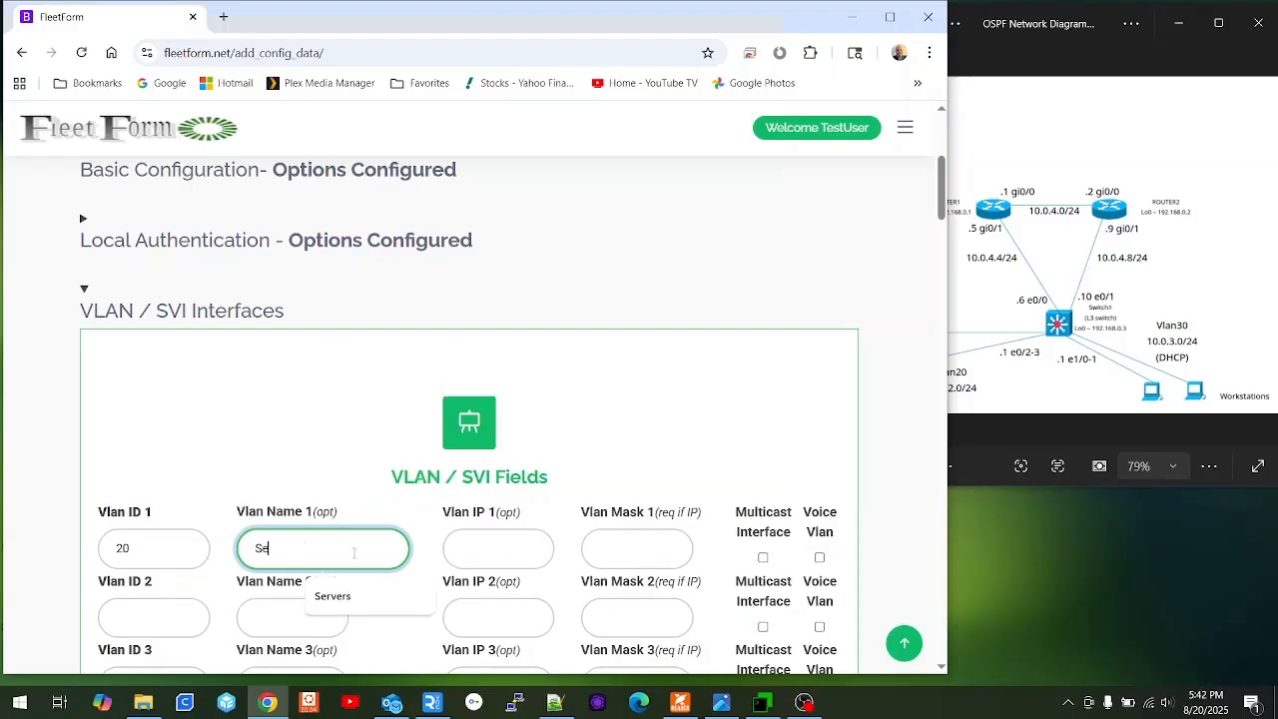
pyautogui.press('Down')
pyautogui.press('Tab')
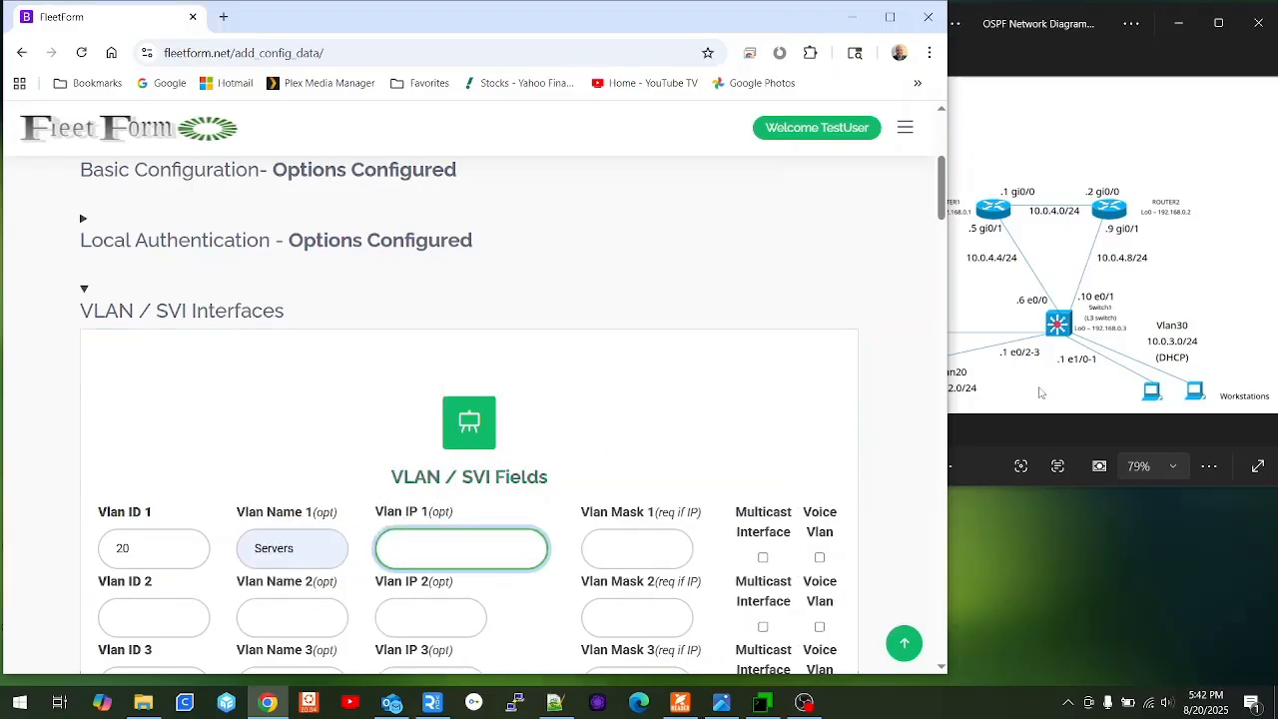
# Give VLAN 20 the IP 10.0.2.1 with mask 255.255.255.0.
pyautogui.click(977, 410)
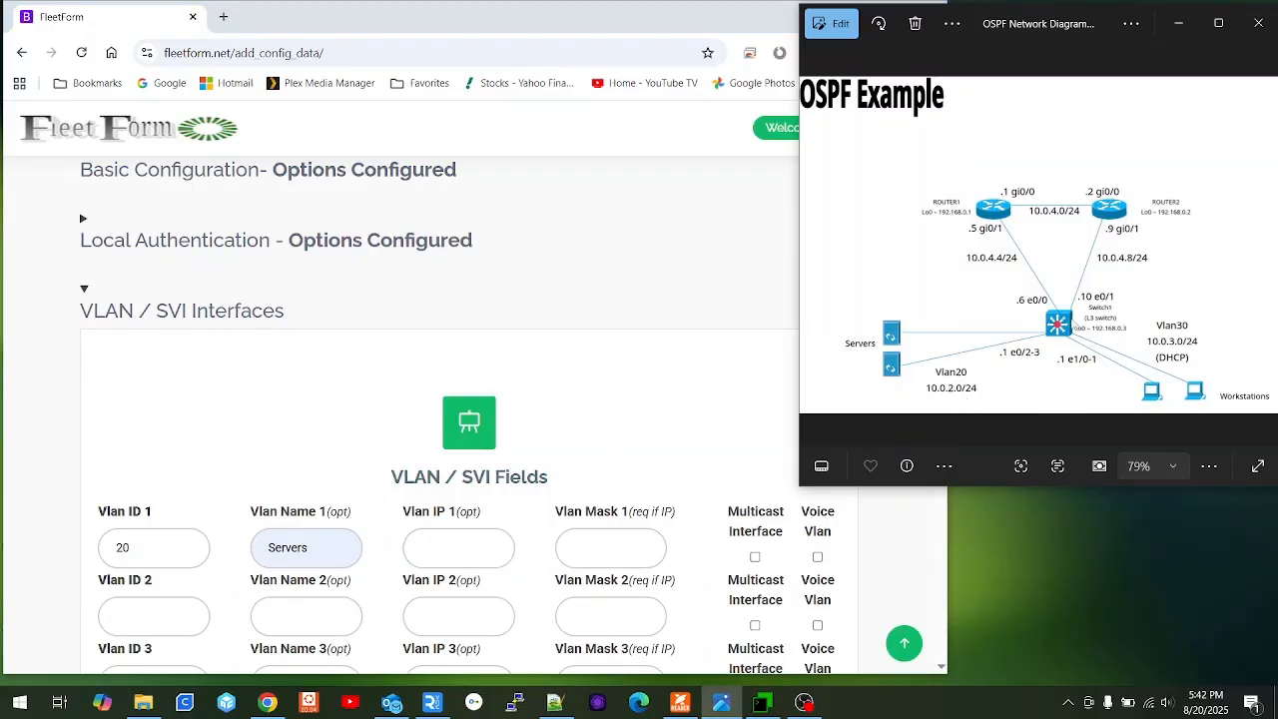
pyautogui.click(463, 550)
pyautogui.write('10')
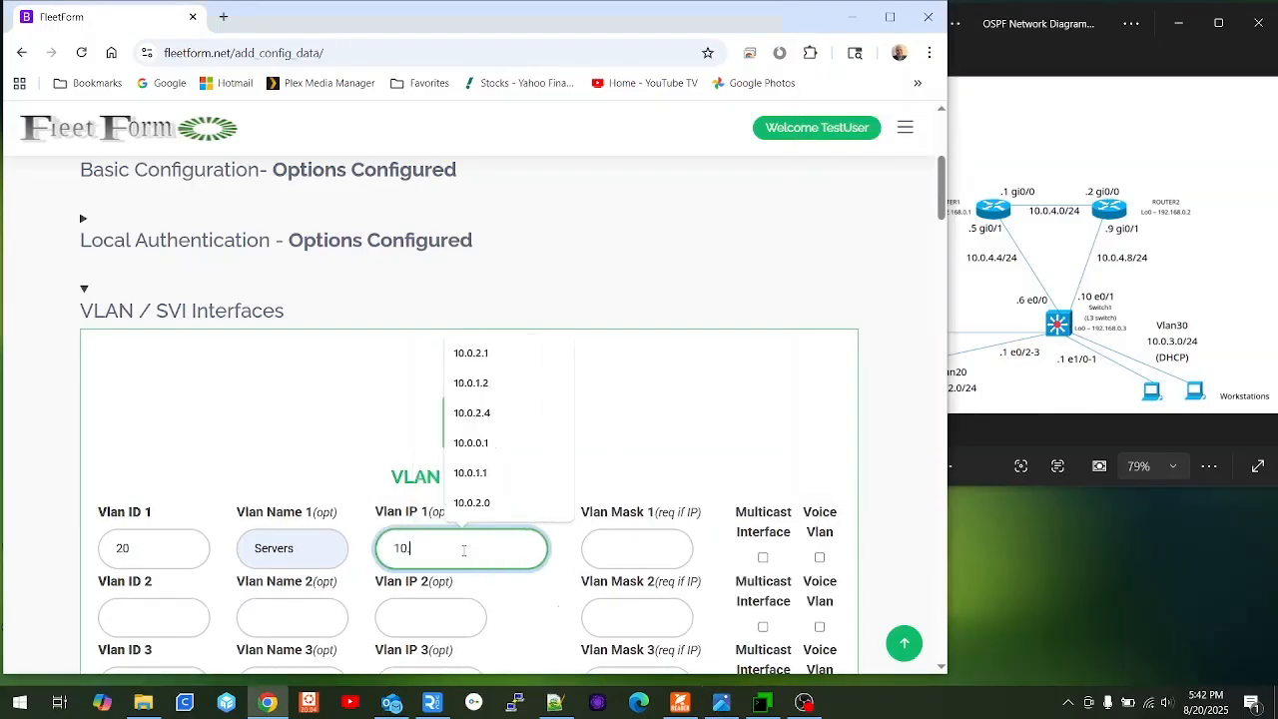
pyautogui.write('.0.2.1')
pyautogui.press('Tab')
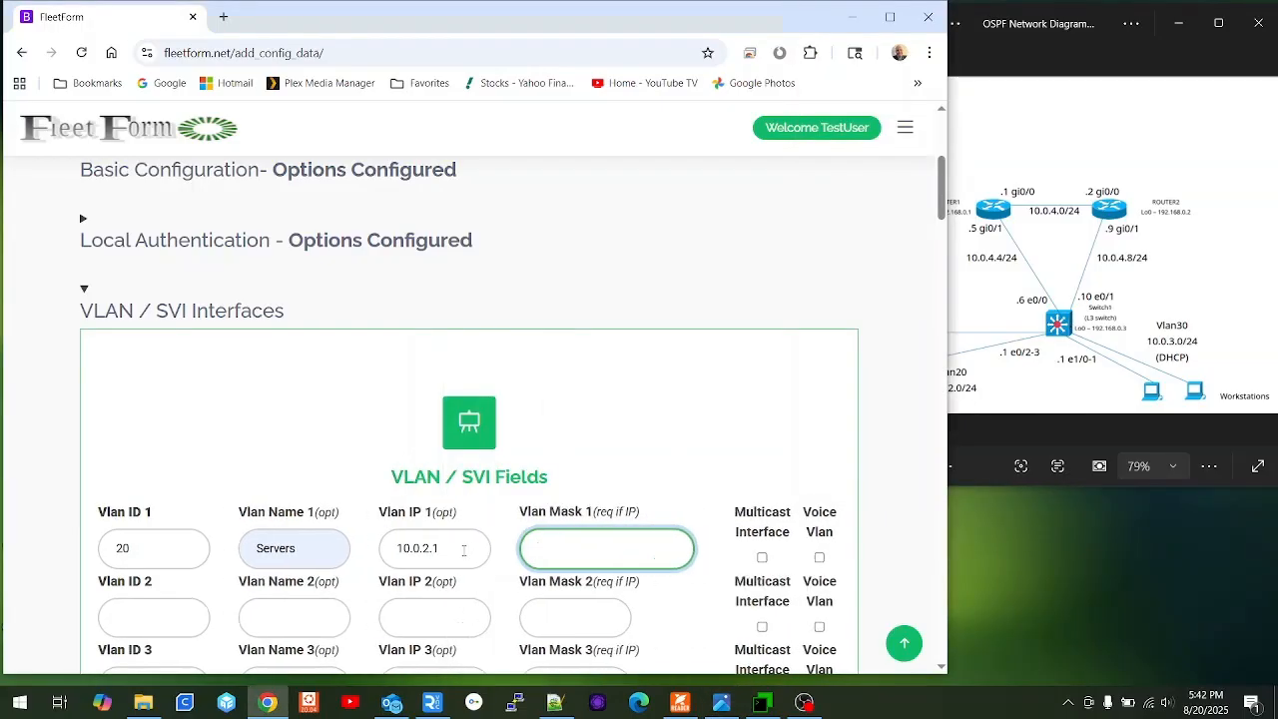
pyautogui.write('255')
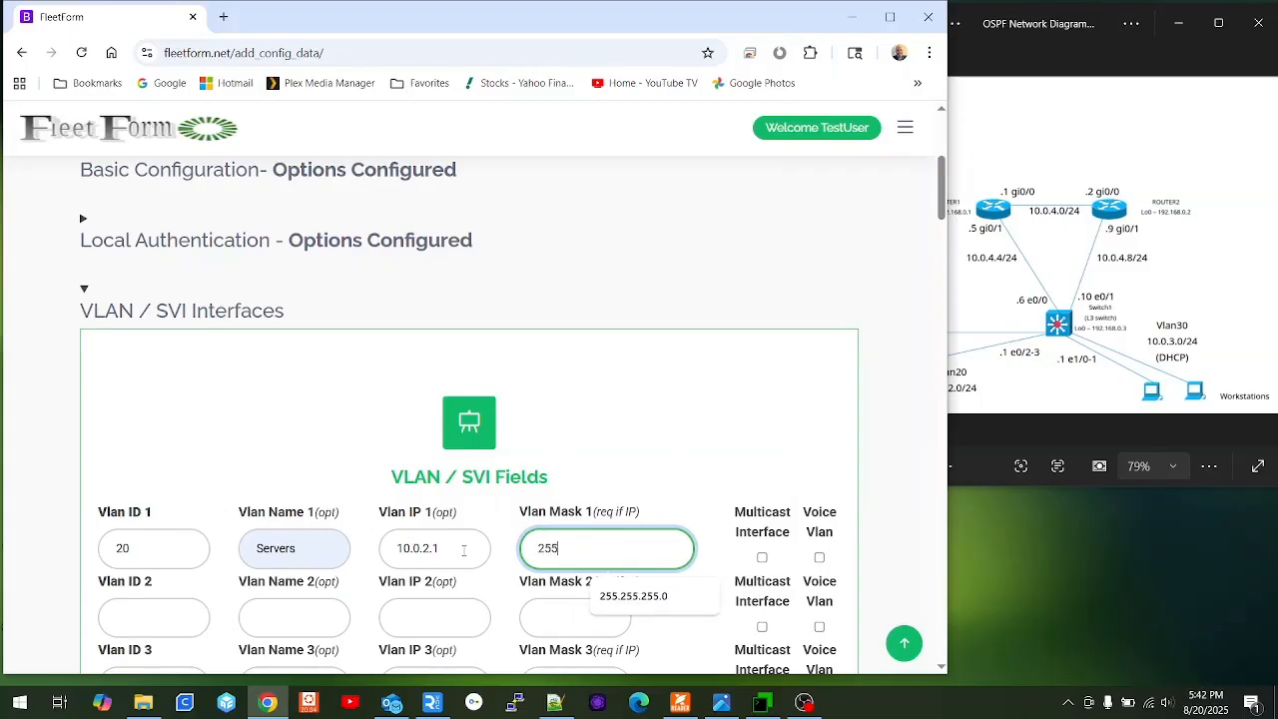
pyautogui.write('.')
pyautogui.press('Down')
pyautogui.press('Tab')
pyautogui.press('Tab')
pyautogui.press('Tab')
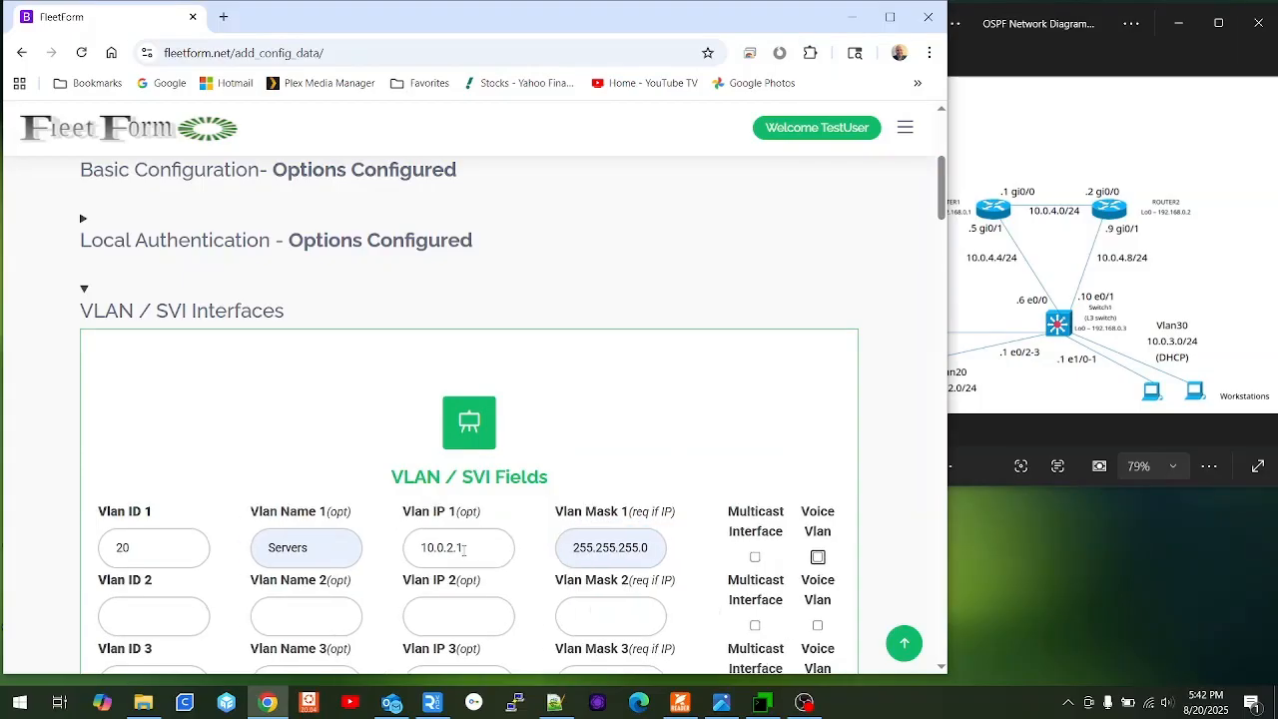
# Add a second VLAN, ID 30 named Workstations, with IP 10.0.3.1.
pyautogui.write('30')
pyautogui.press('Tab')
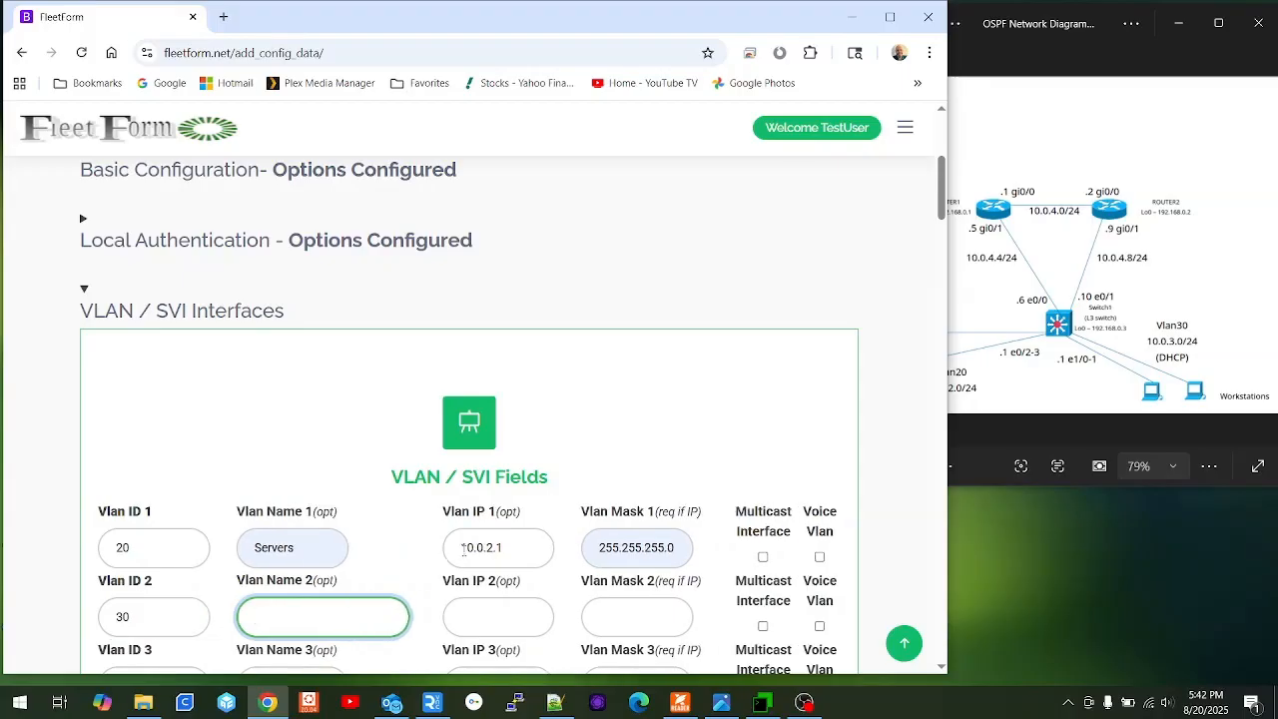
pyautogui.write('Wrok')
pyautogui.press('BackSpace')
pyautogui.press('BackSpace')
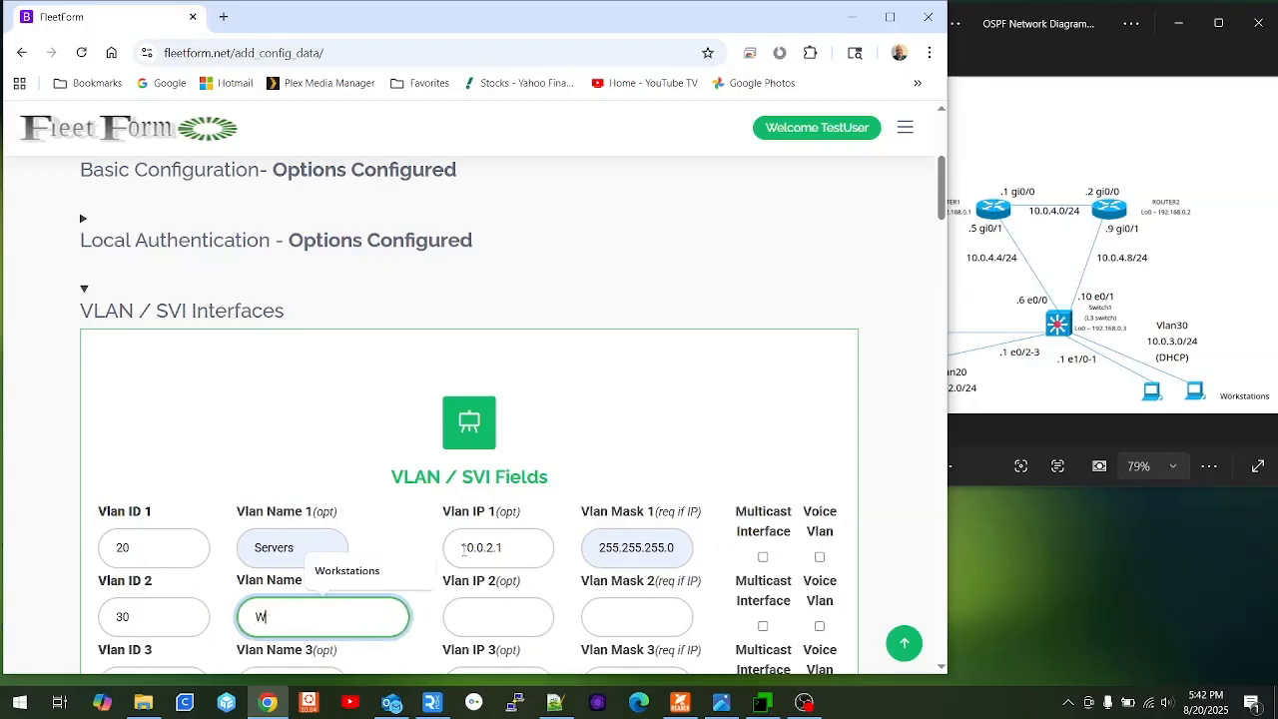
pyautogui.press('Down')
pyautogui.press('Tab')
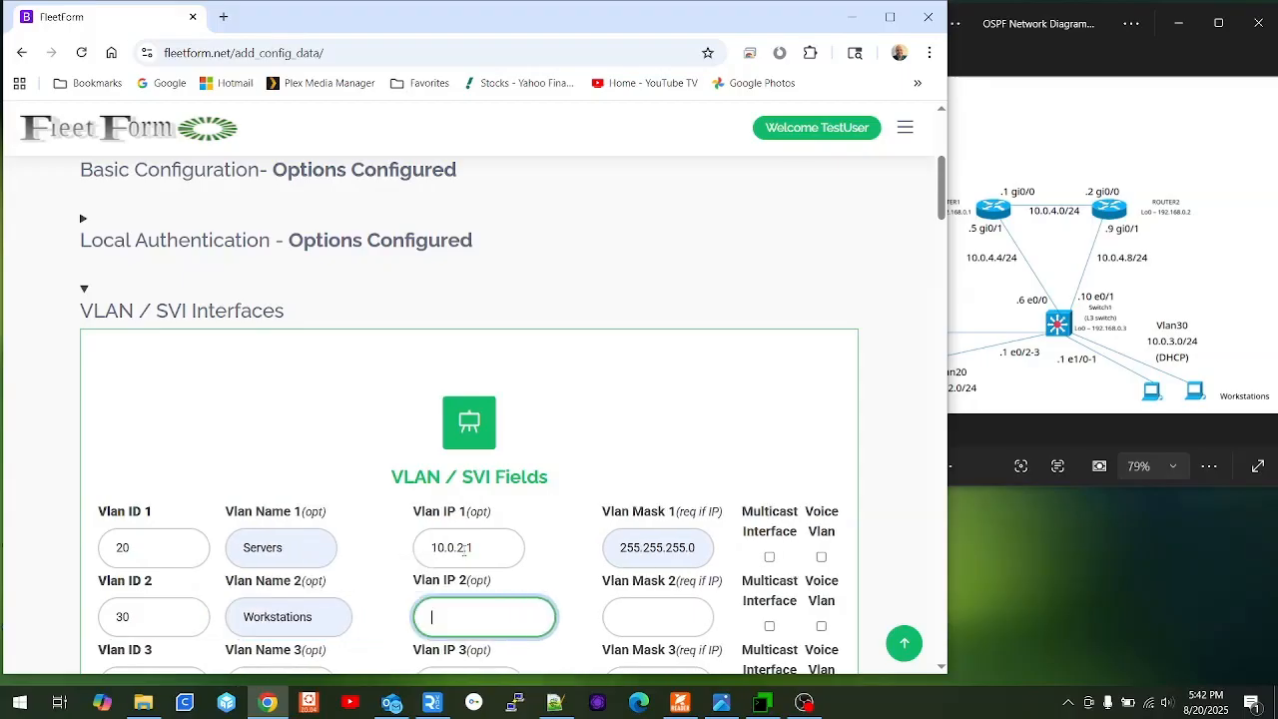
pyautogui.write('10.0.')
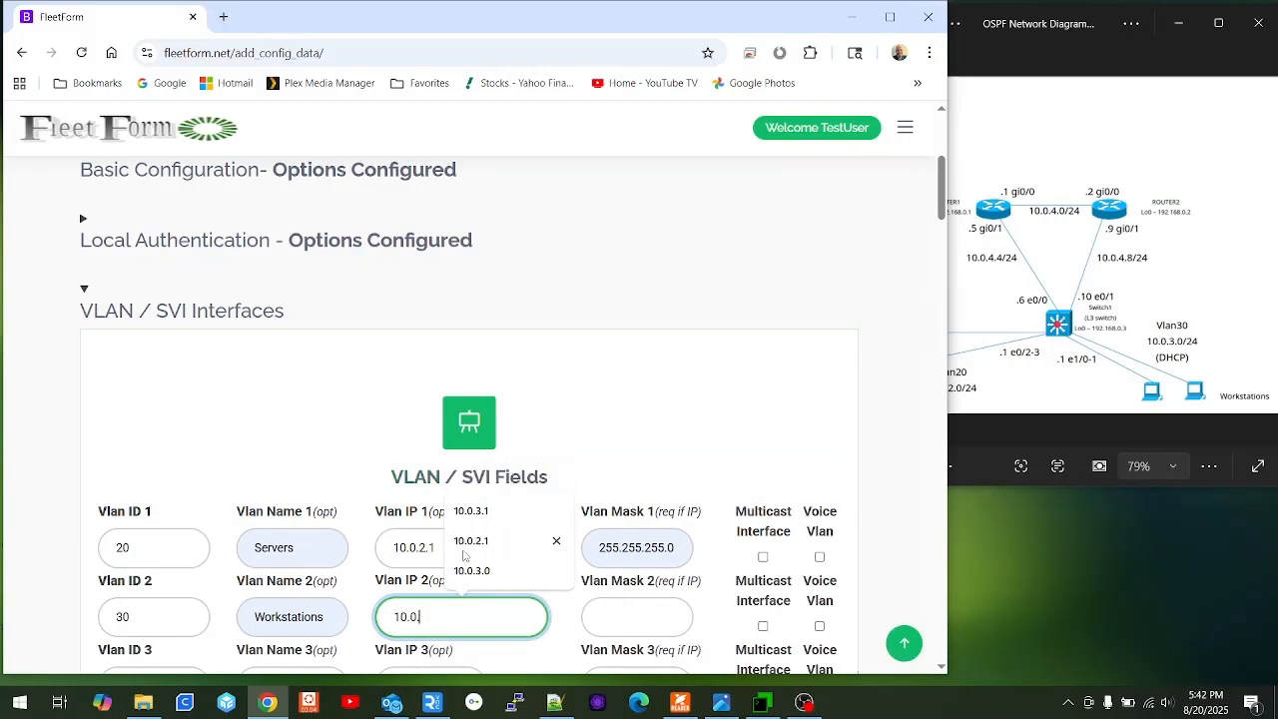
pyautogui.write('3.1')
pyautogui.press('Tab')
# Set VLAN 30's mask to 255.255.255.0 and save the VLAN settings.
pyautogui.write('2')
pyautogui.press('Down')
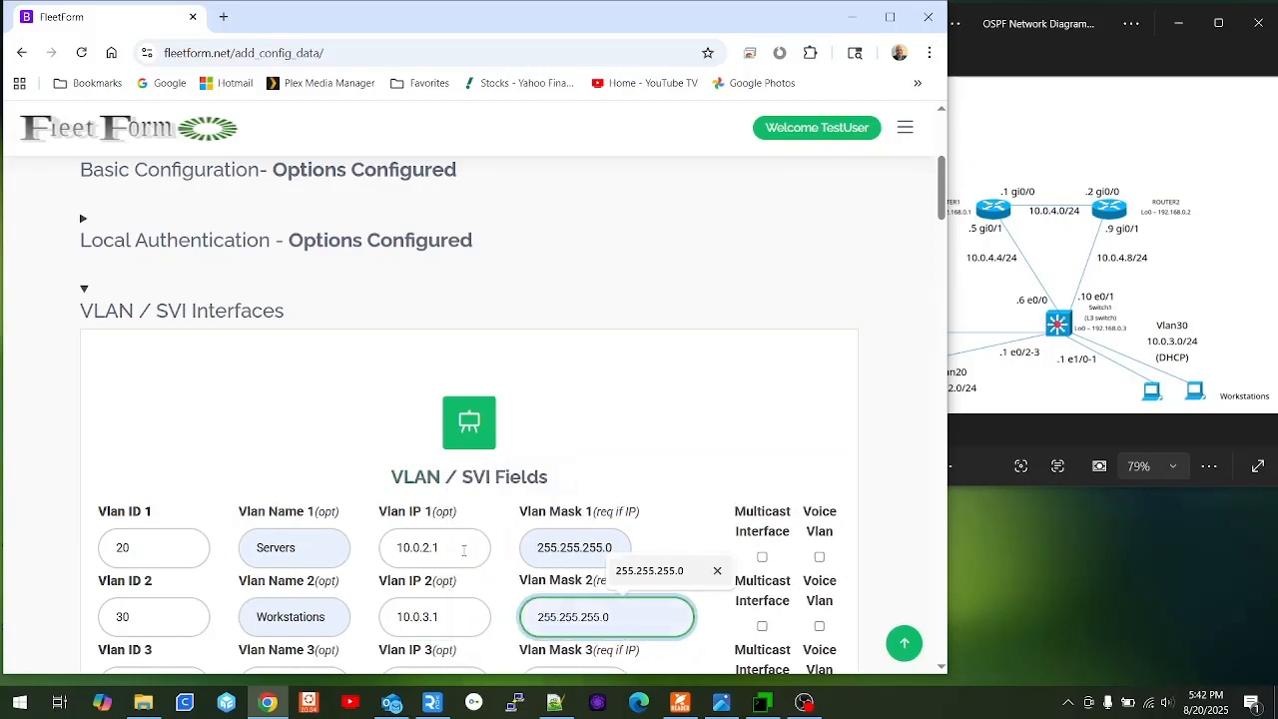
pyautogui.press('Return')
pyautogui.scroll(1, 464, 550)
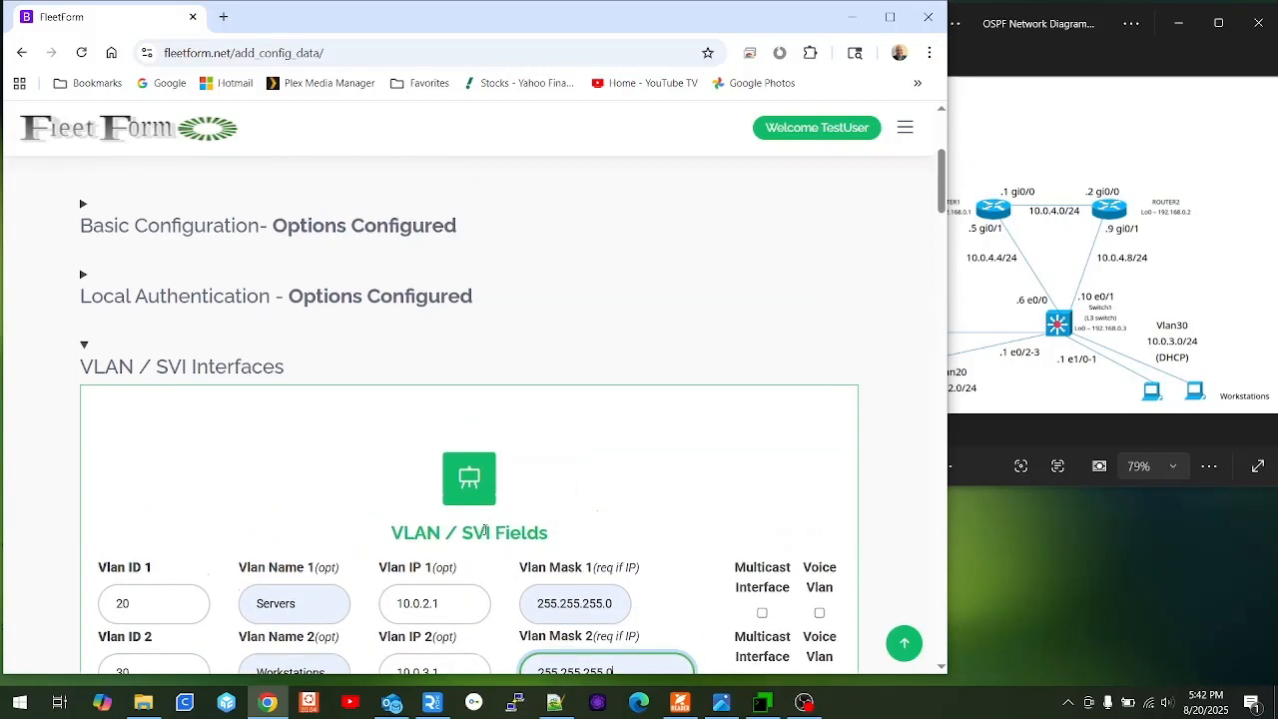
pyautogui.scroll(-5, 490, 529)
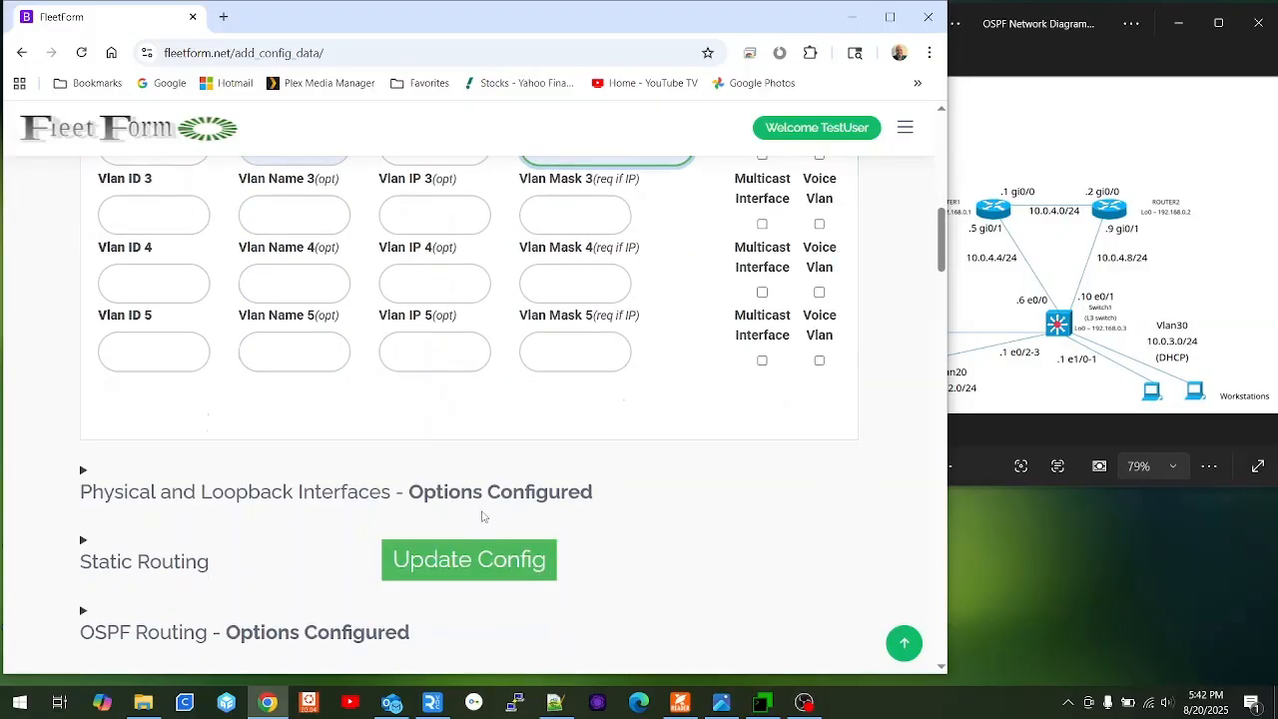
pyautogui.click(466, 578)
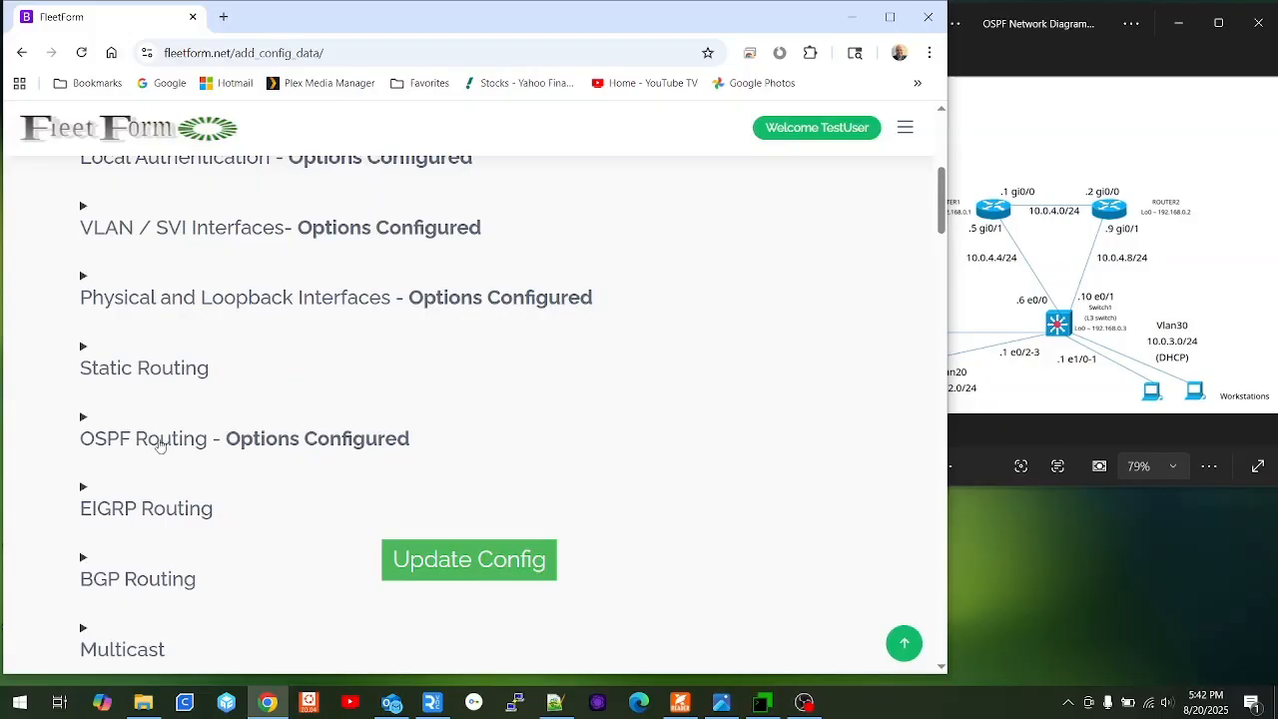
# Rename Interface 1 from its gi prefix to e0/0 and set its IP to 10.0.4.6.
pyautogui.click(250, 308)
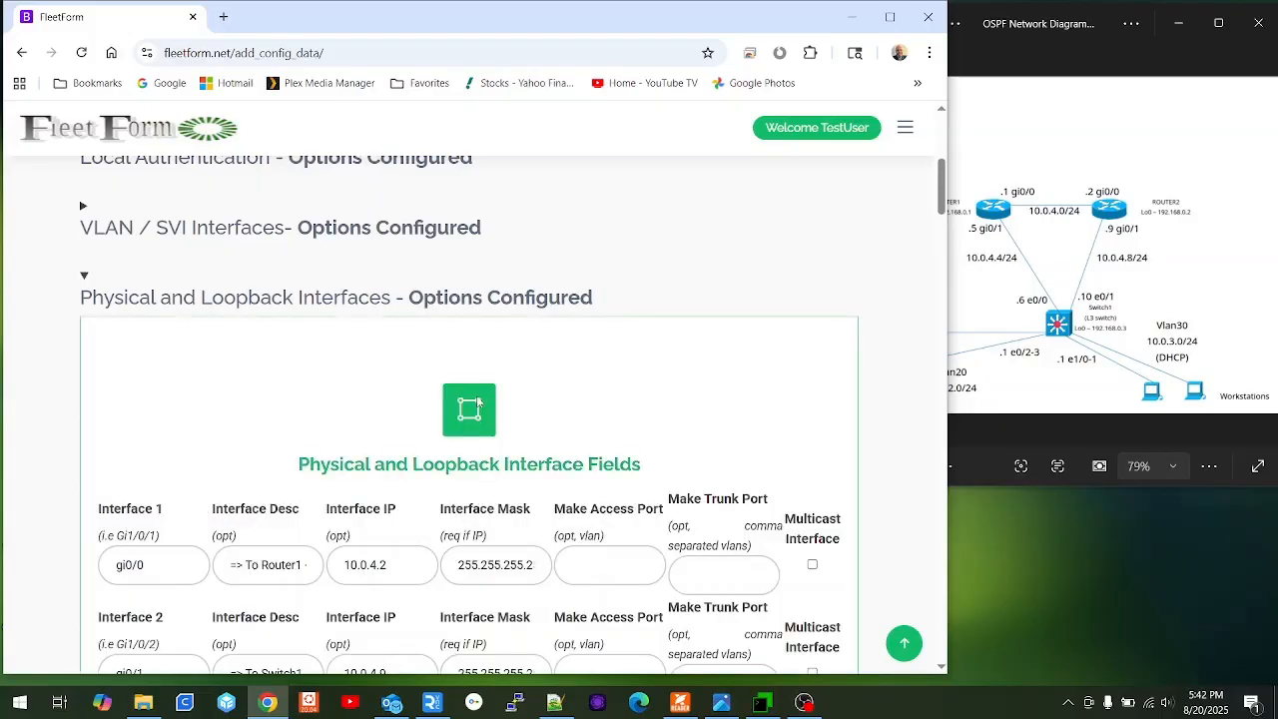
pyautogui.scroll(-3, 435, 404)
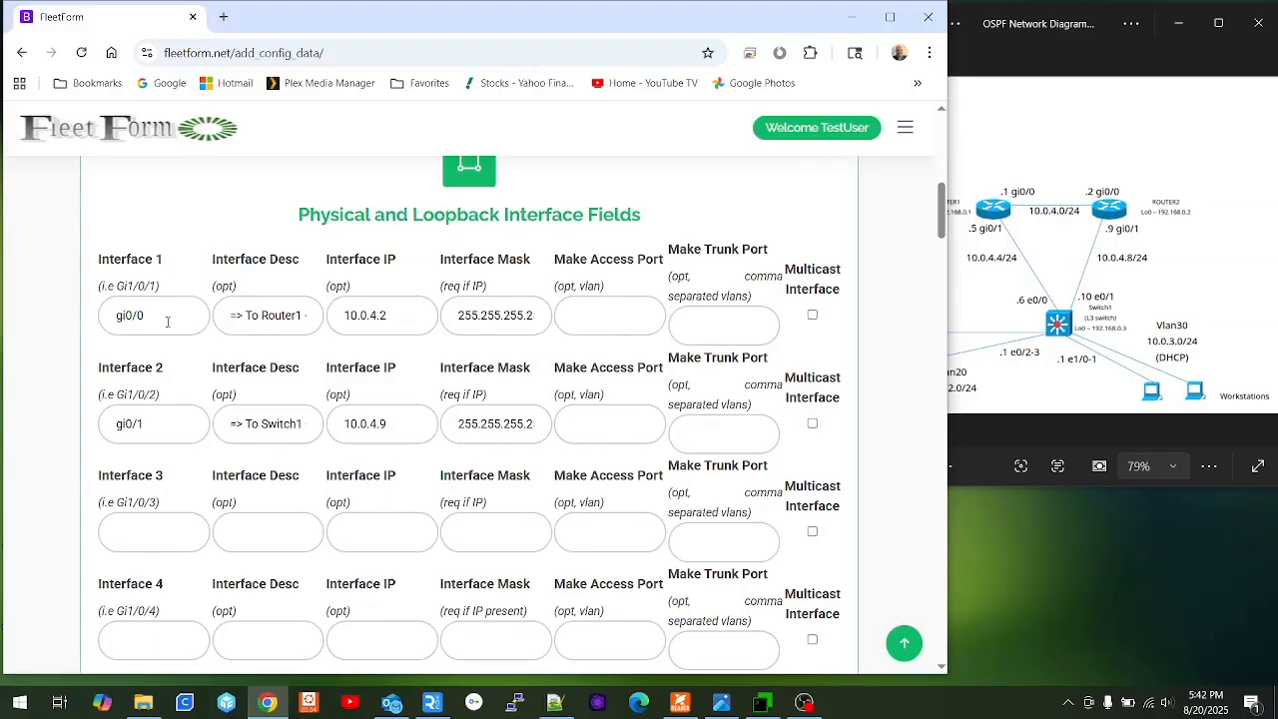
pyautogui.click(127, 315)
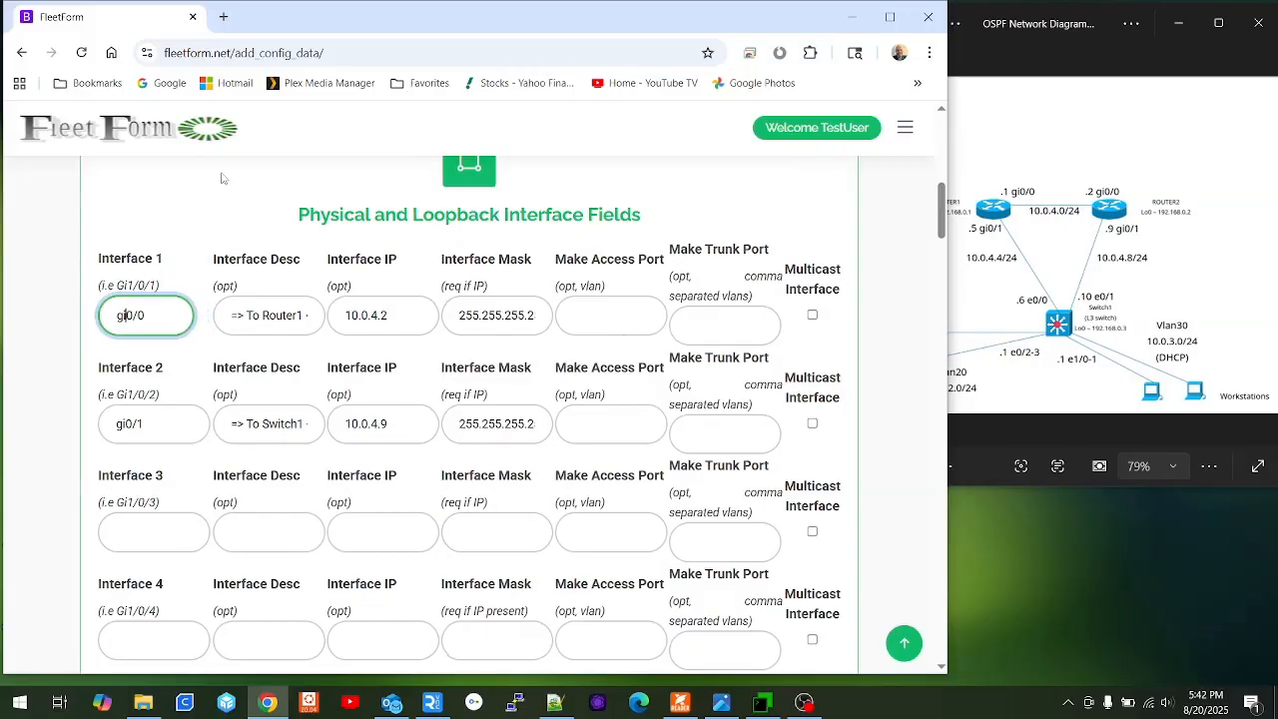
pyautogui.press('BackSpace')
pyautogui.press('BackSpace')
pyautogui.write('e')
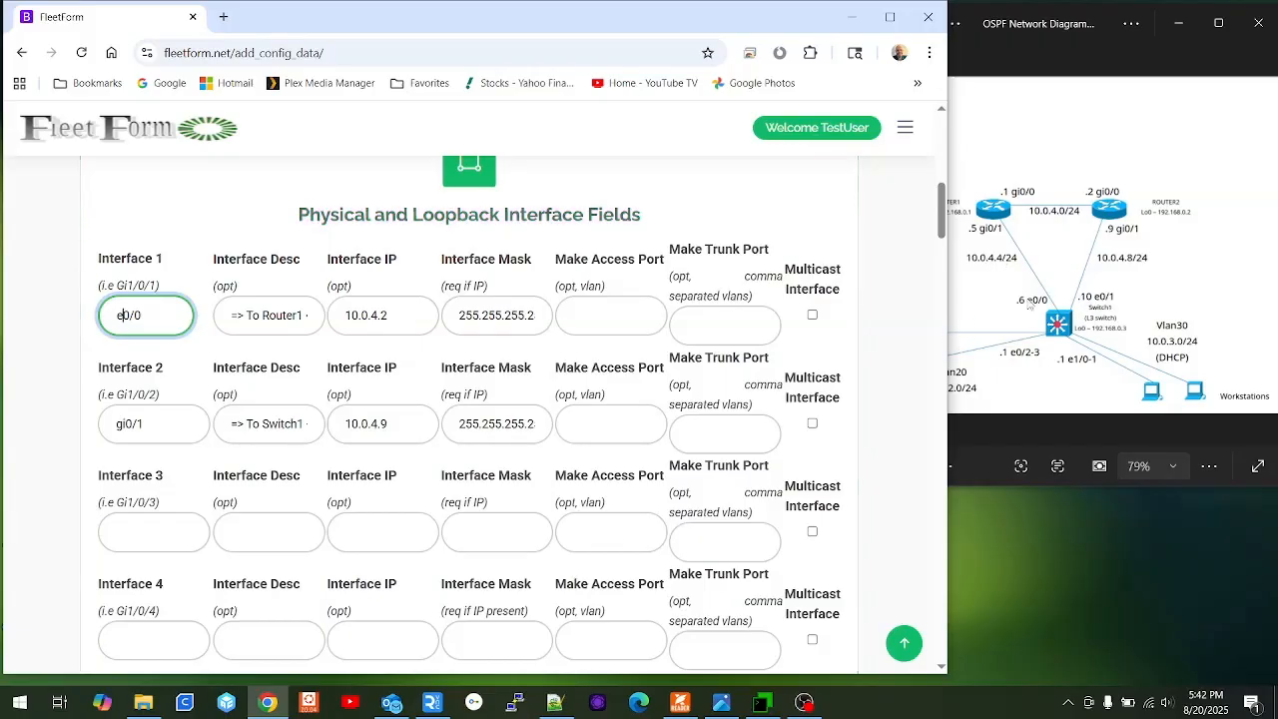
pyautogui.click(410, 312)
pyautogui.press('BackSpace')
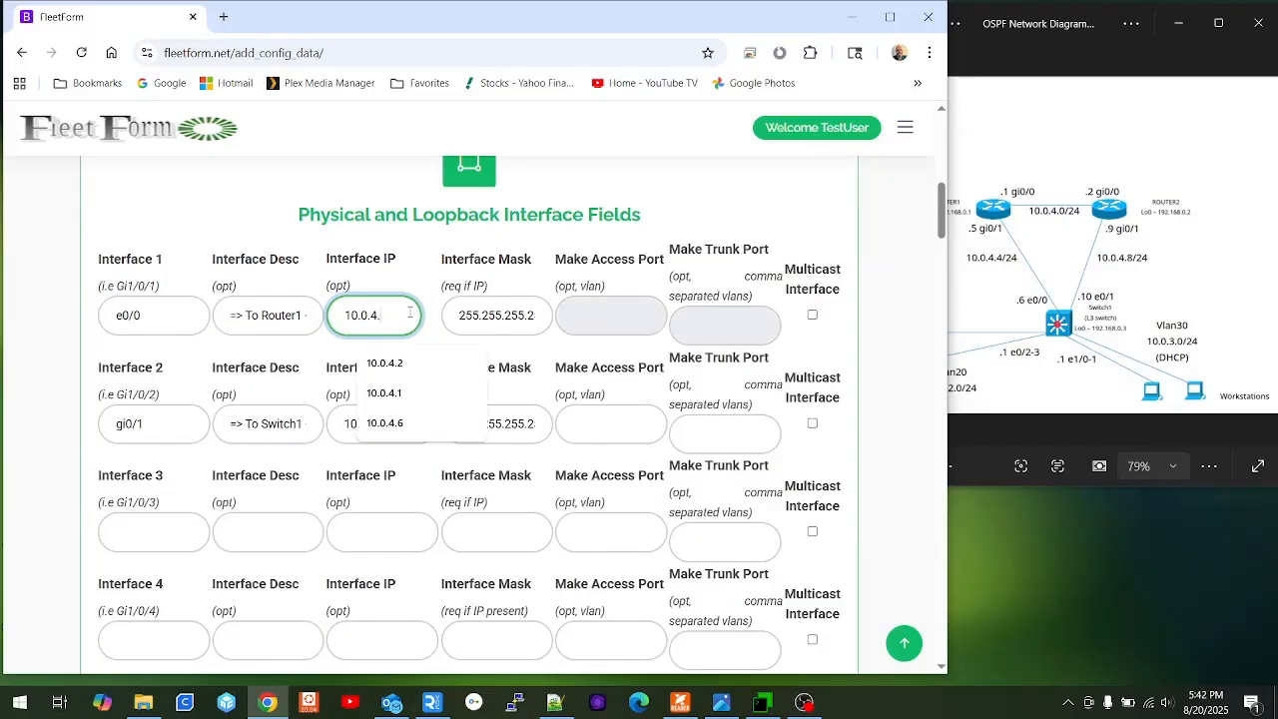
pyautogui.write('6')
pyautogui.press('Tab')
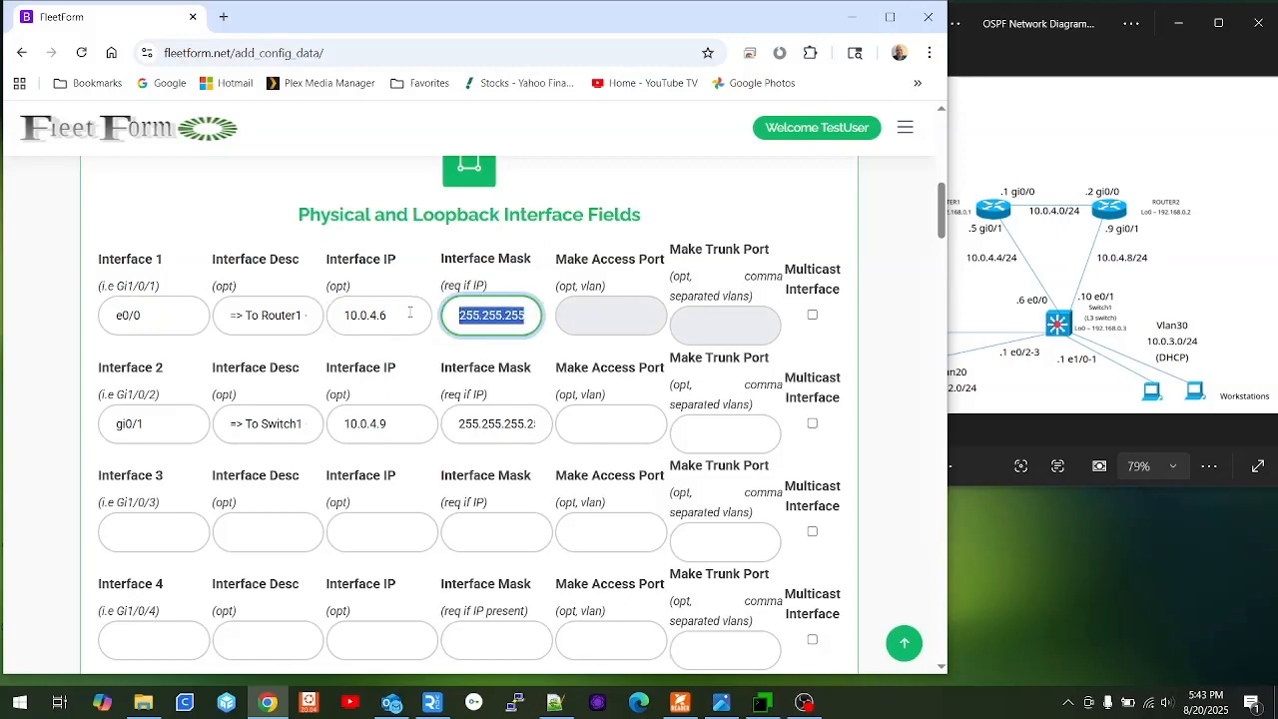
# Set Interface 2 to e0/1 with description Router2 and IP 10.0.4.10.
pyautogui.press('Tab')
pyautogui.press('Tab')
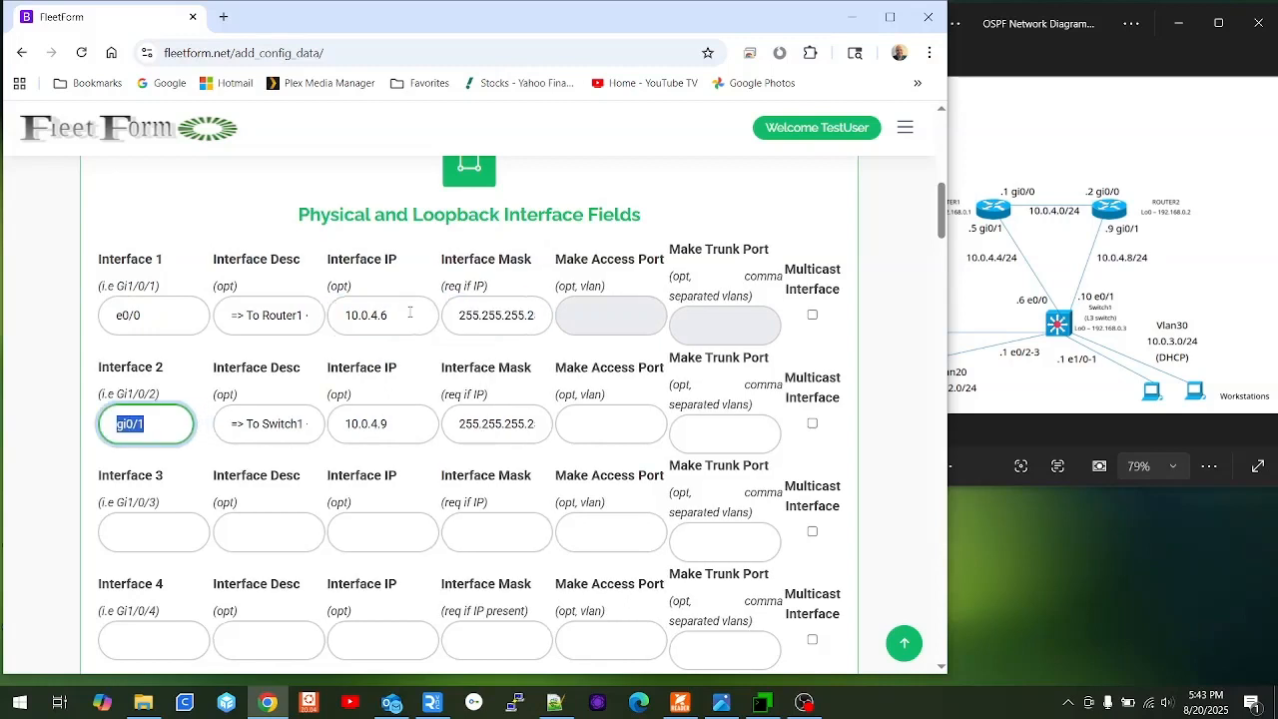
pyautogui.write('e0/1')
pyautogui.press('Tab')
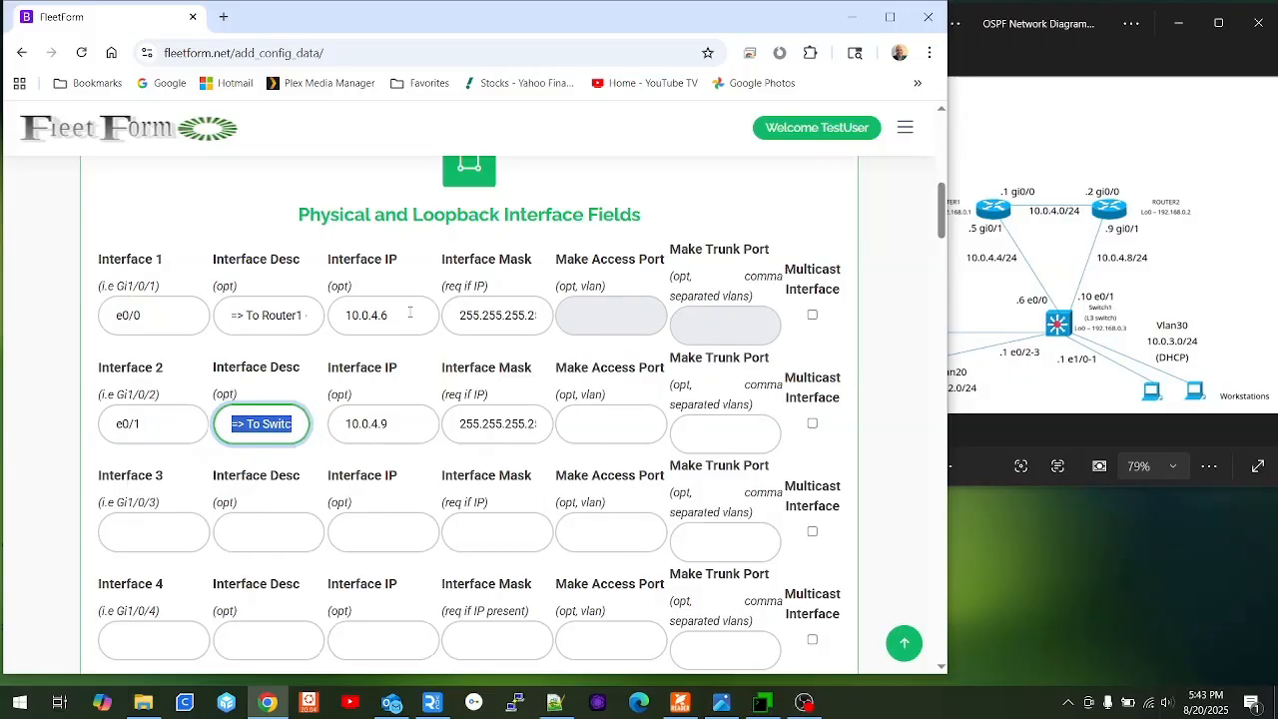
pyautogui.click(266, 416)
pyautogui.hotkey('shift', 'Right')
pyautogui.hotkey('shift', 'Right')
pyautogui.hotkey('shift', 'Right')
pyautogui.hotkey('shift', 'Right')
pyautogui.hotkey('shift', 'Right')
pyautogui.hotkey('shift', 'Right')
pyautogui.hotkey('shift', 'Right')
pyautogui.write('Router2')
pyautogui.press('Tab')
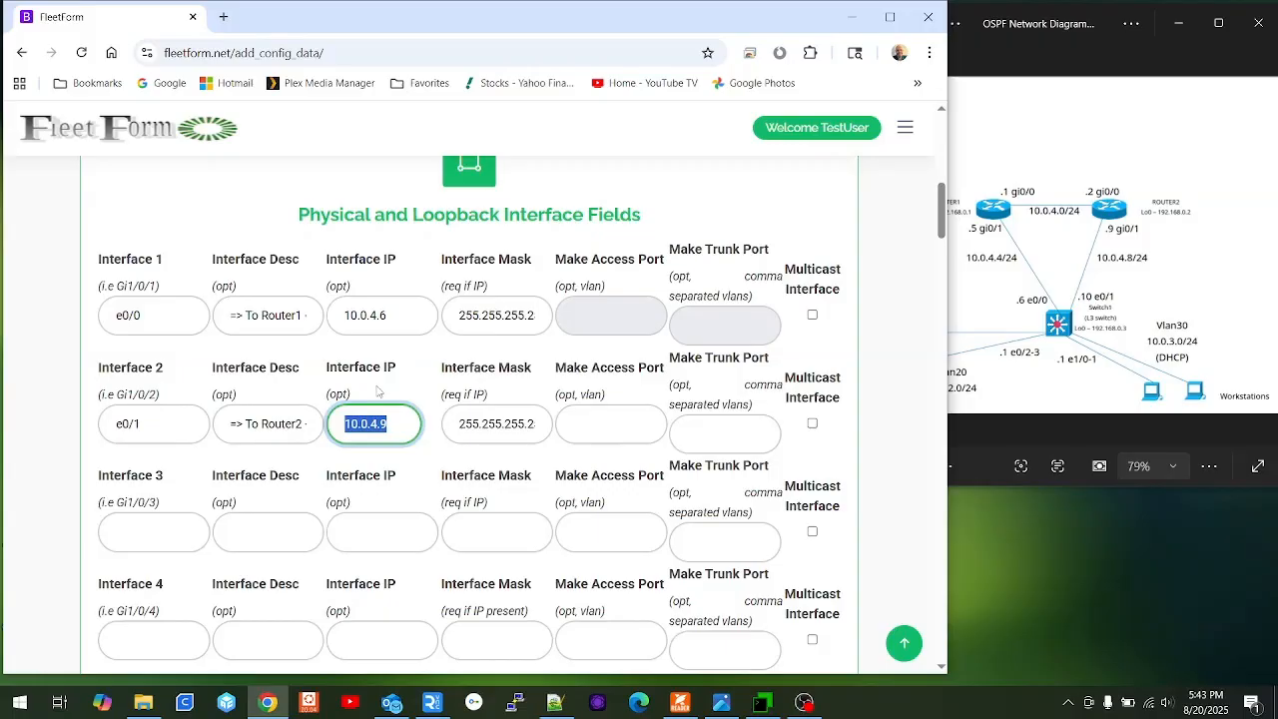
pyautogui.press('End')
pyautogui.press('BackSpace')
pyautogui.write('10')
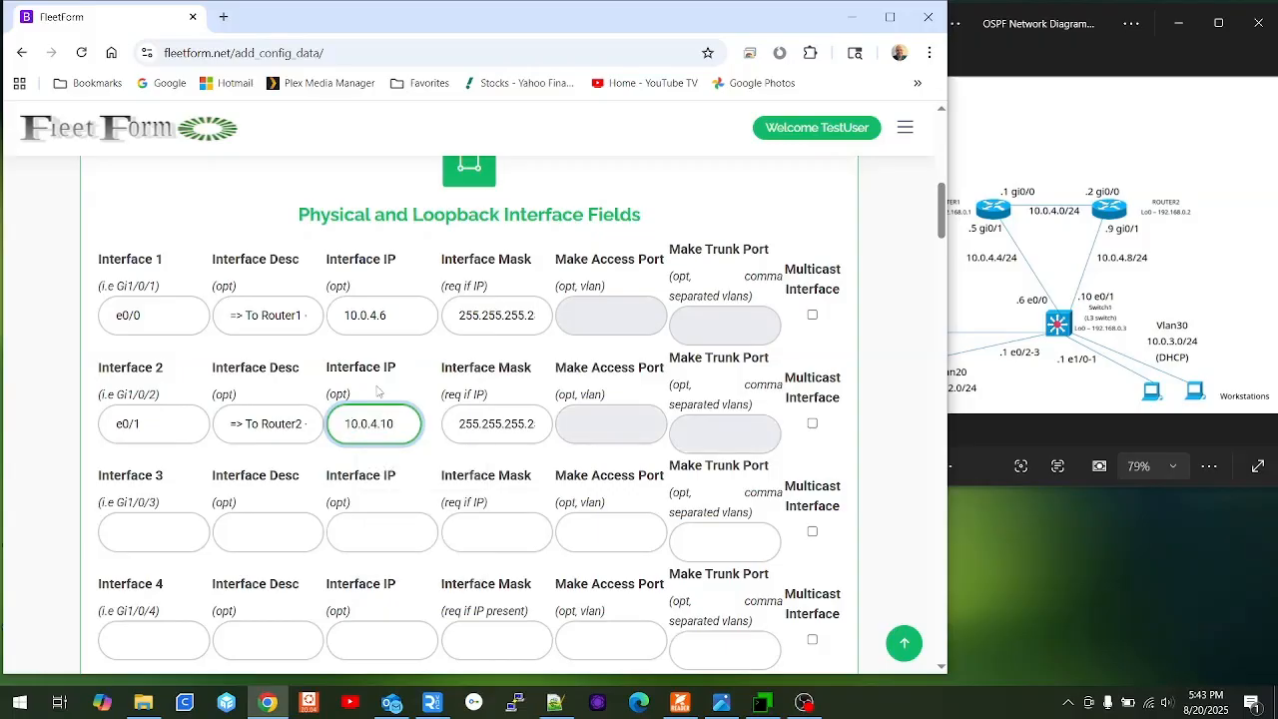
# Change the Loopback 0 address to 192.168.0.3 and update the config.
pyautogui.scroll(-3, 391, 405)
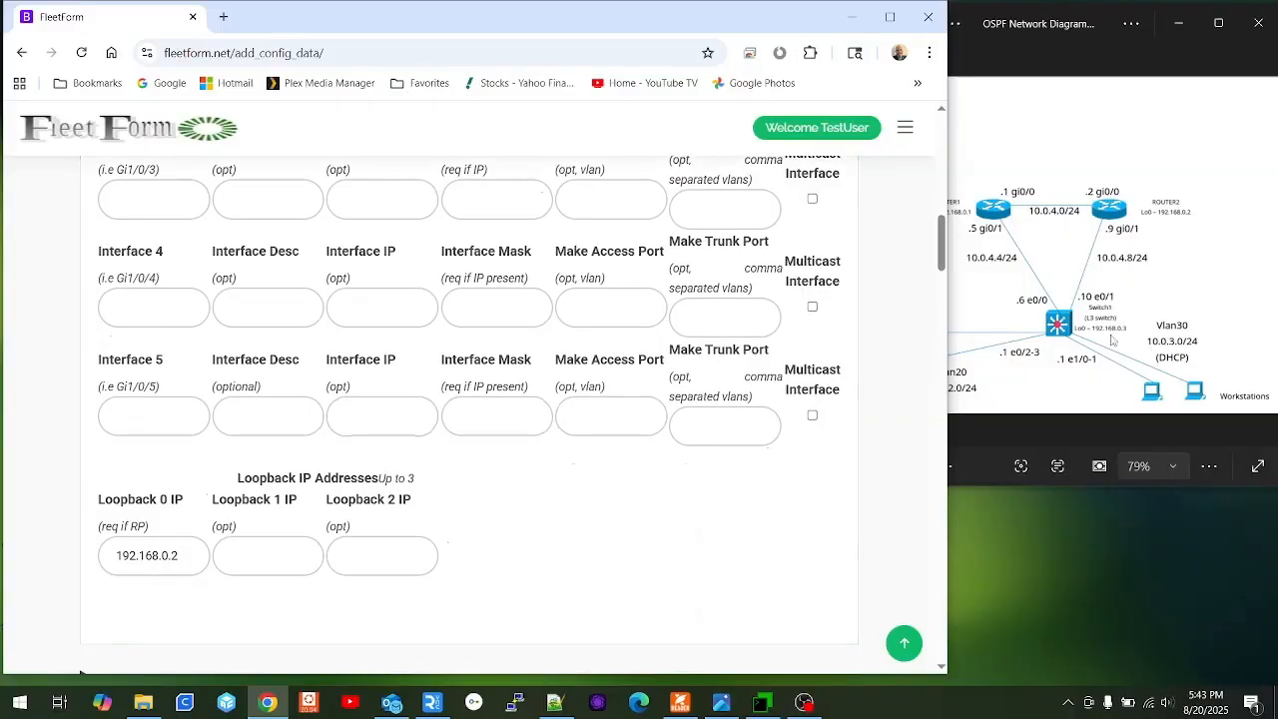
pyautogui.click(182, 554)
pyautogui.press('BackSpace')
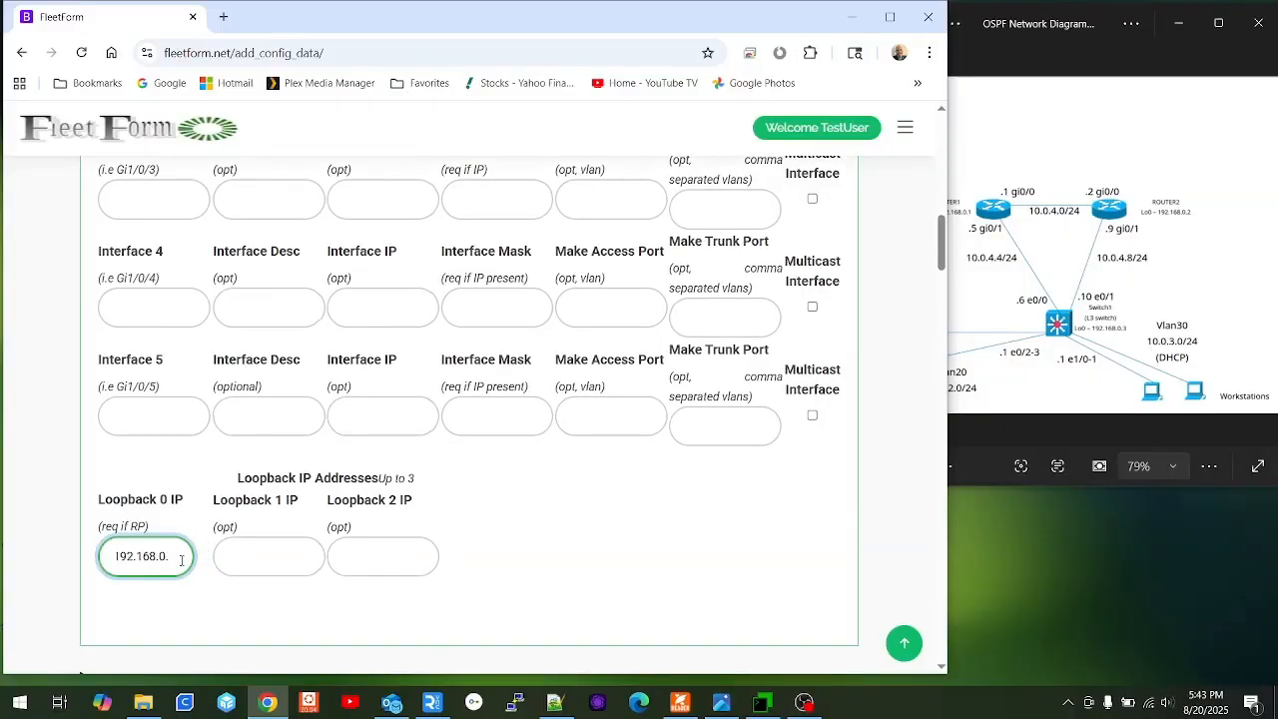
pyautogui.scroll(-3, 181, 558)
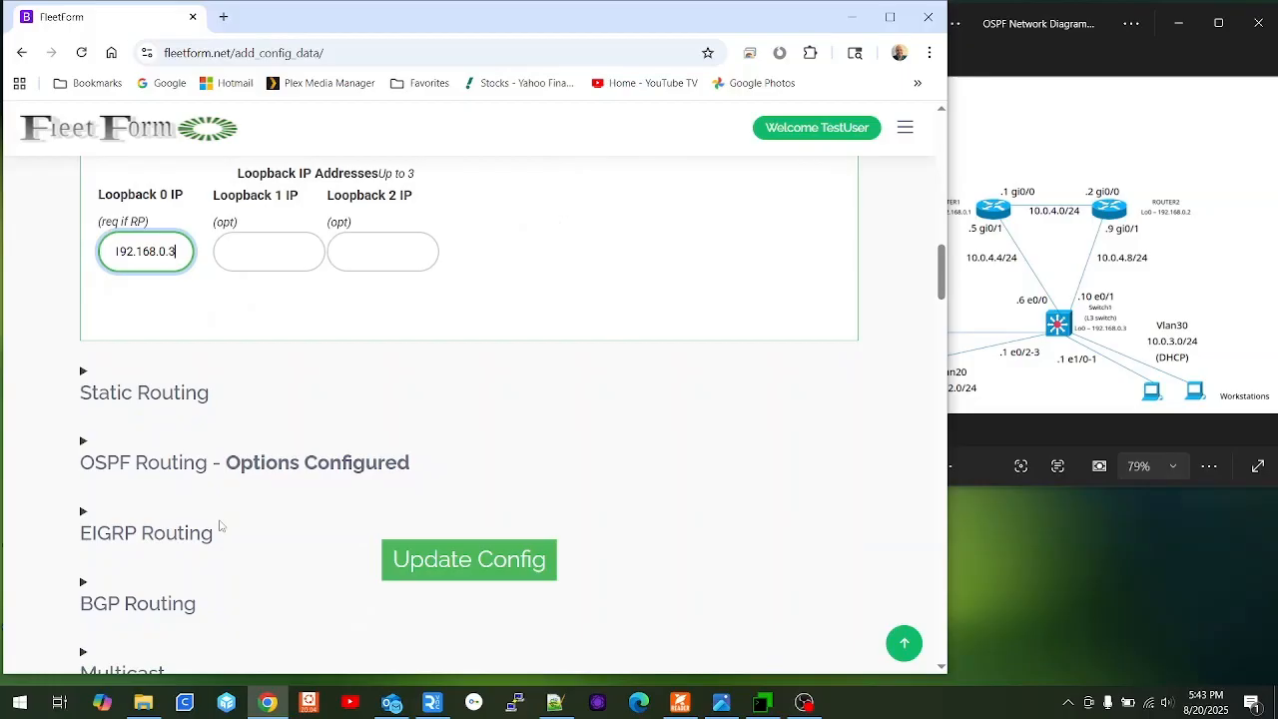
pyautogui.click(465, 568)
pyautogui.scroll(-5, 255, 348)
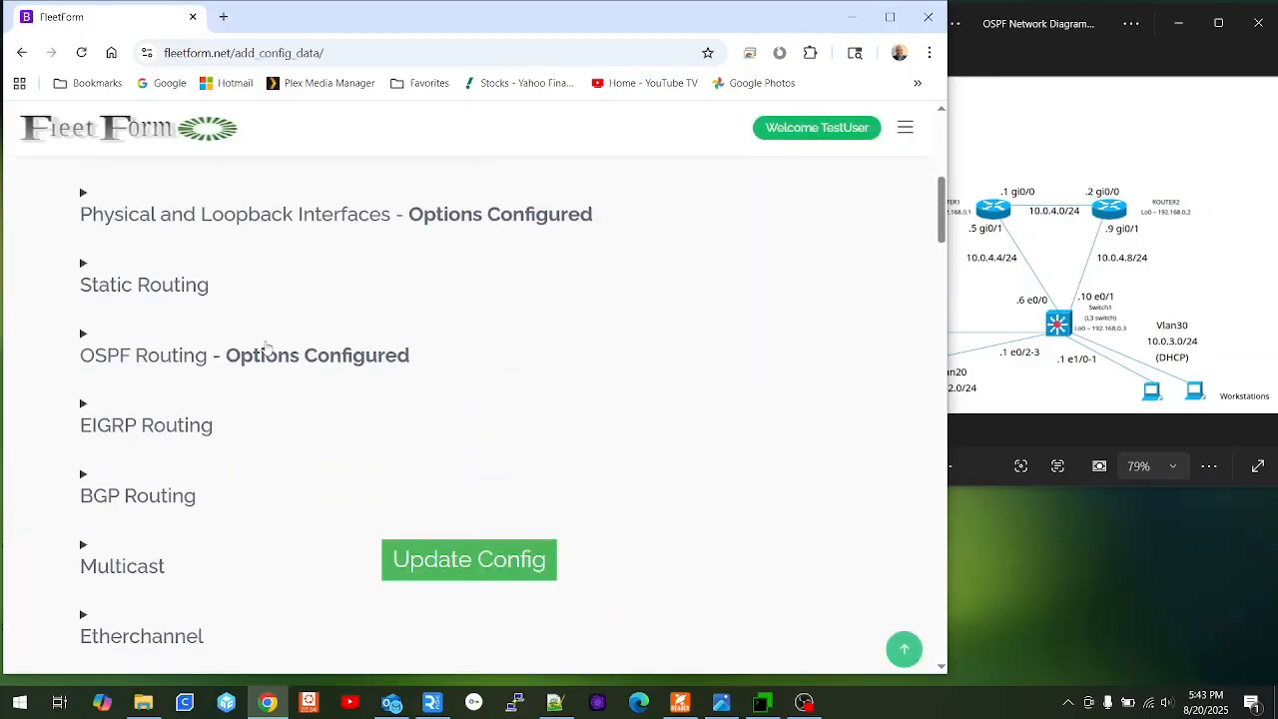
# Set the OSPF router ID to 192.168.0.3 and correct the Network 1 and Network 2 subnets.
pyautogui.click(207, 367)
pyautogui.scroll(-3, 218, 369)
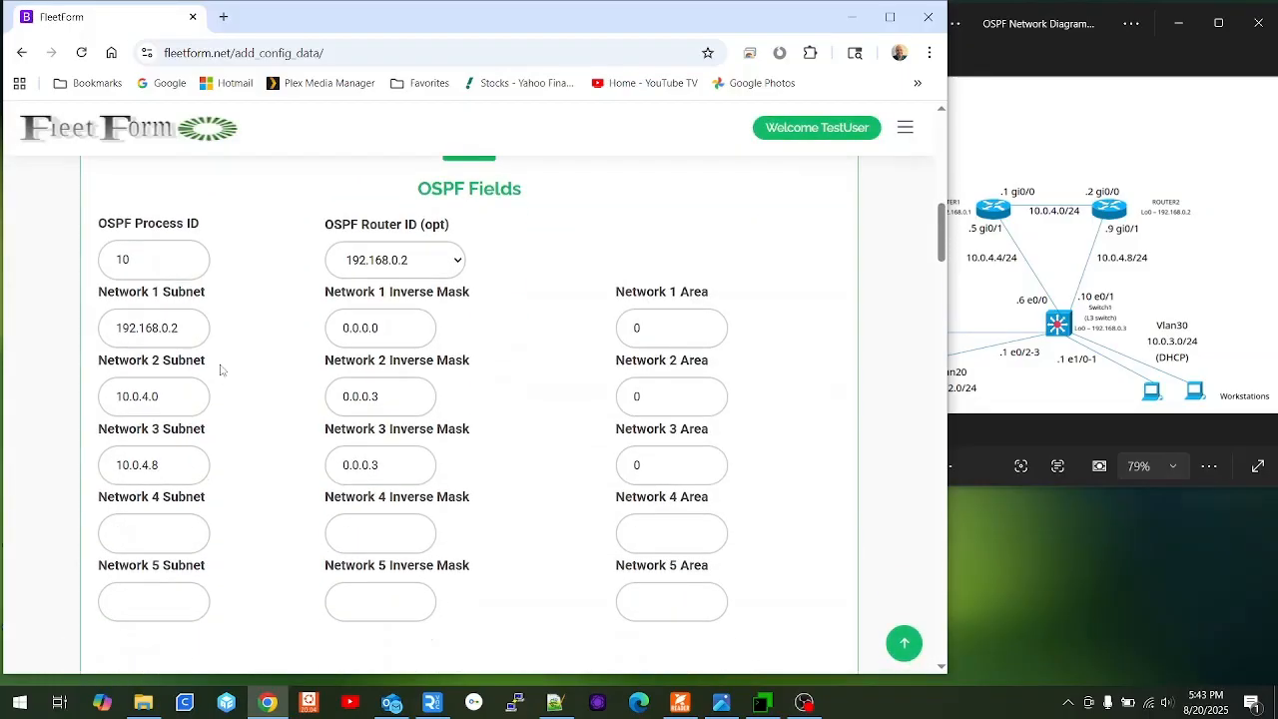
pyautogui.click(461, 259)
pyautogui.click(372, 418)
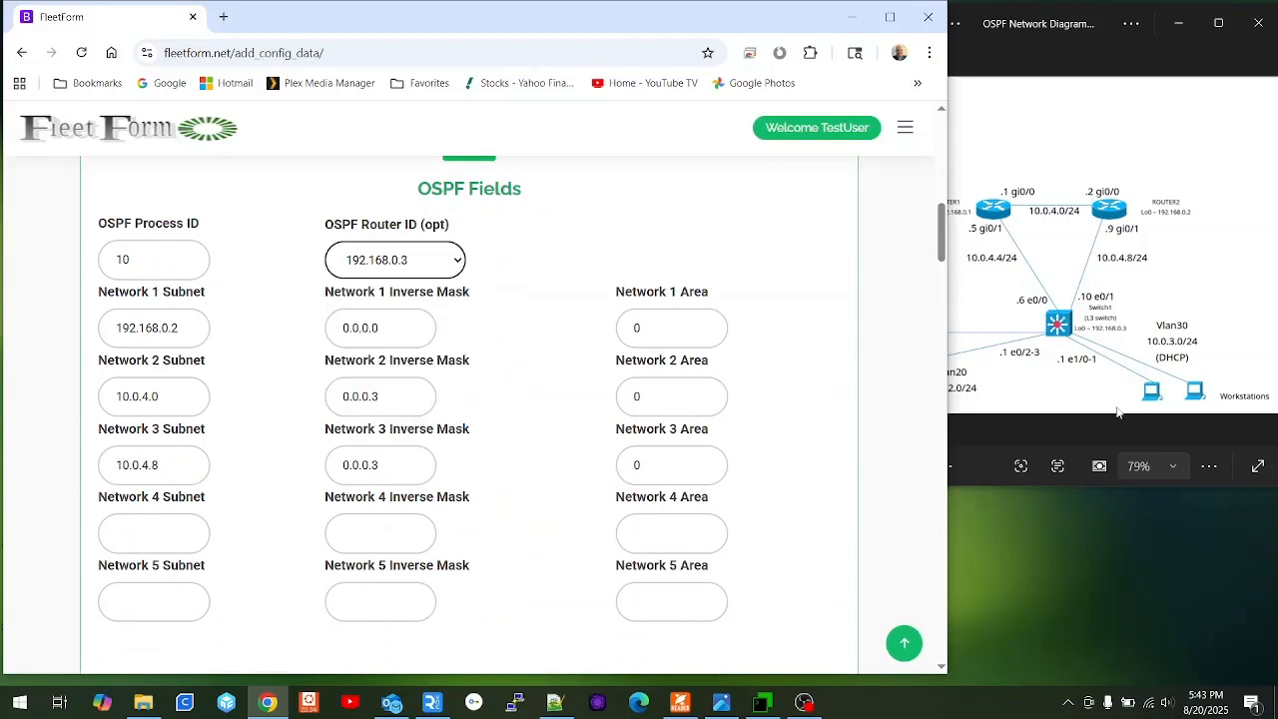
pyautogui.click(183, 320)
pyautogui.press('BackSpace')
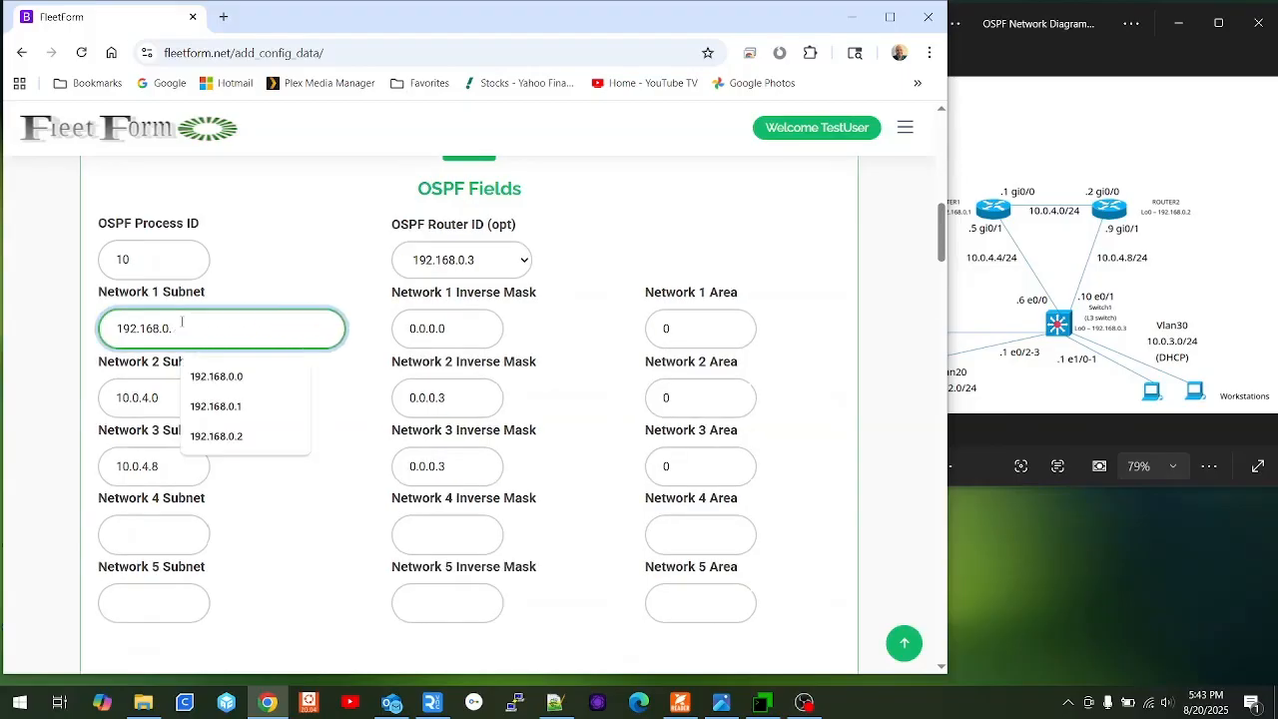
pyautogui.write('3')
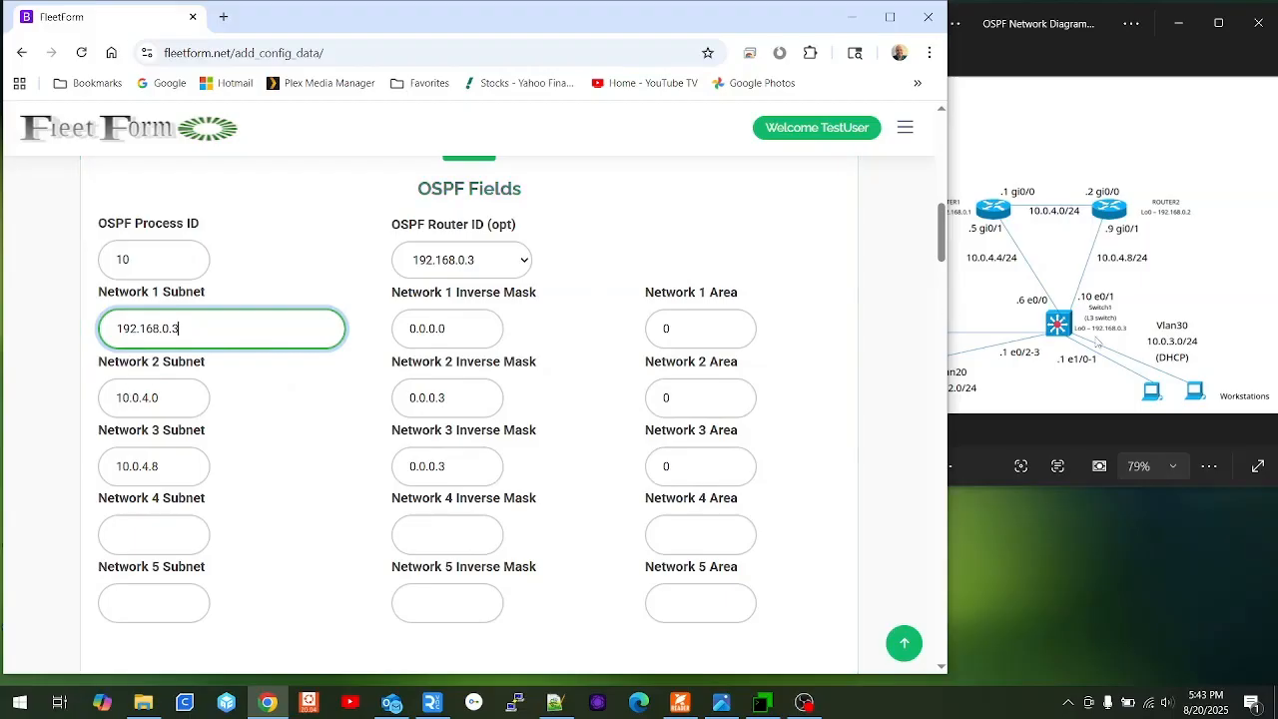
pyautogui.click(173, 398)
pyautogui.press('BackSpace')
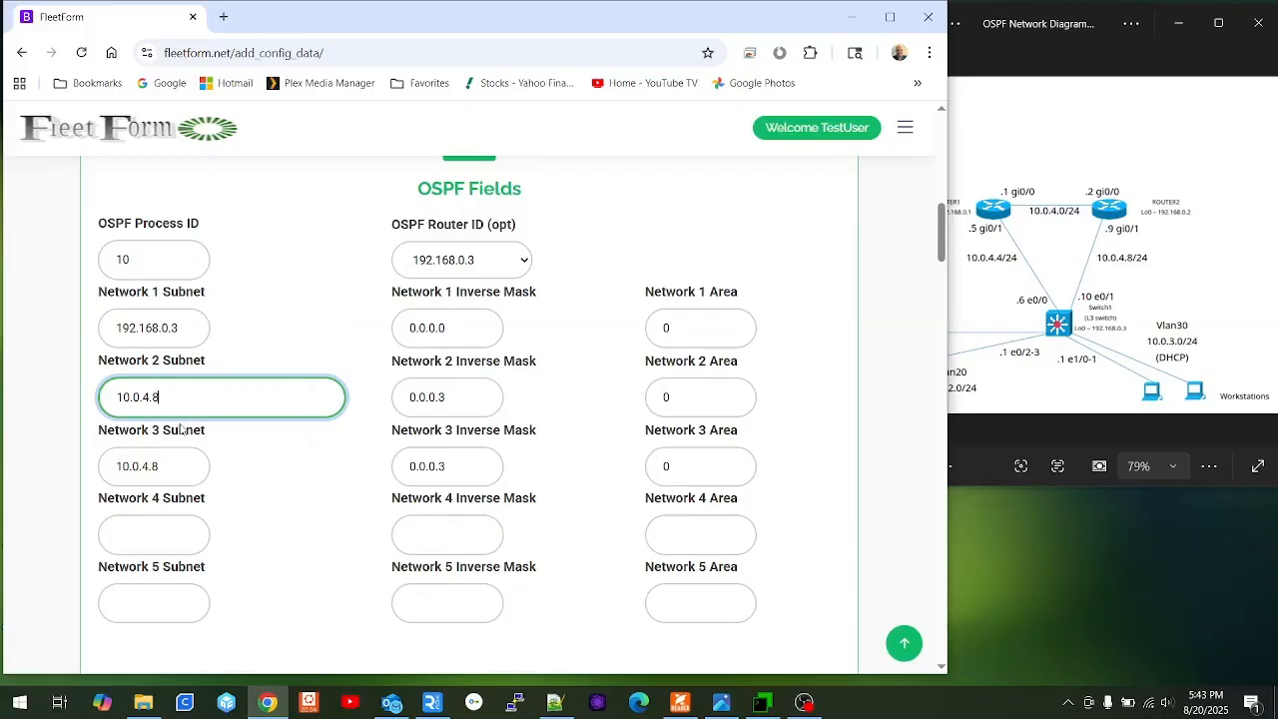
pyautogui.press('BackSpace')
pyautogui.write('4')
pyautogui.scroll(-1, 551, 439)
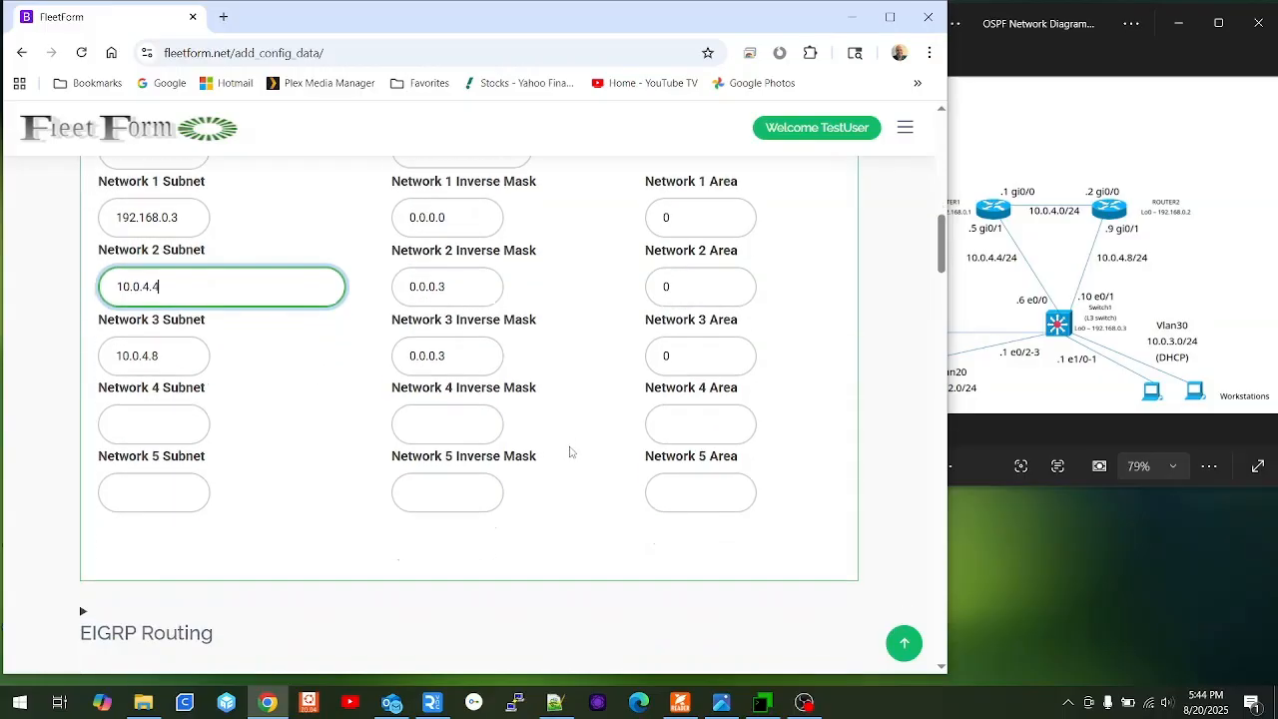
# Add OSPF Network 4 as 10.0.2.0 with inverse mask 0.0.0.255 in area 0.
pyautogui.click(148, 425)
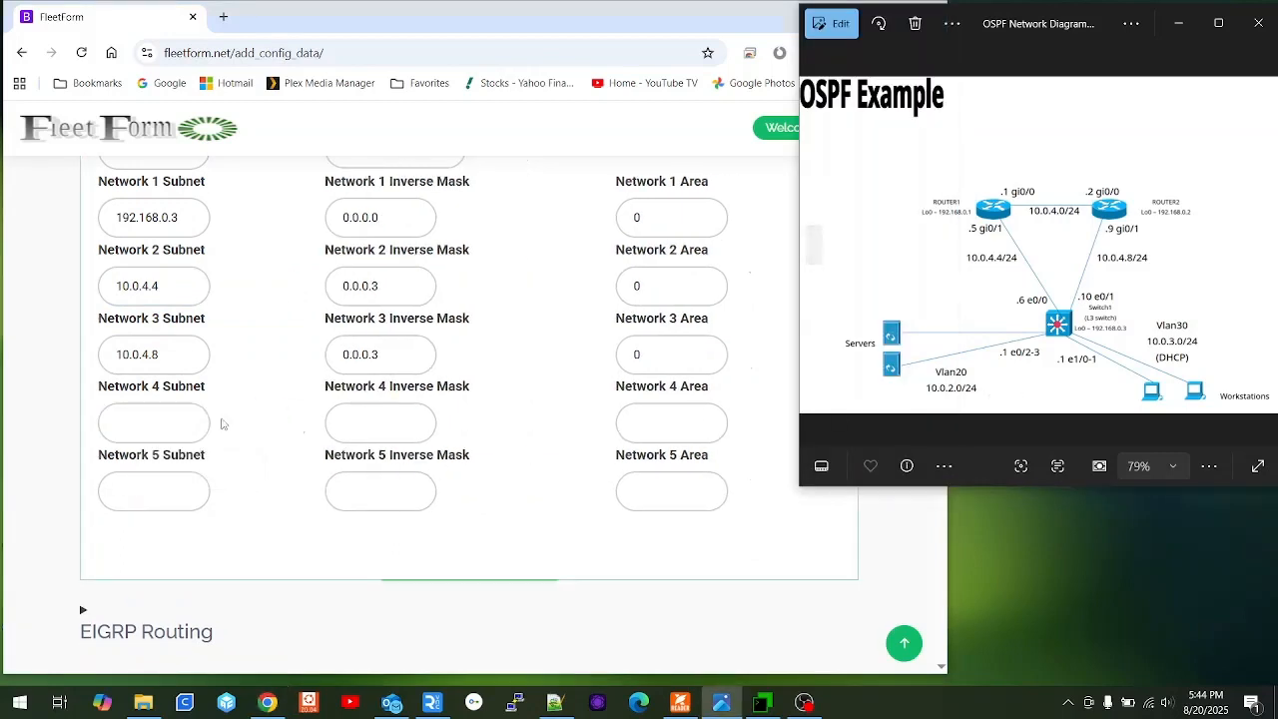
pyautogui.click(200, 422)
pyautogui.write('10.0.2.0')
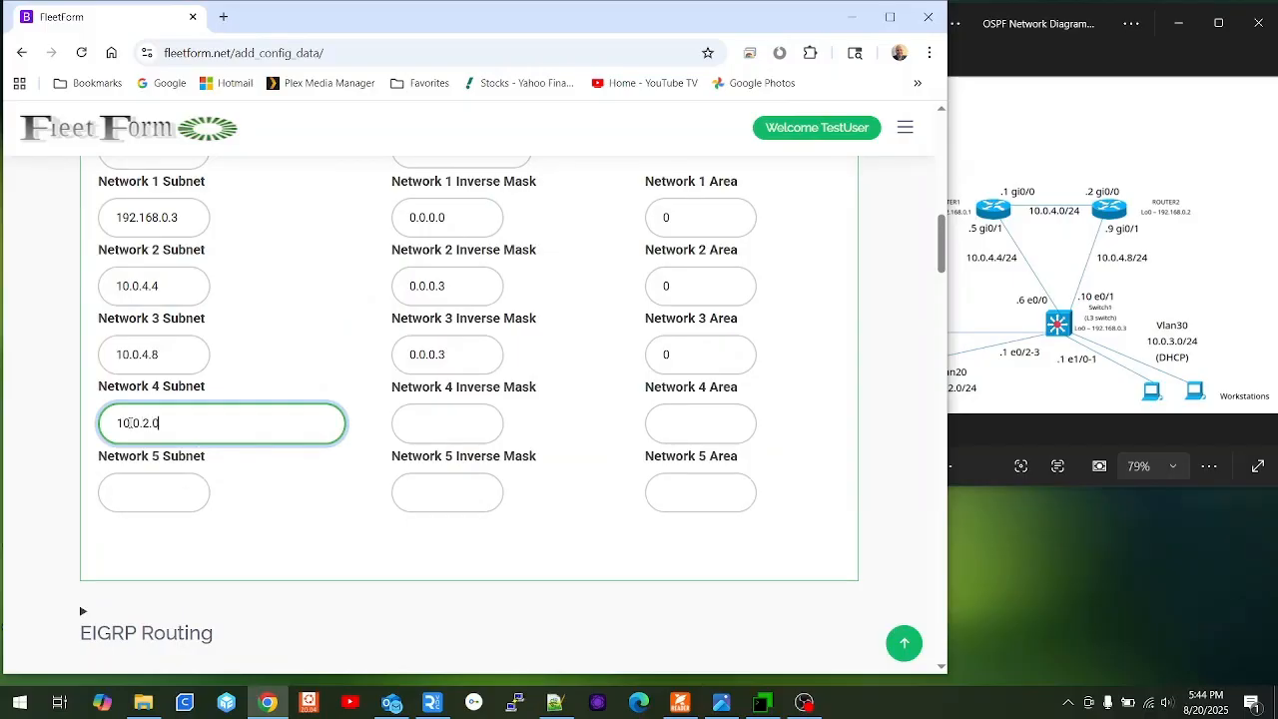
pyautogui.press('Tab')
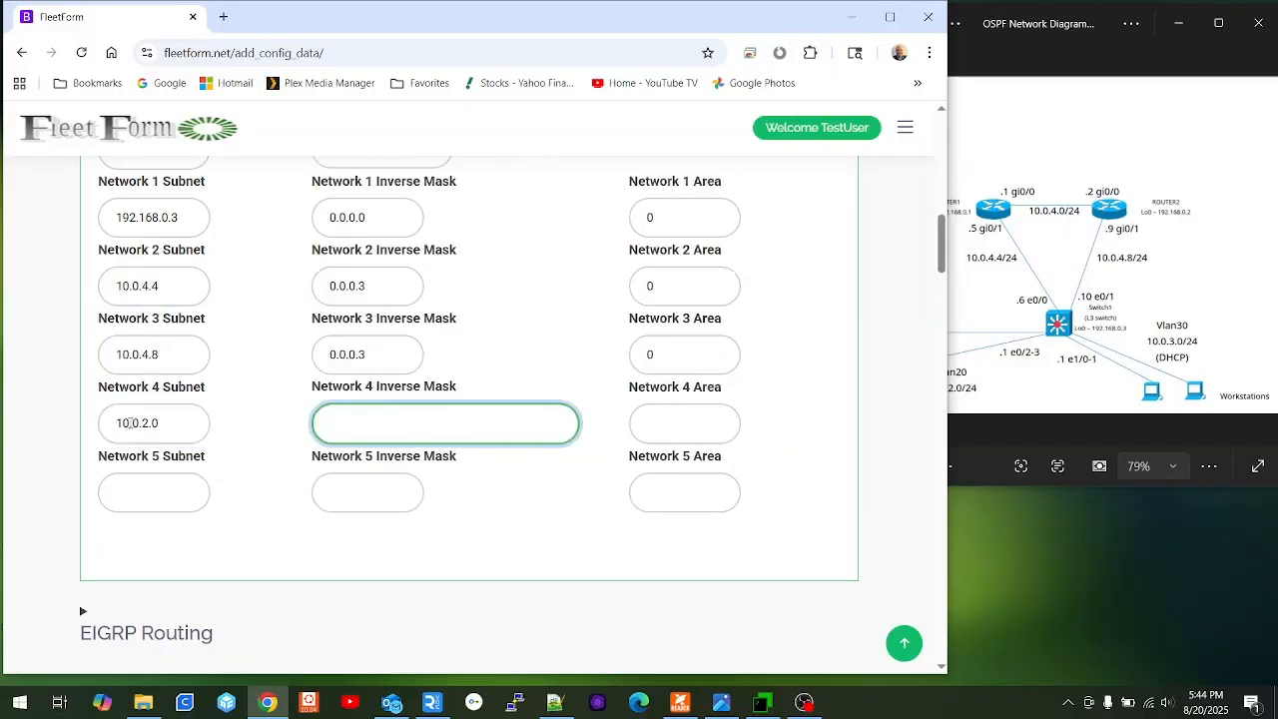
pyautogui.write('0.')
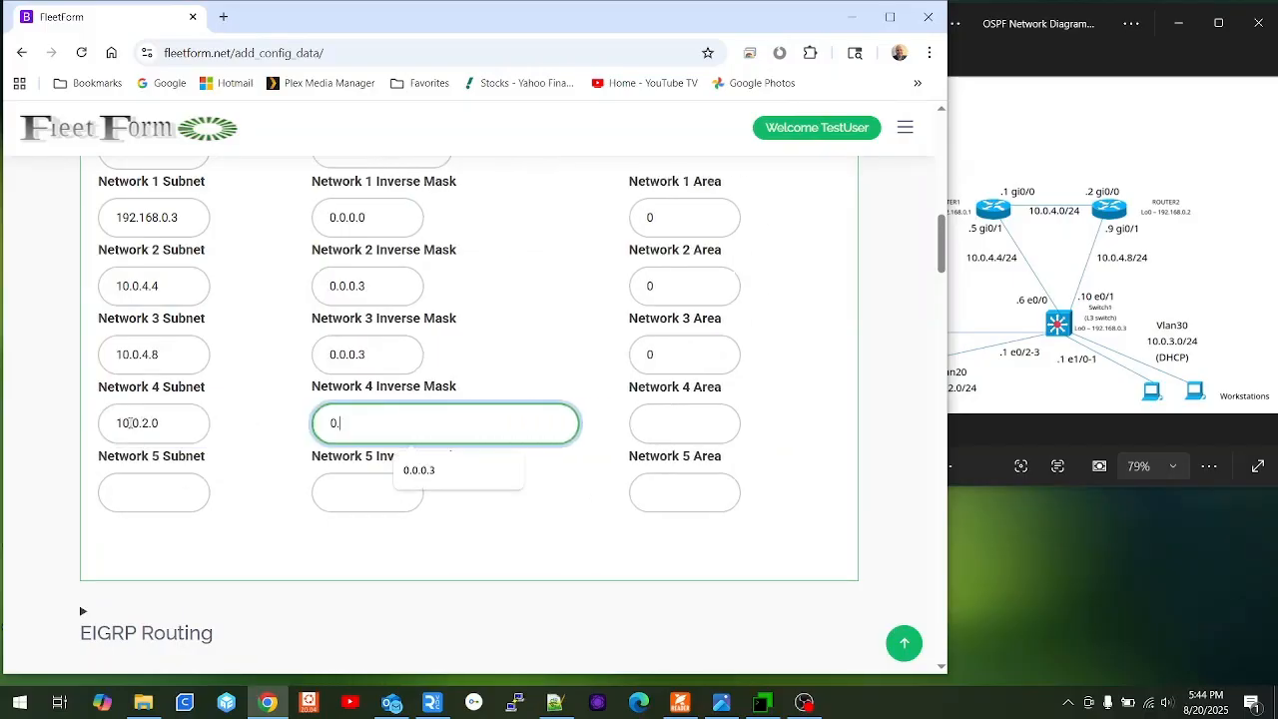
pyautogui.write('0.0.255')
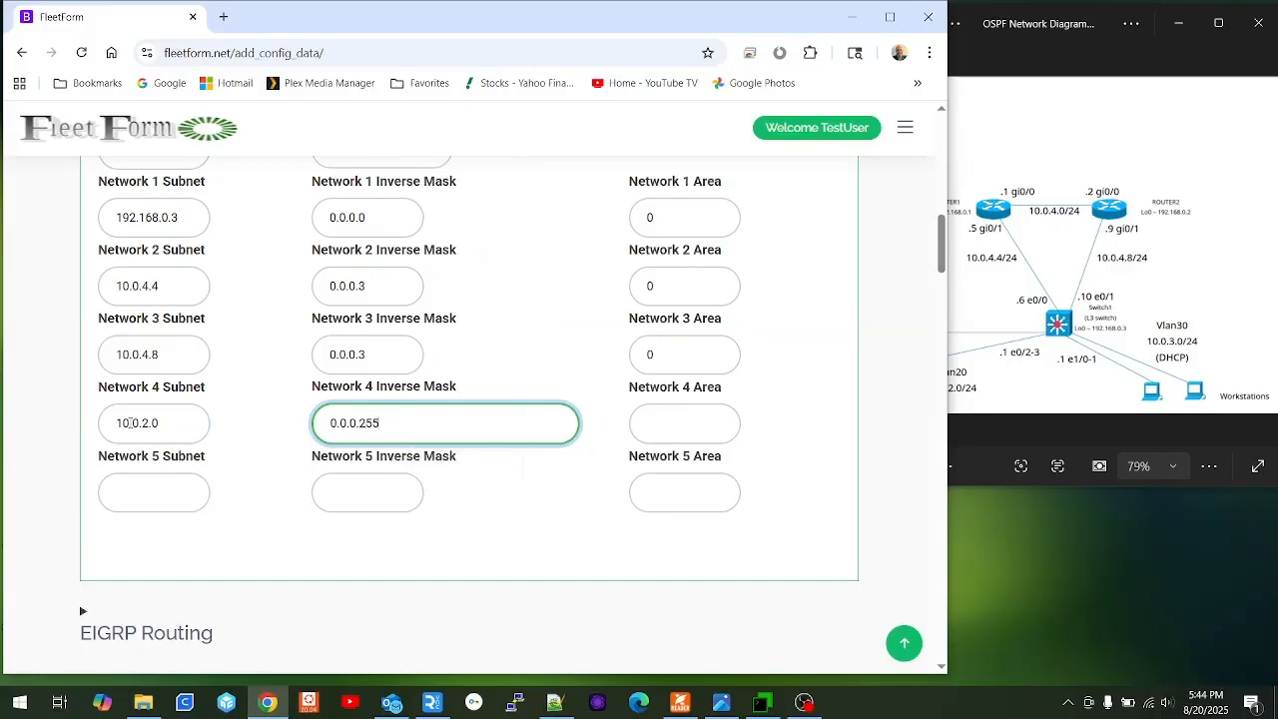
pyautogui.press('Tab')
pyautogui.write('0')
# Add OSPF Network 5 as 10.0.3.0, 0.0.0.255, area 0, and update the config.
pyautogui.press('Tab')
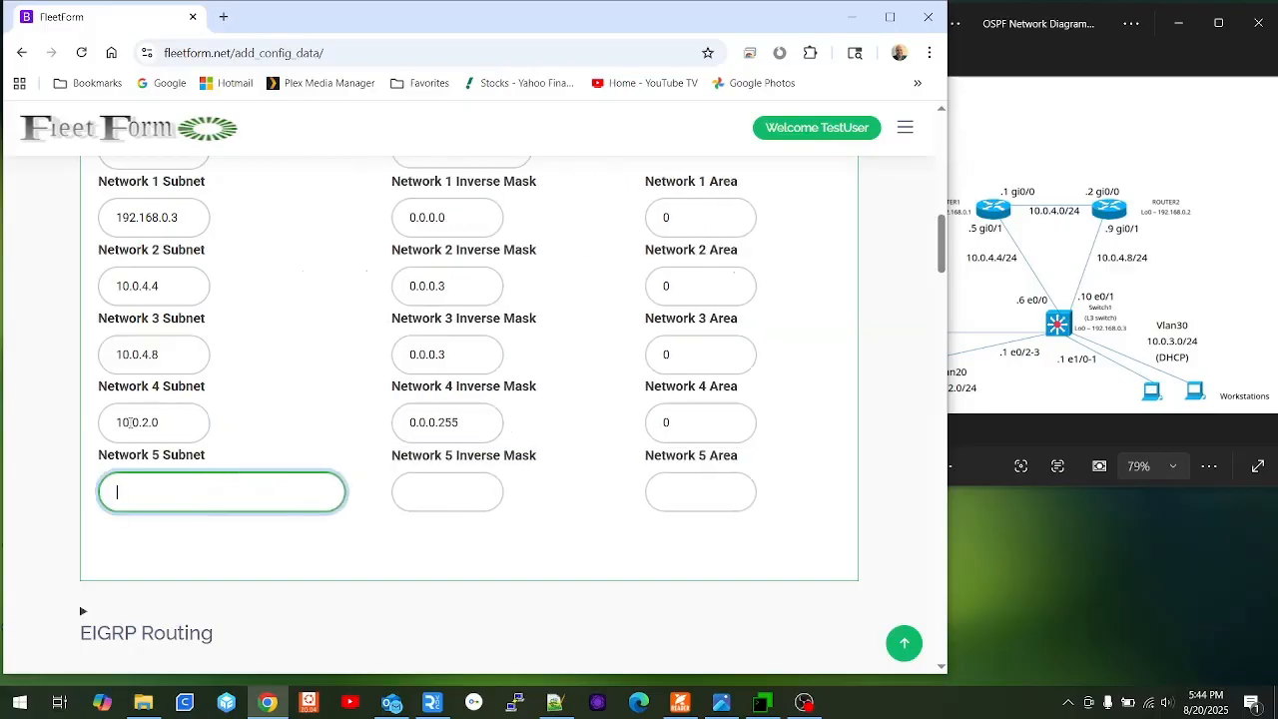
pyautogui.write('10.0.3')
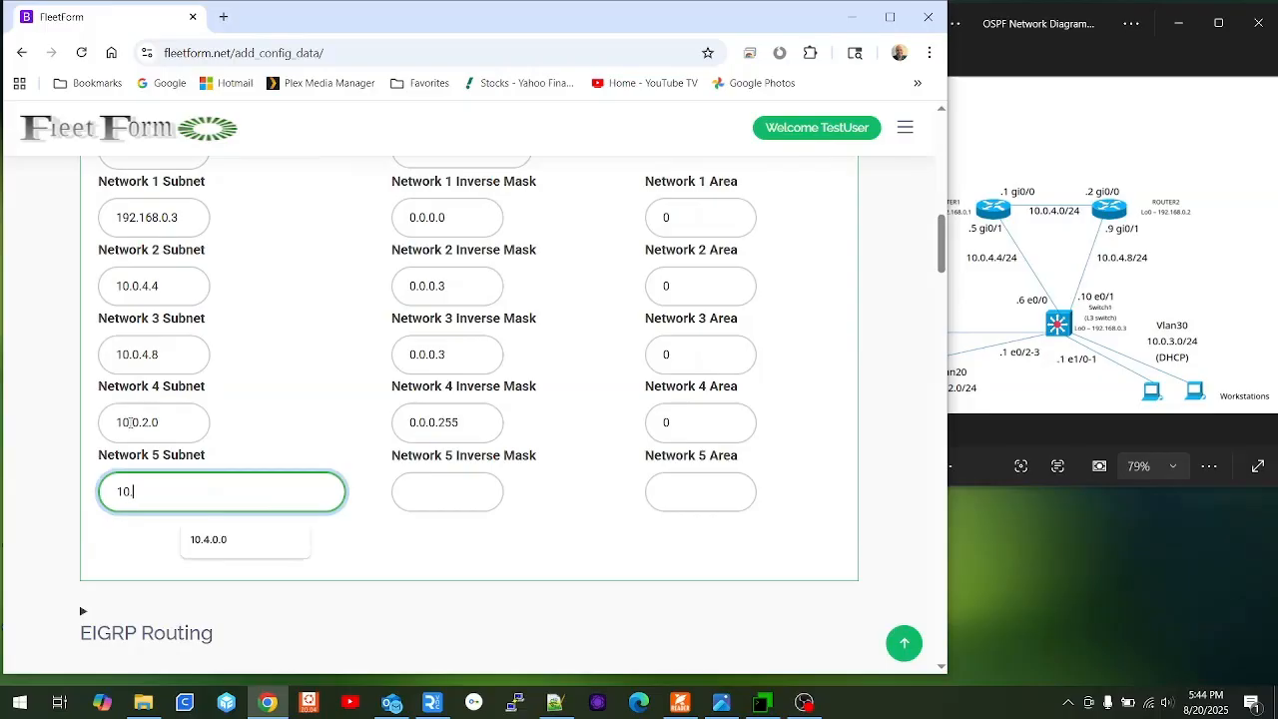
pyautogui.write('.0')
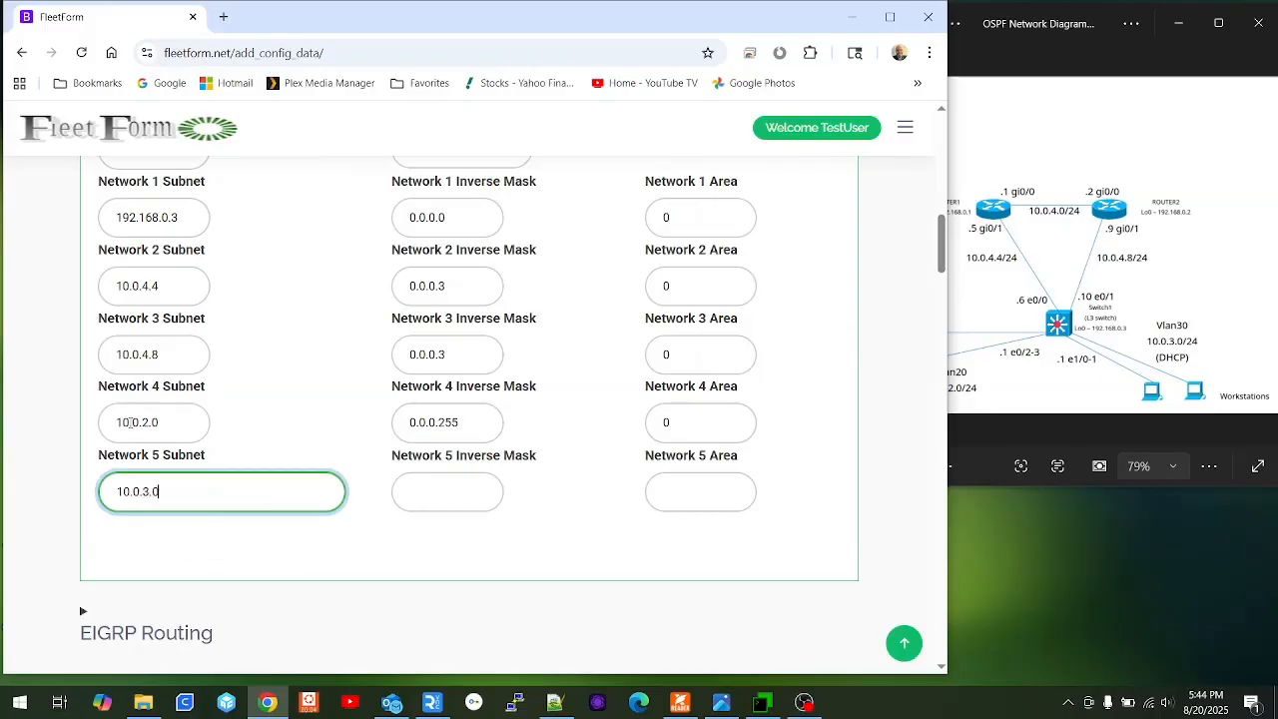
pyautogui.press('Tab')
pyautogui.write('0.0.0.255')
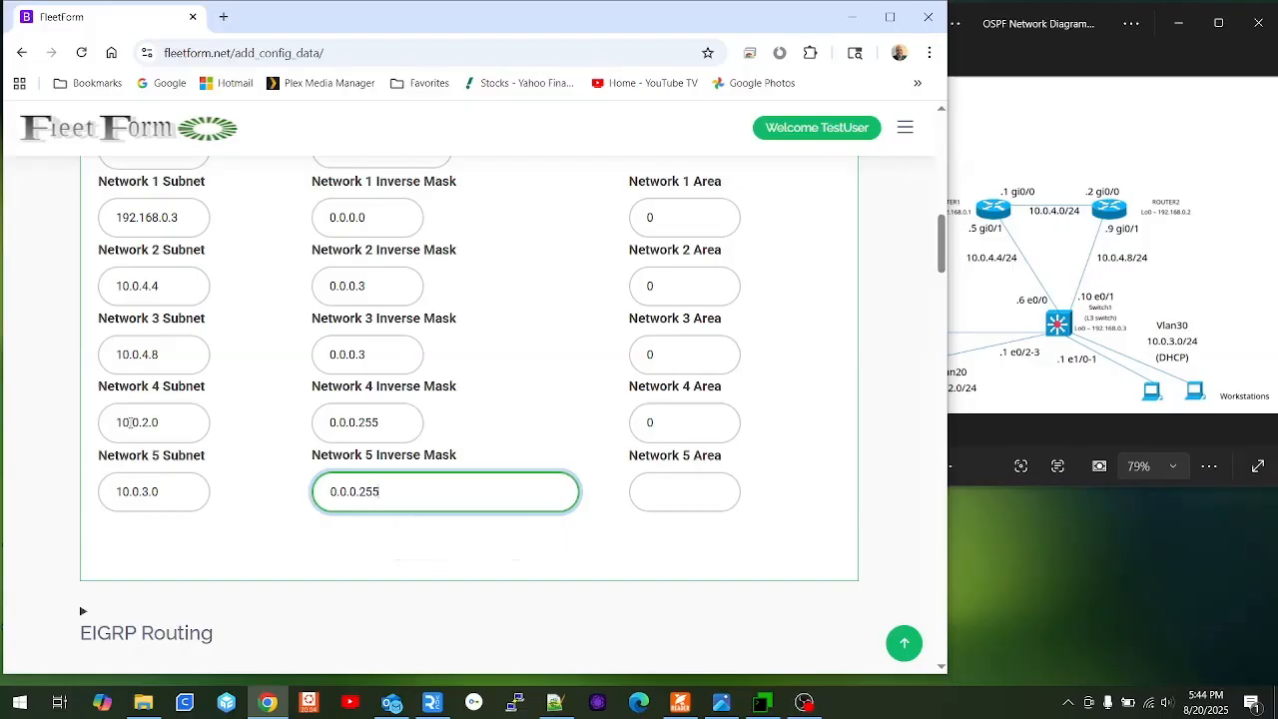
pyautogui.press('Tab')
pyautogui.write('0')
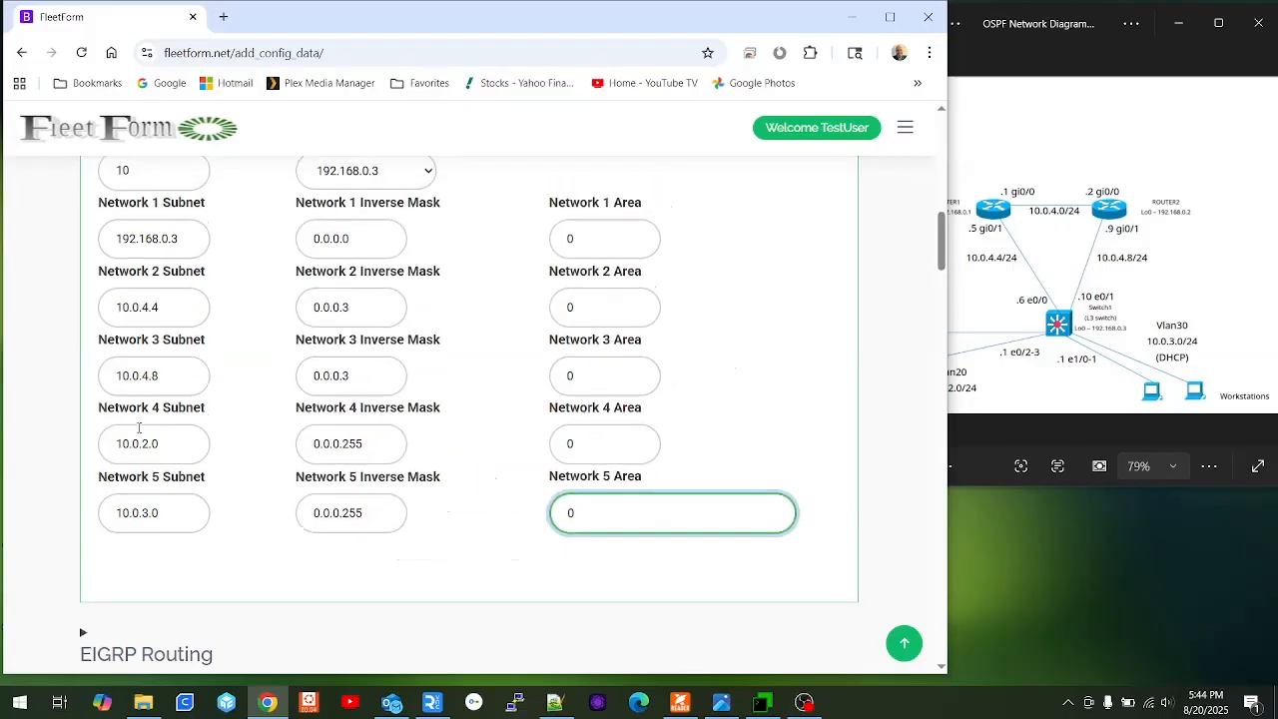
pyautogui.scroll(-3, 469, 499)
pyautogui.click(499, 567)
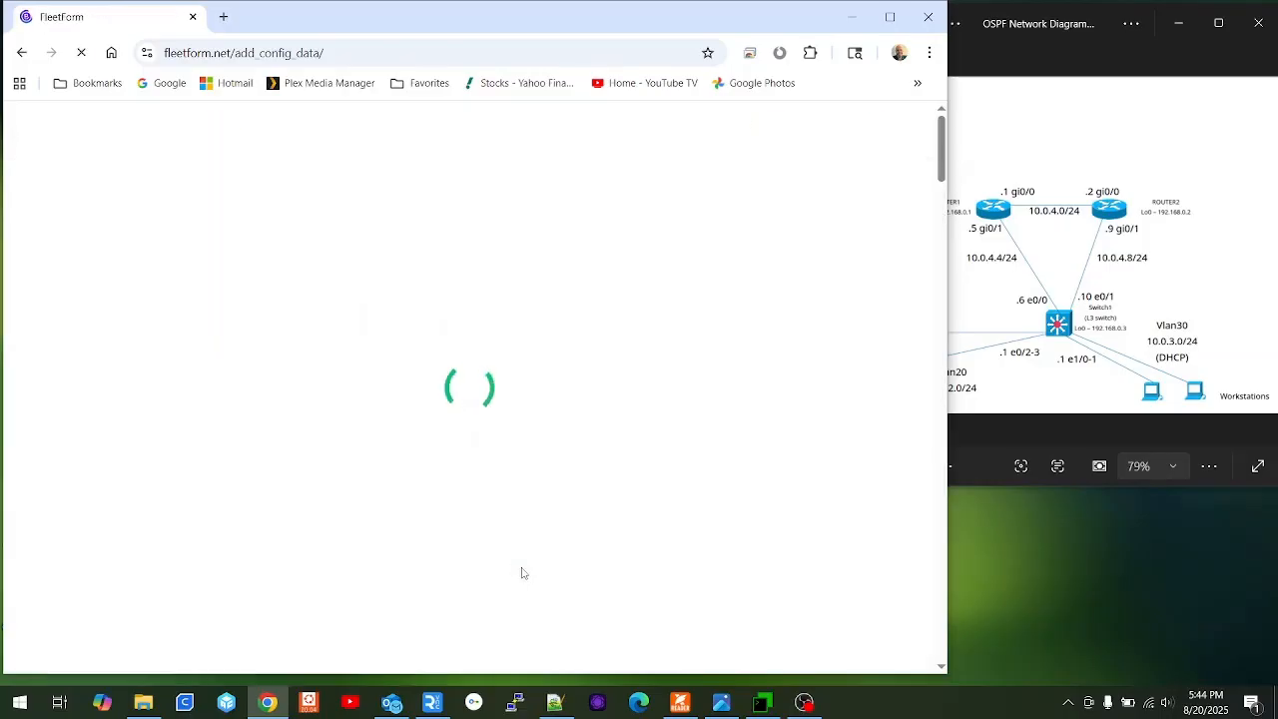
pyautogui.scroll(-2, 376, 388)
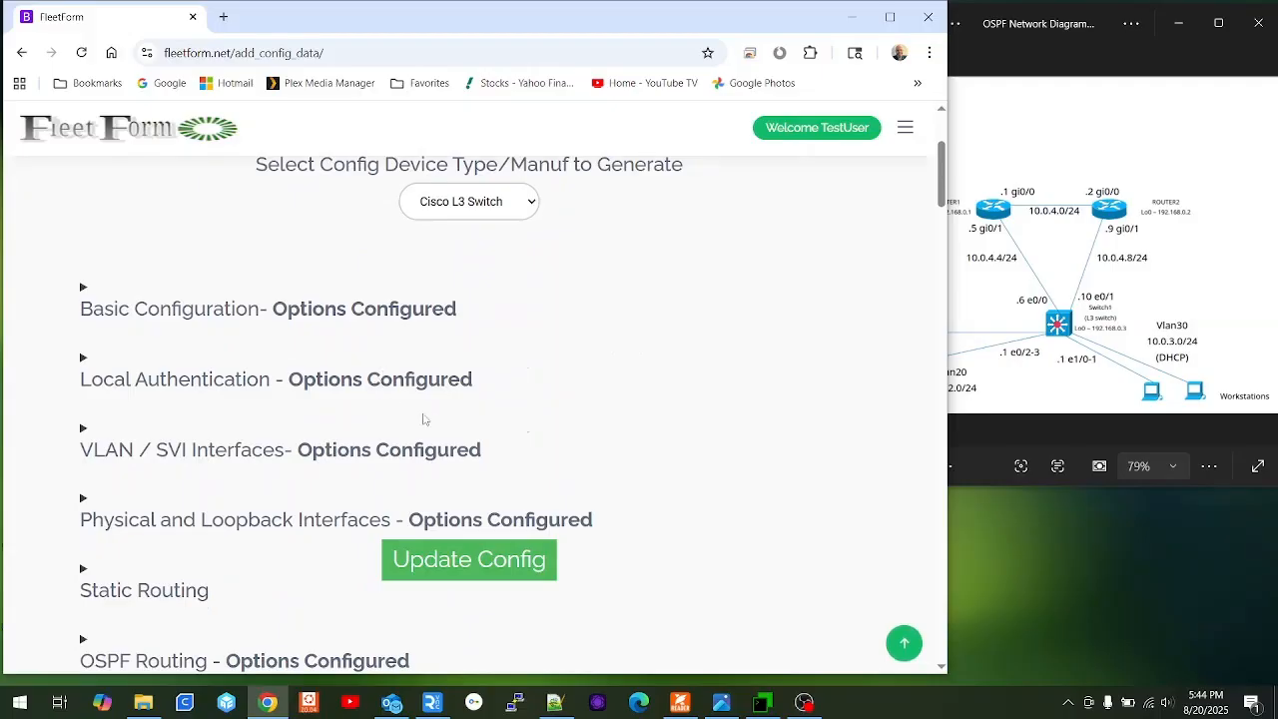
pyautogui.scroll(-5, 323, 363)
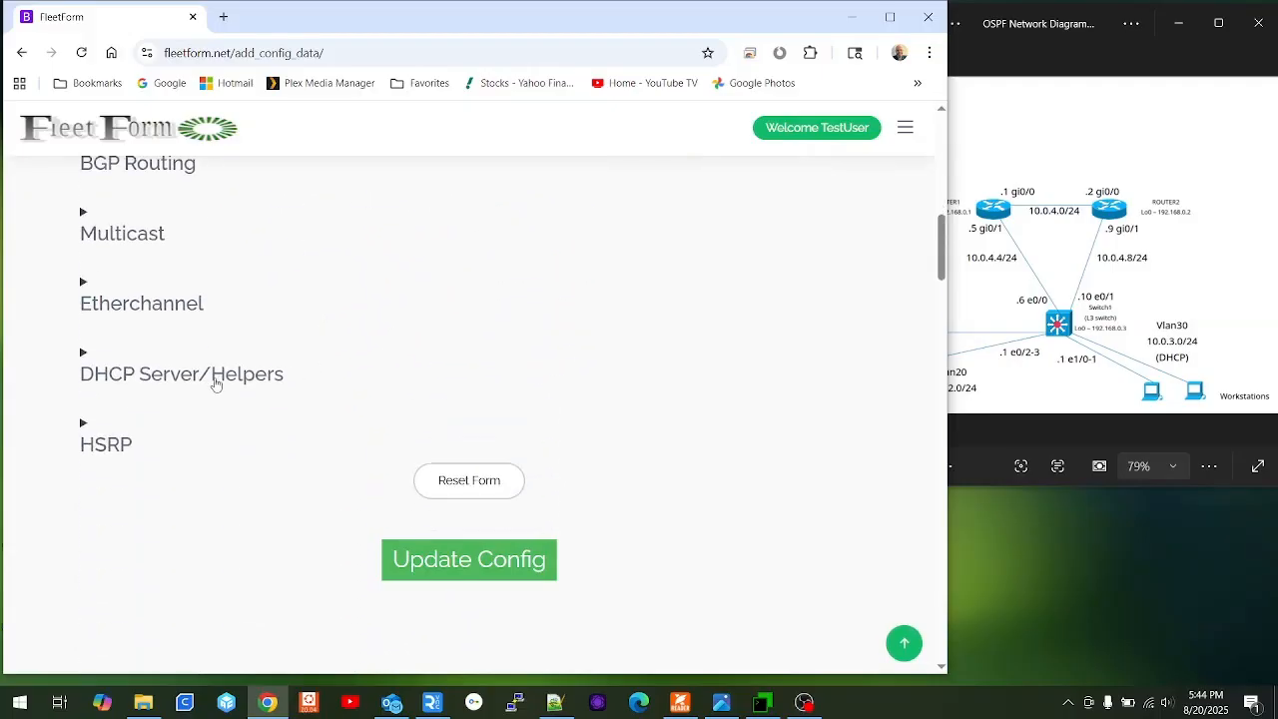
# Name the DHCP pool Workstations and exclude addresses 10.0.3.1 through 10.0.3.9.
pyautogui.click(217, 373)
pyautogui.scroll(-3, 203, 379)
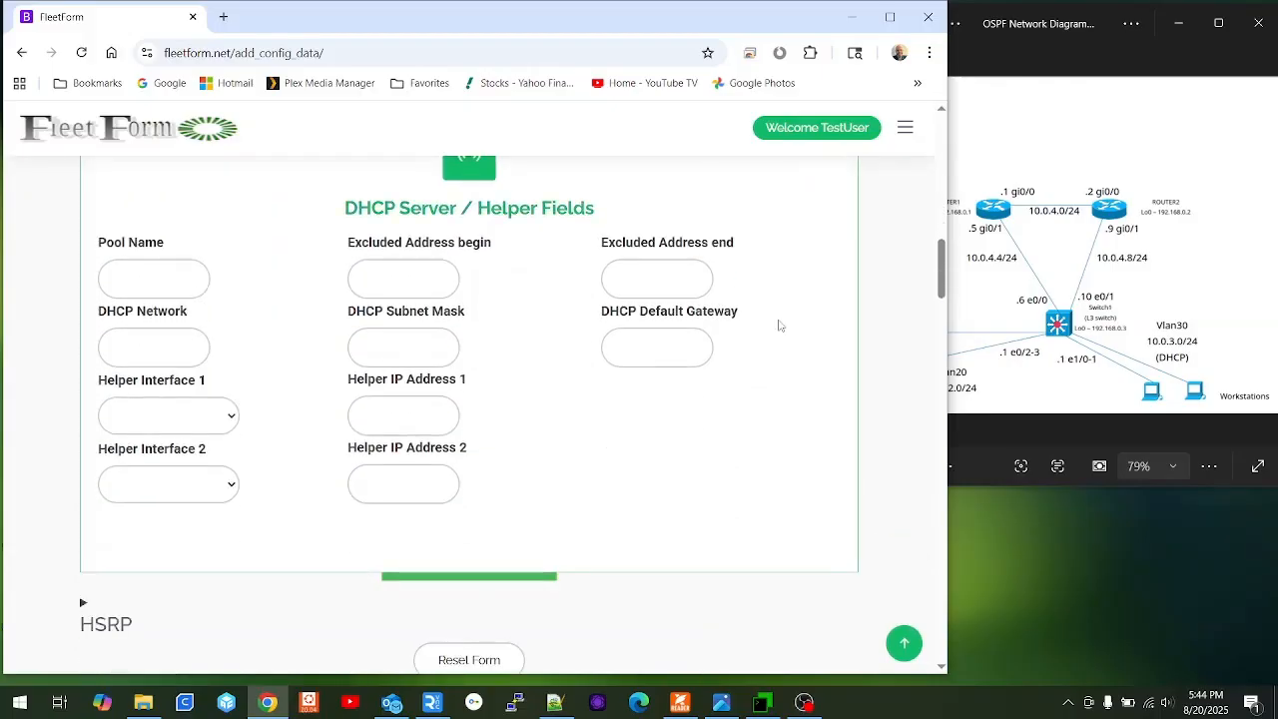
pyautogui.click(152, 275)
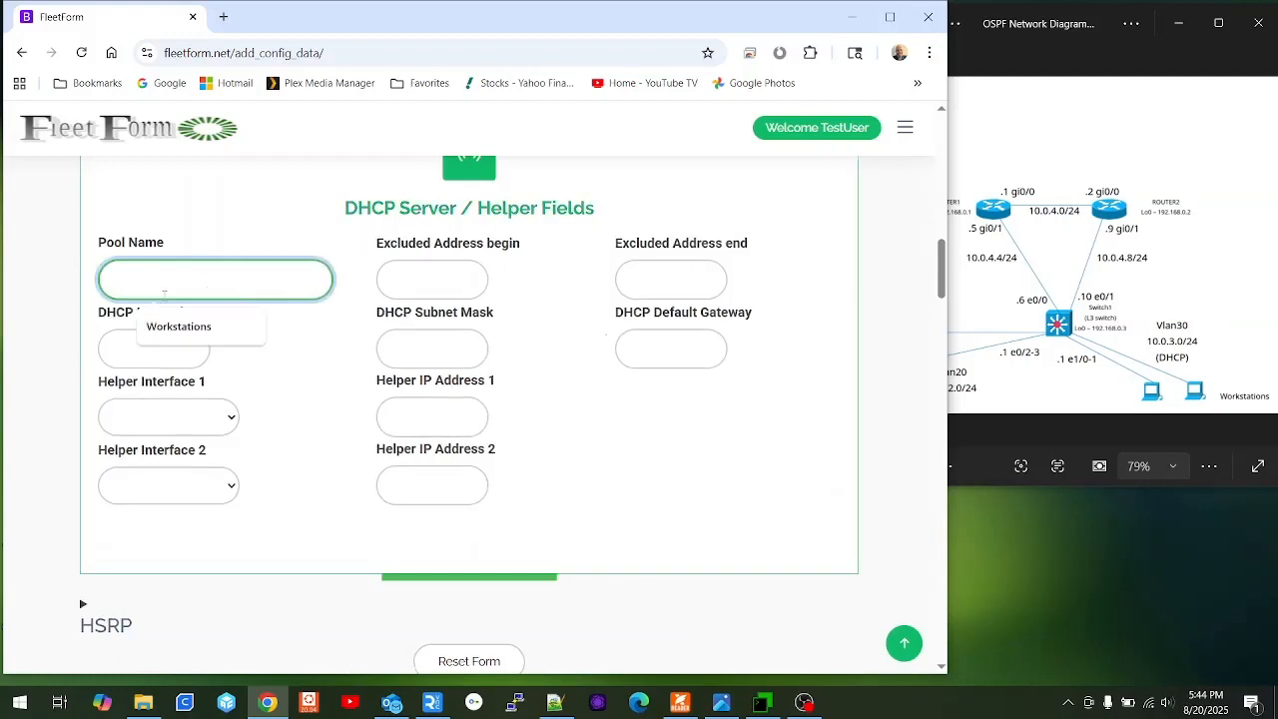
pyautogui.click(174, 327)
pyautogui.click(424, 270)
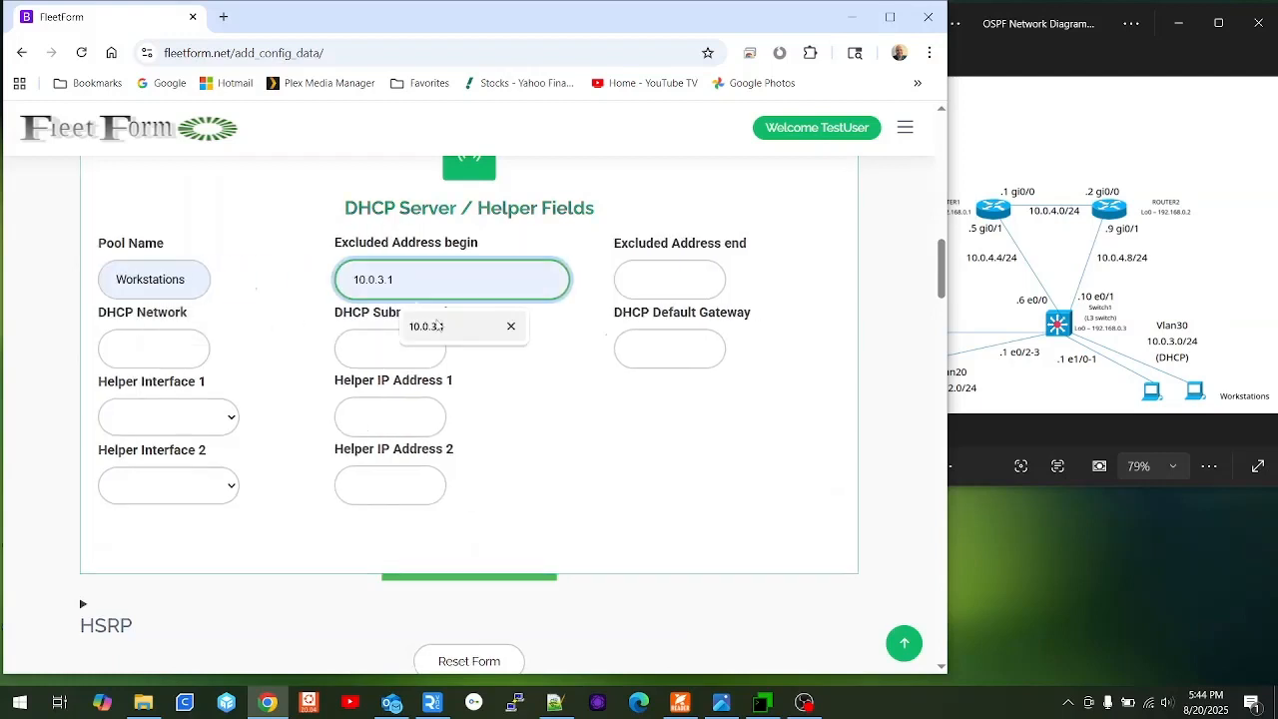
pyautogui.click(426, 327)
pyautogui.click(639, 285)
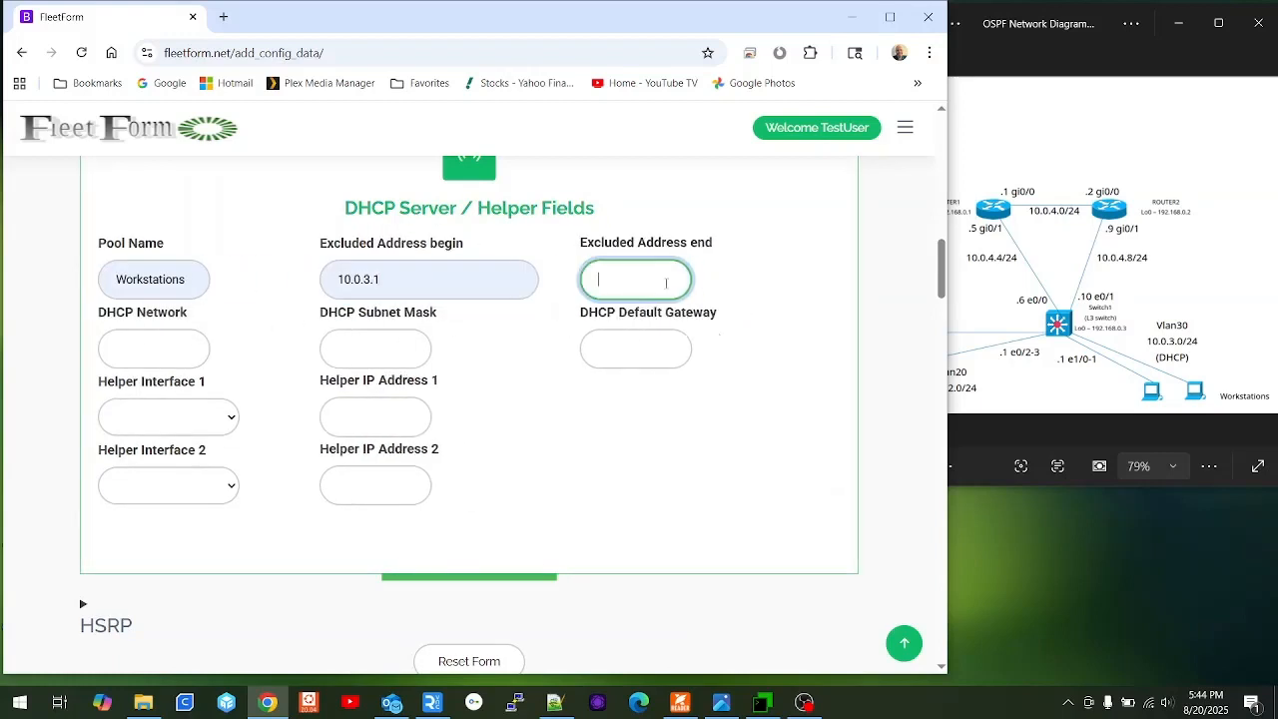
pyautogui.click(667, 331)
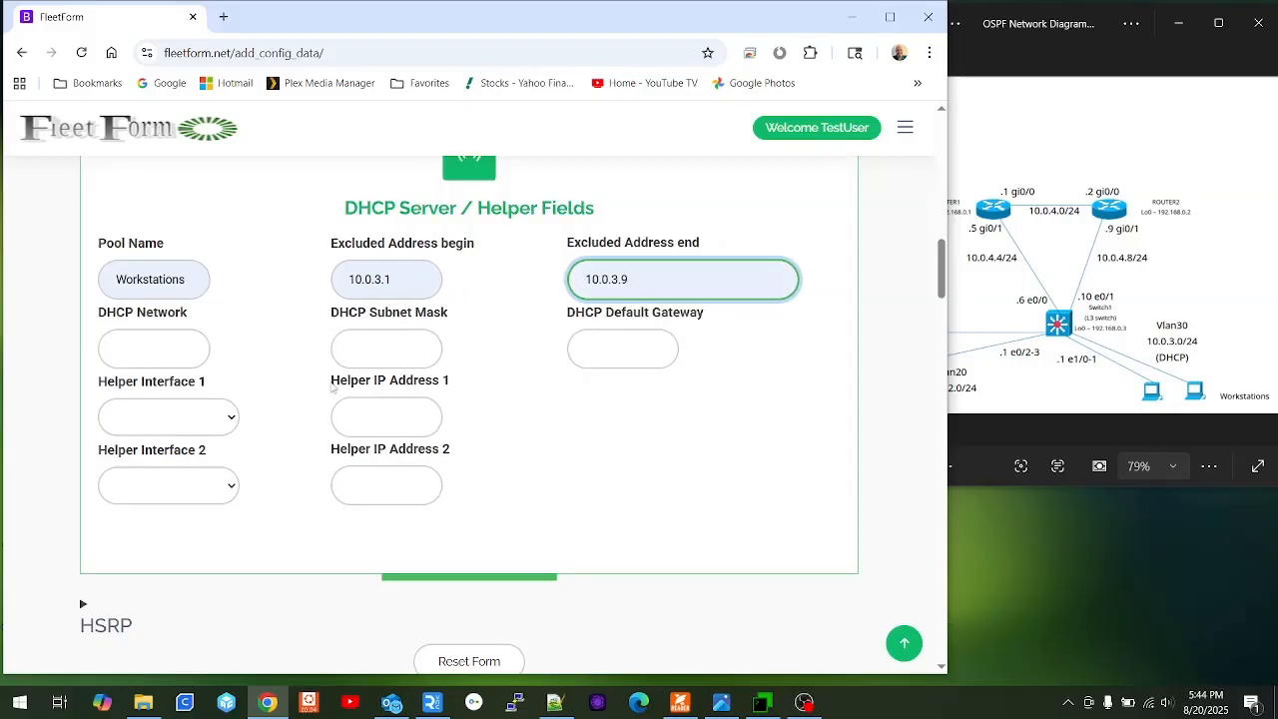
# Set the DHCP network to 10.0.3.0 with subnet mask 255.255.255.0.
pyautogui.click(117, 347)
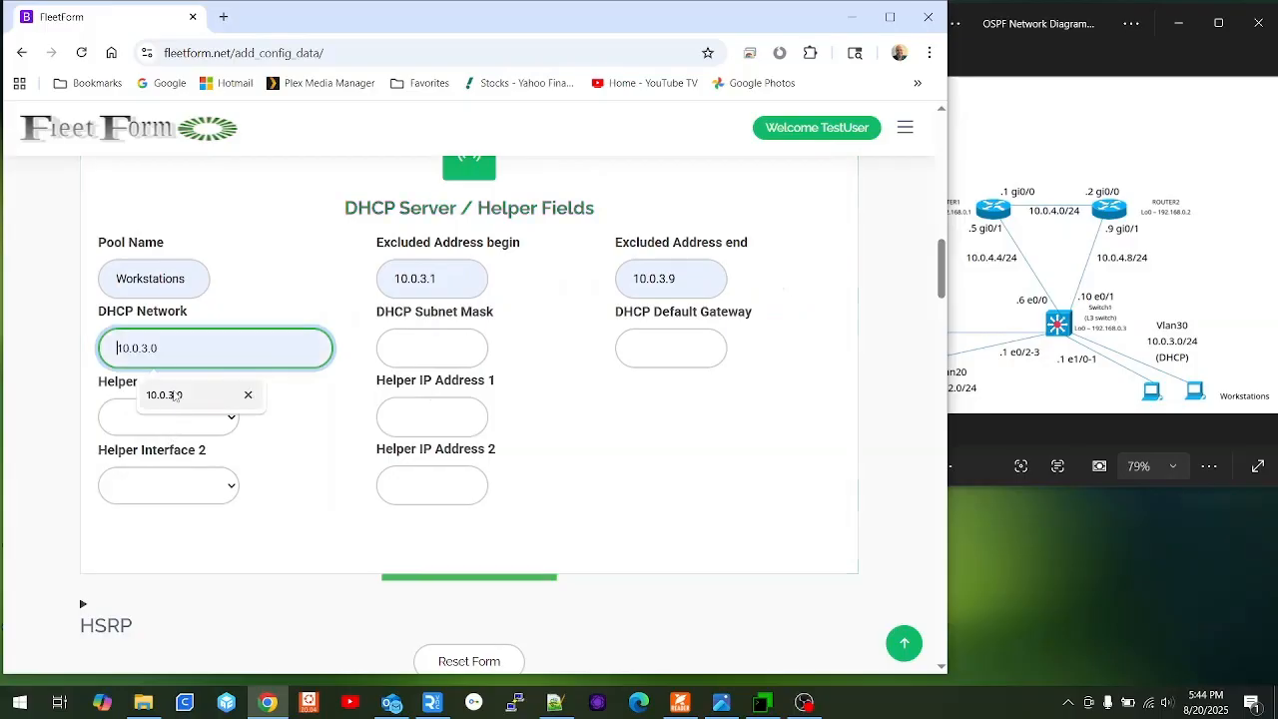
pyautogui.click(189, 396)
pyautogui.click(420, 347)
pyautogui.click(459, 395)
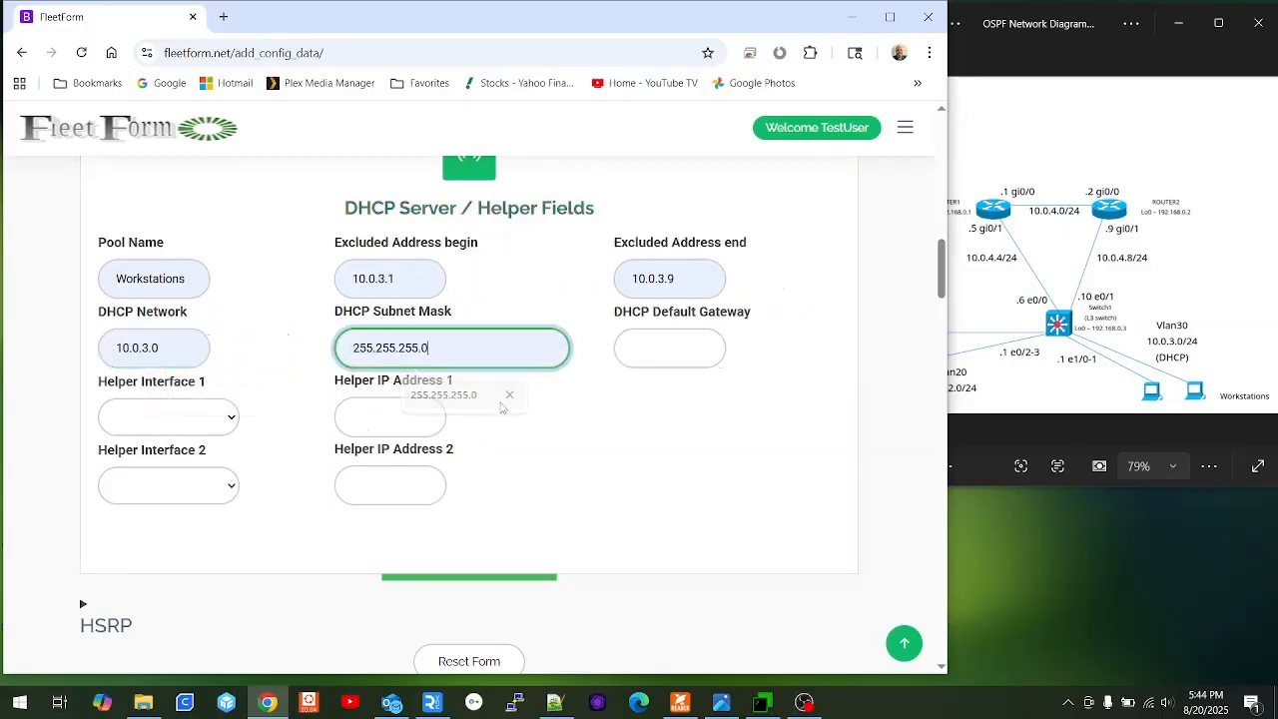
pyautogui.click(624, 348)
# Set the DHCP default gateway to 10.0.3.1 and regenerate the Switch1 config.
pyautogui.click(657, 397)
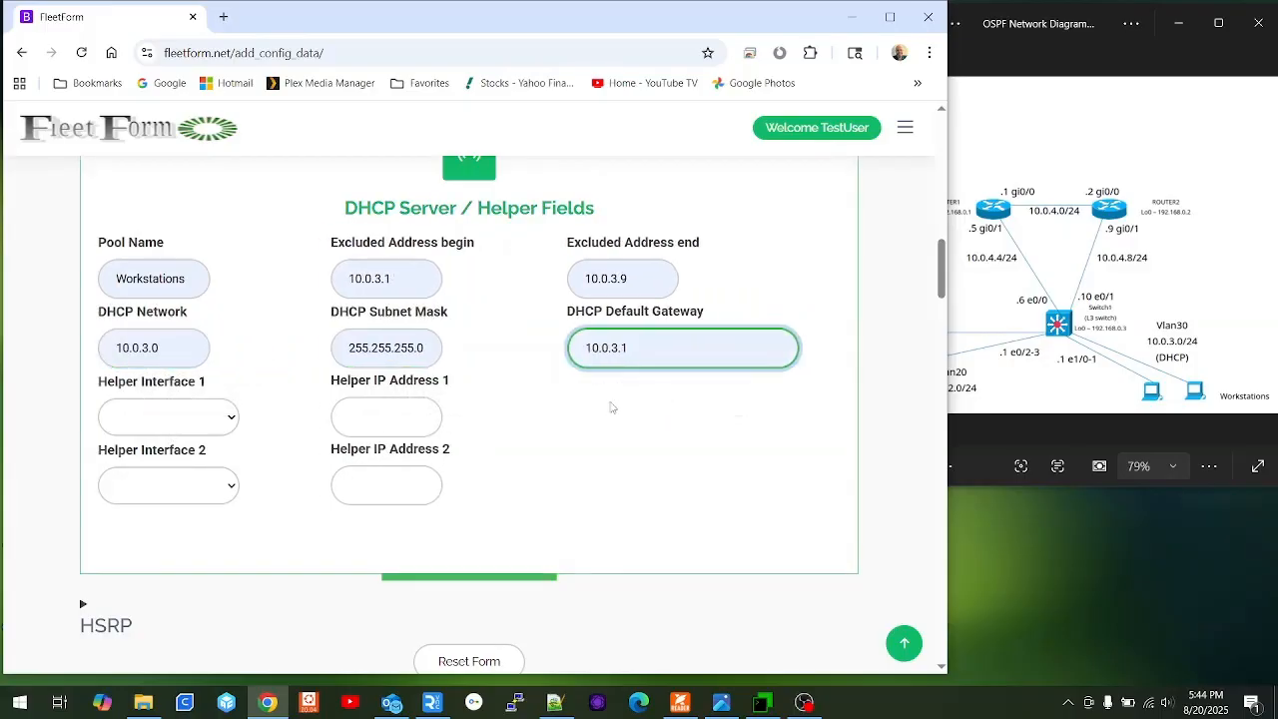
pyautogui.scroll(-2, 604, 420)
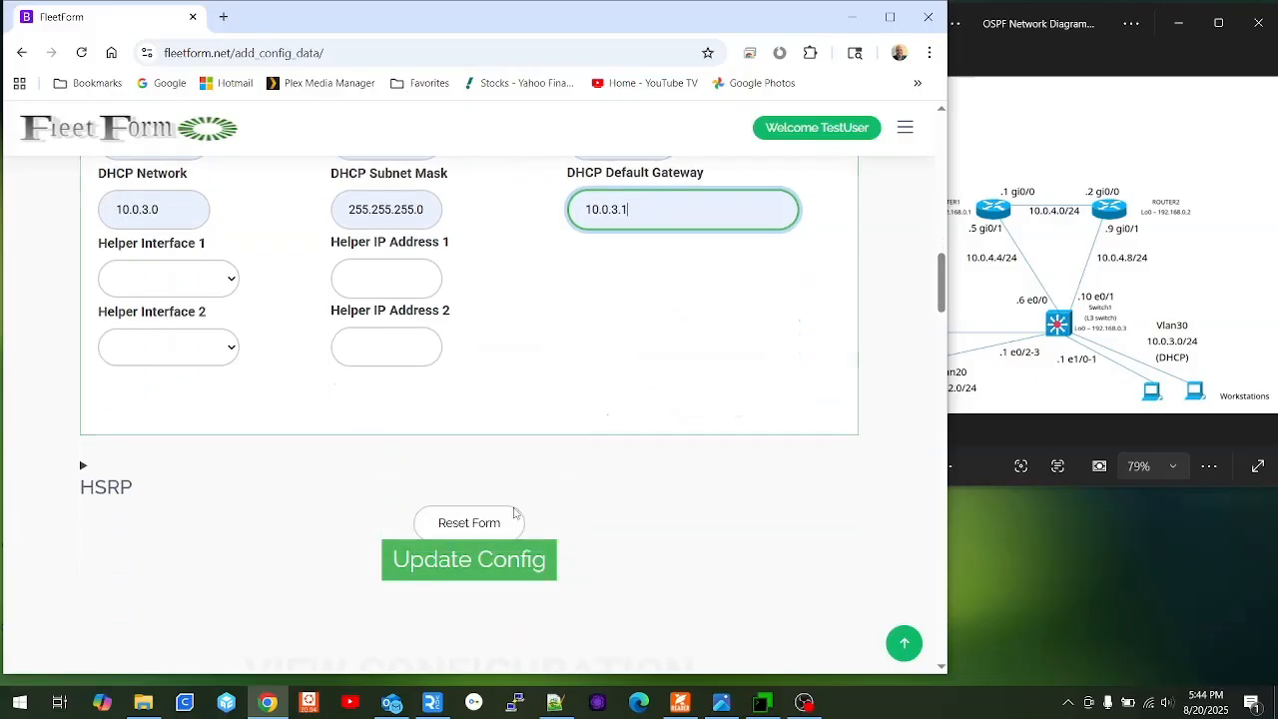
pyautogui.click(449, 571)
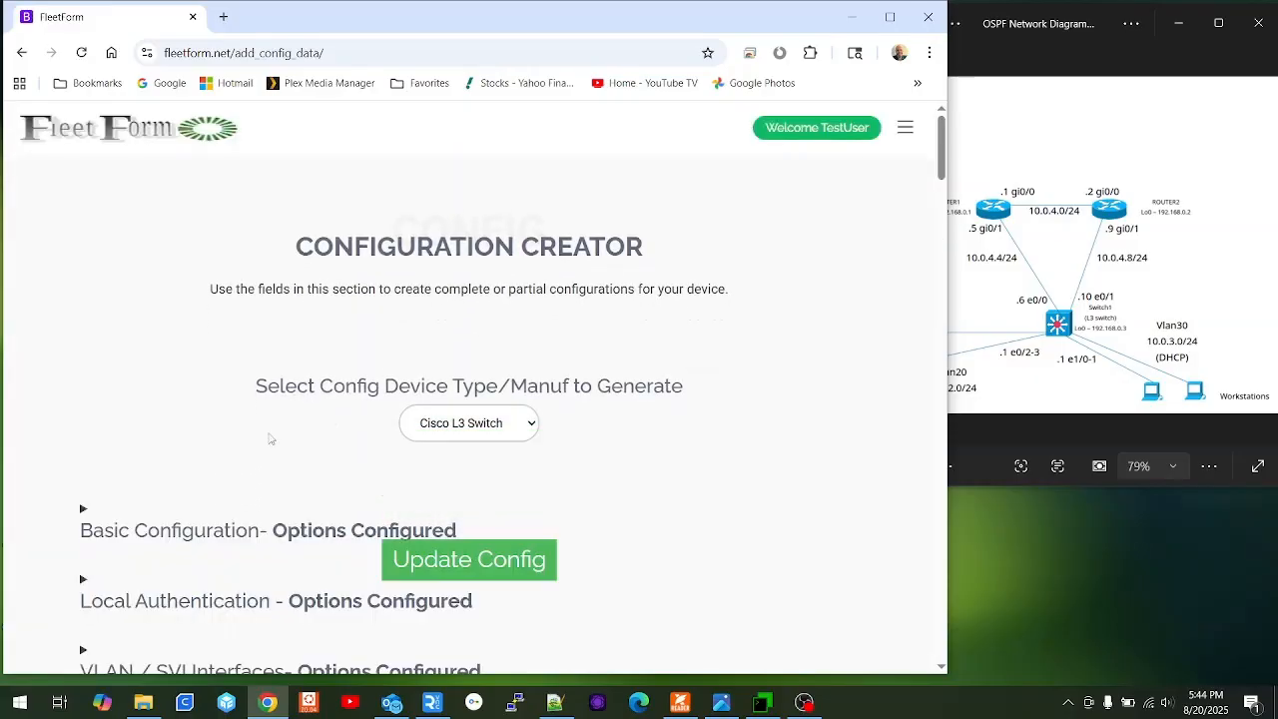
pyautogui.scroll(-15, 157, 450)
pyautogui.scroll(-3, 157, 451)
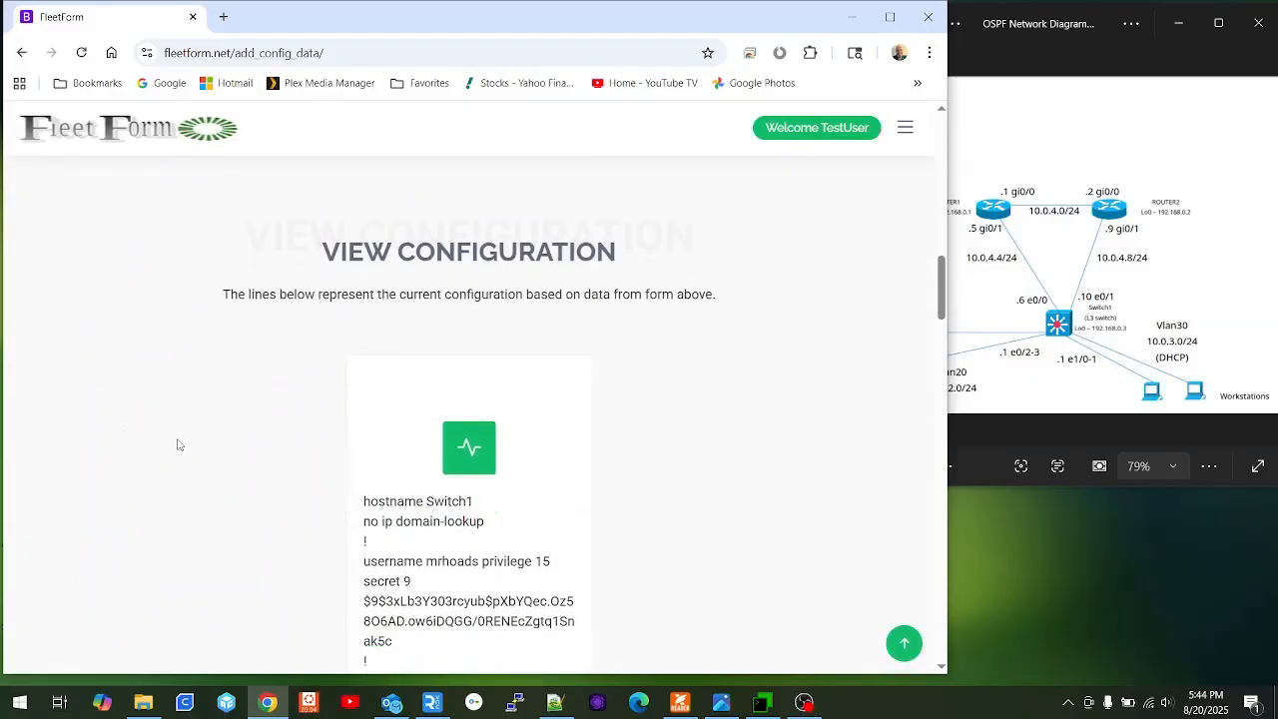
# Copy the entire generated Switch1 configuration text.
pyautogui.moveTo(361, 294); pyautogui.dragTo(516, 559)
pyautogui.rightClick(405, 487)
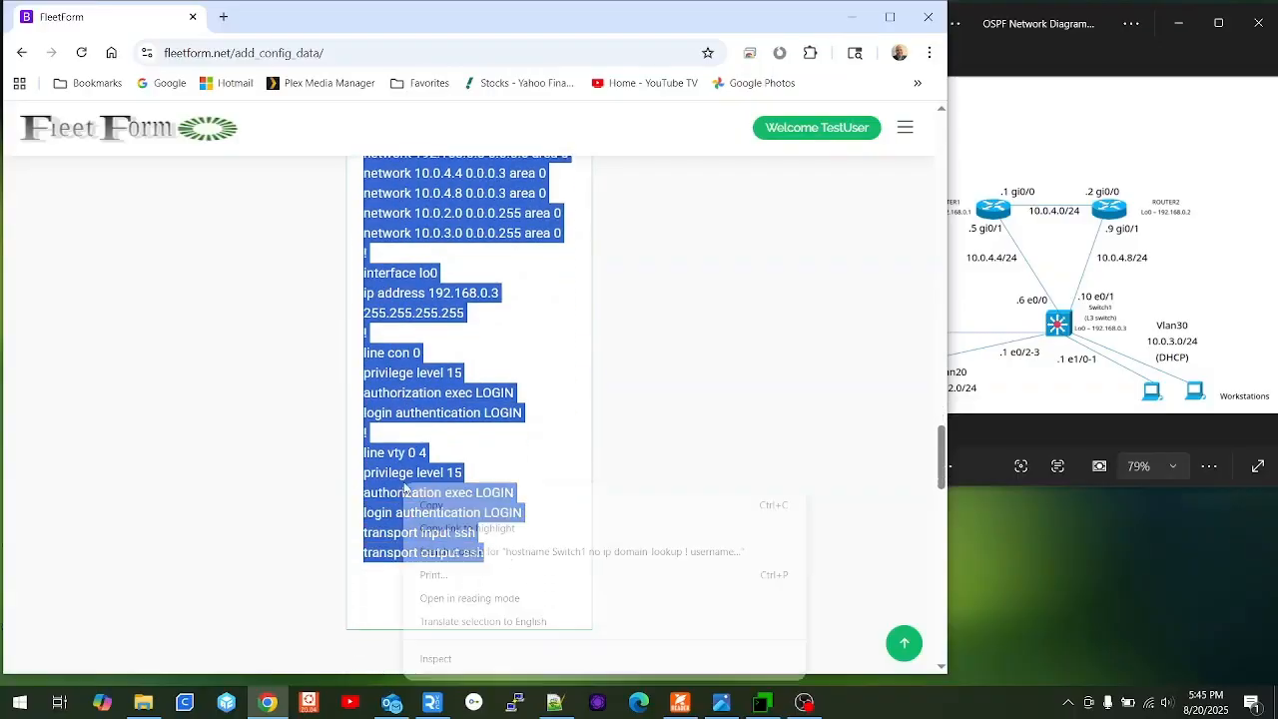
pyautogui.click(442, 505)
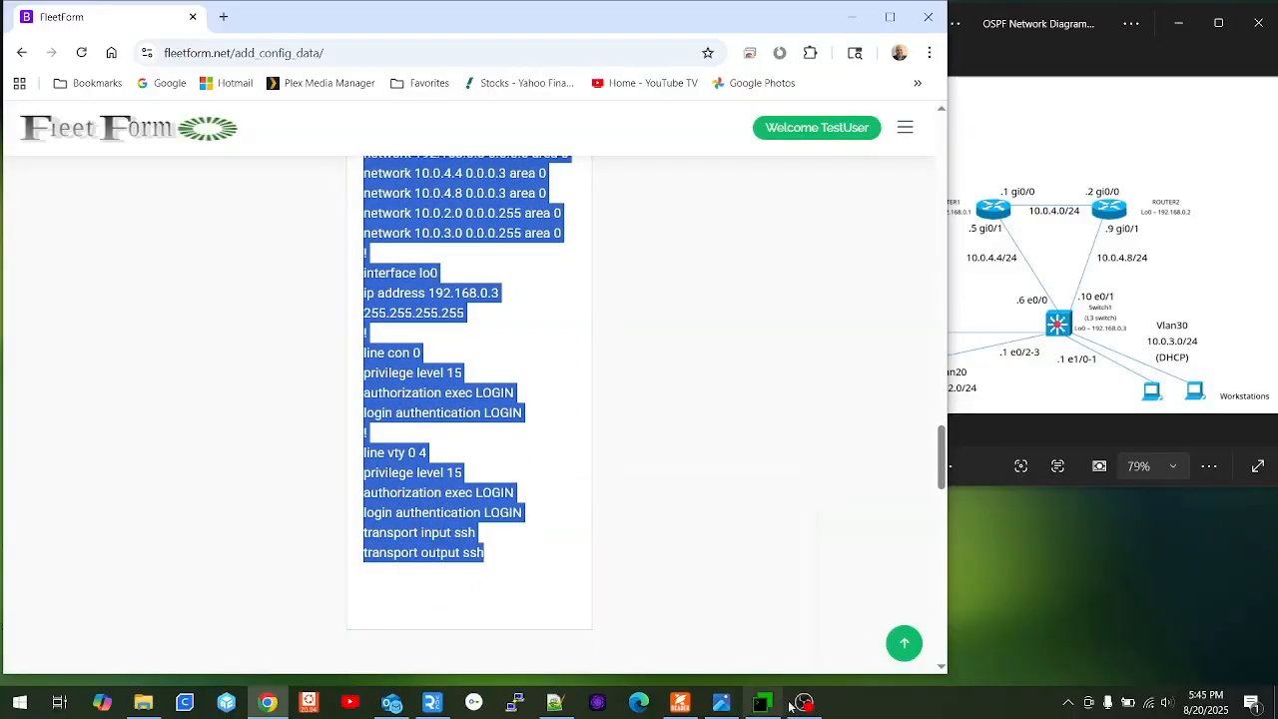
pyautogui.click(762, 702)
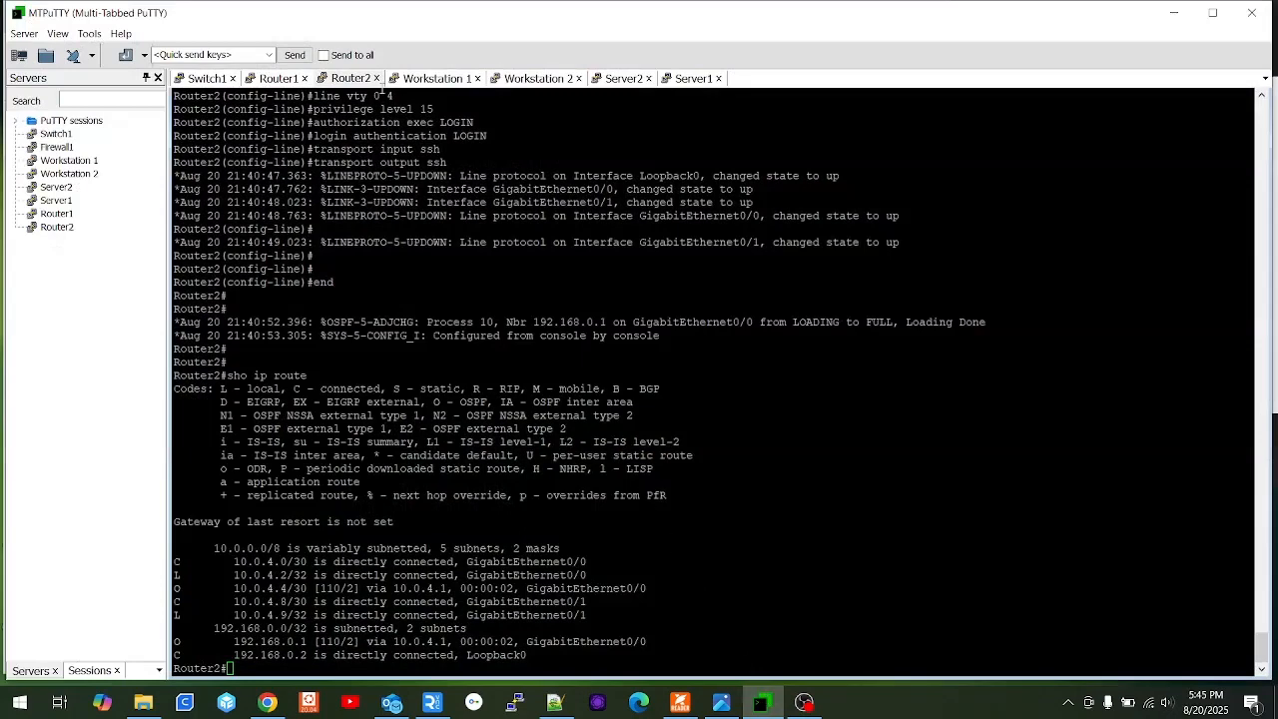
# On the Switch1 console, enter privileged mode with en and review sh run.
pyautogui.click(207, 78)
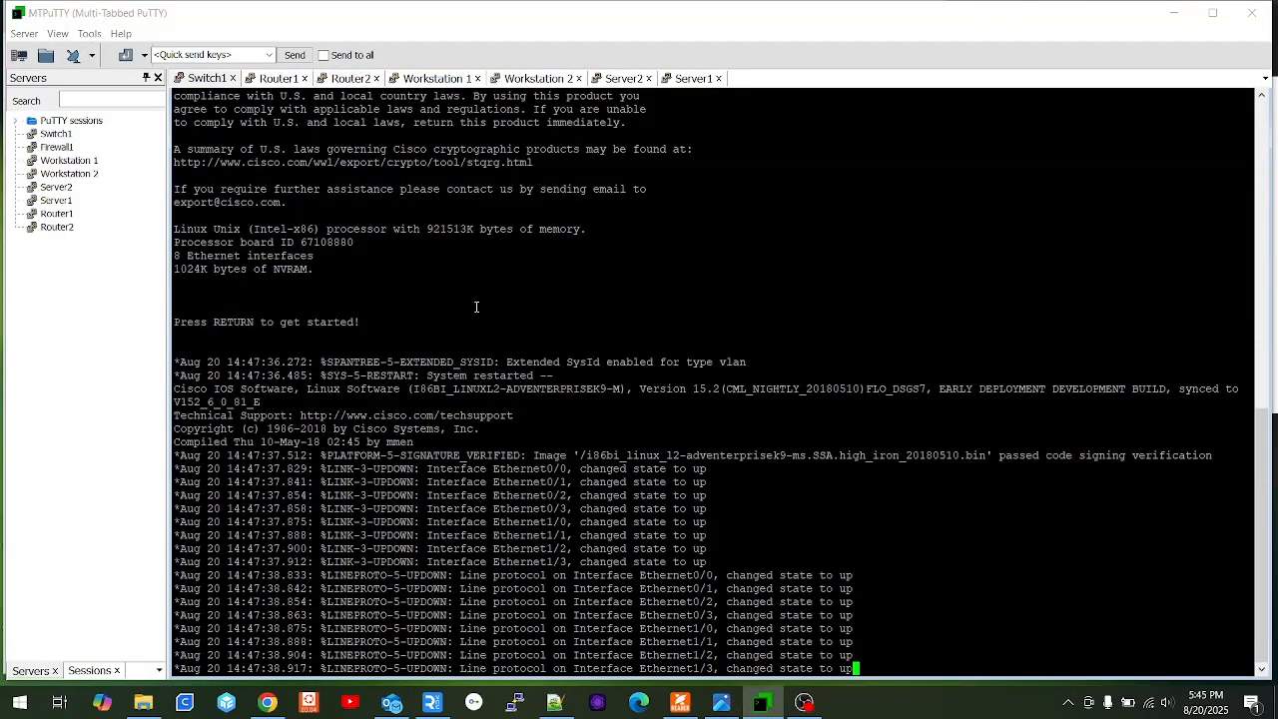
pyautogui.press('Return')
pyautogui.press('Return')
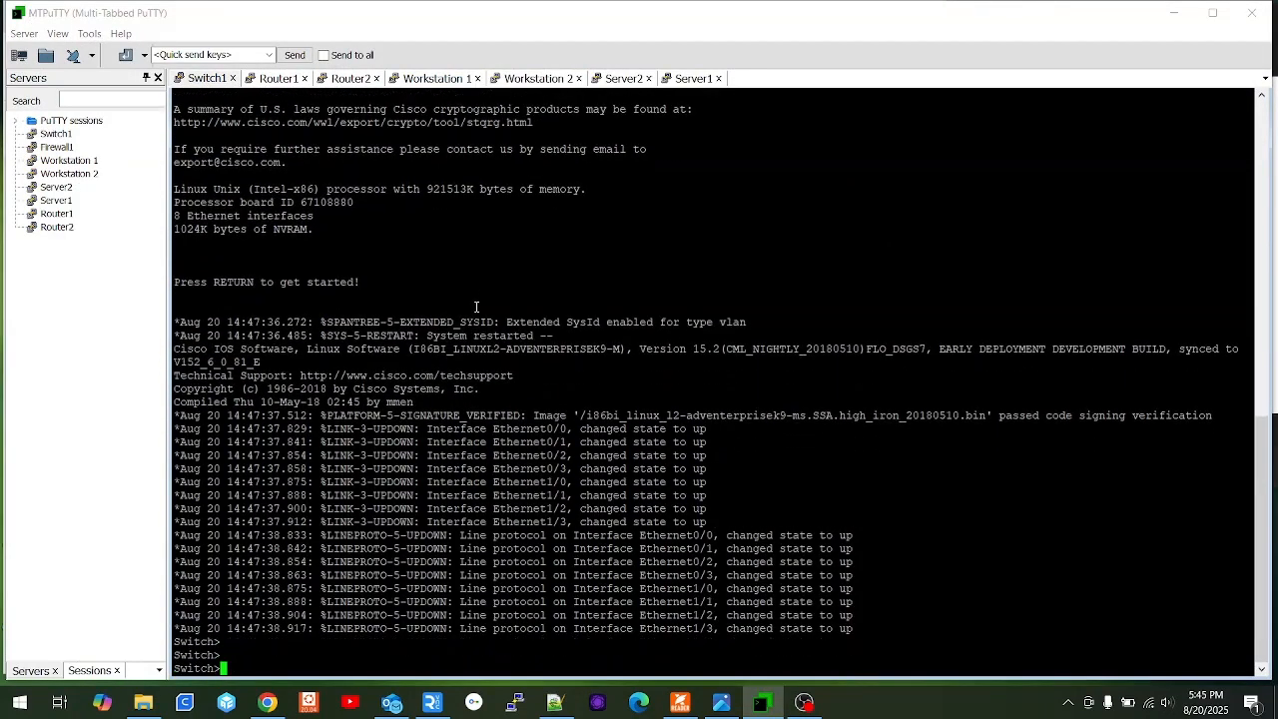
pyautogui.write('en')
pyautogui.press('Return')
pyautogui.write('sh ')
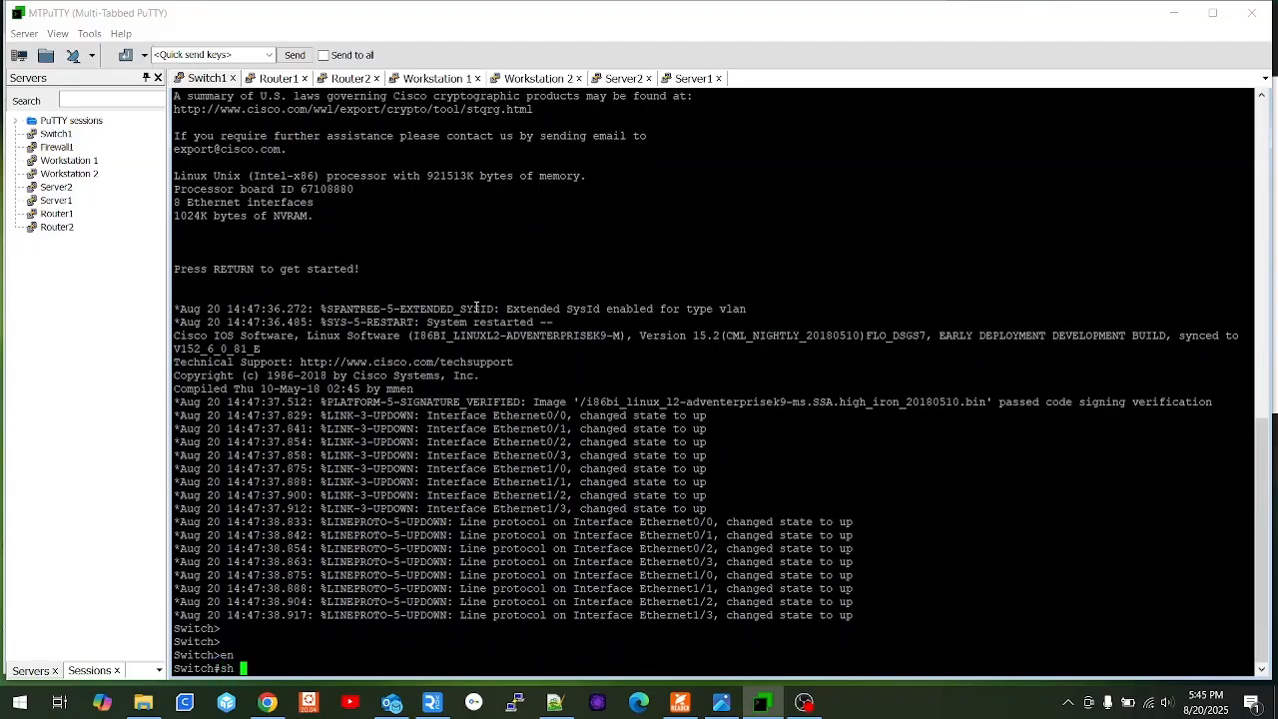
pyautogui.write('run')
pyautogui.press('Return')
pyautogui.press('space')
pyautogui.press('space')
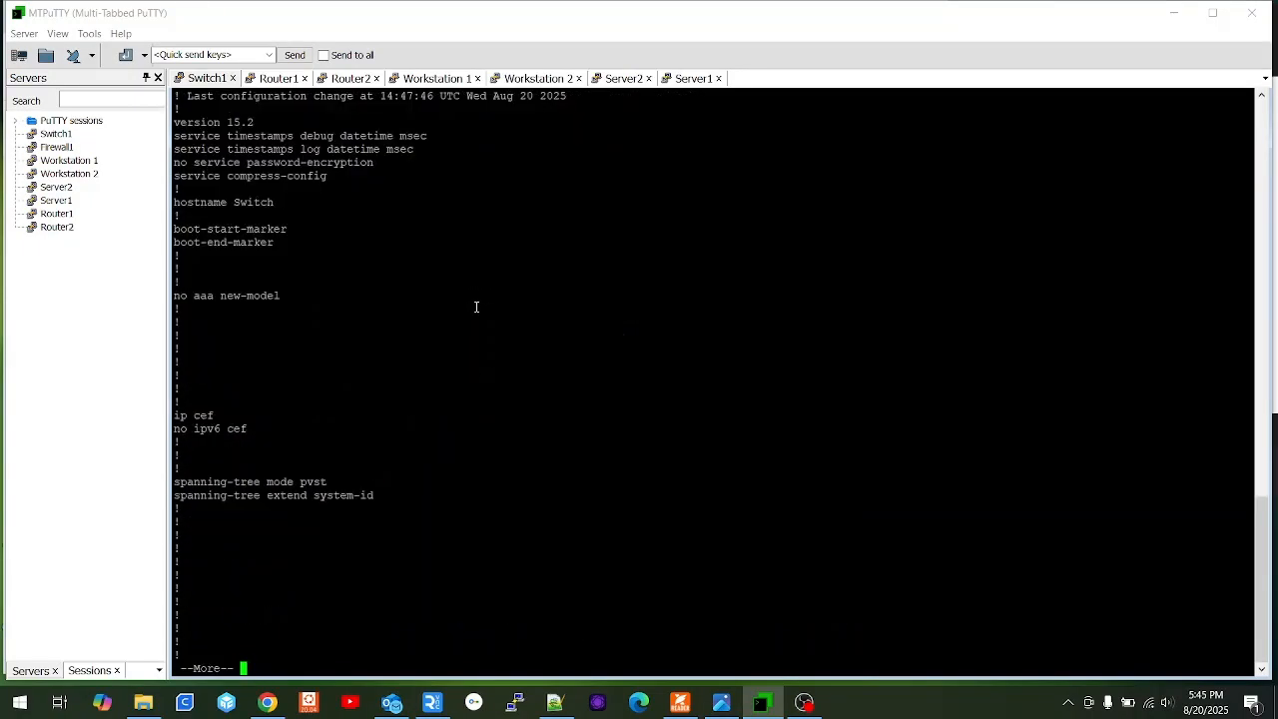
# Enter conf t and paste the generated FleetForm configuration into Switch1.
pyautogui.write('conf t')
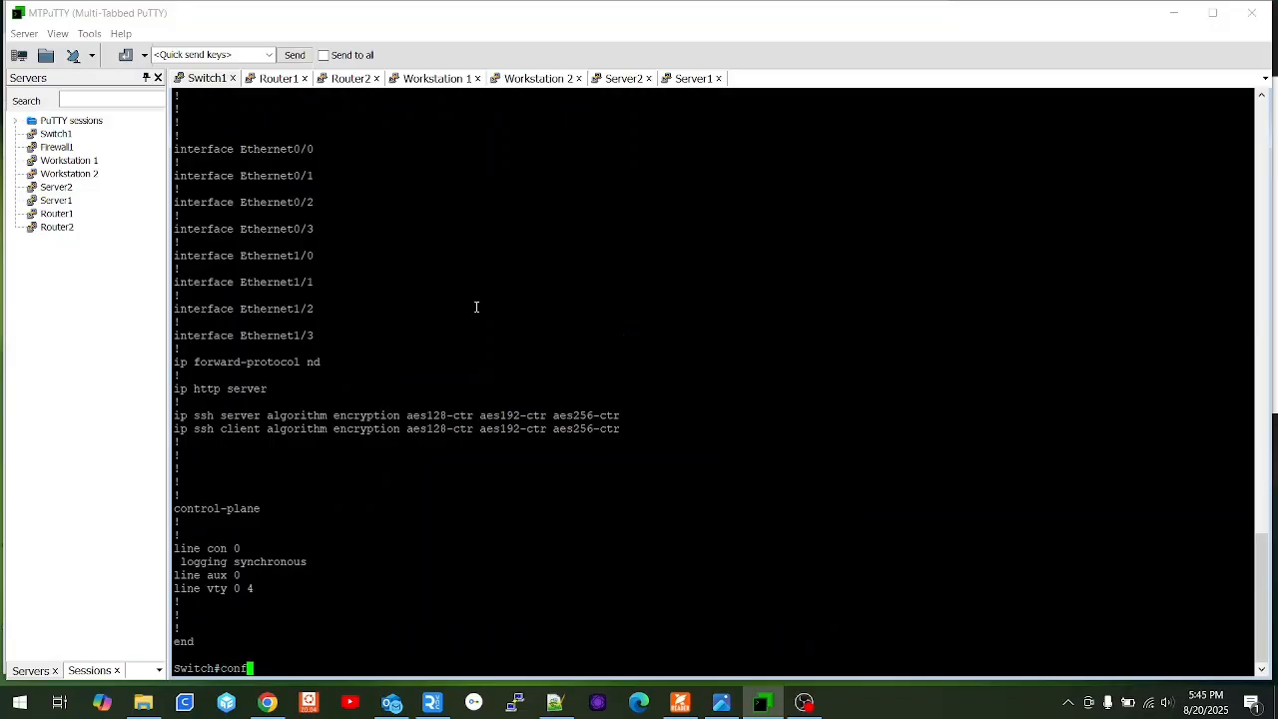
pyautogui.press('Return')
pyautogui.rightClick(477, 306)
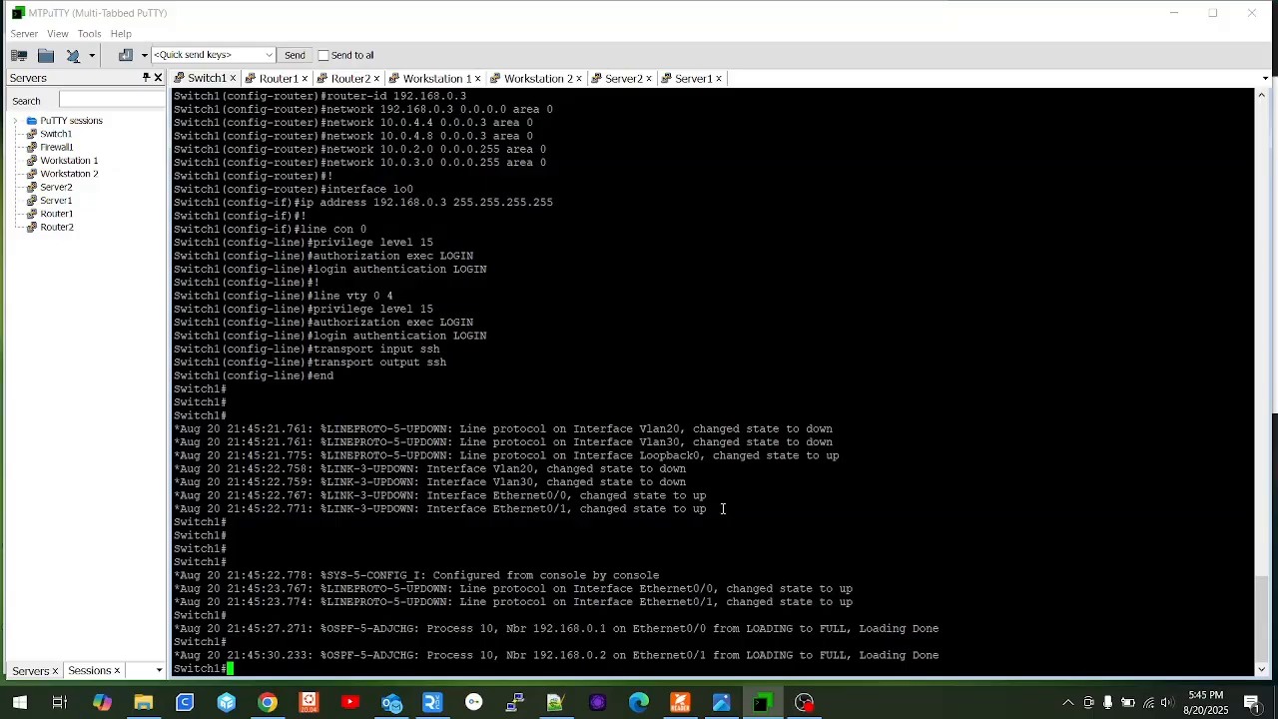
pyautogui.press('Return')
pyautogui.press('Return')
pyautogui.press('Return')
pyautogui.press('Return')
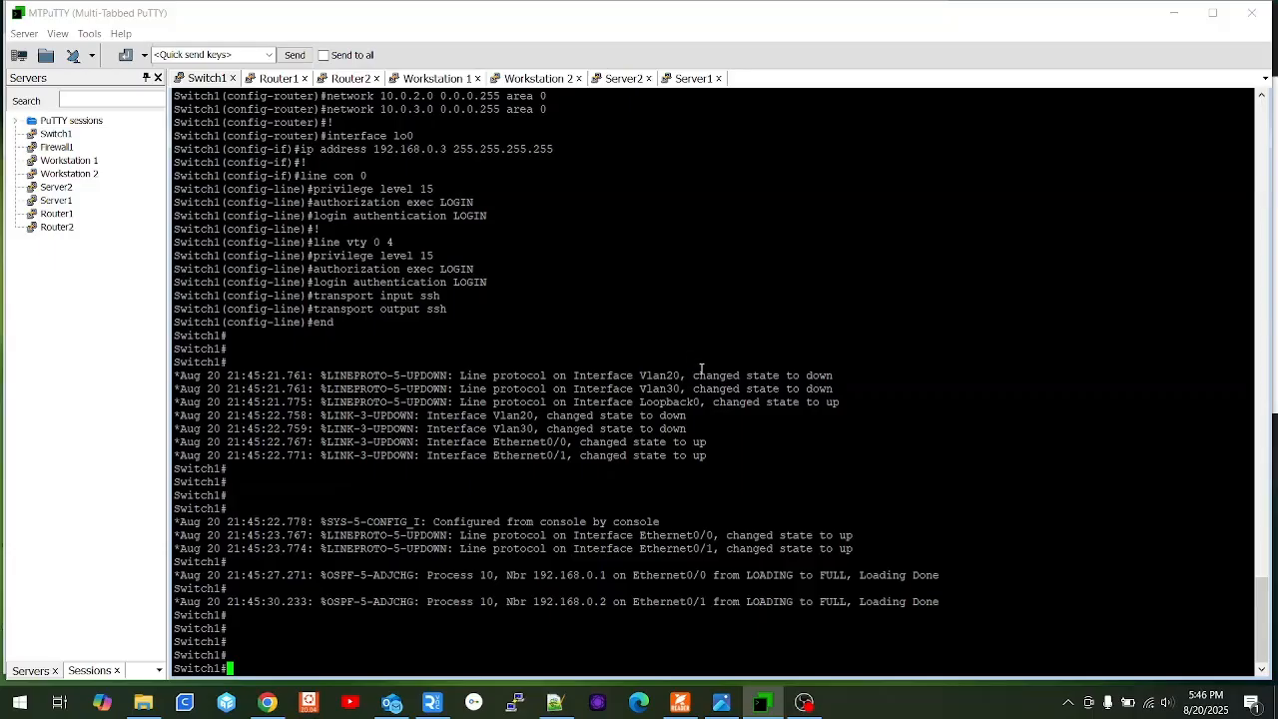
# Expand Physical and Loopback Interfaces to show Interfaces 3–5, with the OSPF diagram alongside.
pyautogui.click(267, 703)
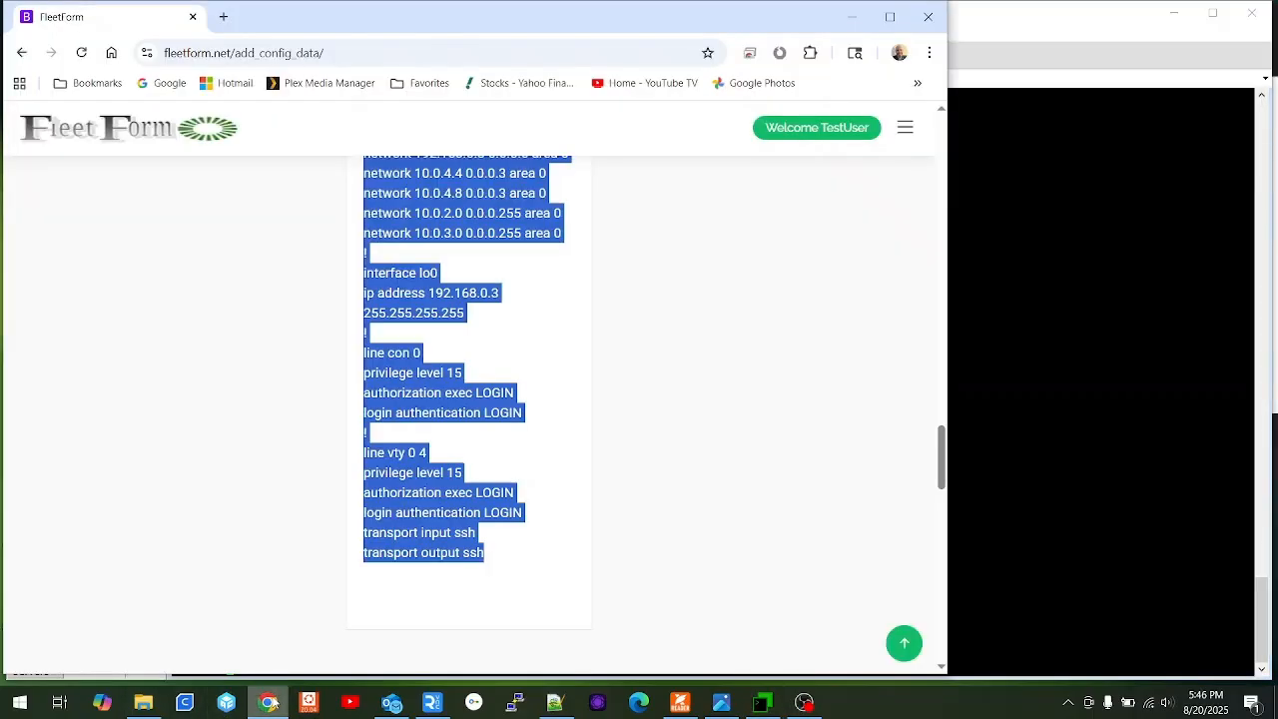
pyautogui.scroll(15, 275, 436)
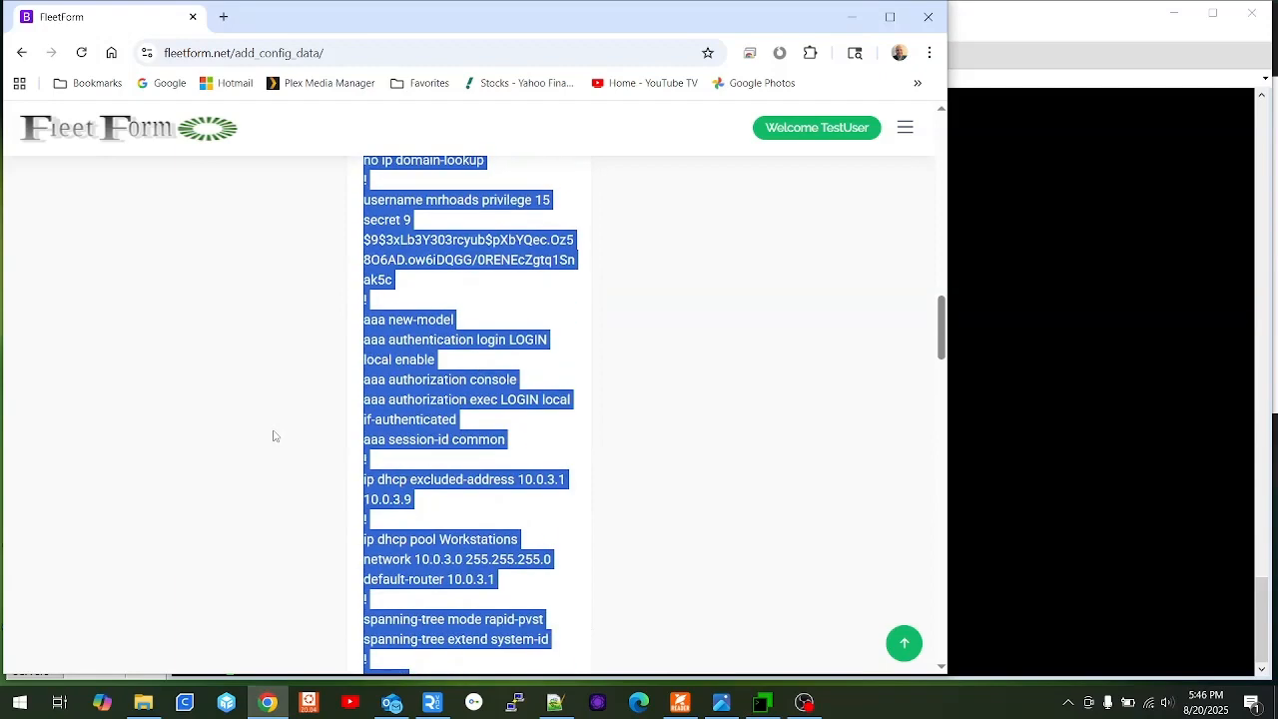
pyautogui.scroll(6, 219, 365)
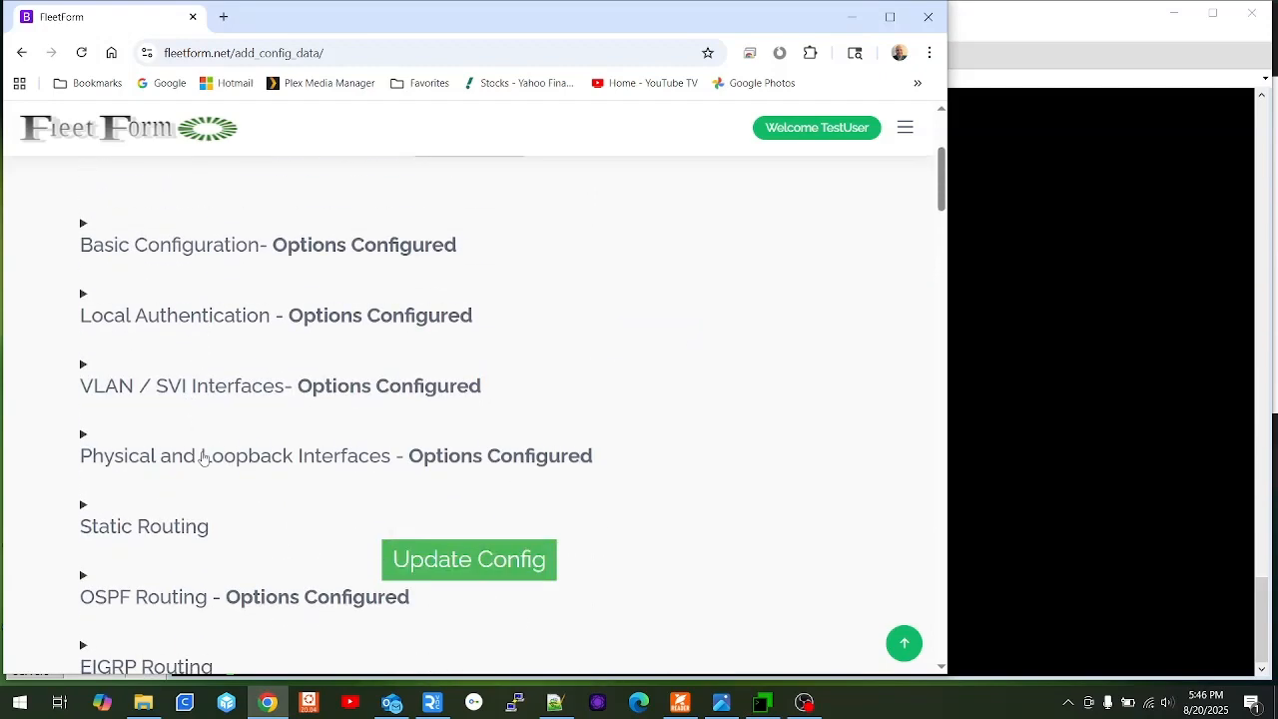
pyautogui.click(202, 458)
pyautogui.scroll(-6, 340, 389)
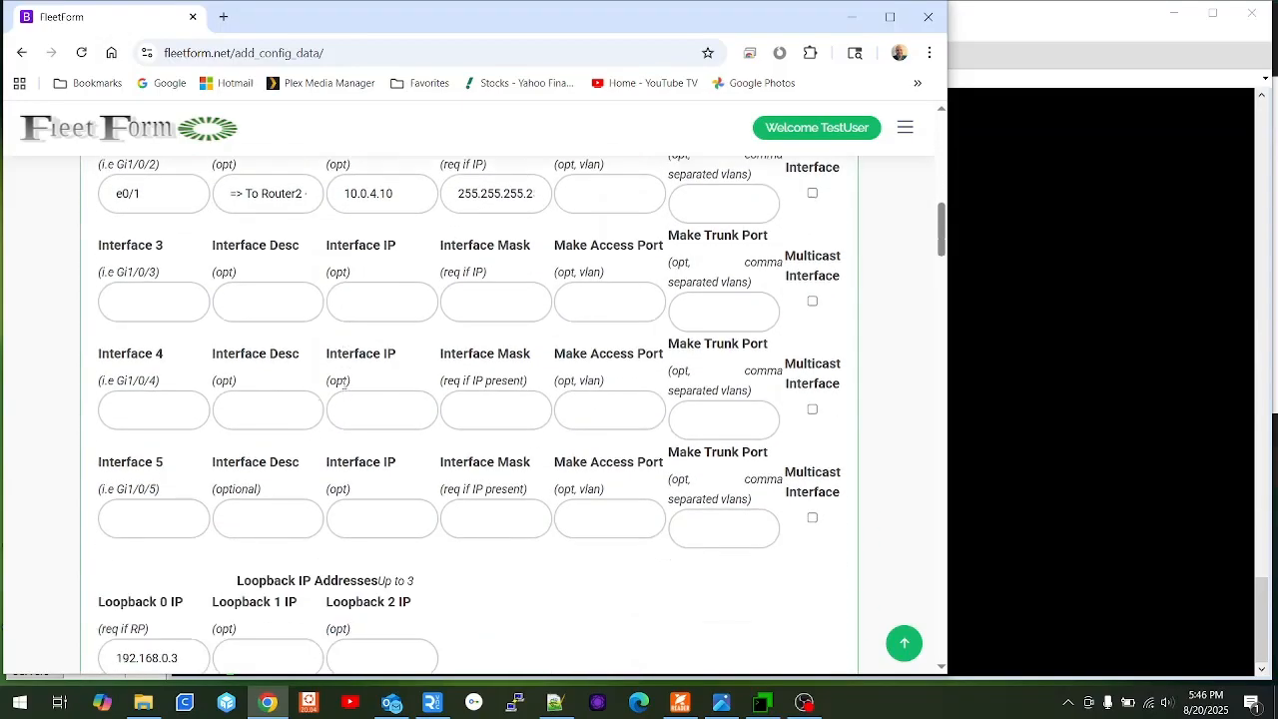
pyautogui.click(1175, 13)
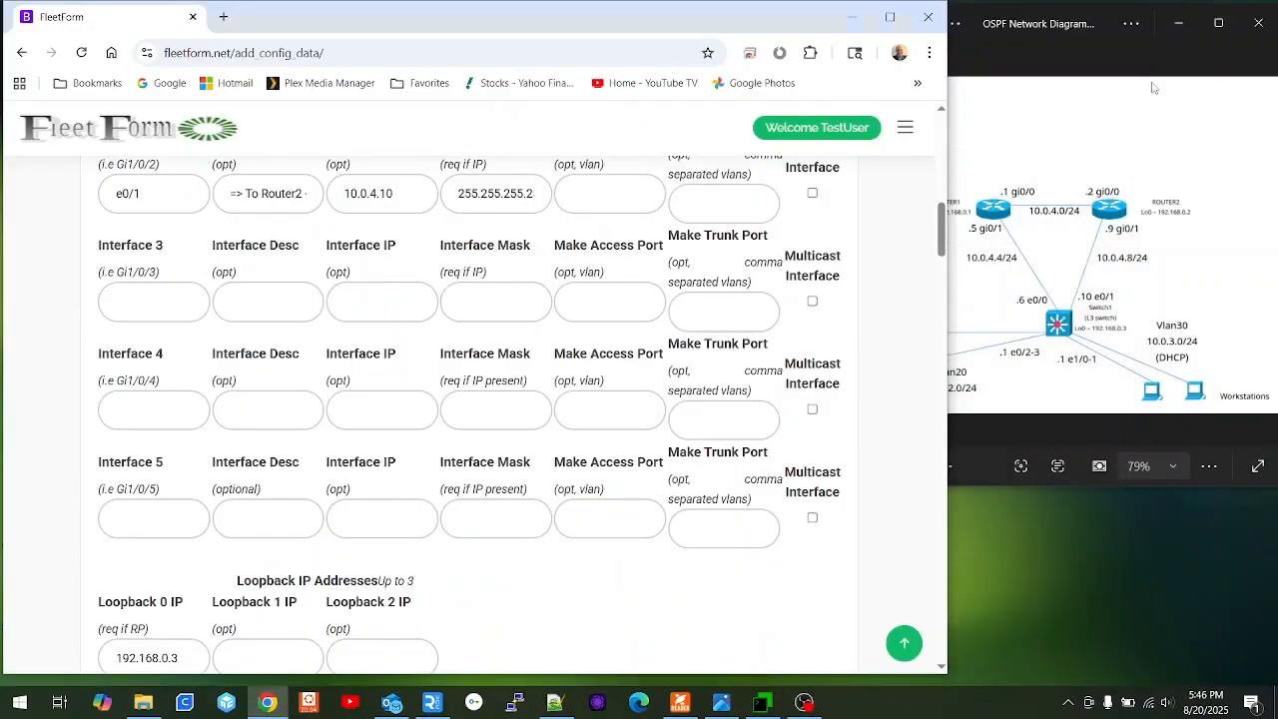
pyautogui.click(1135, 165)
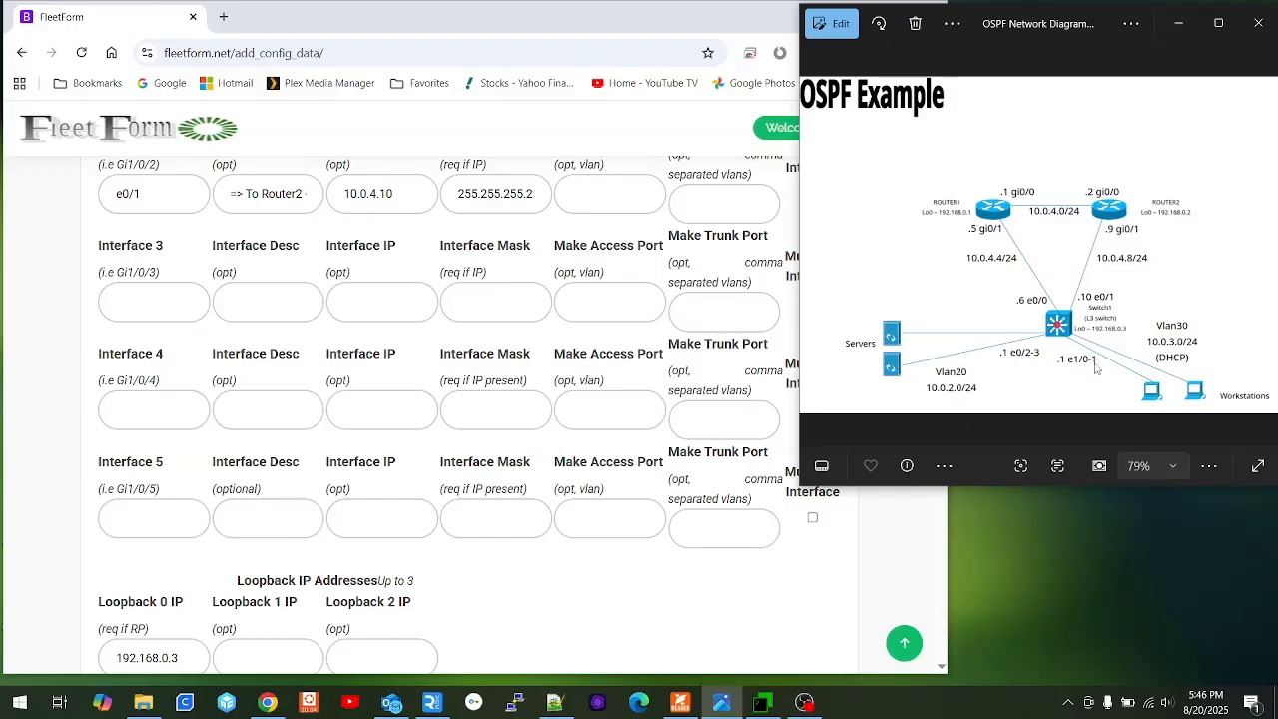
# Set Interface 3 to range e0/2-3, description Server, access VLAN 20.
pyautogui.click(139, 300)
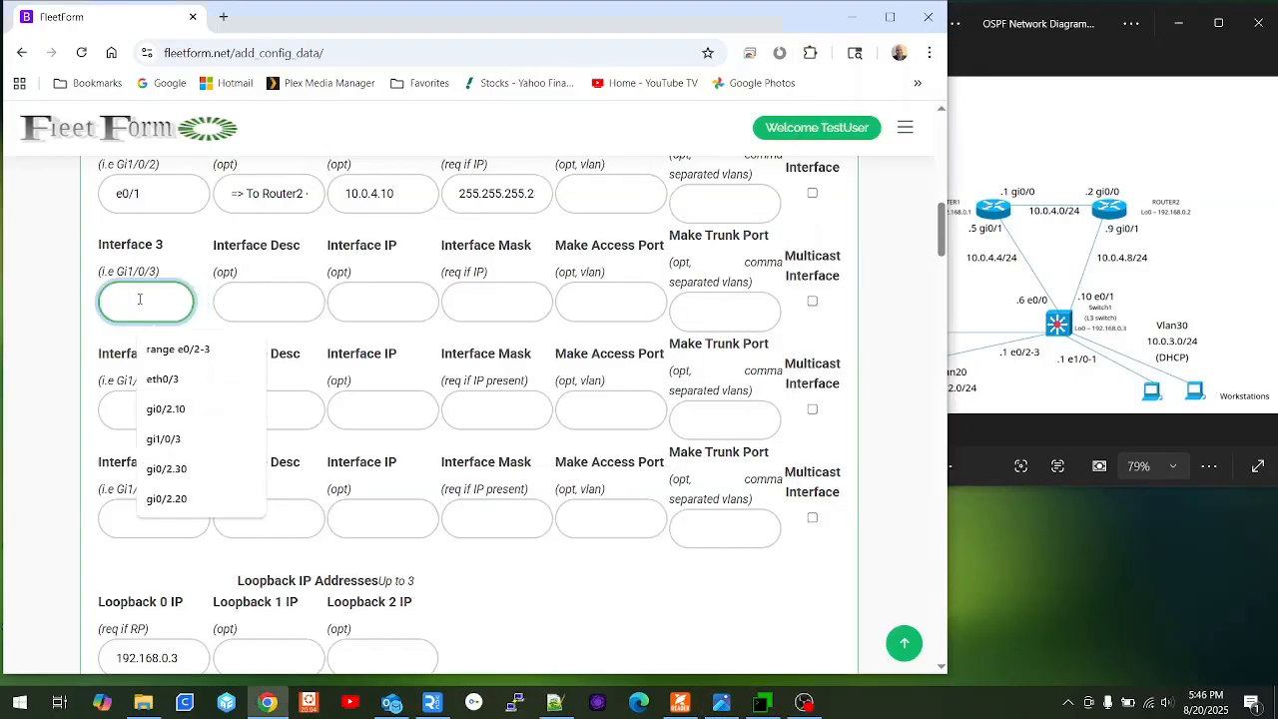
pyautogui.write('range ')
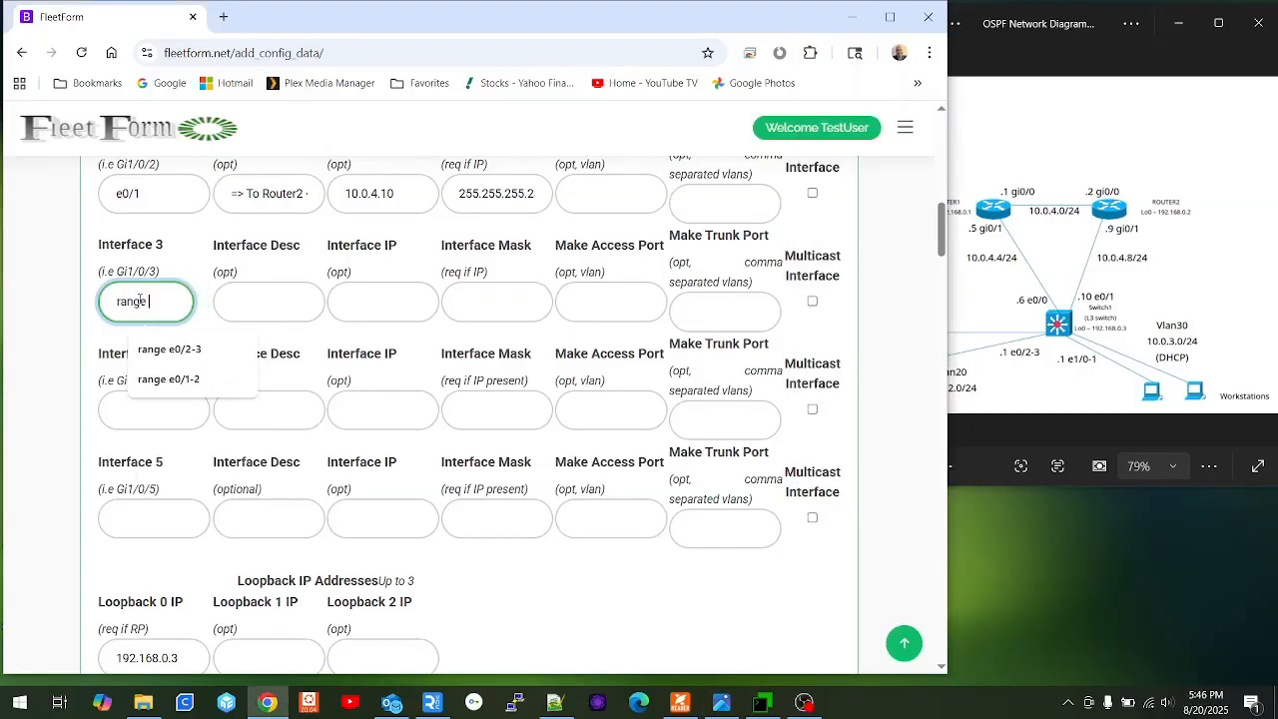
pyautogui.write('e0/2-3')
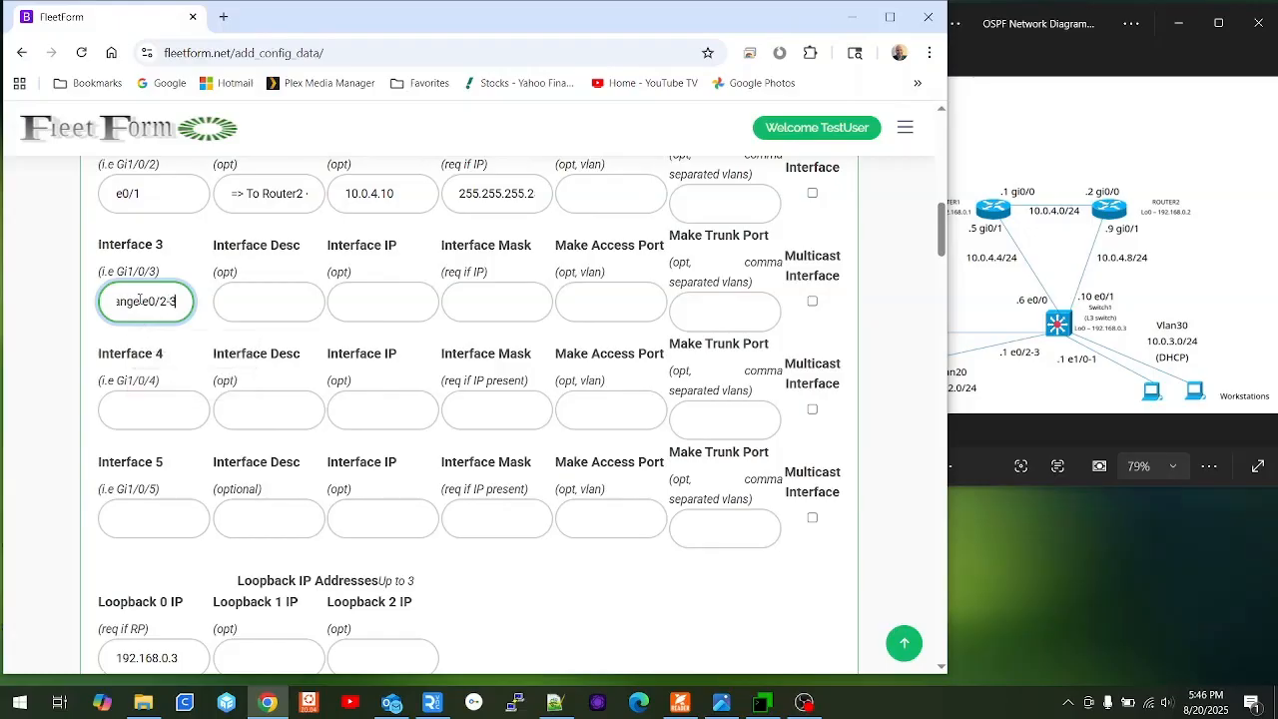
pyautogui.press('Tab')
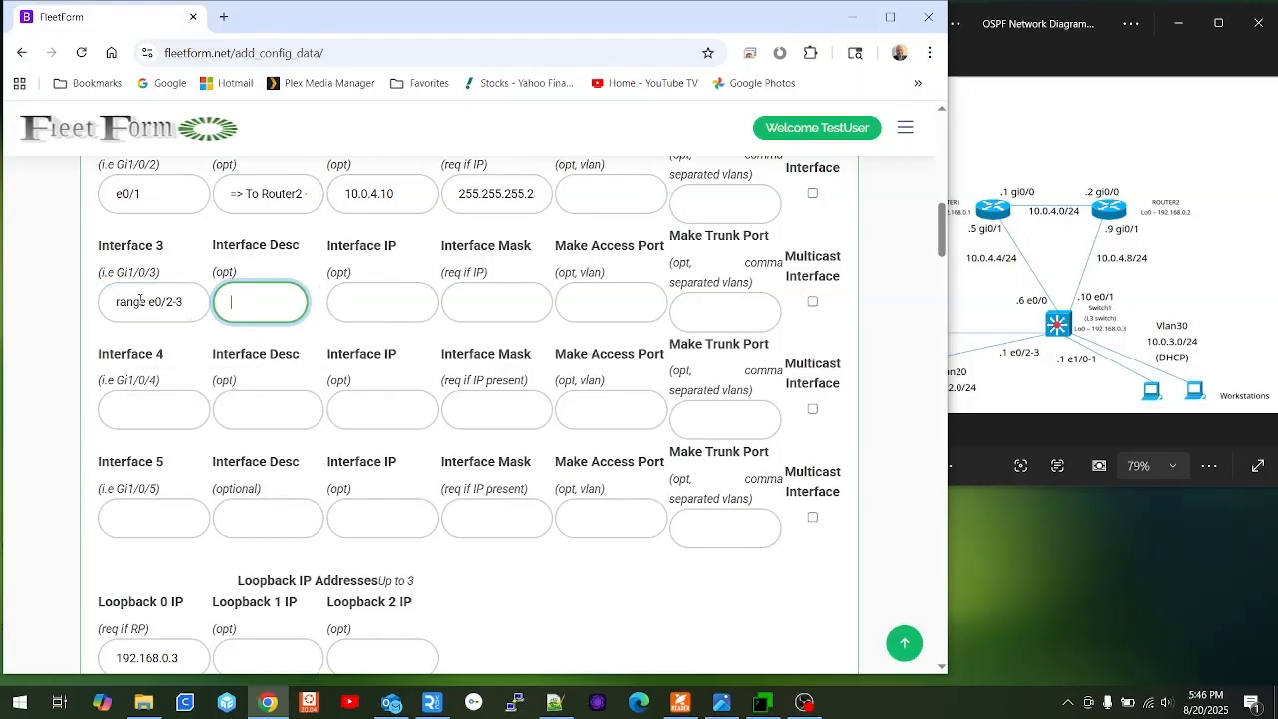
pyautogui.write('Serve')
pyautogui.press('Tab')
pyautogui.press('Tab')
pyautogui.press('Tab')
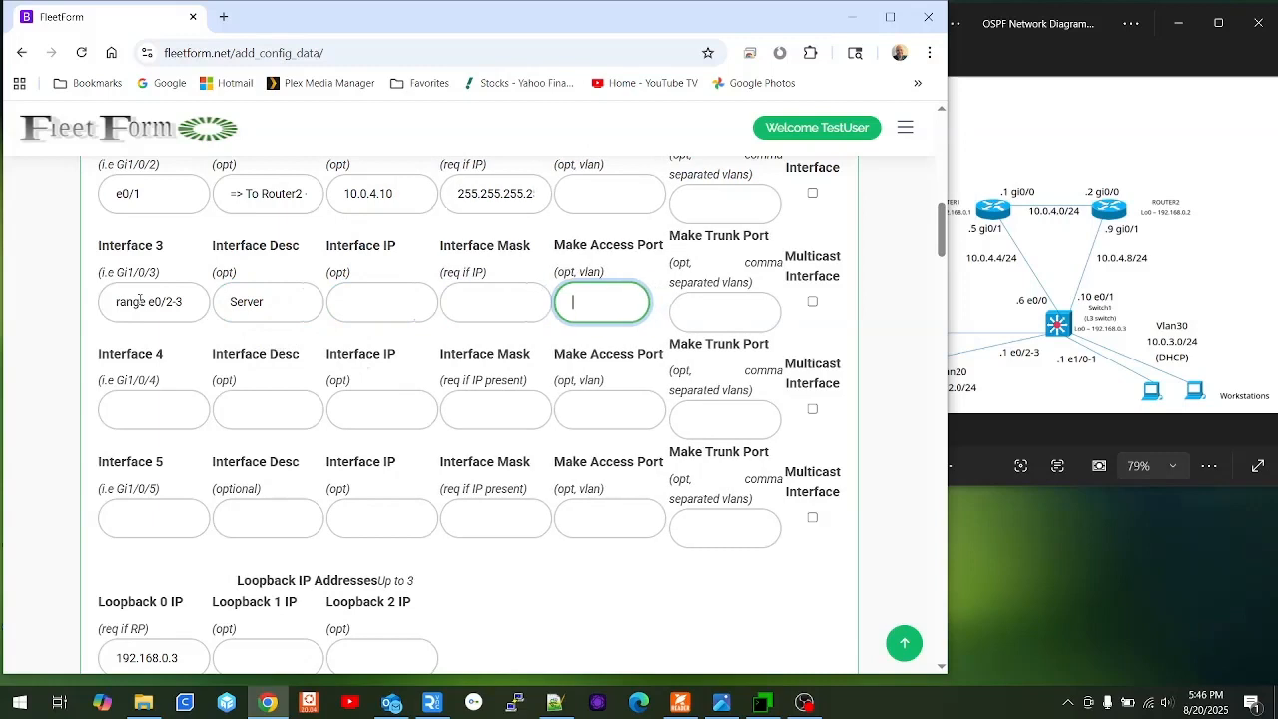
pyautogui.write('20')
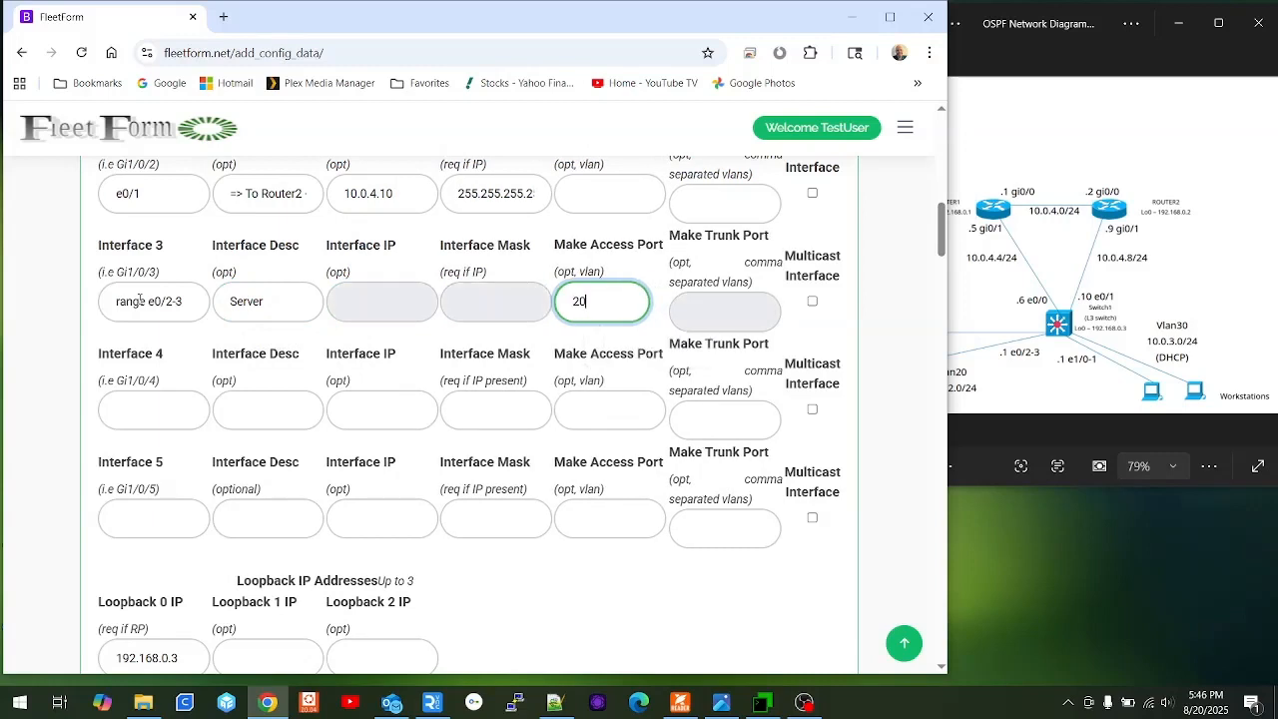
pyautogui.press('Tab')
# Set Interface 4 to range e1/0-1, description Workstations, access VLAN 20.
pyautogui.write('range')
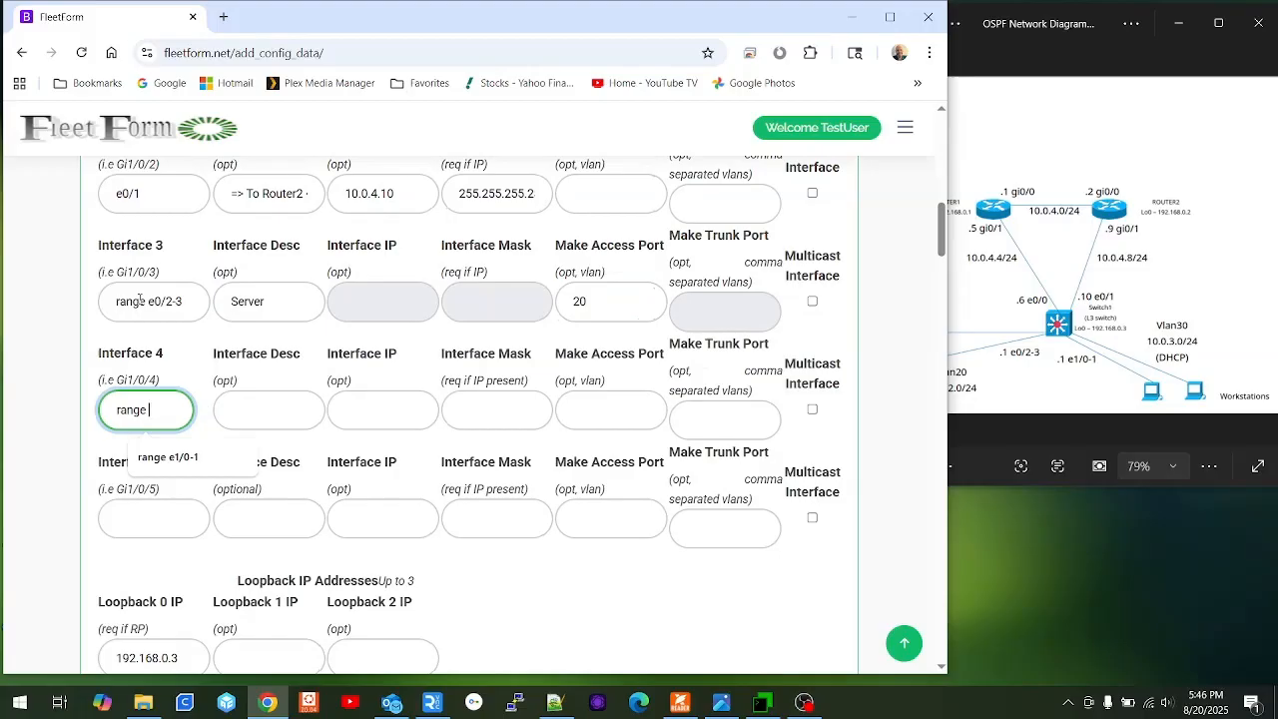
pyautogui.write(' e1/0-1')
pyautogui.press('Tab')
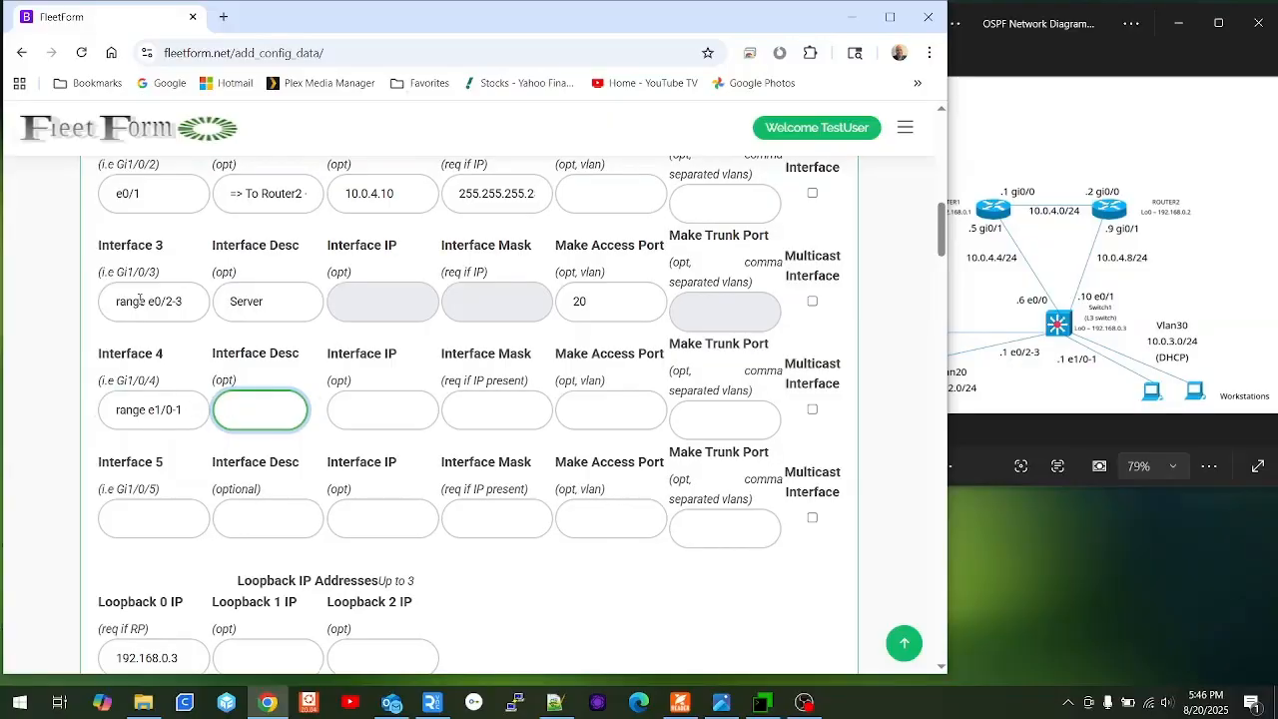
pyautogui.write('Wr')
pyautogui.press('BackSpace')
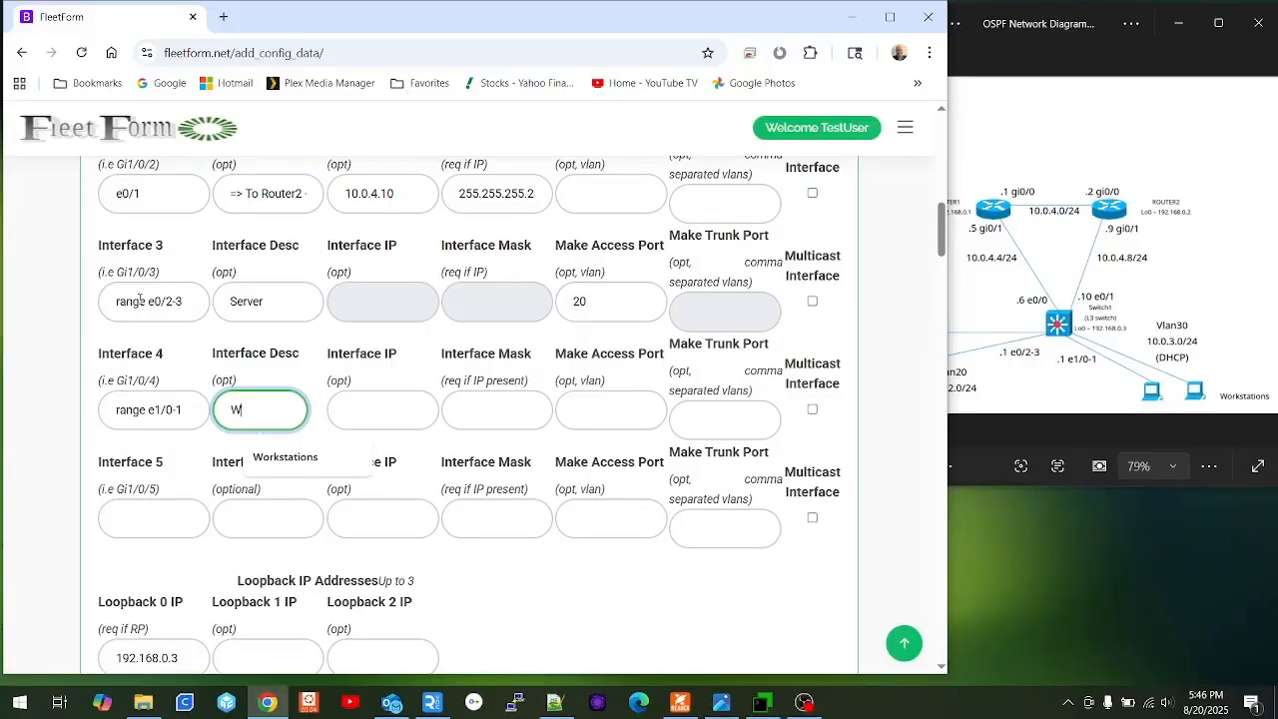
pyautogui.press('Down')
pyautogui.press('Tab')
pyautogui.press('Tab')
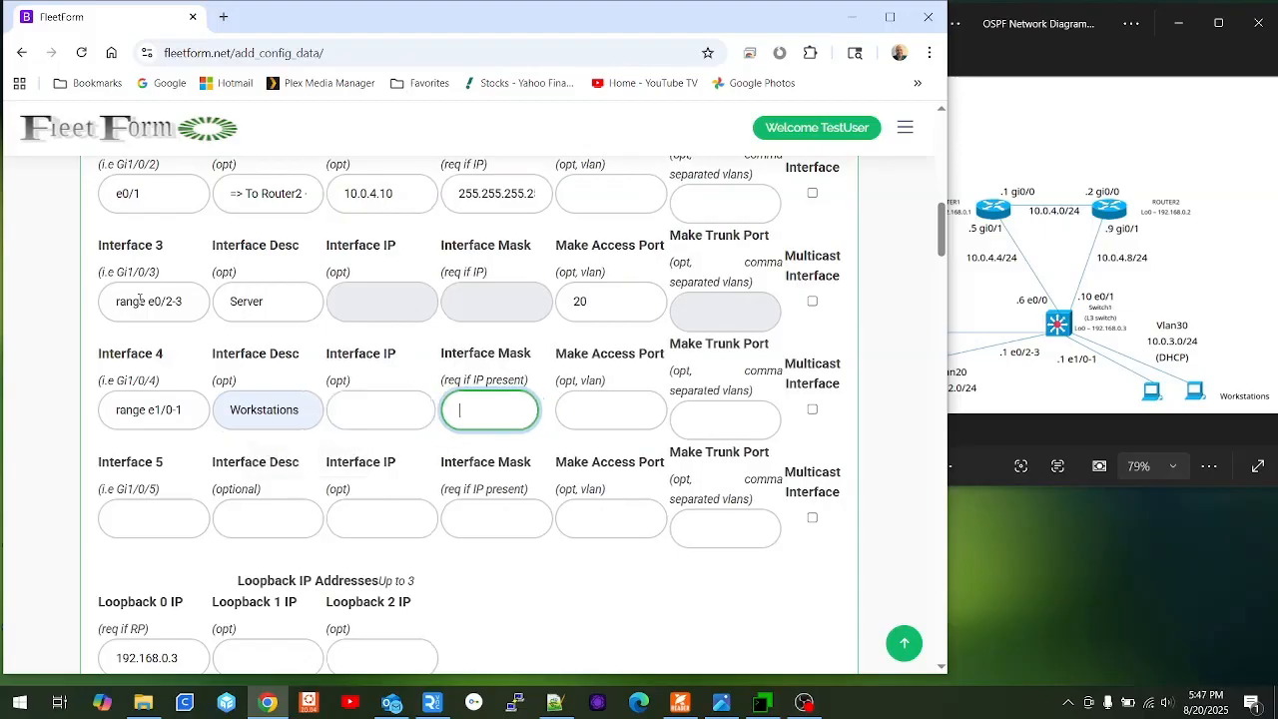
pyautogui.press('Tab')
pyautogui.write('20')
pyautogui.press('Tab')
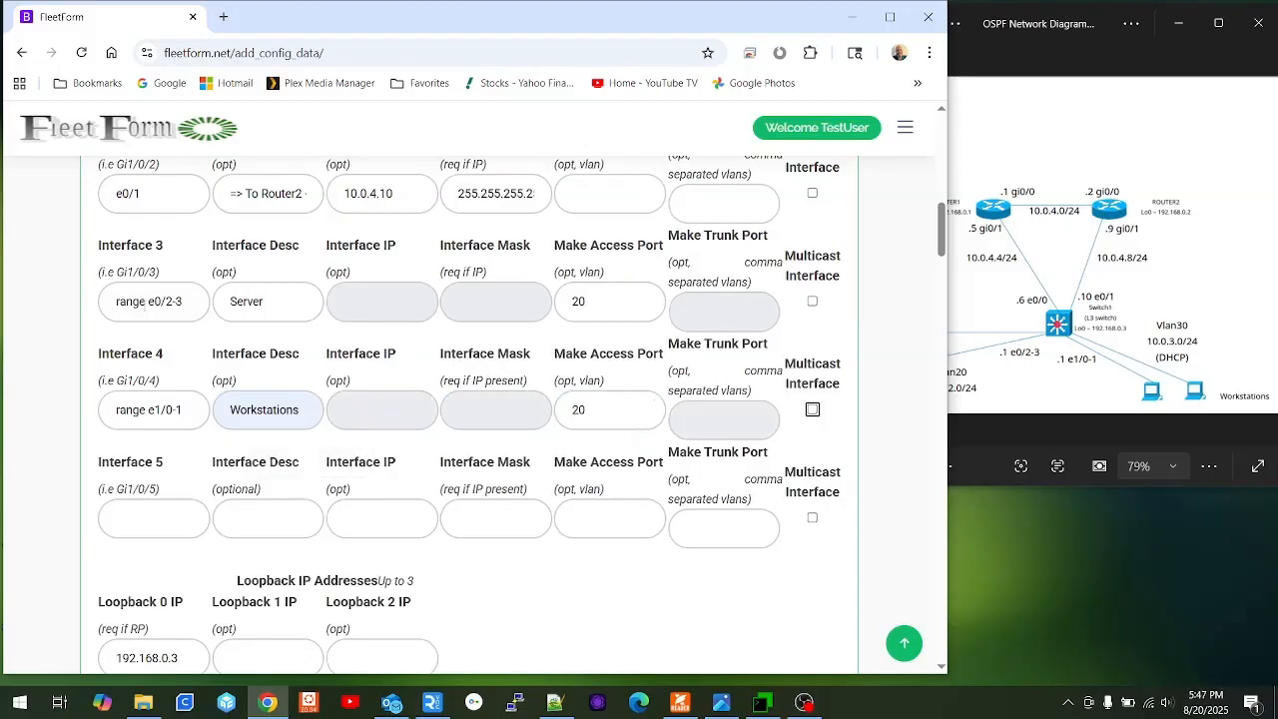
pyautogui.scroll(-5, 145, 309)
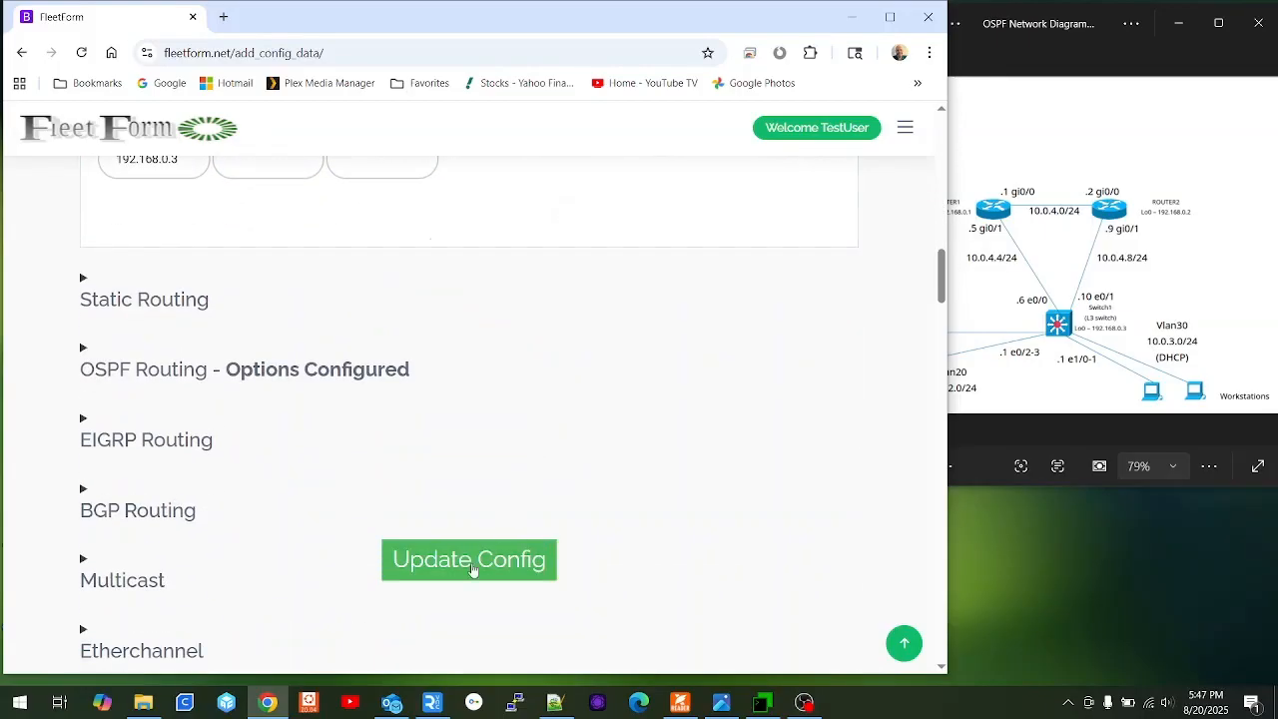
# Regenerate the Switch1 config with the new interface range rows.
pyautogui.click(474, 570)
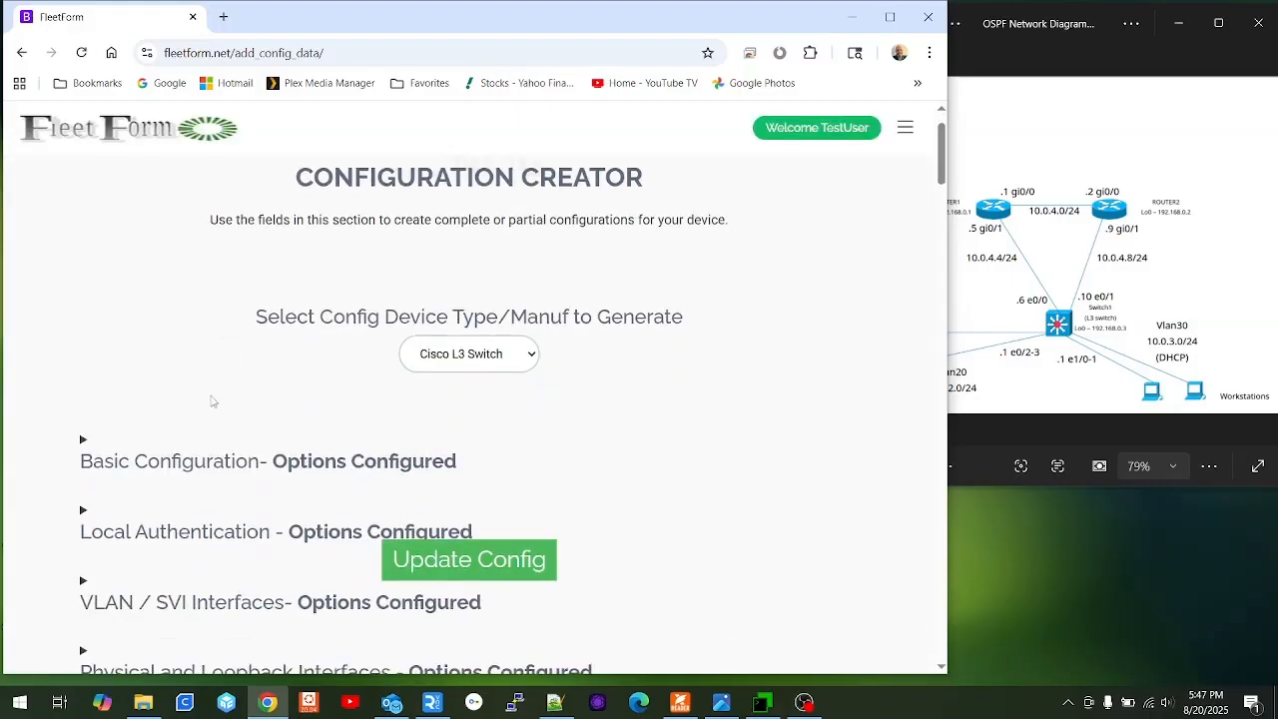
pyautogui.scroll(-14, 150, 410)
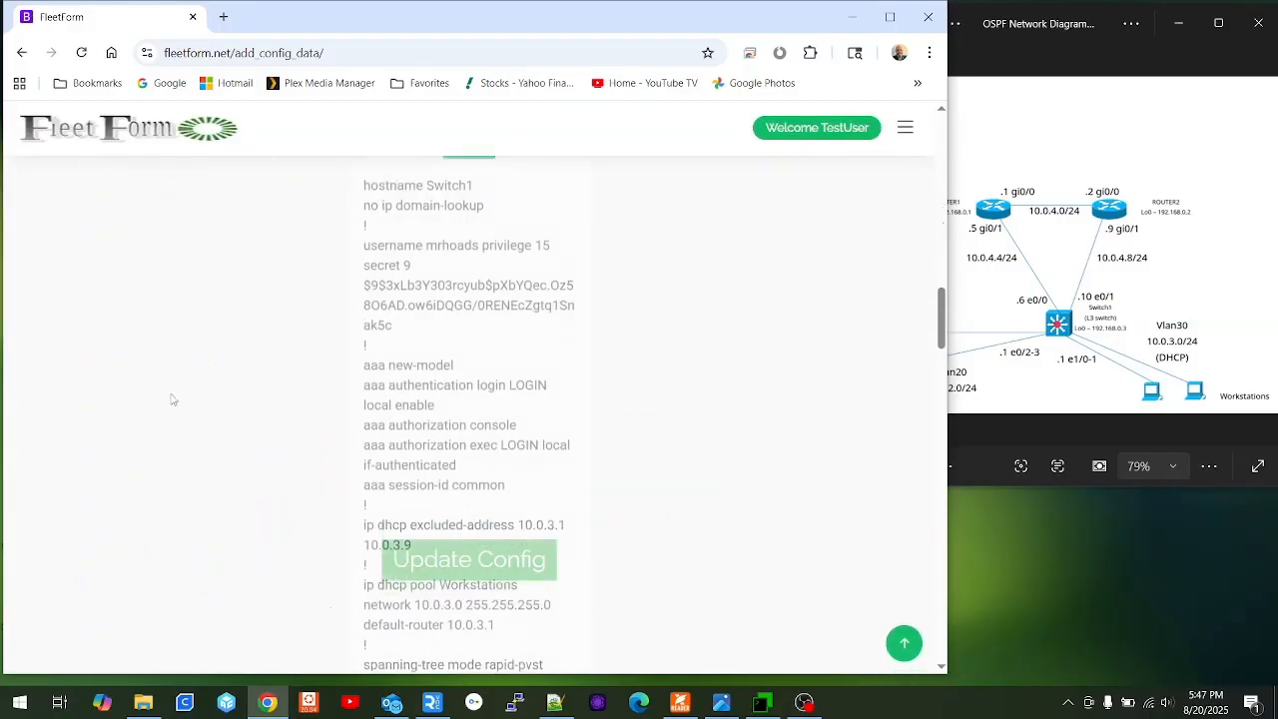
pyautogui.scroll(-3, 280, 425)
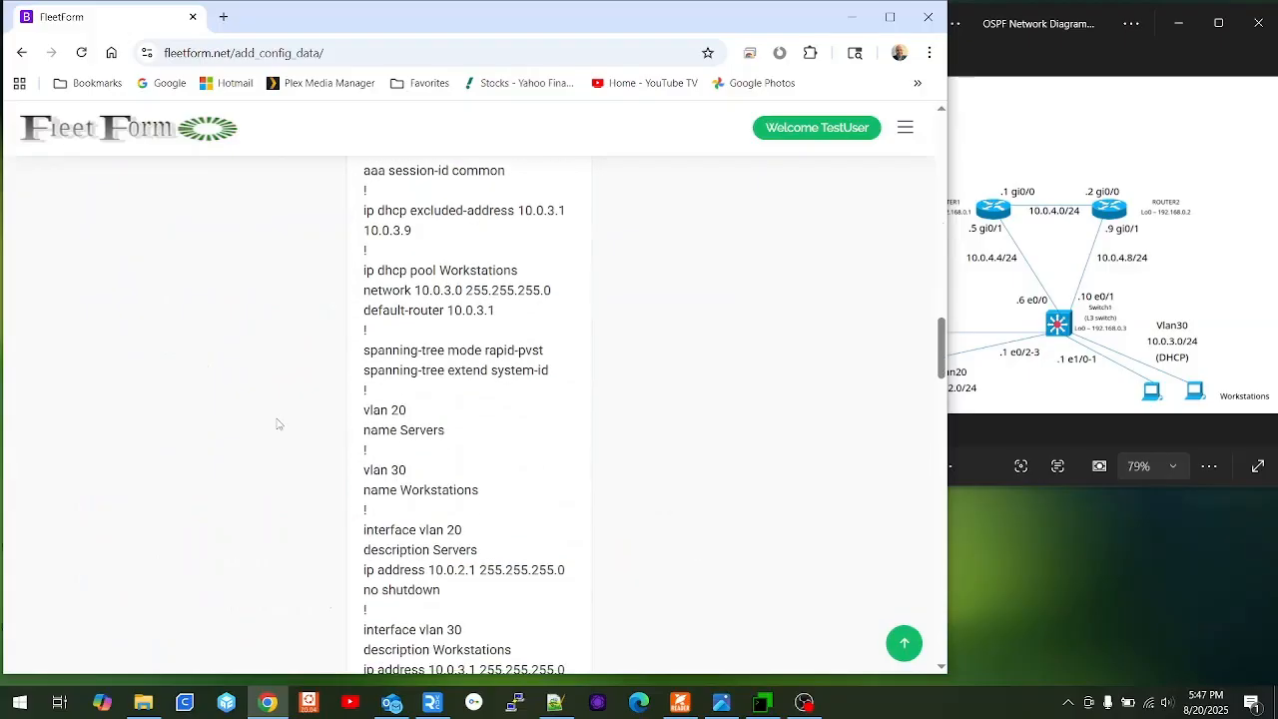
pyautogui.scroll(-3, 304, 410)
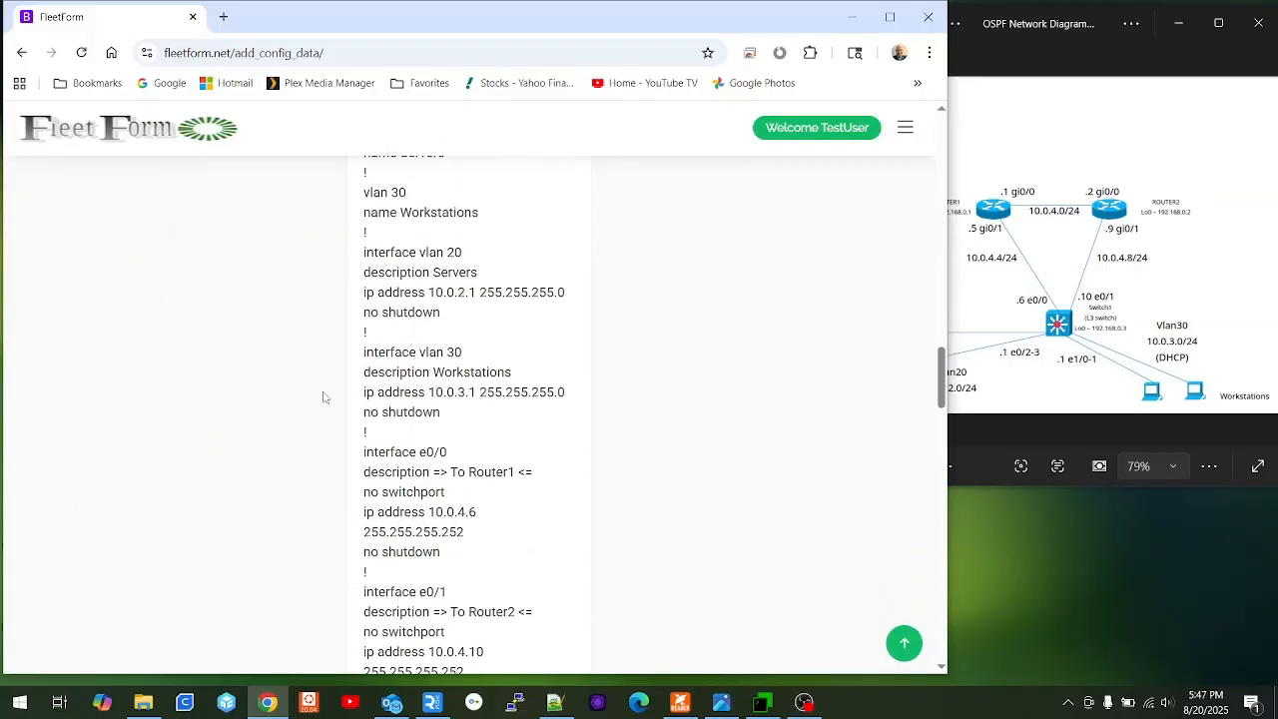
pyautogui.scroll(-3, 324, 399)
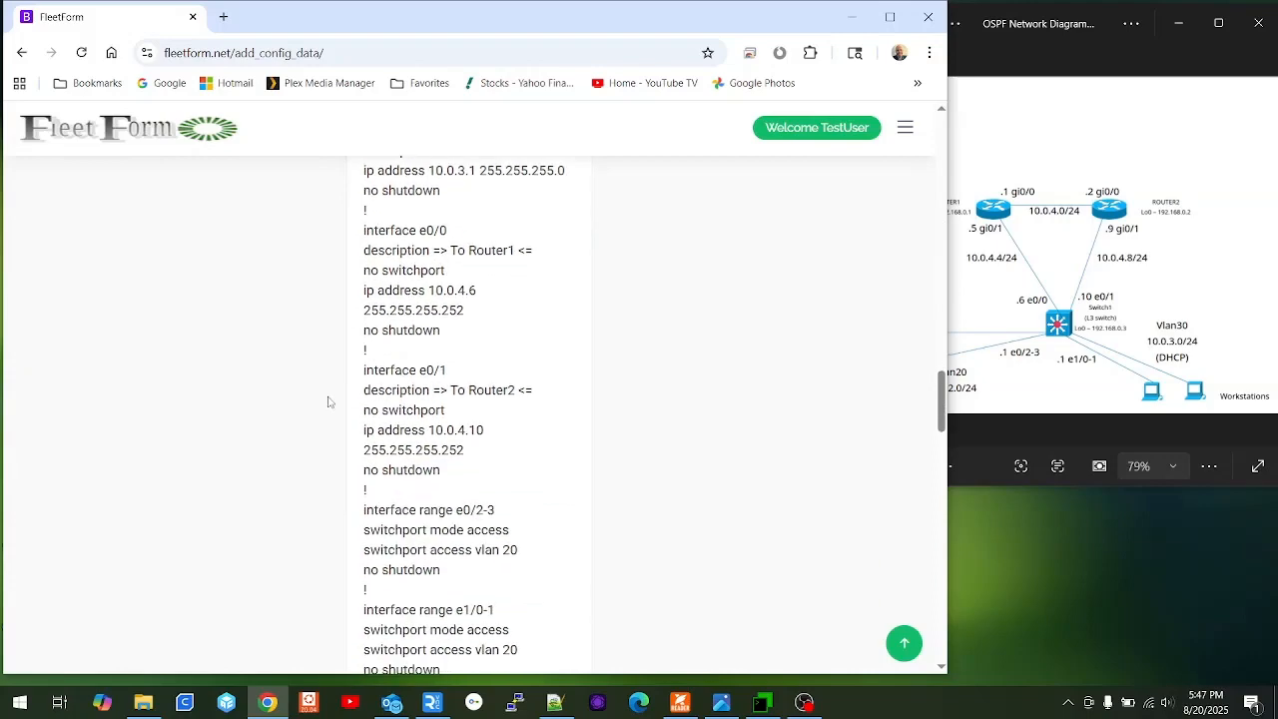
pyautogui.scroll(-1, 331, 402)
pyautogui.scroll(-1, 331, 402)
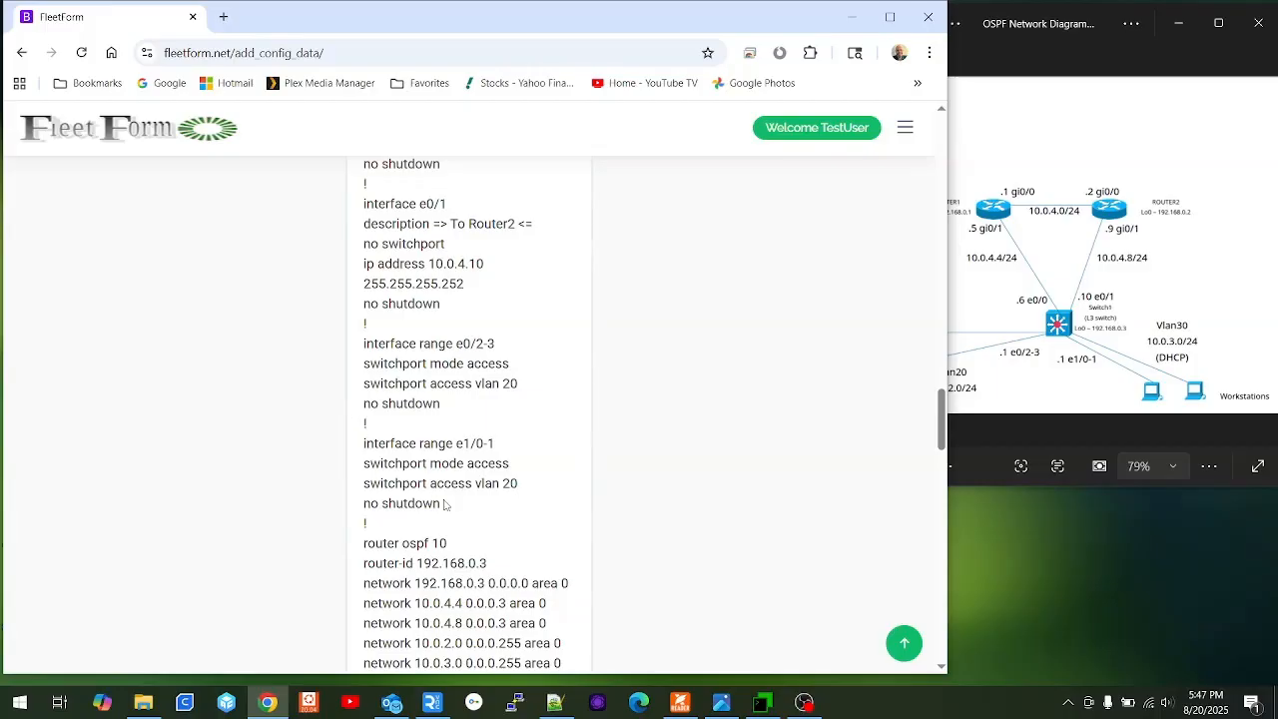
# Copy the interface range e0/2-3 and e1/0-1 blocks from the generated config.
pyautogui.moveTo(441, 504); pyautogui.dragTo(359, 349)
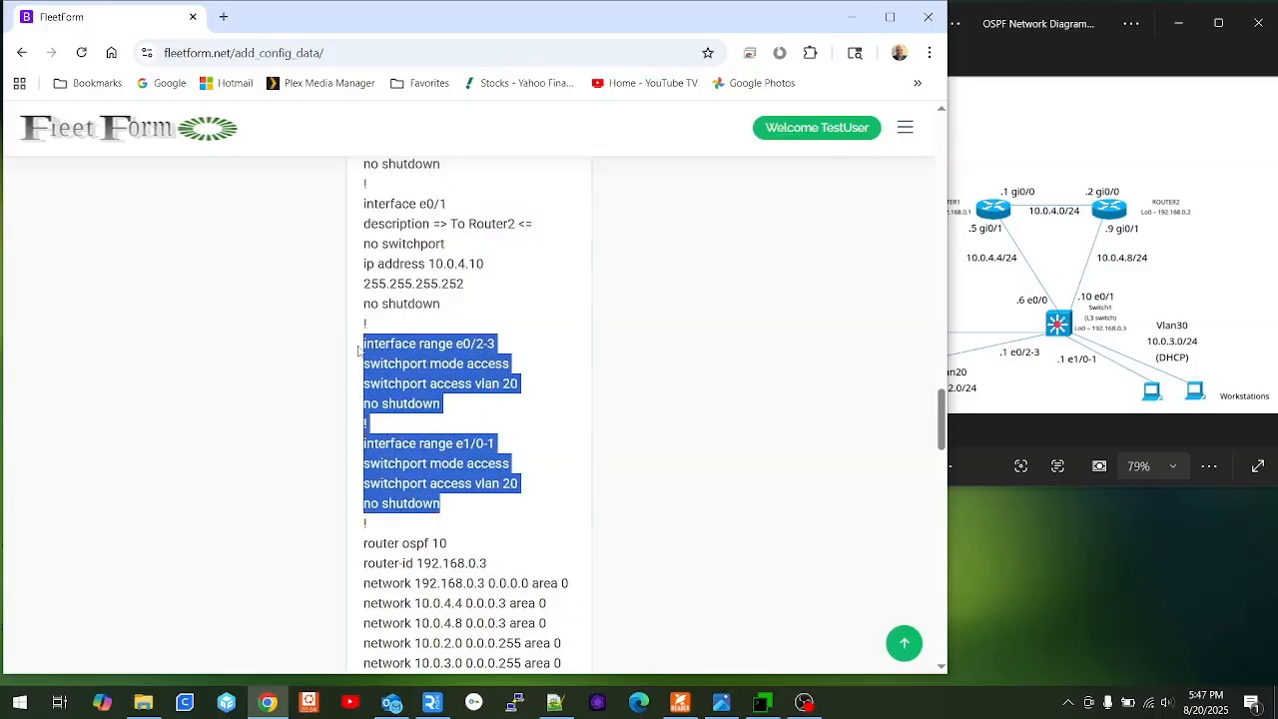
pyautogui.rightClick(435, 352)
pyautogui.click(474, 378)
pyautogui.click(763, 703)
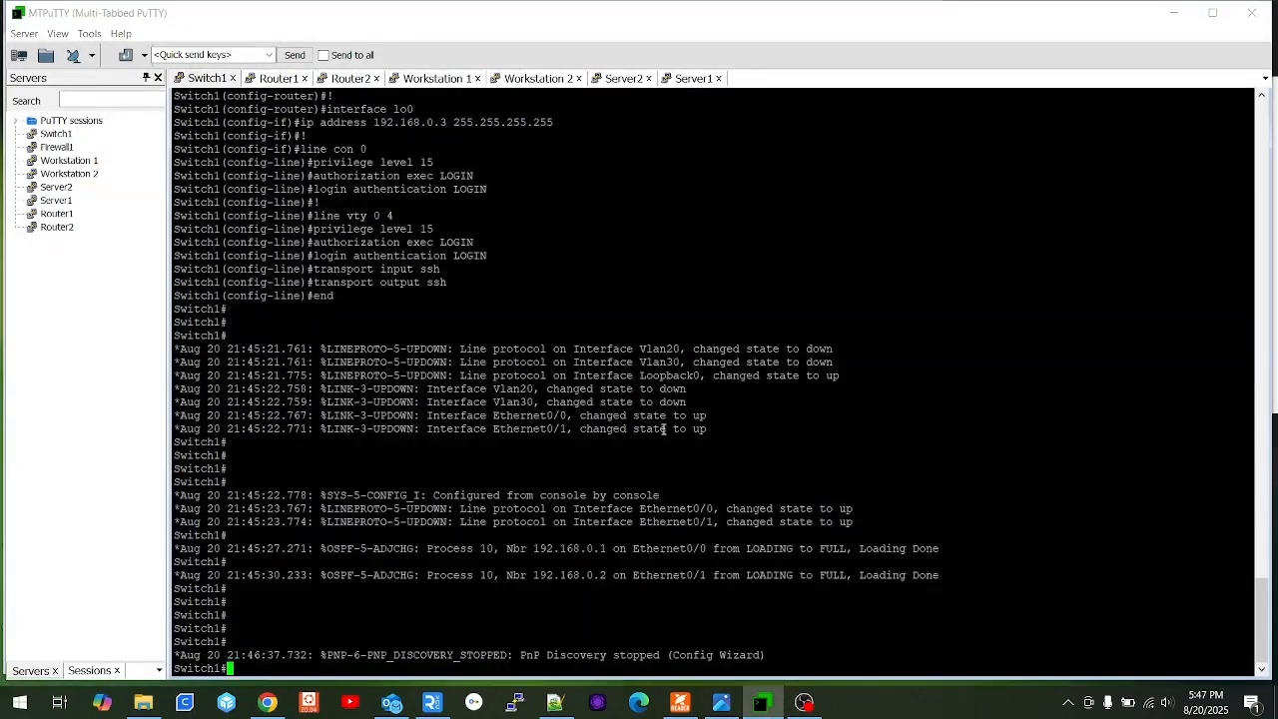
# In conf t, paste the e0/2-3 and e1/0-1 VLAN 20 range blocks, then end.
pyautogui.write('conf t')
pyautogui.press('Return')
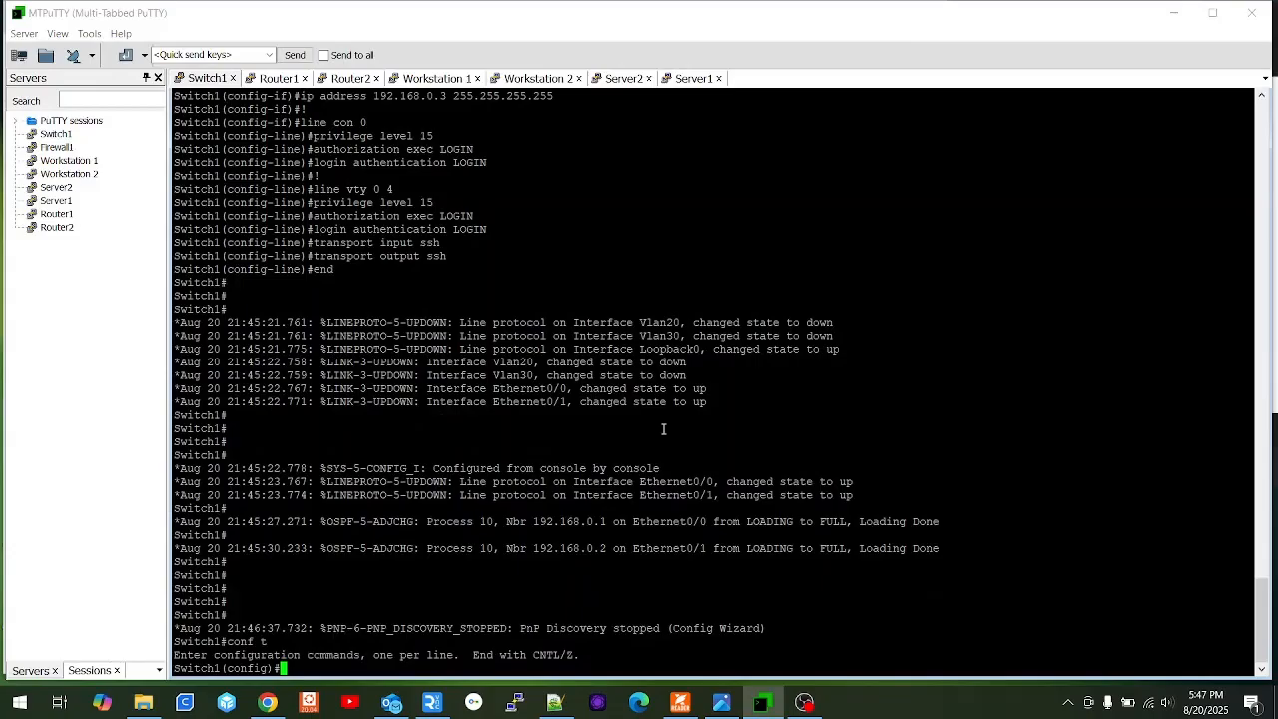
pyautogui.rightClick(663, 430)
pyautogui.press('Return')
pyautogui.write('end')
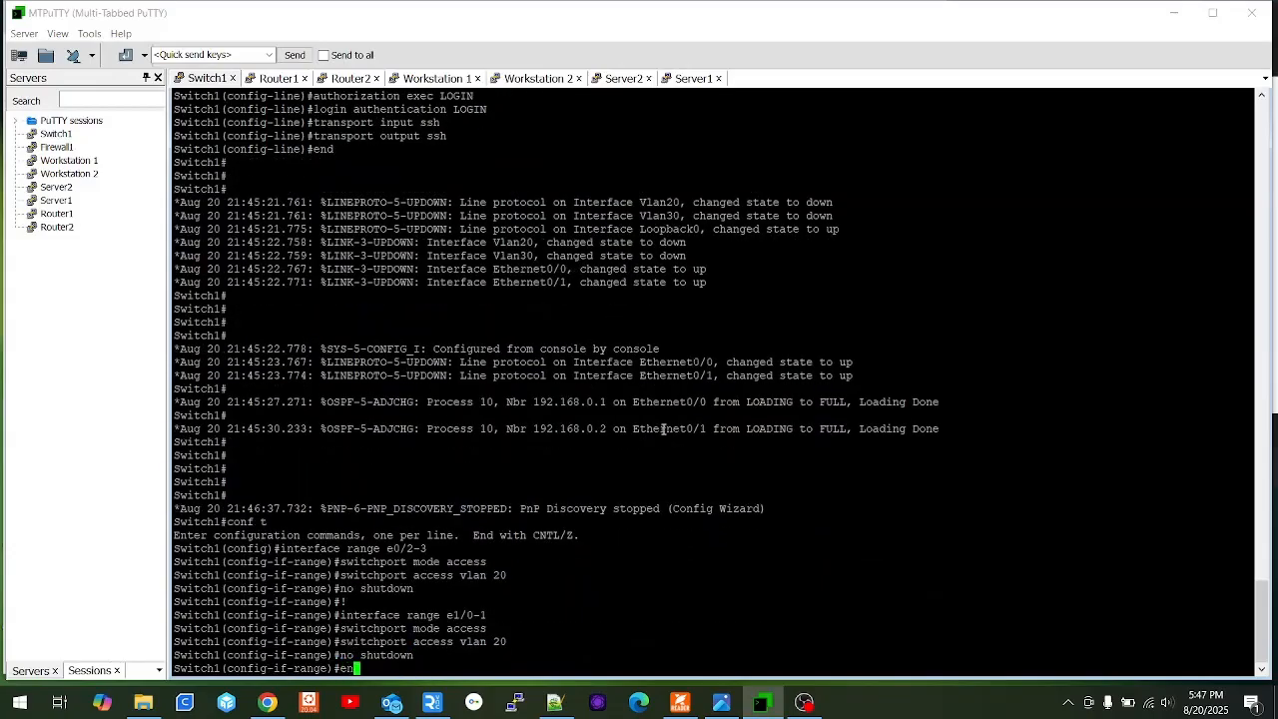
pyautogui.press('Return')
pyautogui.press('Return')
pyautogui.press('Return')
pyautogui.press('Return')
pyautogui.press('Return')
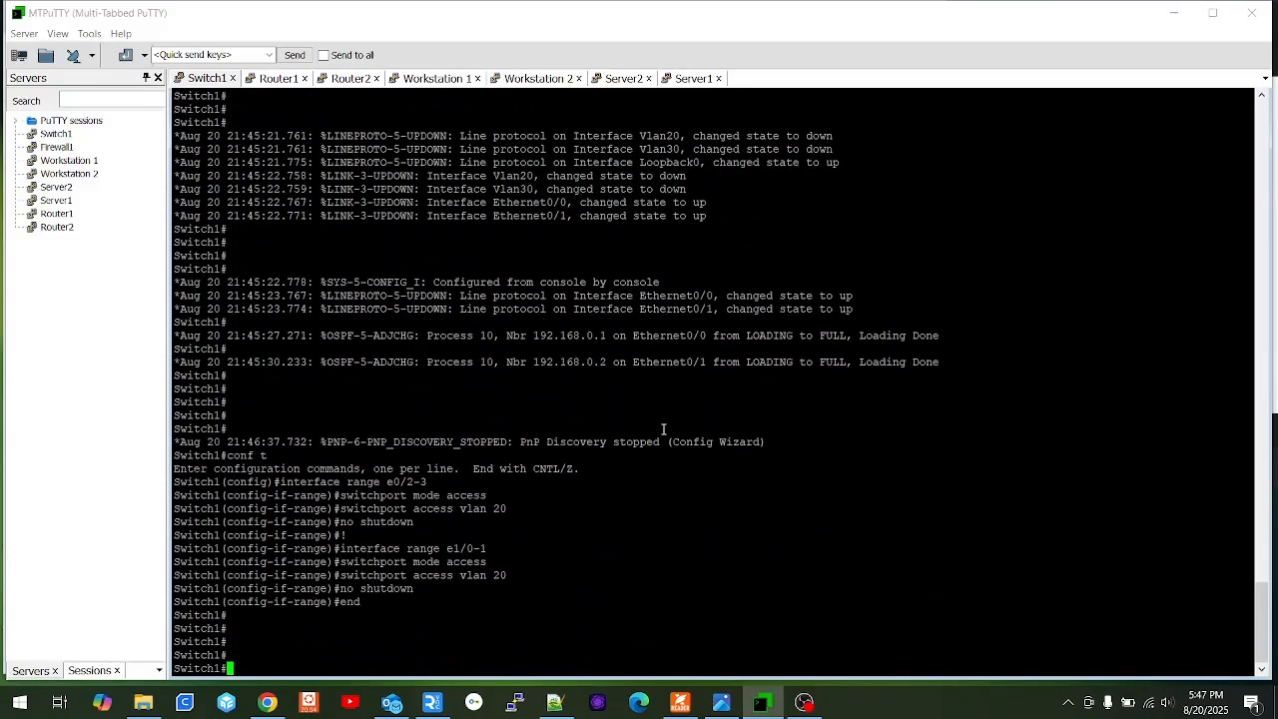
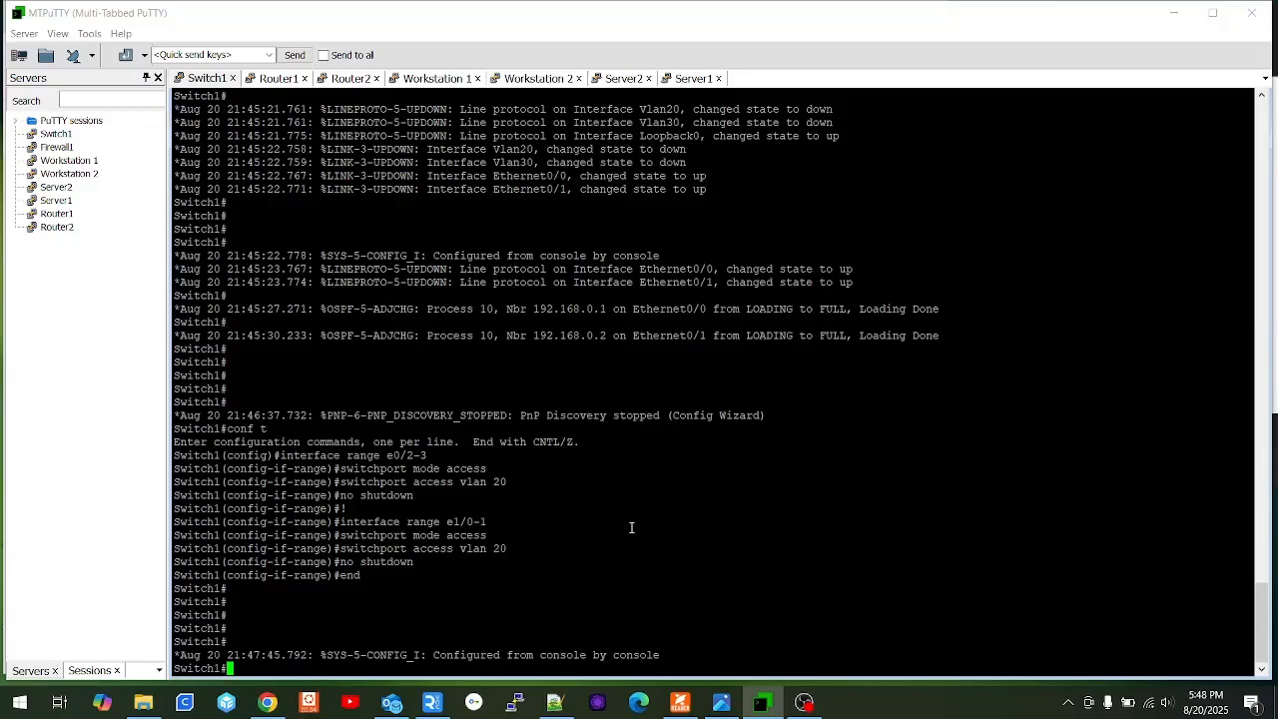
# Rerun 'sho ip int brie' on Switch1 to confirm Vlan30 is still down, then go to Router1.
pyautogui.write('sho ip int brie')
pyautogui.press('Return')
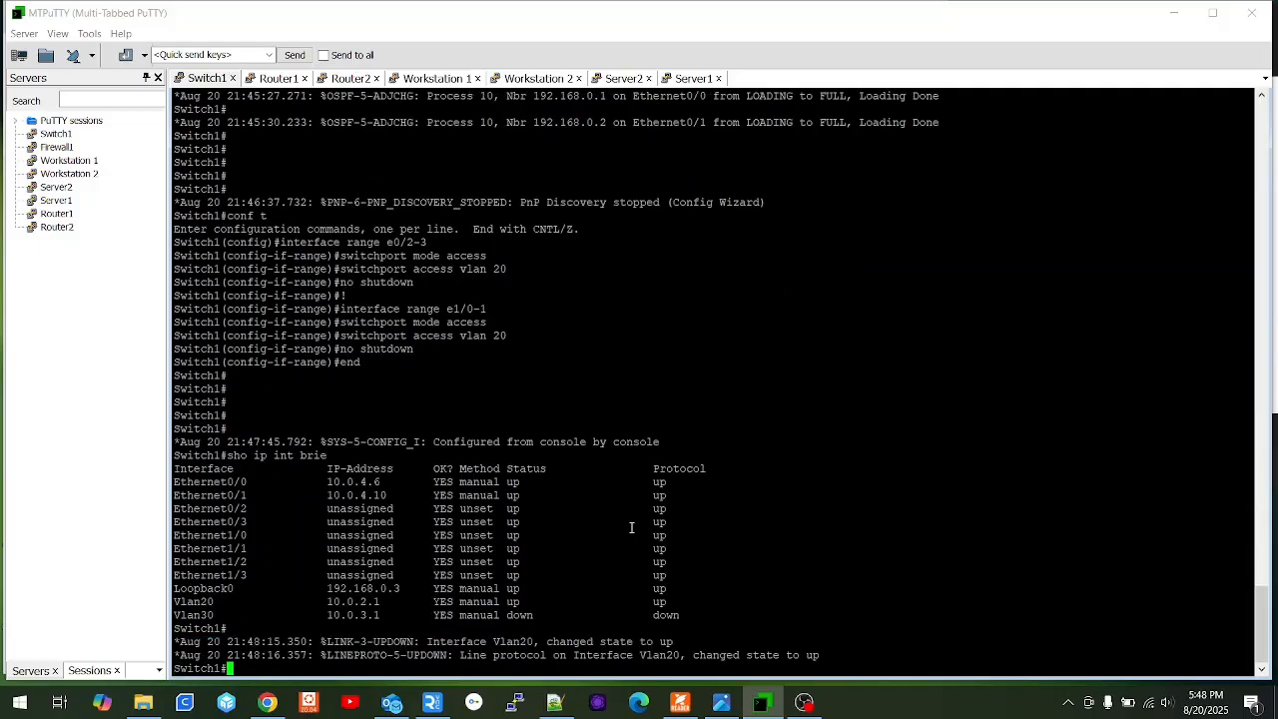
pyautogui.write('sho ip int brie')
pyautogui.press('Return')
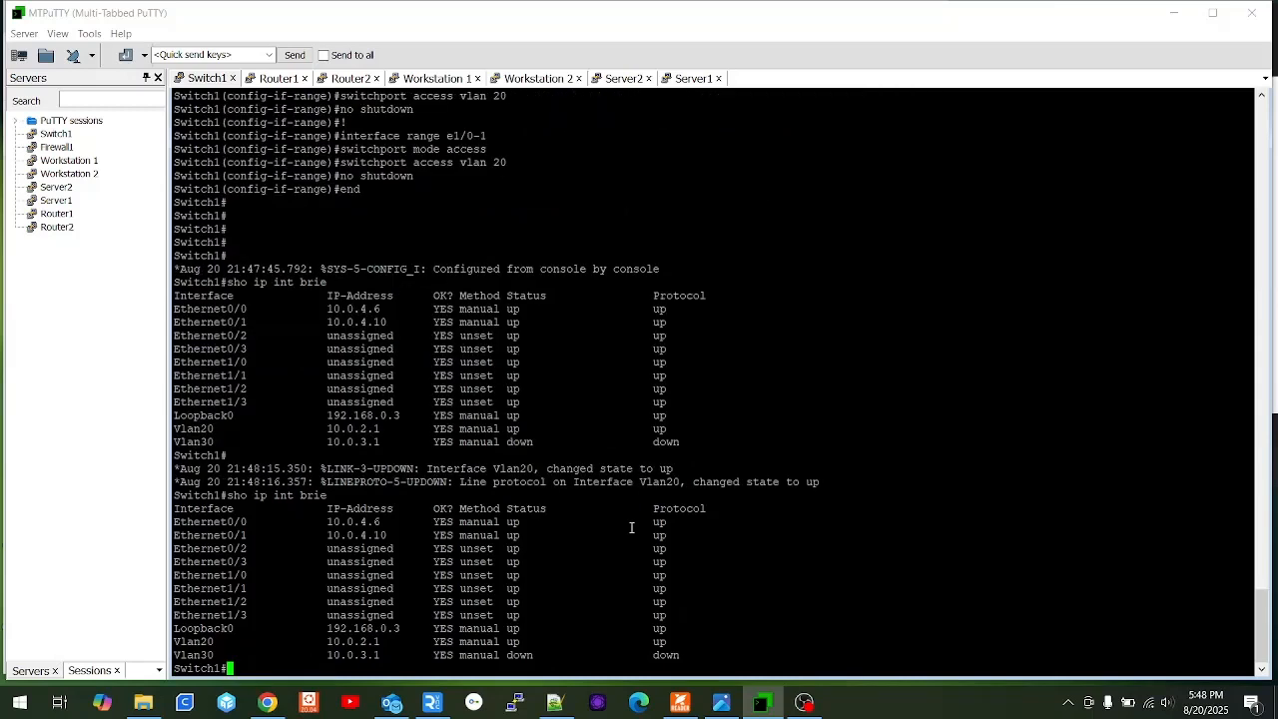
pyautogui.press('Up')
pyautogui.press('Return')
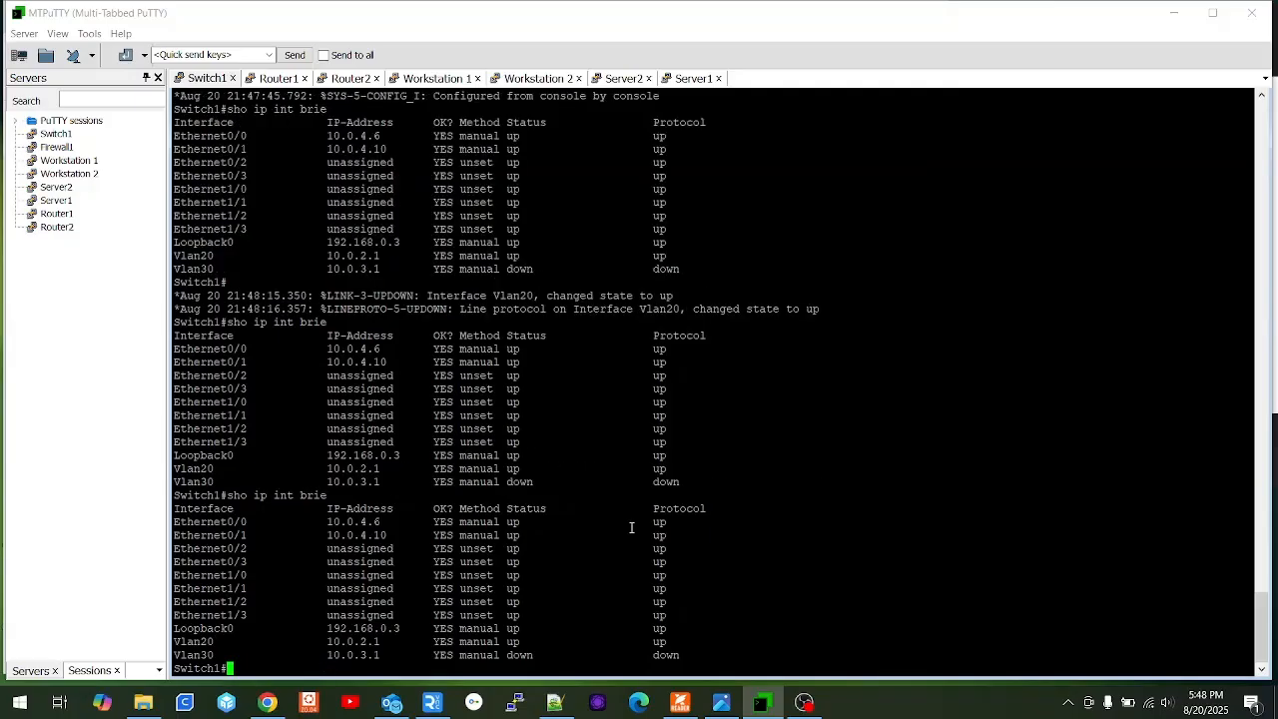
pyautogui.press('Up')
pyautogui.press('Return')
pyautogui.press('Up')
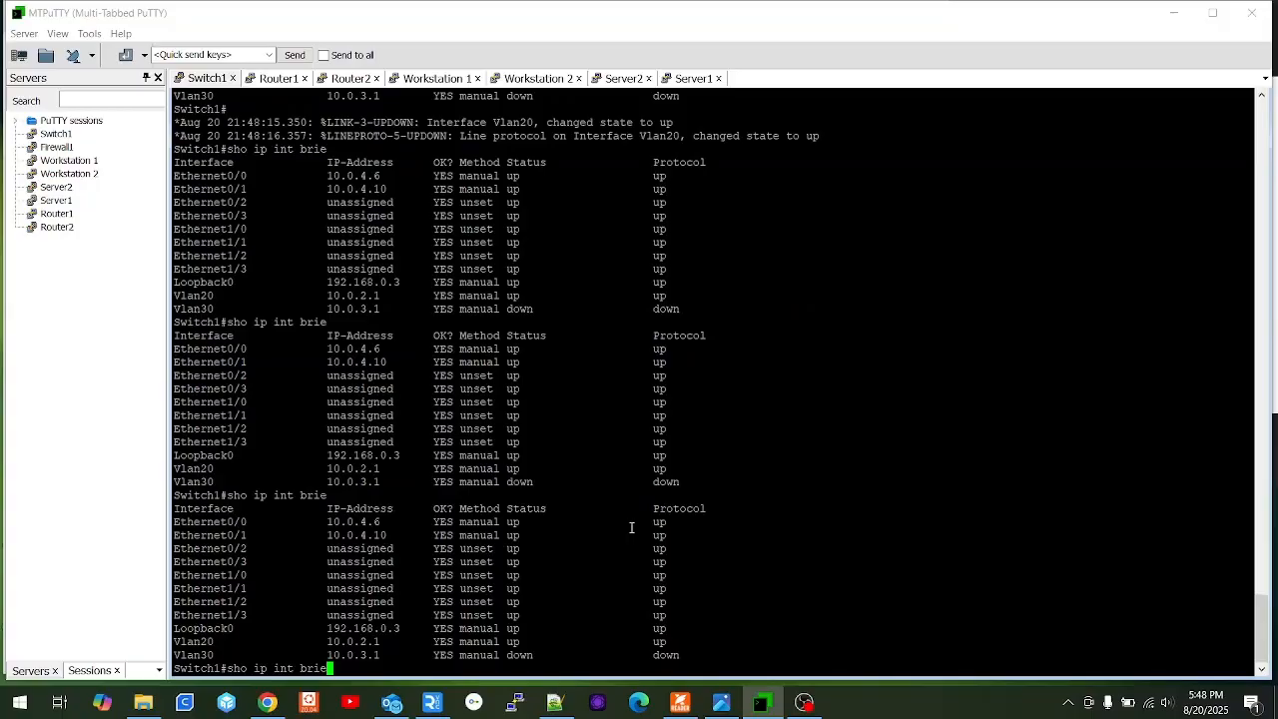
pyautogui.press('Return')
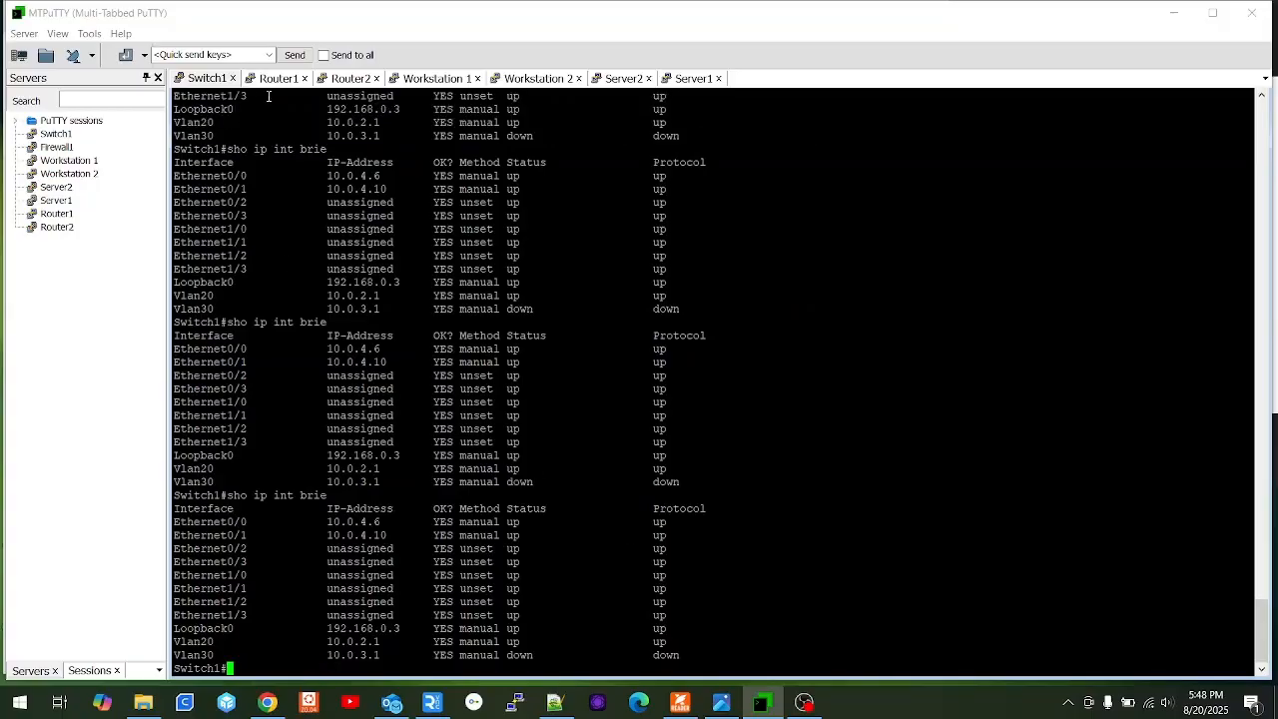
pyautogui.click(283, 79)
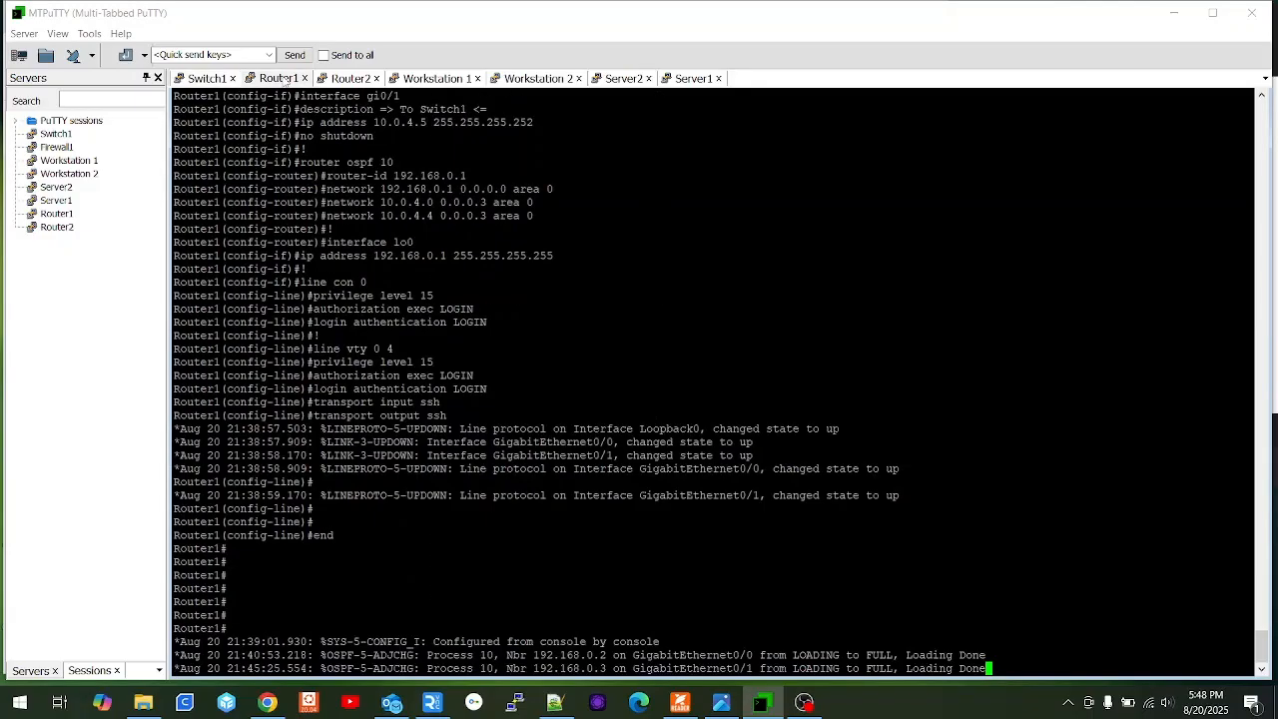
# Show Router1's routing table with OSPF routes to 10.0.2.0/24, 192.168.0.2 and 192.168.0.3.
pyautogui.press('Return')
pyautogui.press('Return')
pyautogui.press('Return')
pyautogui.press('Return')
pyautogui.press('Return')
pyautogui.write('sho r')
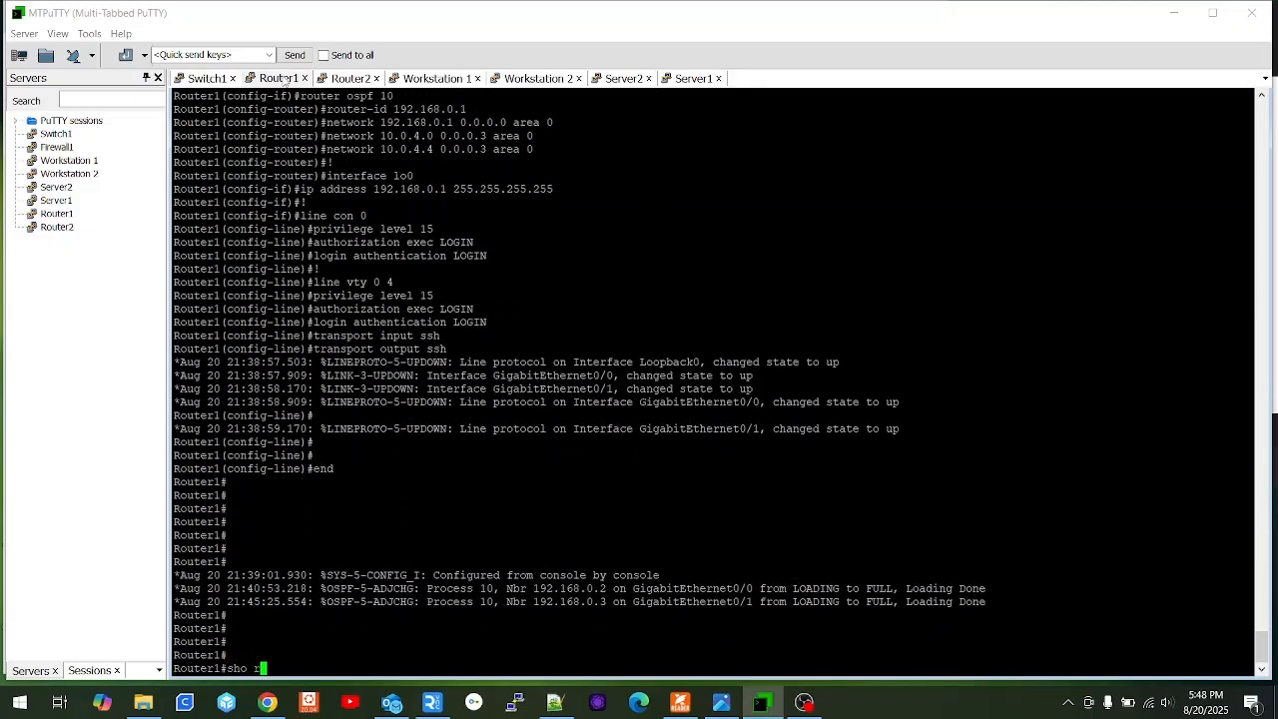
pyautogui.write('ip')
pyautogui.press('BackSpace')
pyautogui.press('BackSpace')
pyautogui.press('BackSpace')
pyautogui.press('BackSpace')
pyautogui.write('ip route')
pyautogui.press('Return')
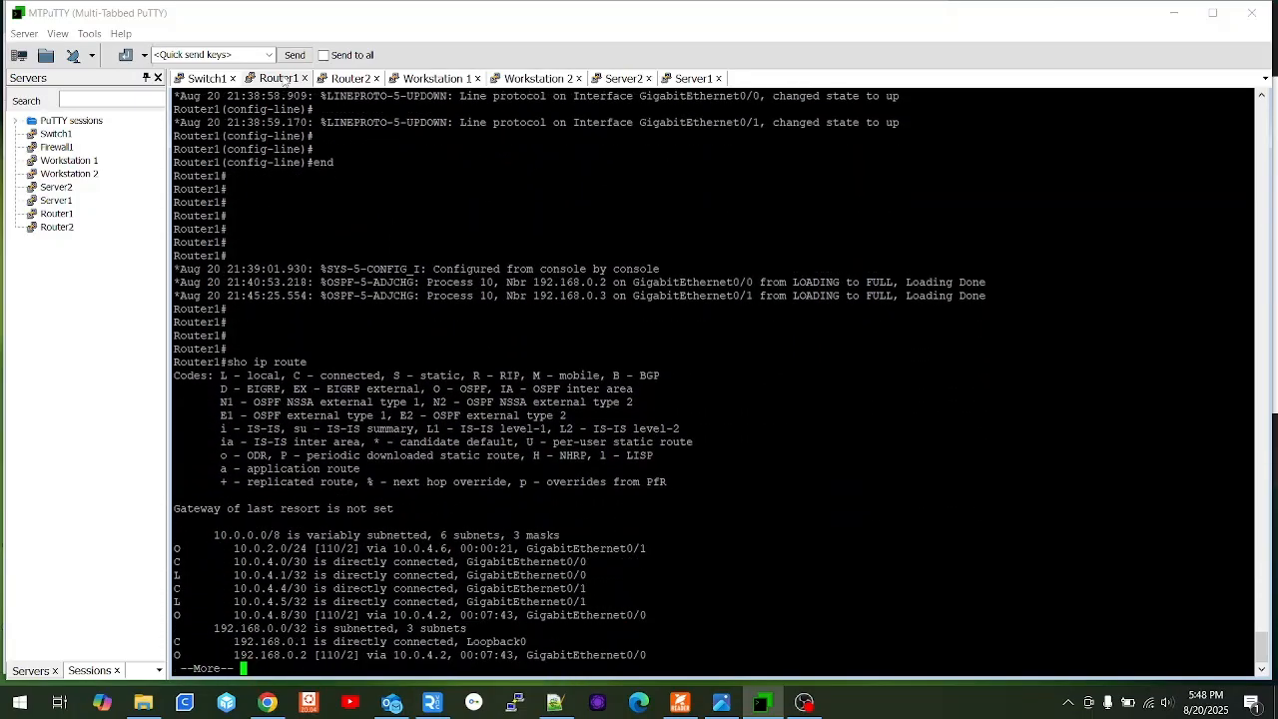
pyautogui.press('space')
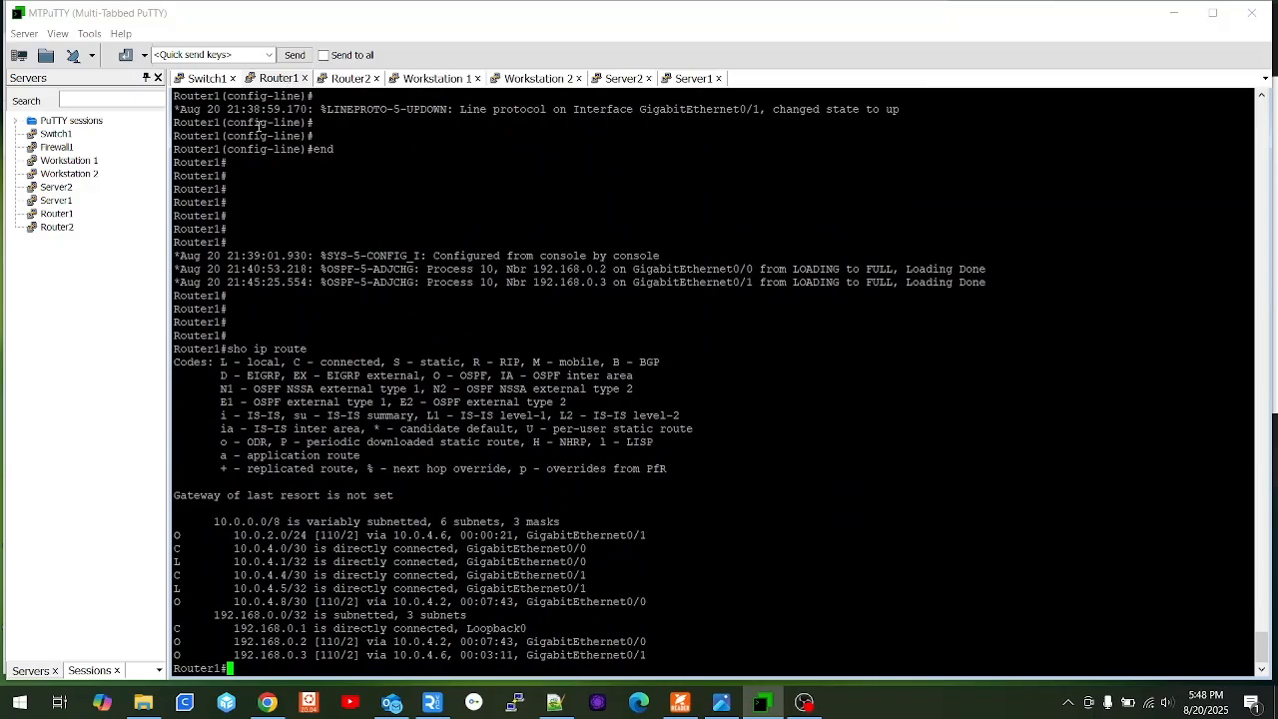
pyautogui.moveTo(187, 535); pyautogui.dragTo(178, 534)
pyautogui.press('Up')
pyautogui.press('Return')
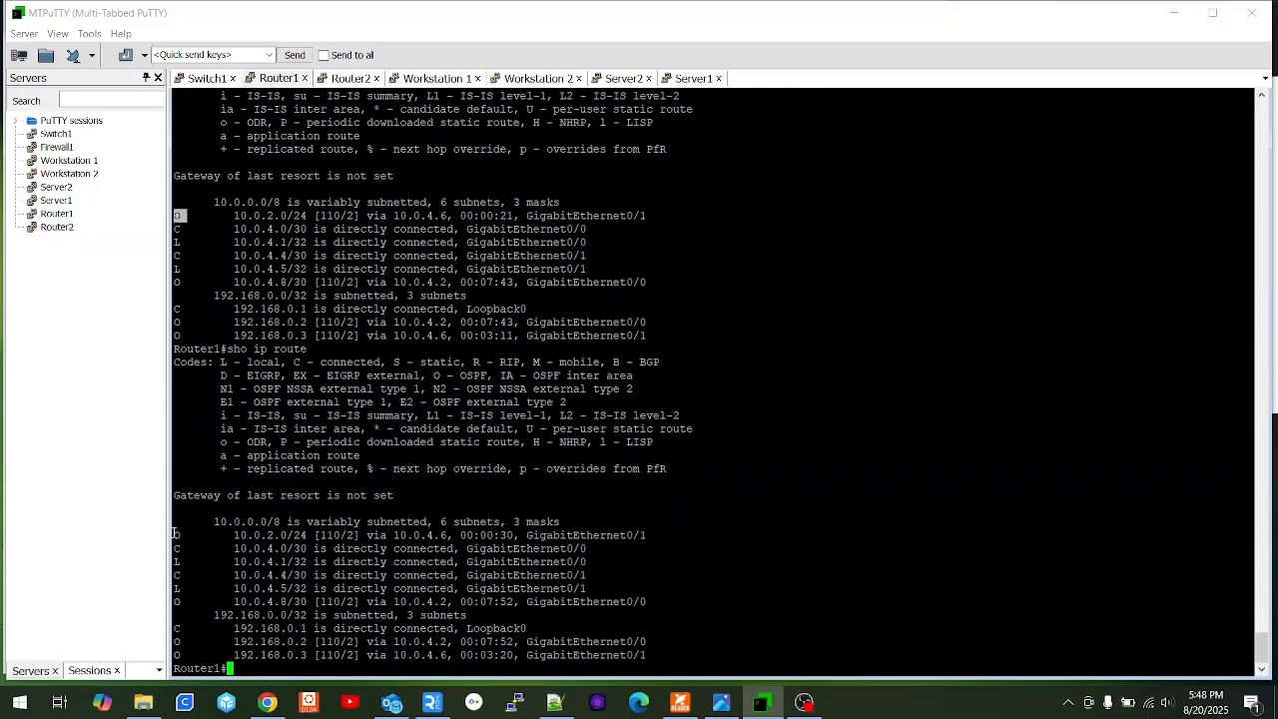
pyautogui.press('Up')
pyautogui.press('Return')
# Run 'sho vlan id 30' on Switch1, showing VLAN 30 'Workstations' active with no ports.
pyautogui.click(208, 78)
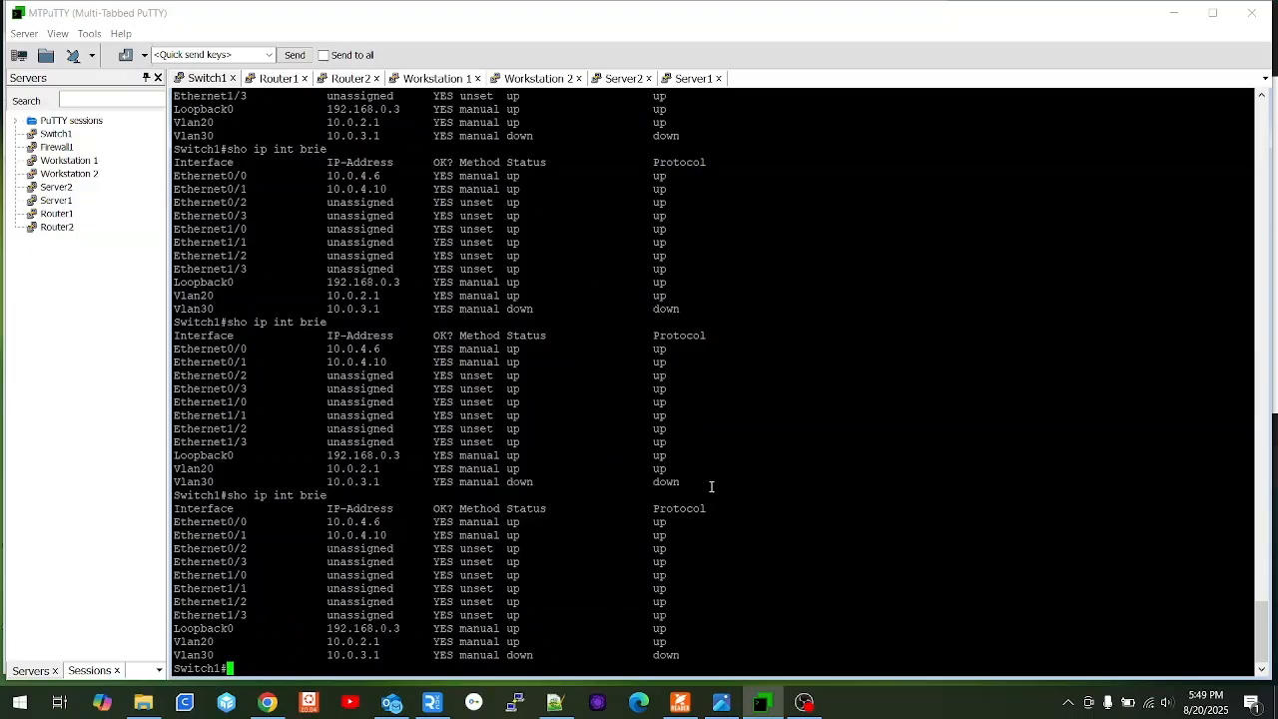
pyautogui.write('sho vlan id 30')
pyautogui.press('Return')
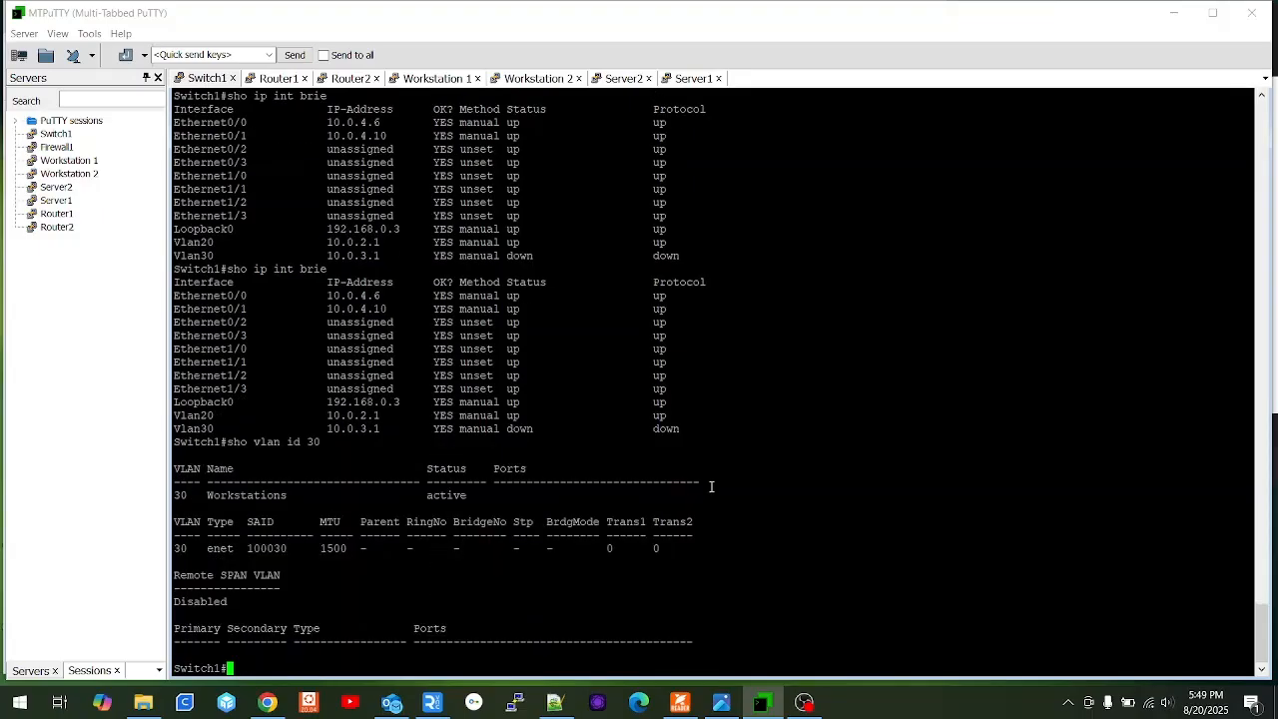
pyautogui.write('sho')
pyautogui.moveTo(628, 493); pyautogui.dragTo(486, 499)
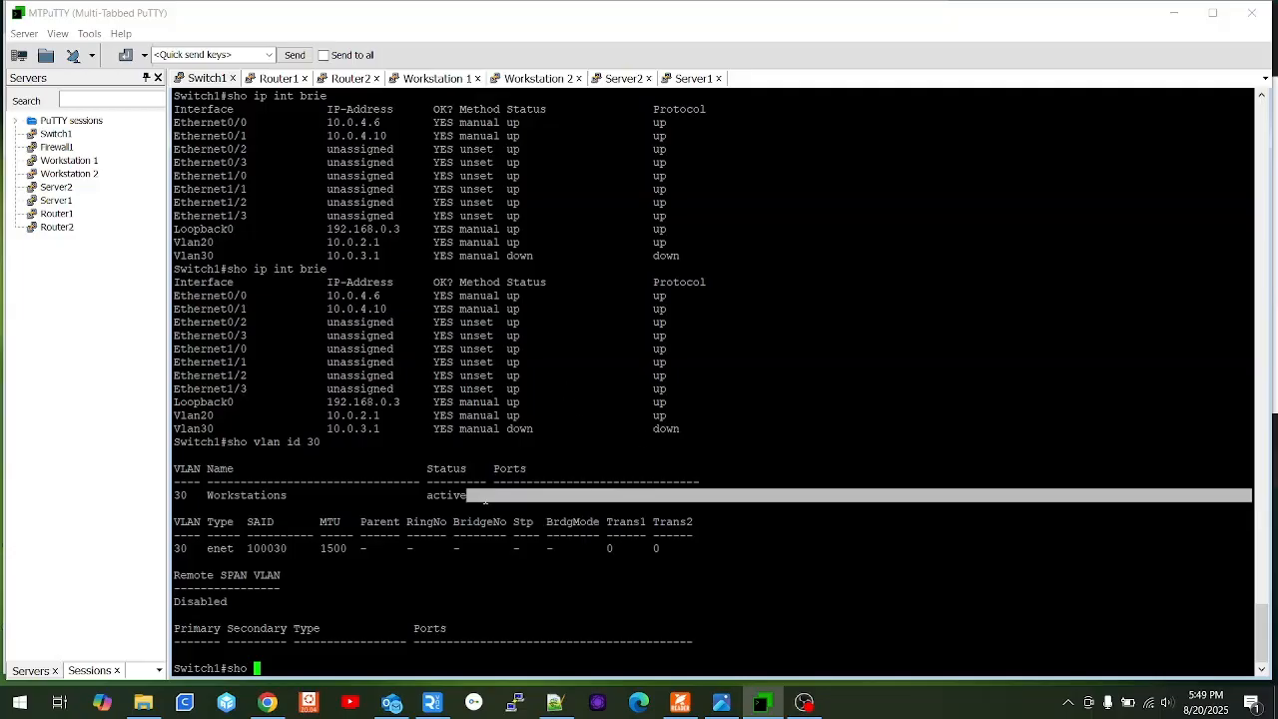
pyautogui.click(268, 703)
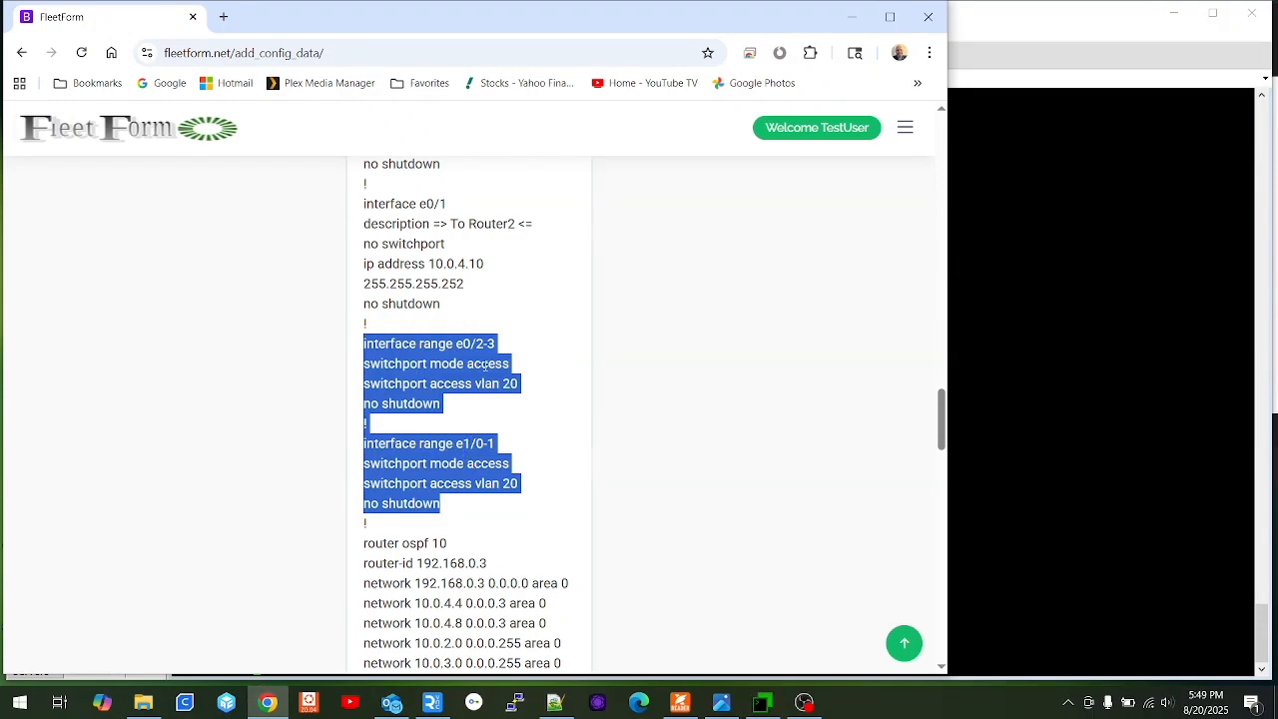
# Find the e1/0-1 'access vlan 20' line in FleetForm's generated config.
pyautogui.click(518, 383)
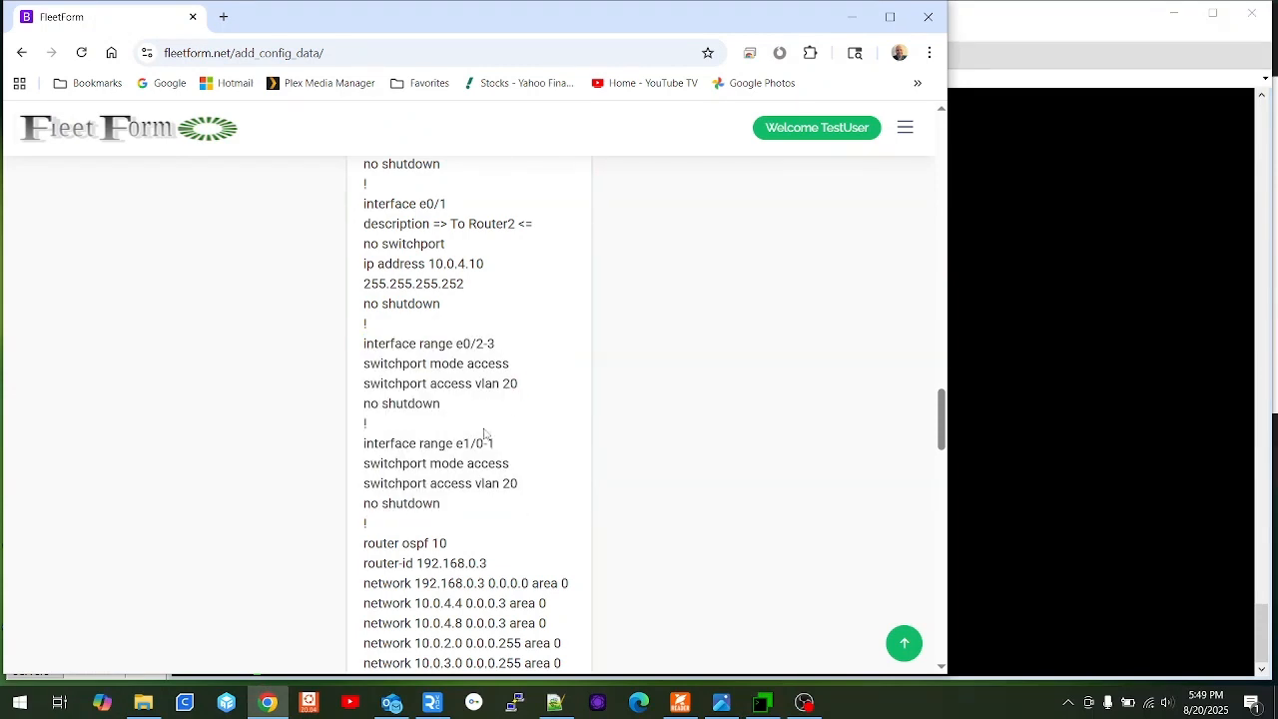
pyautogui.moveTo(519, 486); pyautogui.dragTo(366, 485)
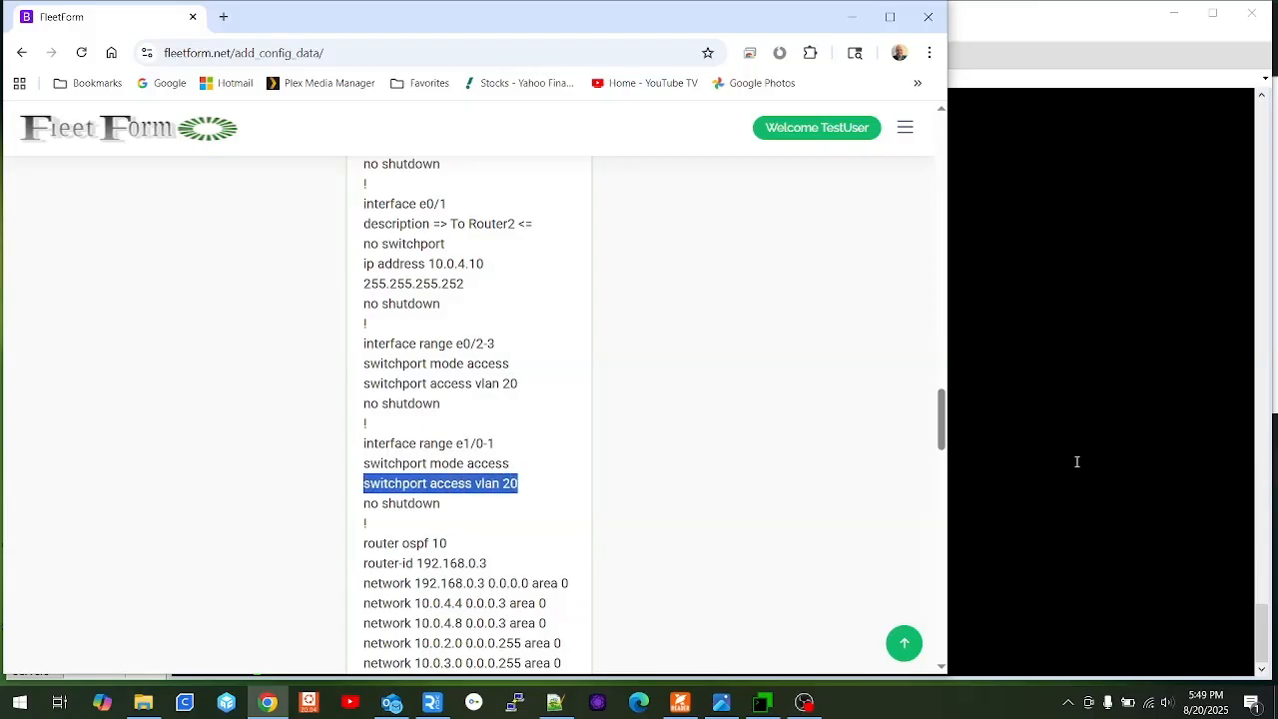
pyautogui.scroll(1, 405, 435)
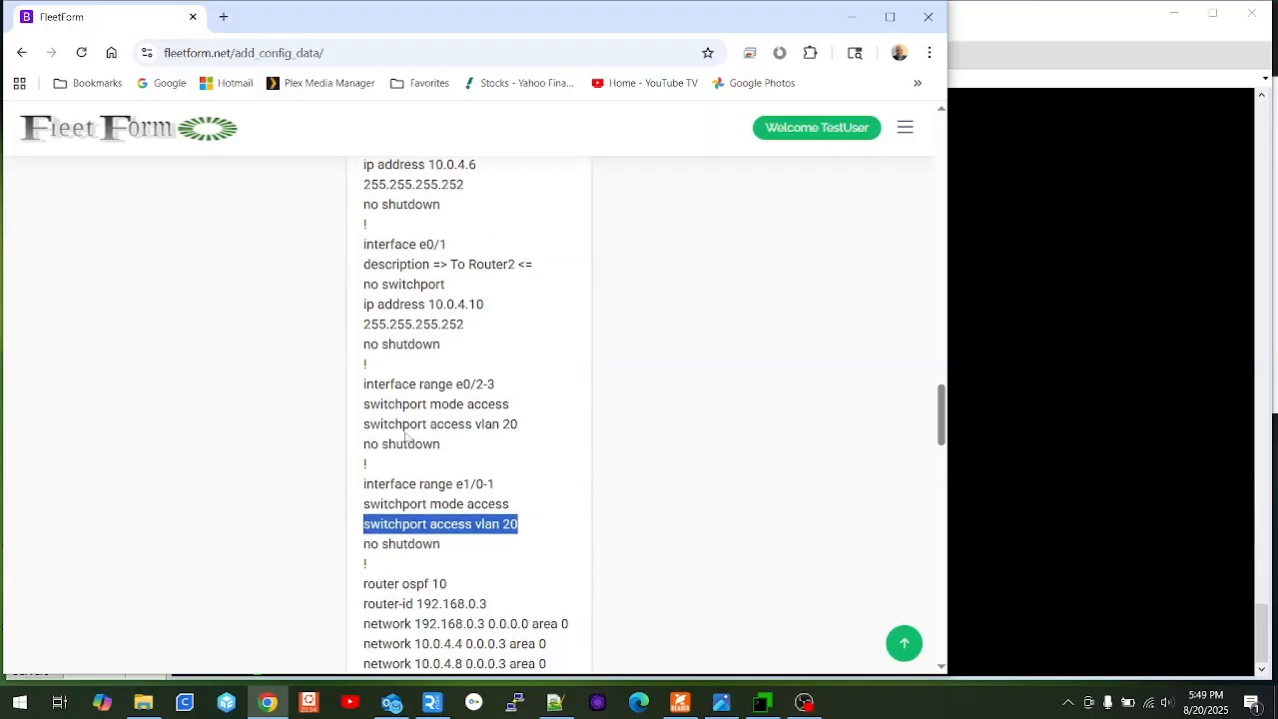
pyautogui.scroll(3, 405, 436)
pyautogui.scroll(-4, 405, 436)
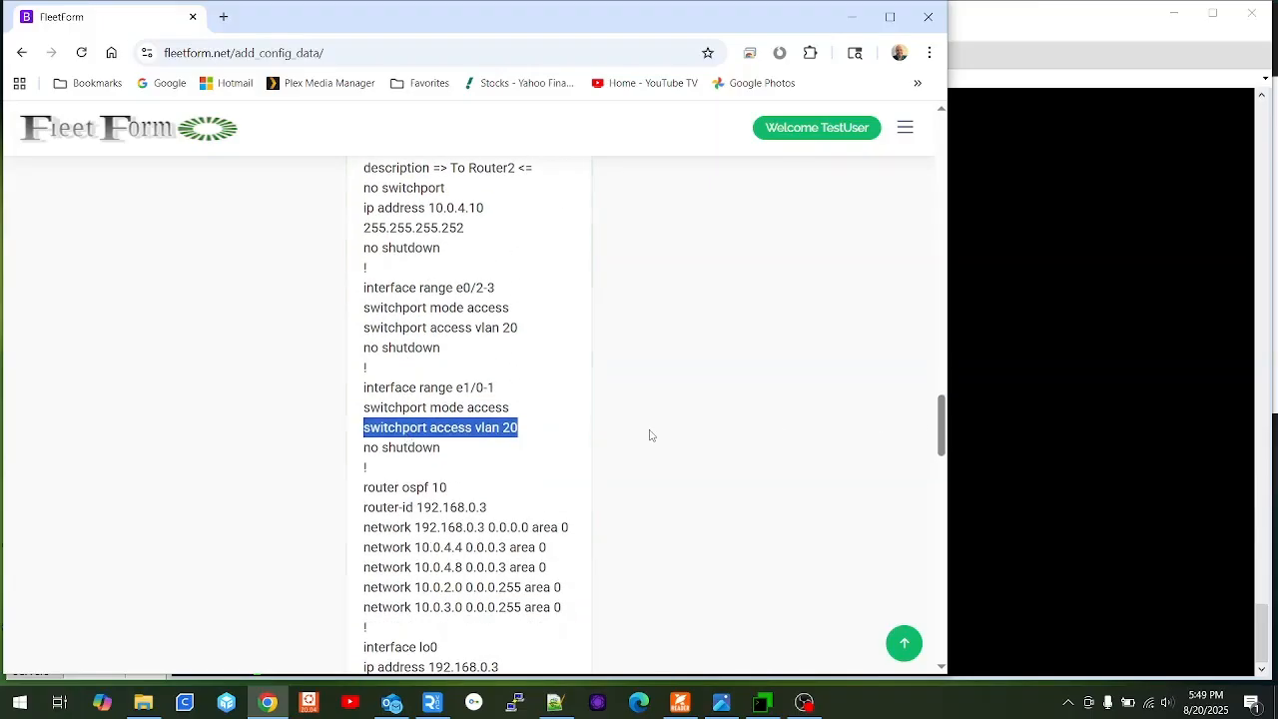
pyautogui.scroll(15, 474, 424)
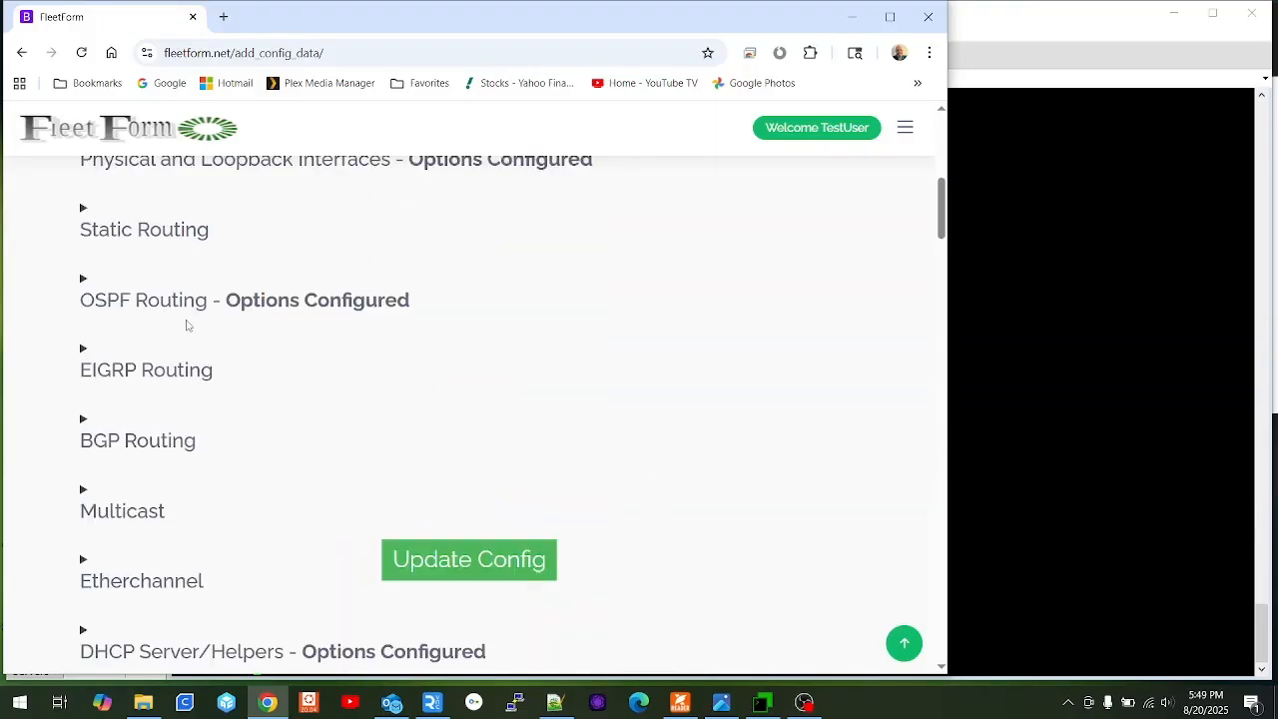
pyautogui.scroll(4, 200, 350)
# Change Interface 4's access port VLAN from 20 to 30 and update the config.
pyautogui.click(238, 409)
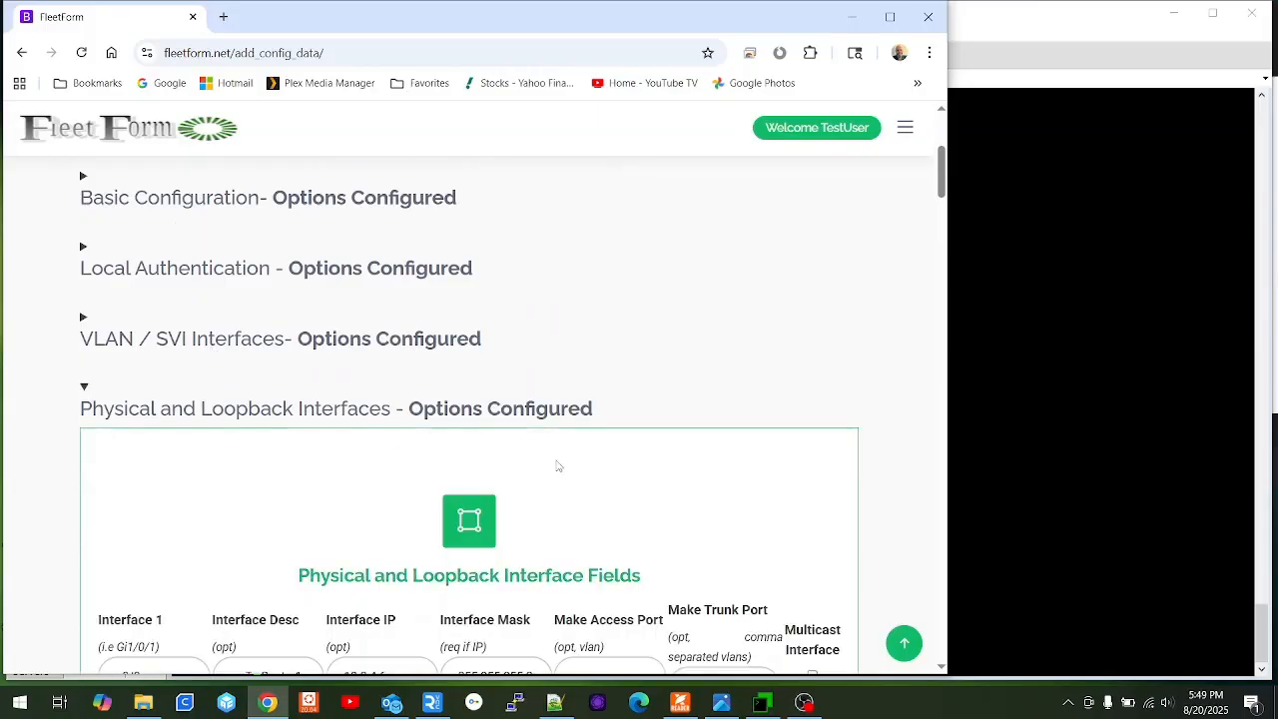
pyautogui.scroll(-6, 557, 466)
pyautogui.doubleClick(599, 390)
pyautogui.write('3')
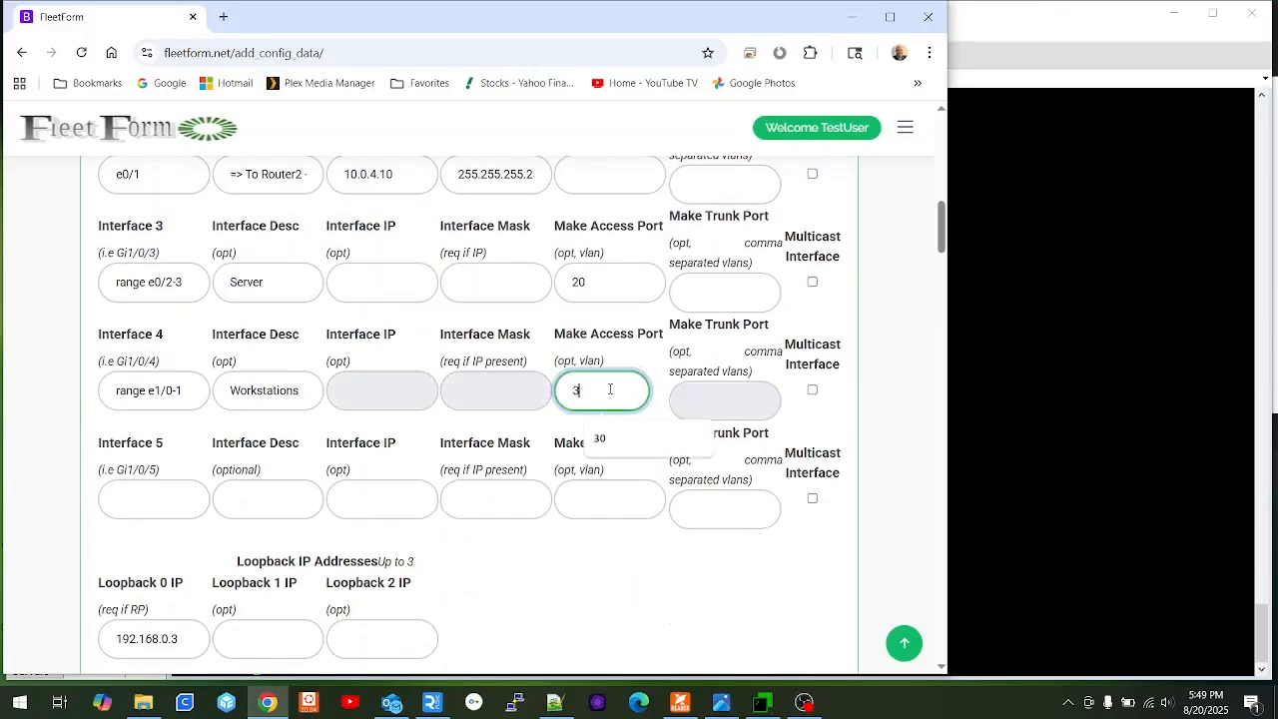
pyautogui.write('0')
pyautogui.scroll(3, 449, 484)
pyautogui.scroll(-8, 459, 529)
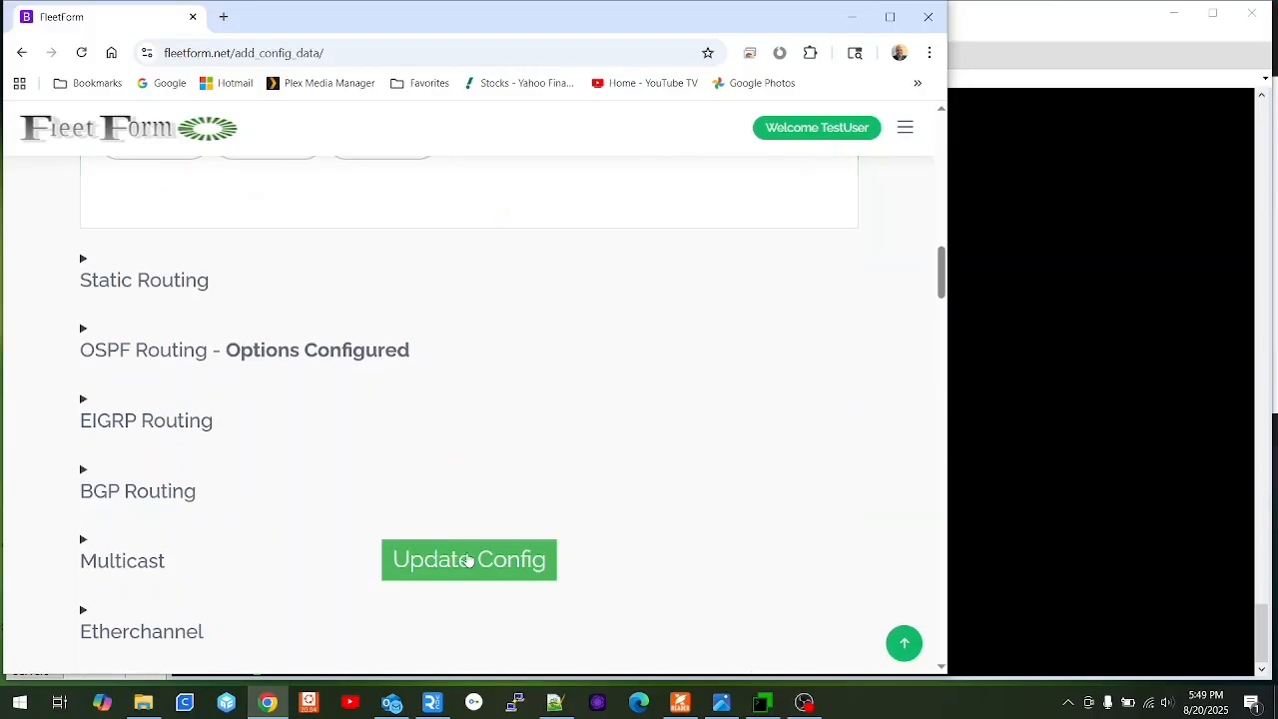
pyautogui.click(468, 561)
# Copy the regenerated interface range e1/0-1 block with access VLAN 30 for Switch1.
pyautogui.scroll(-15, 397, 437)
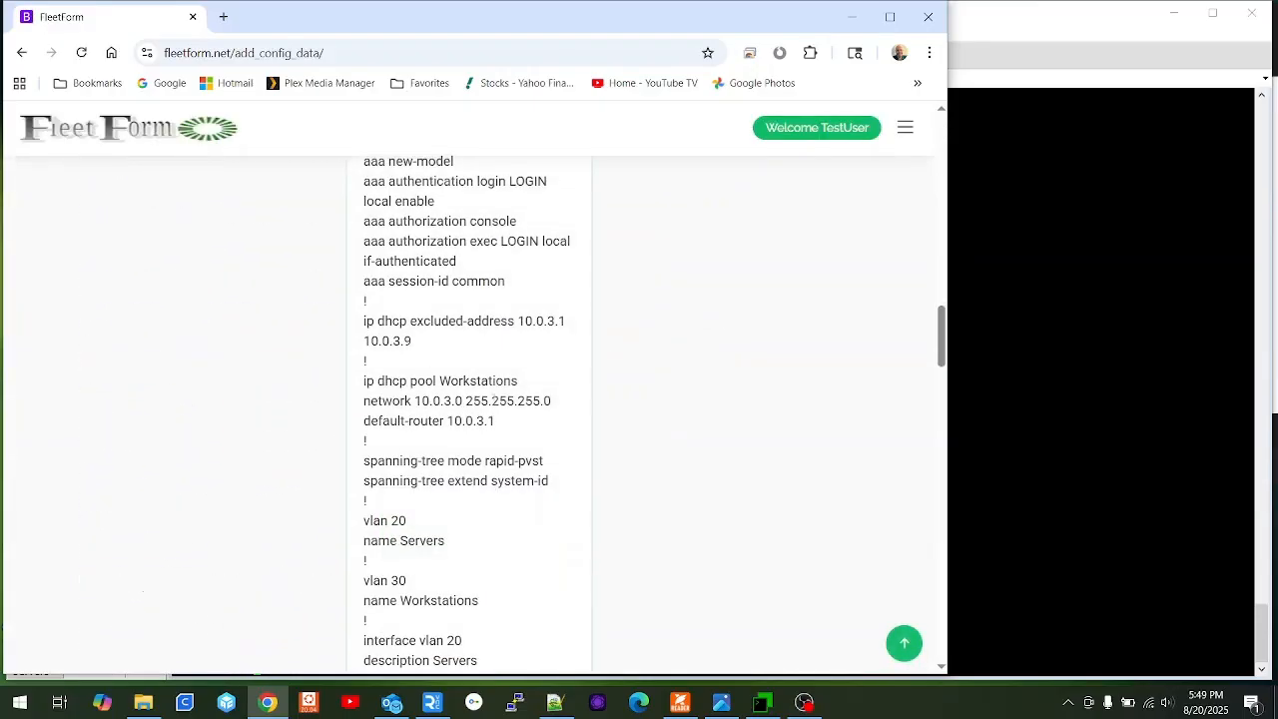
pyautogui.scroll(-1, 464, 380)
pyautogui.scroll(-4, 464, 380)
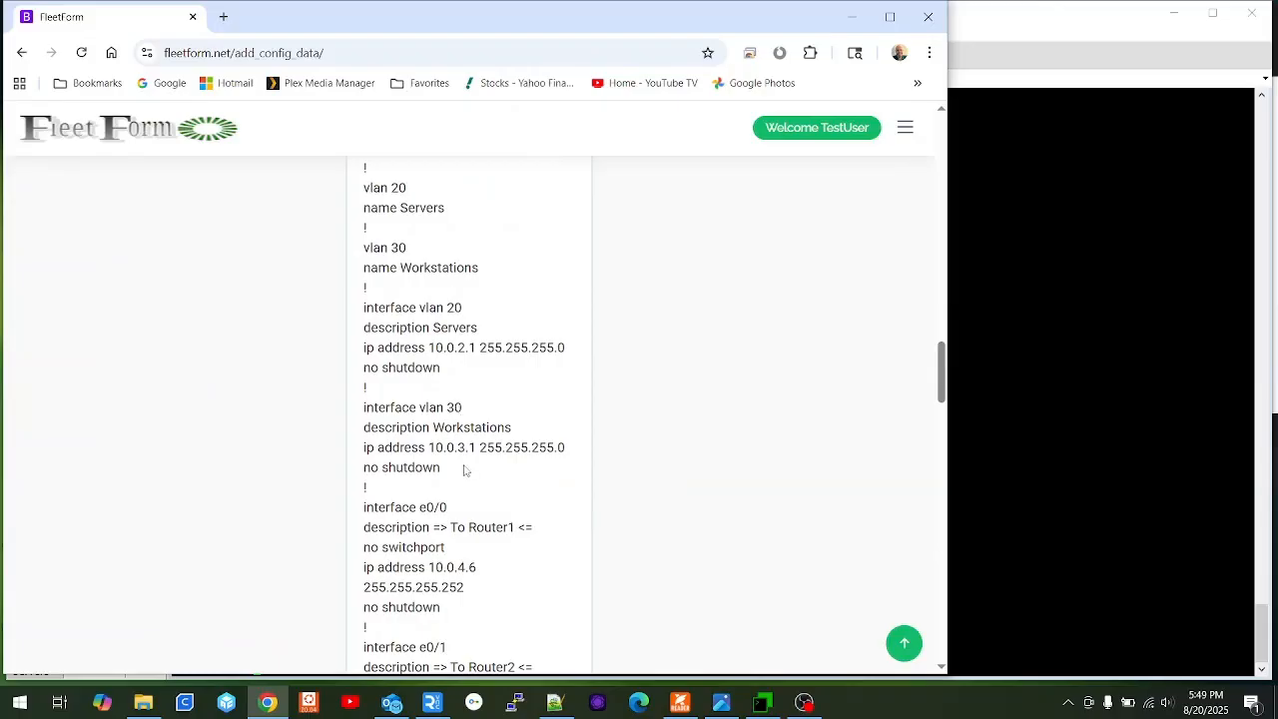
pyautogui.scroll(-5, 489, 474)
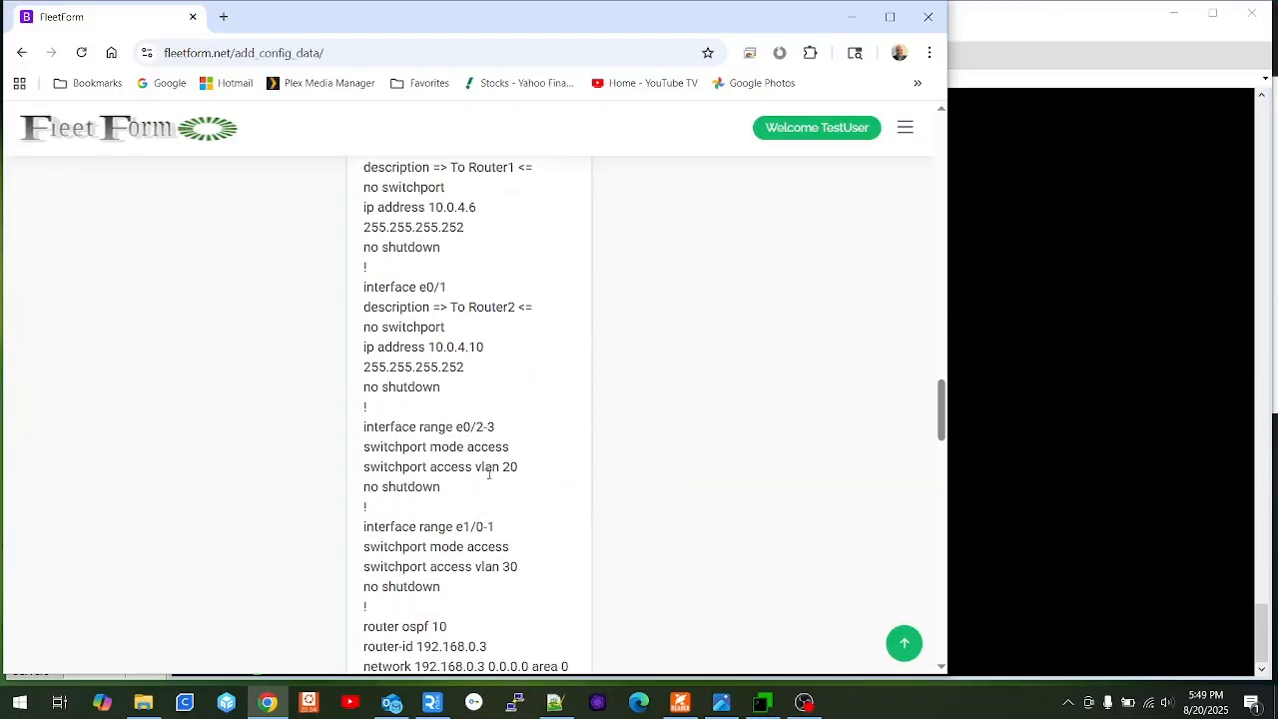
pyautogui.keyDown('shift'); pyautogui.click(460, 489); pyautogui.keyUp('shift')
pyautogui.moveTo(443, 587); pyautogui.dragTo(358, 531)
pyautogui.click(1126, 379)
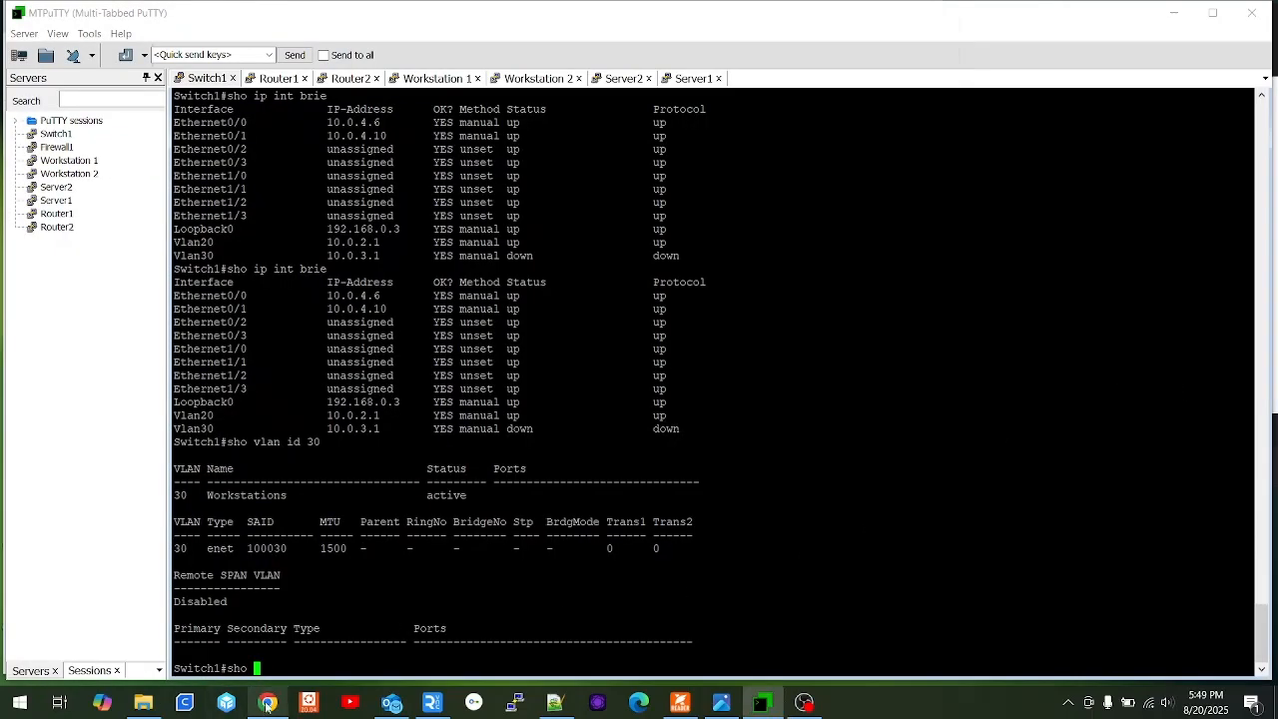
pyautogui.click(267, 702)
pyautogui.rightClick(419, 548)
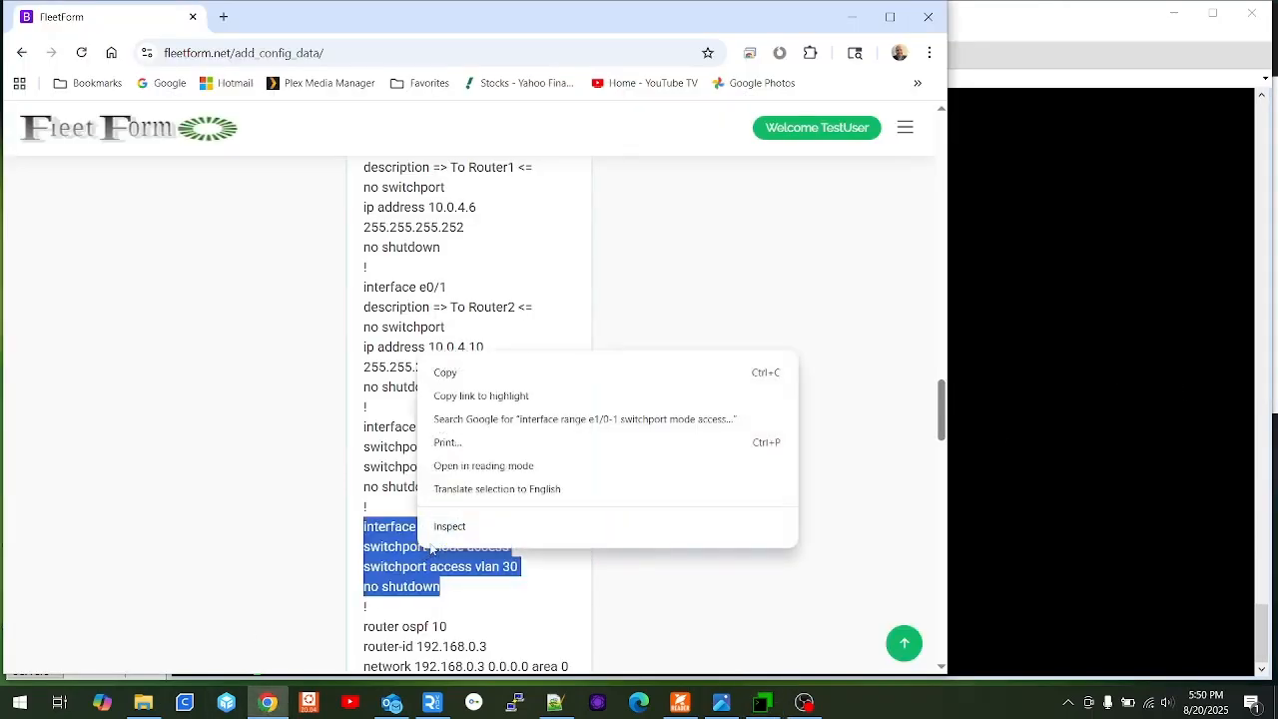
pyautogui.click(484, 371)
pyautogui.click(1015, 403)
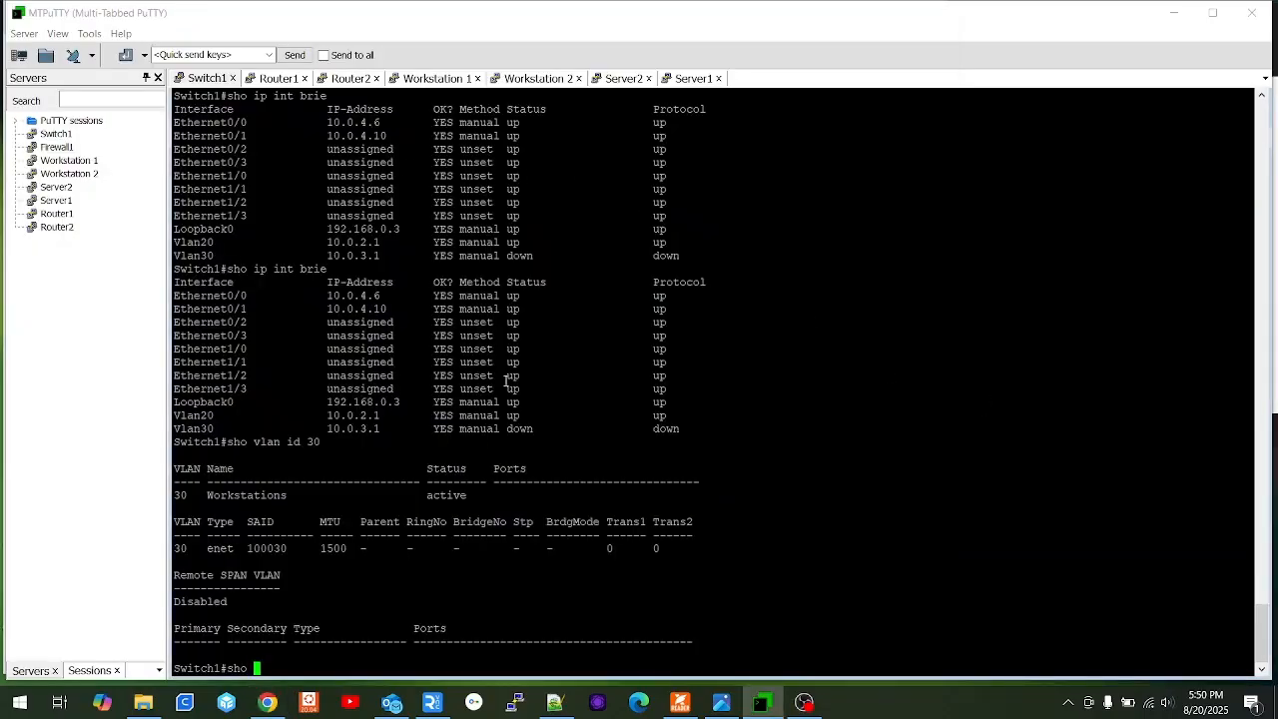
pyautogui.press('BackSpace')
pyautogui.press('BackSpace')
pyautogui.press('BackSpace')
pyautogui.press('BackSpace')
# In conf t on Switch1, paste the e1/0-1 access VLAN 30 block and end.
pyautogui.write('conf t')
pyautogui.press('Return')
pyautogui.rightClick(795, 398)
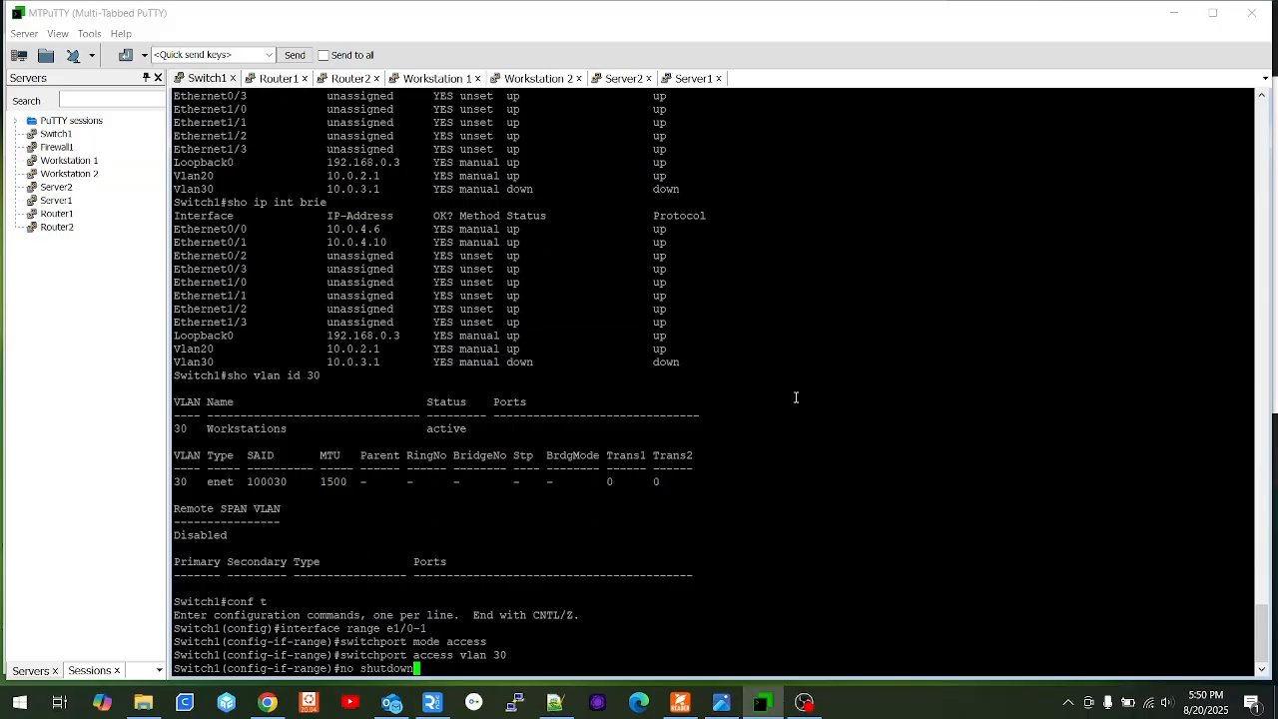
pyautogui.press('Return')
pyautogui.press('Return')
pyautogui.press('Return')
pyautogui.press('Return')
pyautogui.press('Return')
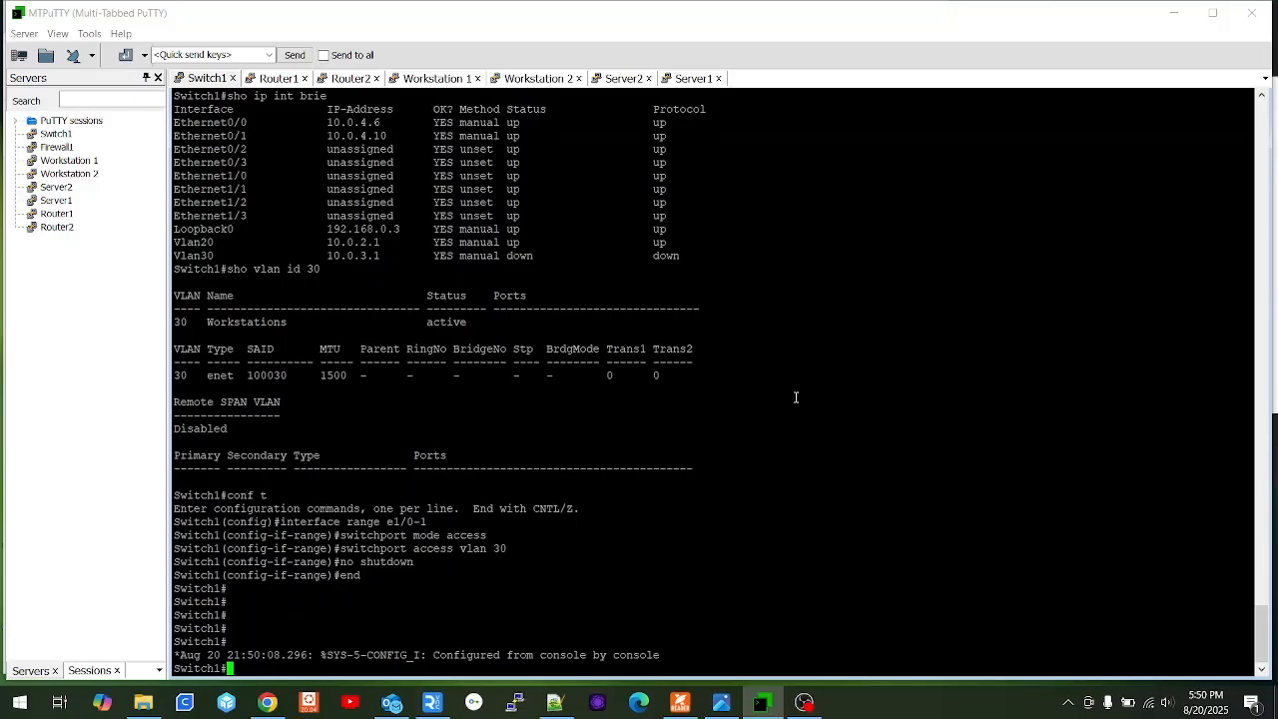
pyautogui.press('Return')
pyautogui.press('Return')
pyautogui.press('Return')
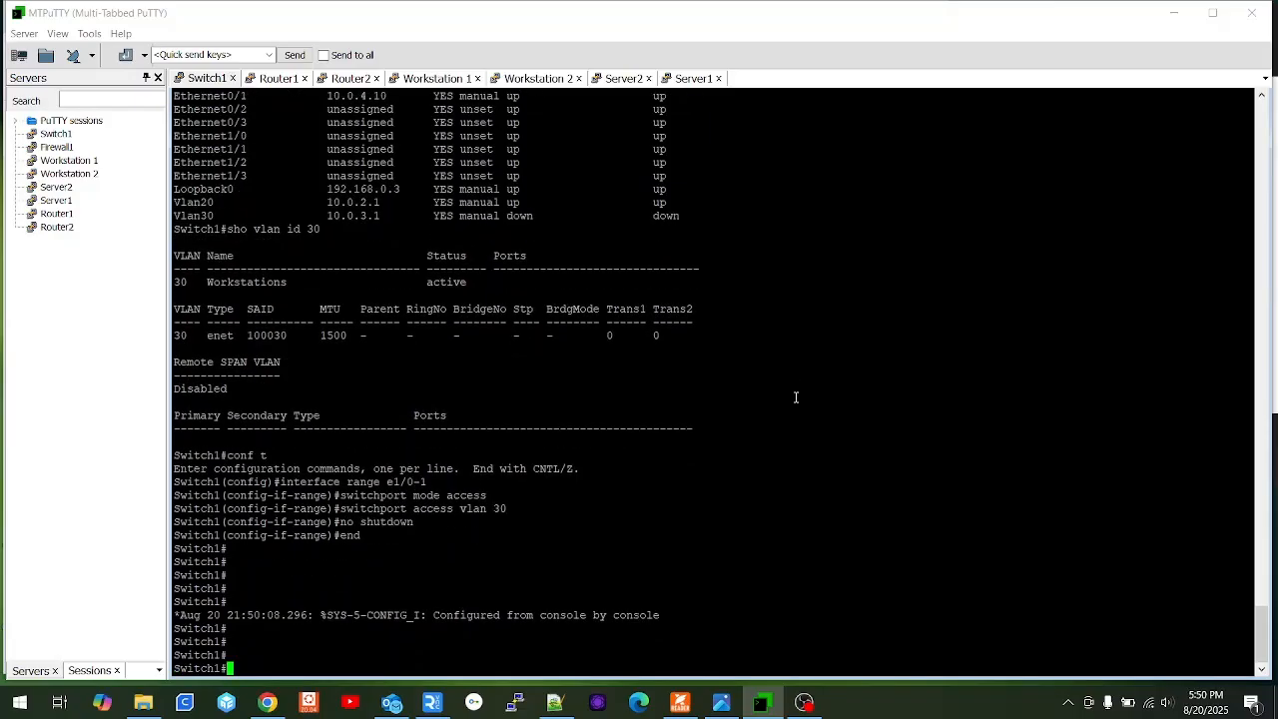
pyautogui.write('sho ip int brie | ex un')
# Rerun 'sho ip int brie | ex un' on Switch1 to recheck Vlan30.
pyautogui.press('Return')
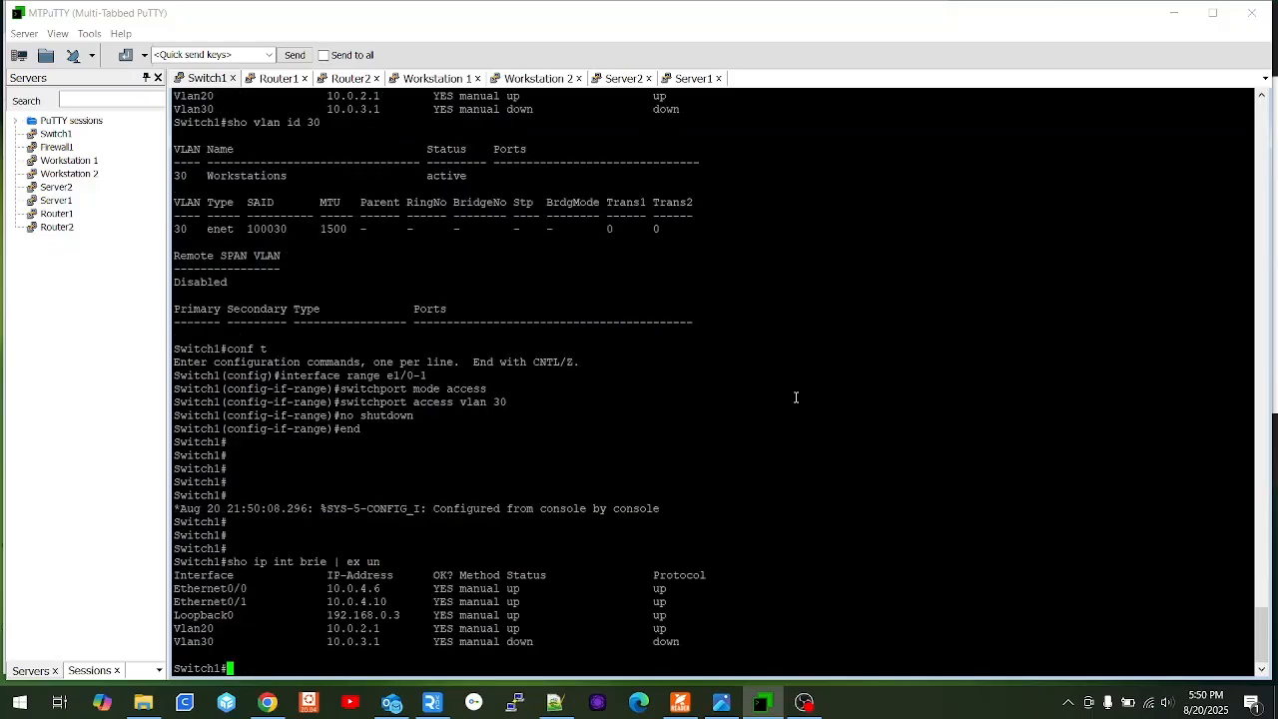
pyautogui.press('Up')
pyautogui.press('Return')
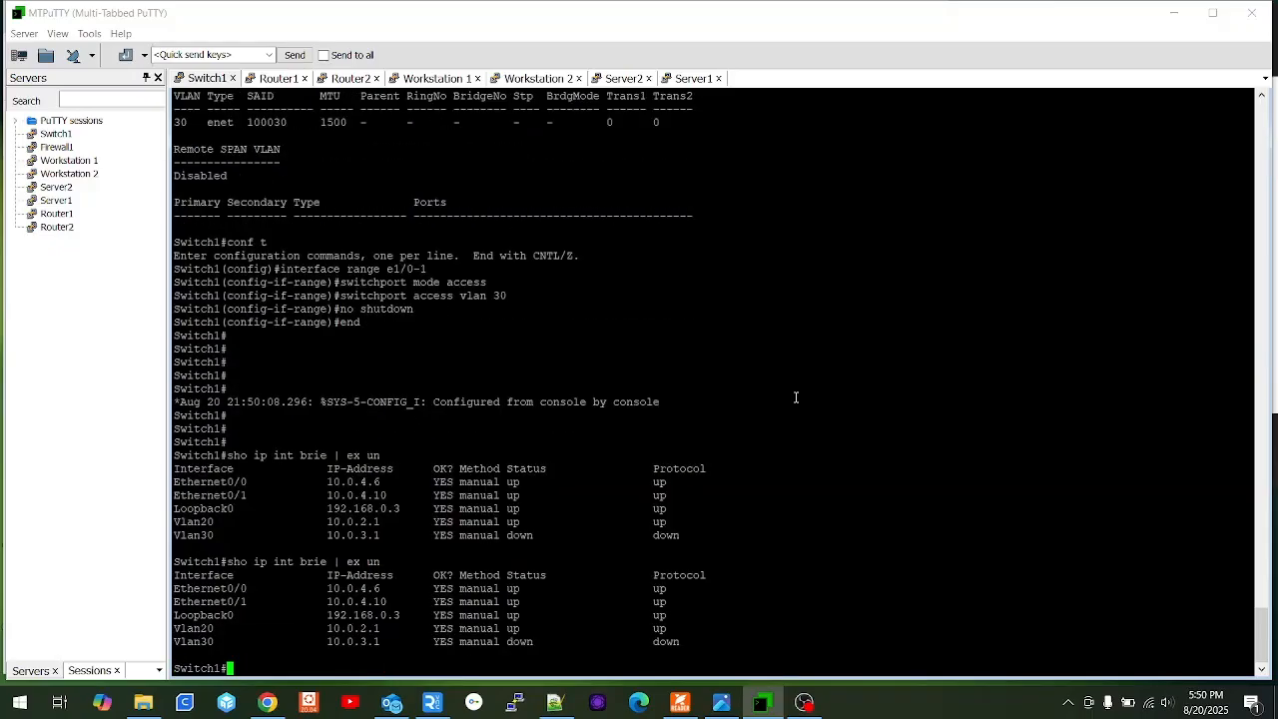
pyautogui.press('Up')
pyautogui.press('Return')
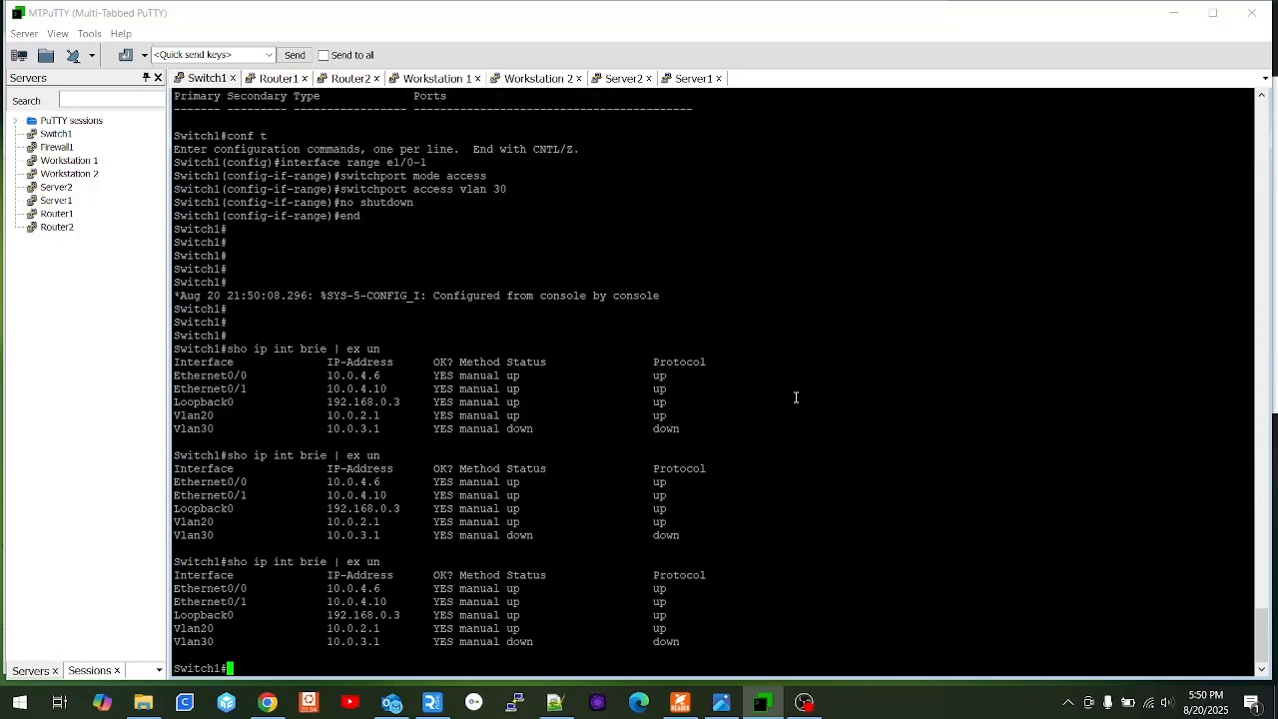
# Ping 192.168.0.1 and 192.168.0.2 from Switch1's loopback lo0.
pyautogui.write('ping 192.168.0.1 so lo0')
pyautogui.press('Return')
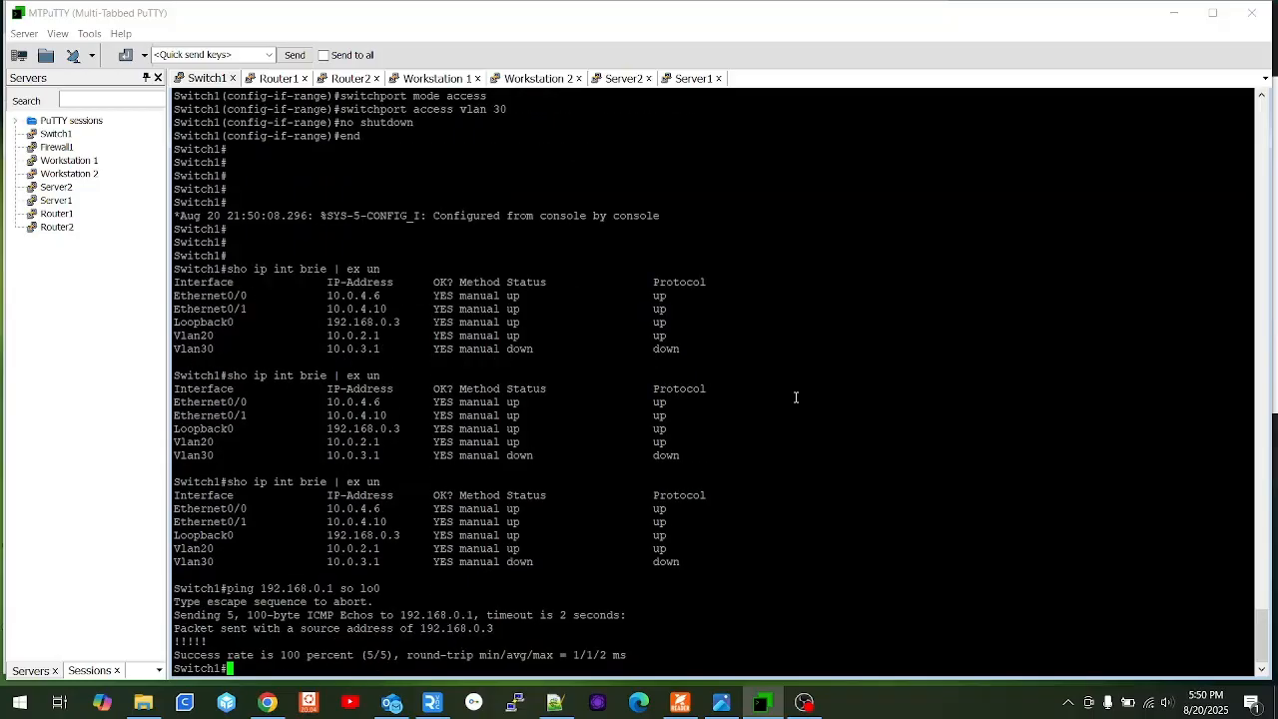
pyautogui.press('Up')
pyautogui.press('Left')
pyautogui.press('Left')
pyautogui.press('Left')
pyautogui.press('Left')
pyautogui.press('Left')
pyautogui.press('Left')
pyautogui.press('Left')
pyautogui.press('BackSpace')
pyautogui.write('2')
pyautogui.press('Return')
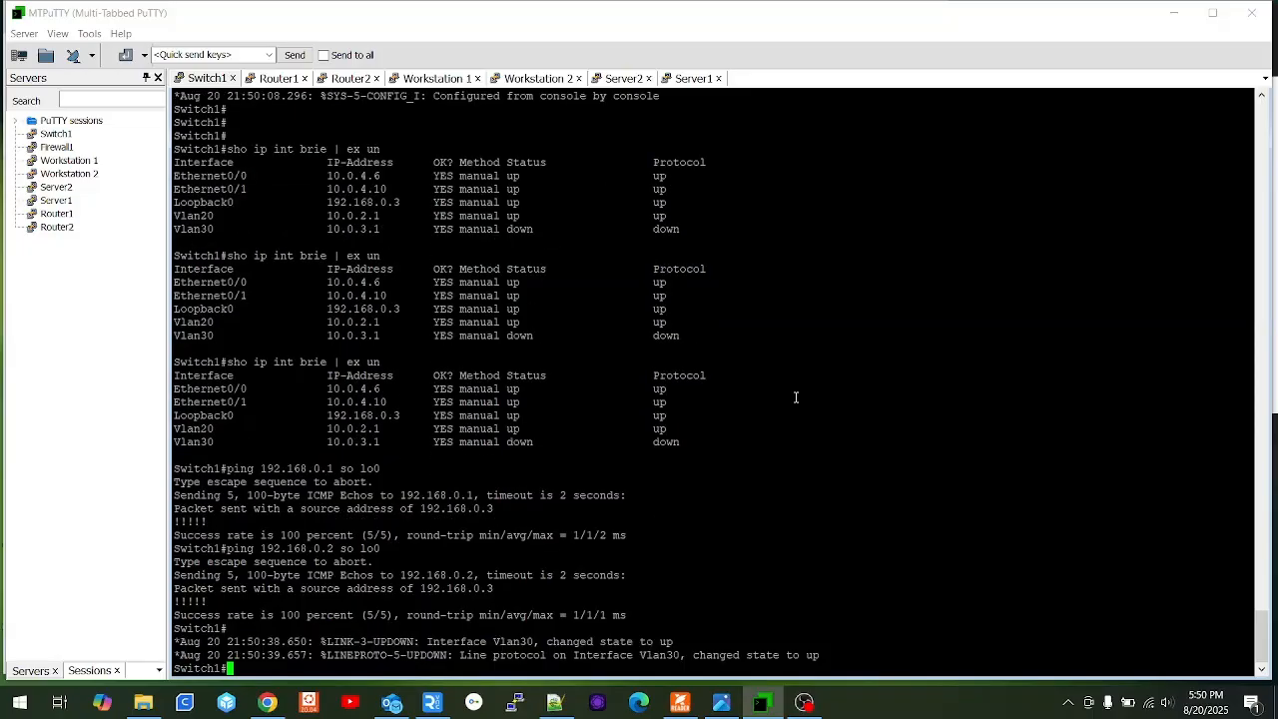
pyautogui.press('Return')
pyautogui.press('Return')
pyautogui.press('Return')
pyautogui.press('Return')
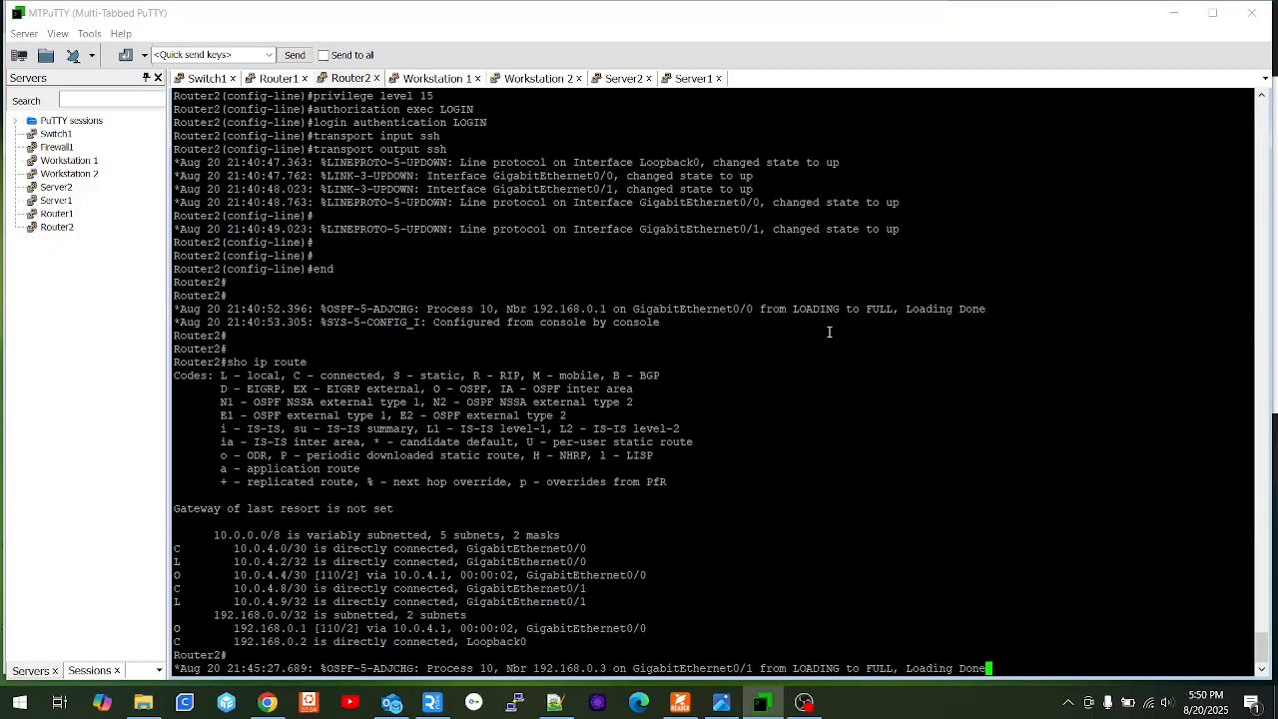
# Show Router2's routing table, highlighting the new OSPF routes to 10.0.2.0/24 and 10.0.3.0/24.
pyautogui.press('Return')
pyautogui.press('Return')
pyautogui.press('Return')
pyautogui.press('Return')
pyautogui.press('Return')
pyautogui.write('sho')
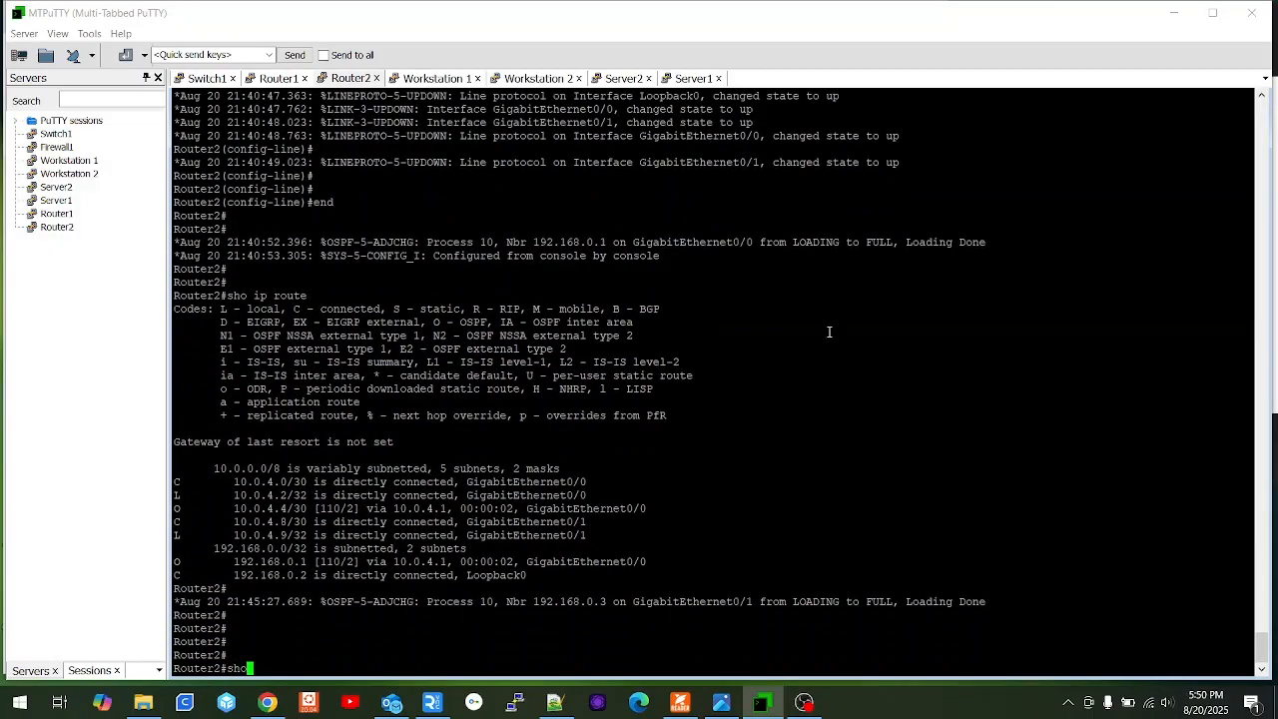
pyautogui.write(' ip route')
pyautogui.press('Return')
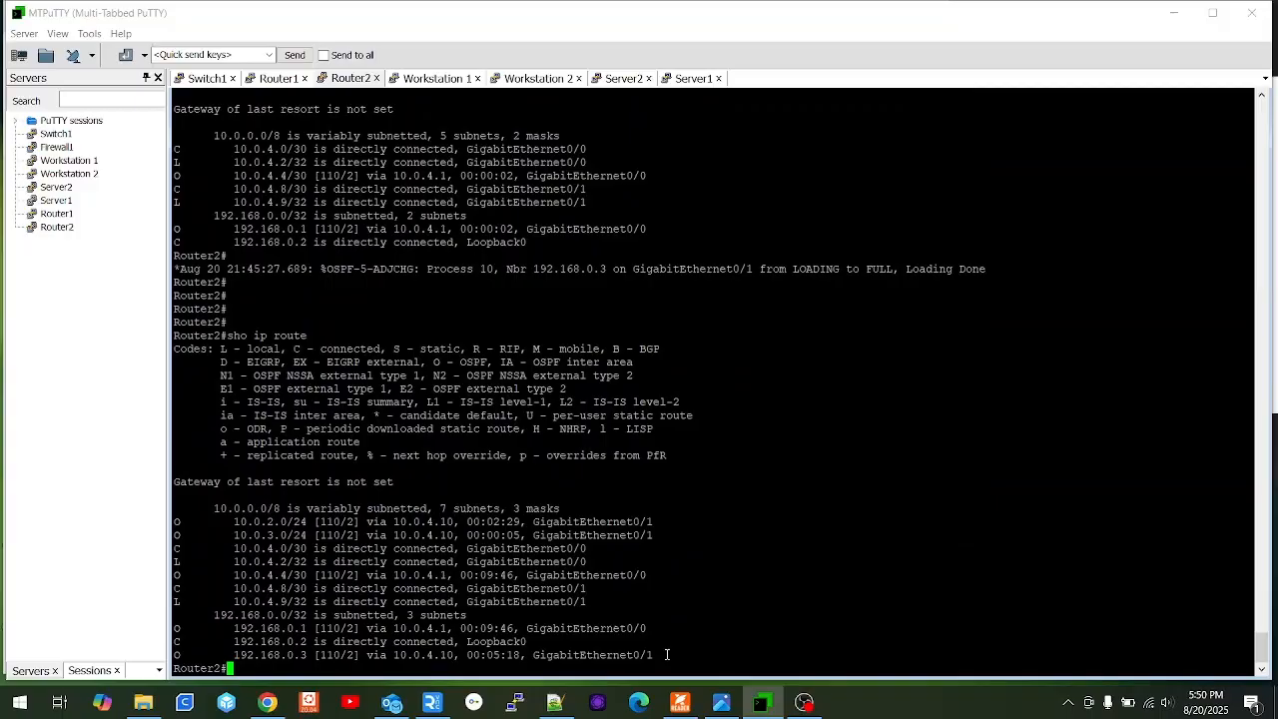
pyautogui.moveTo(659, 655); pyautogui.dragTo(176, 629)
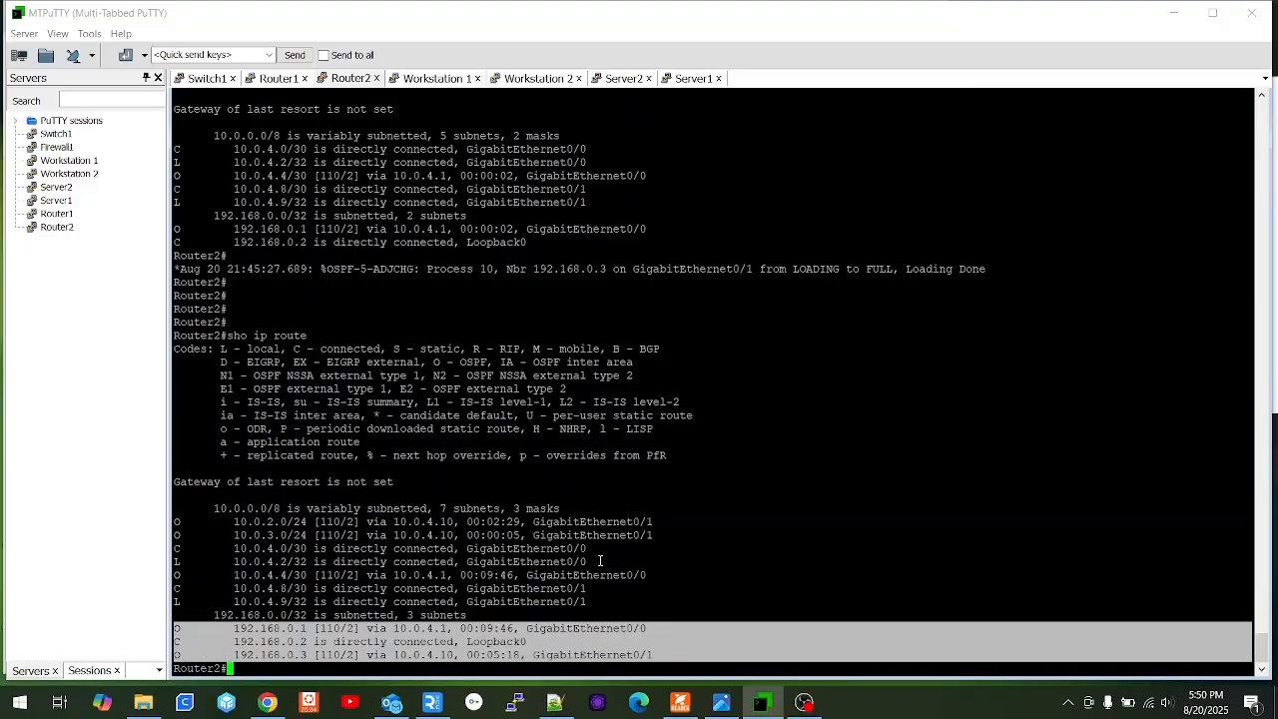
pyautogui.moveTo(659, 536); pyautogui.dragTo(168, 524)
pyautogui.scroll(9, 757, 508)
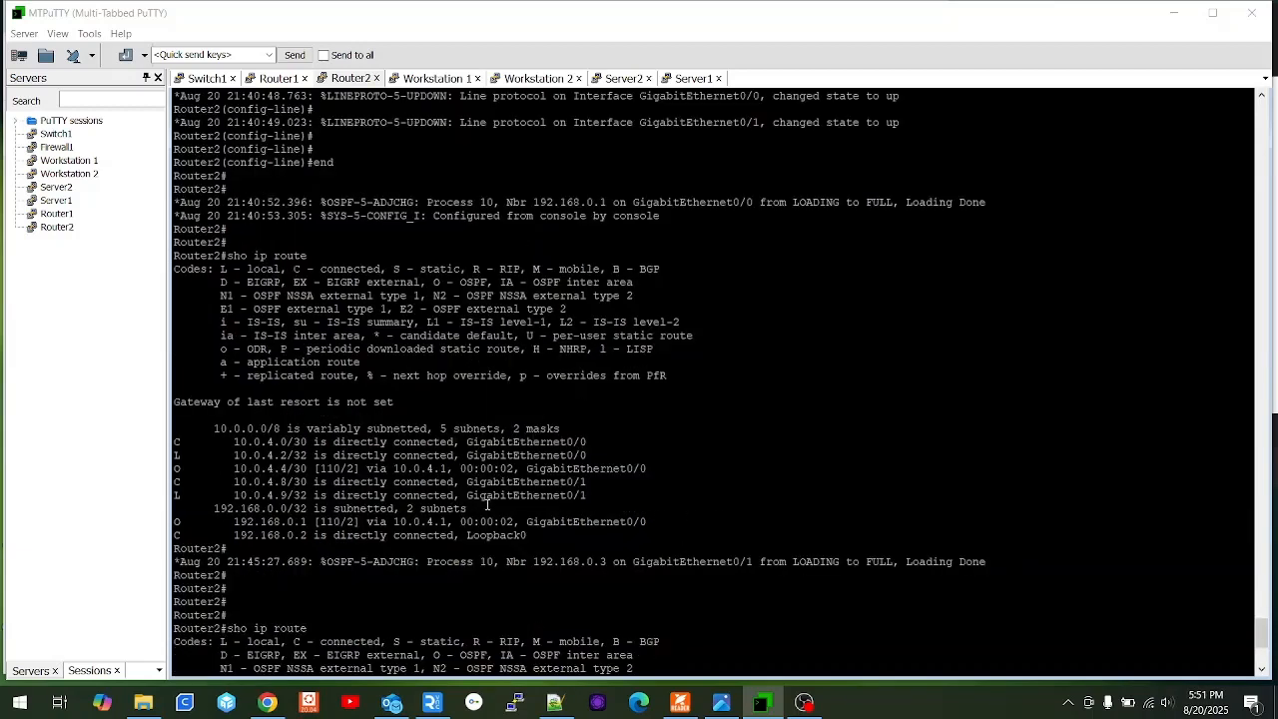
pyautogui.scroll(-9, 487, 505)
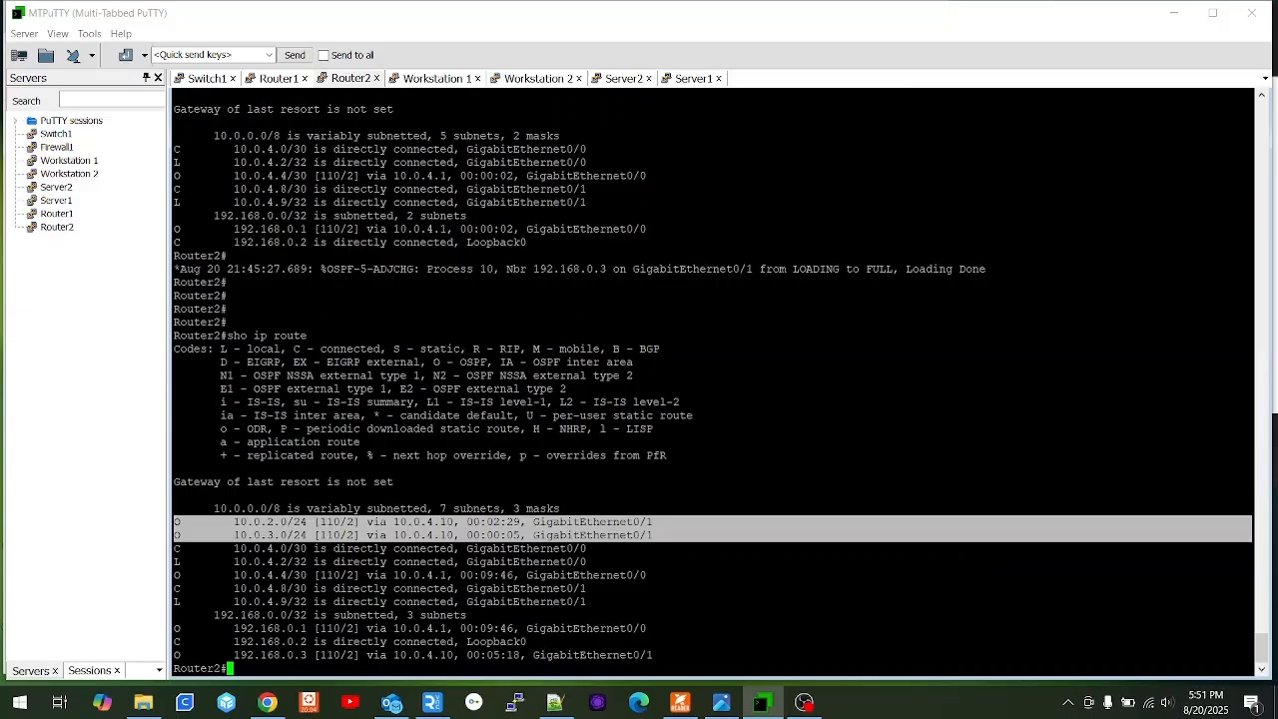
pyautogui.click(621, 495)
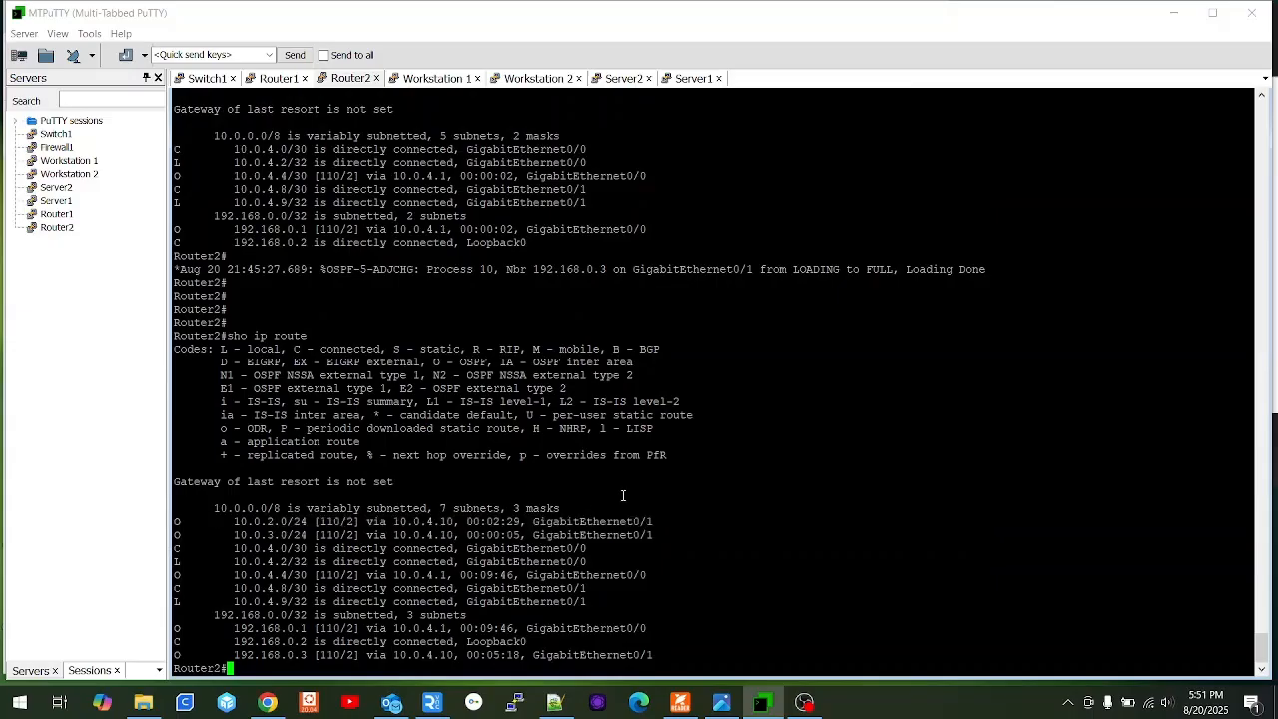
pyautogui.click(621, 80)
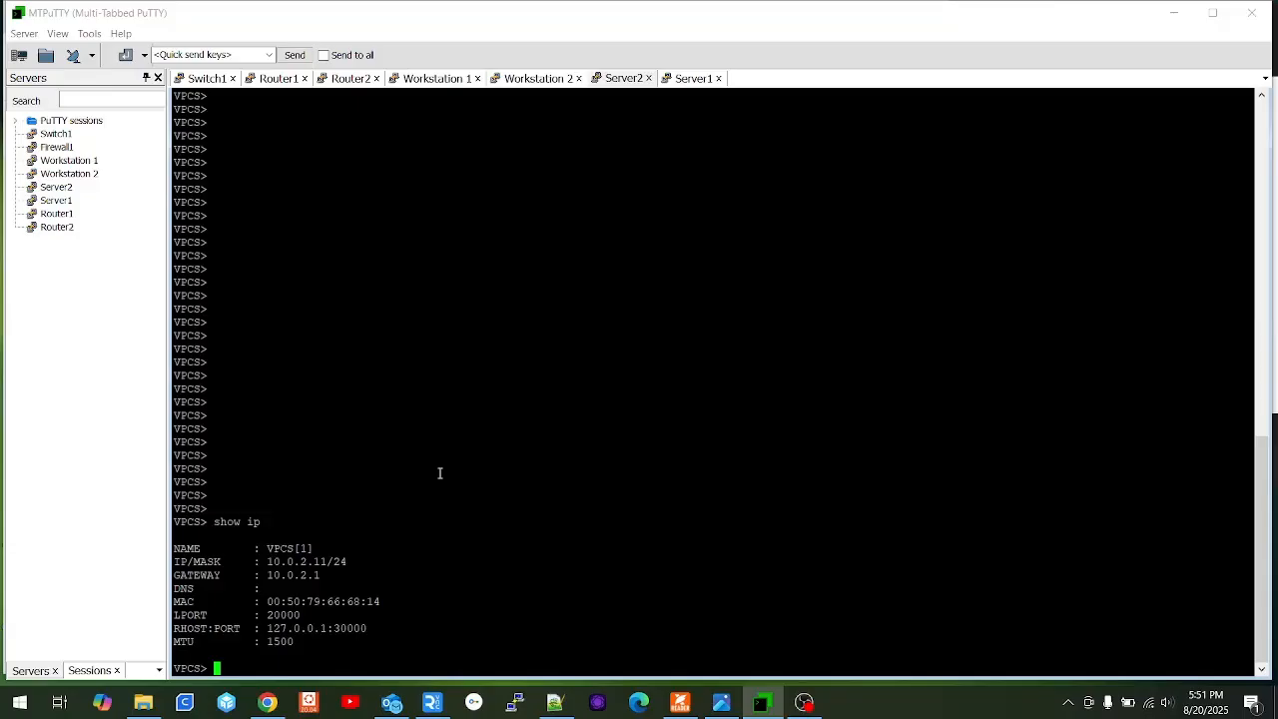
# From Server2, ping router loopbacks 192.168.0.1 and 192.168.0.2.
pyautogui.write('ping 192.168.0.1')
pyautogui.press('Return')
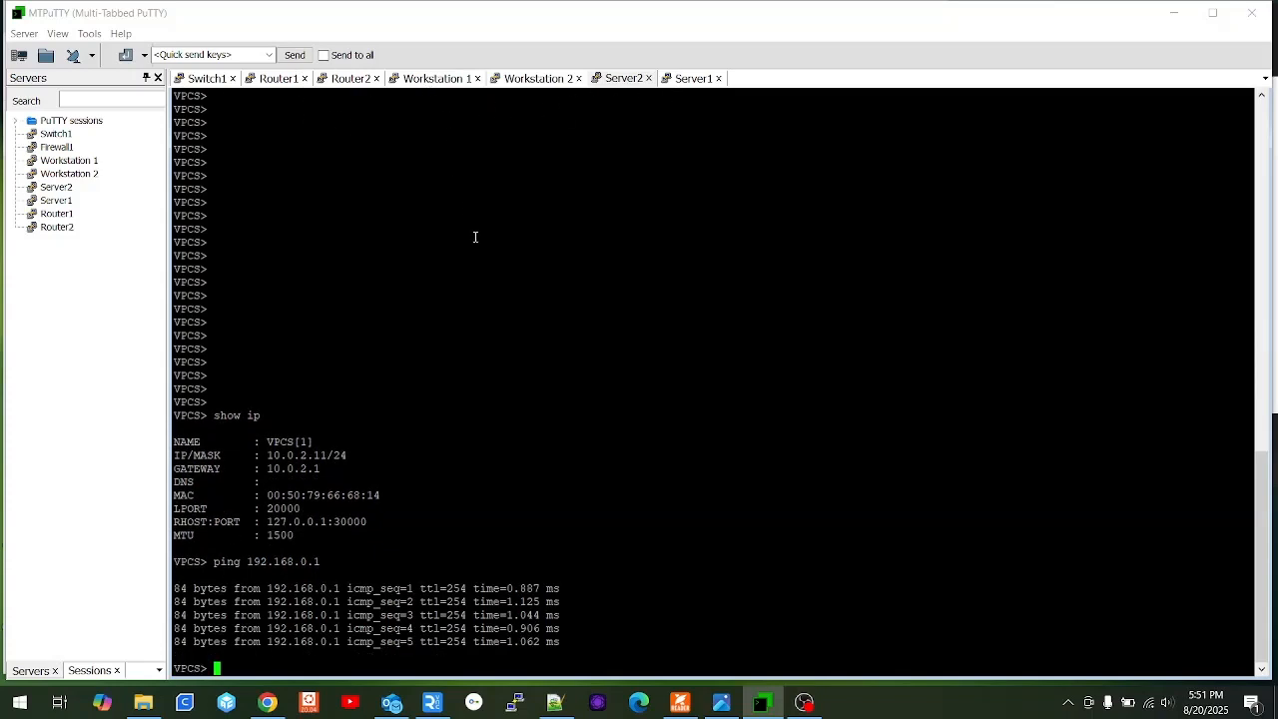
pyautogui.press('Up')
pyautogui.press('BackSpace')
pyautogui.write('2.168.0.')
pyautogui.press('Return')
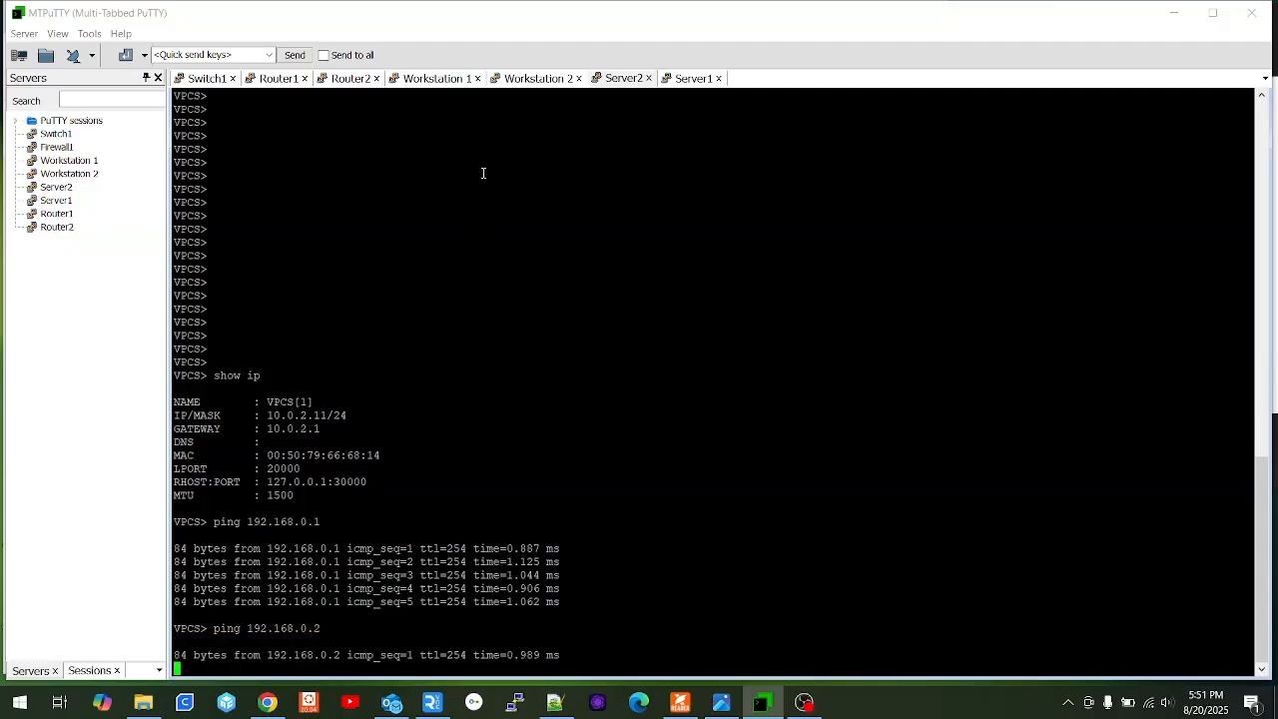
# On Workstation 1, get an address via 'ip dhcp'.
pyautogui.click(434, 80)
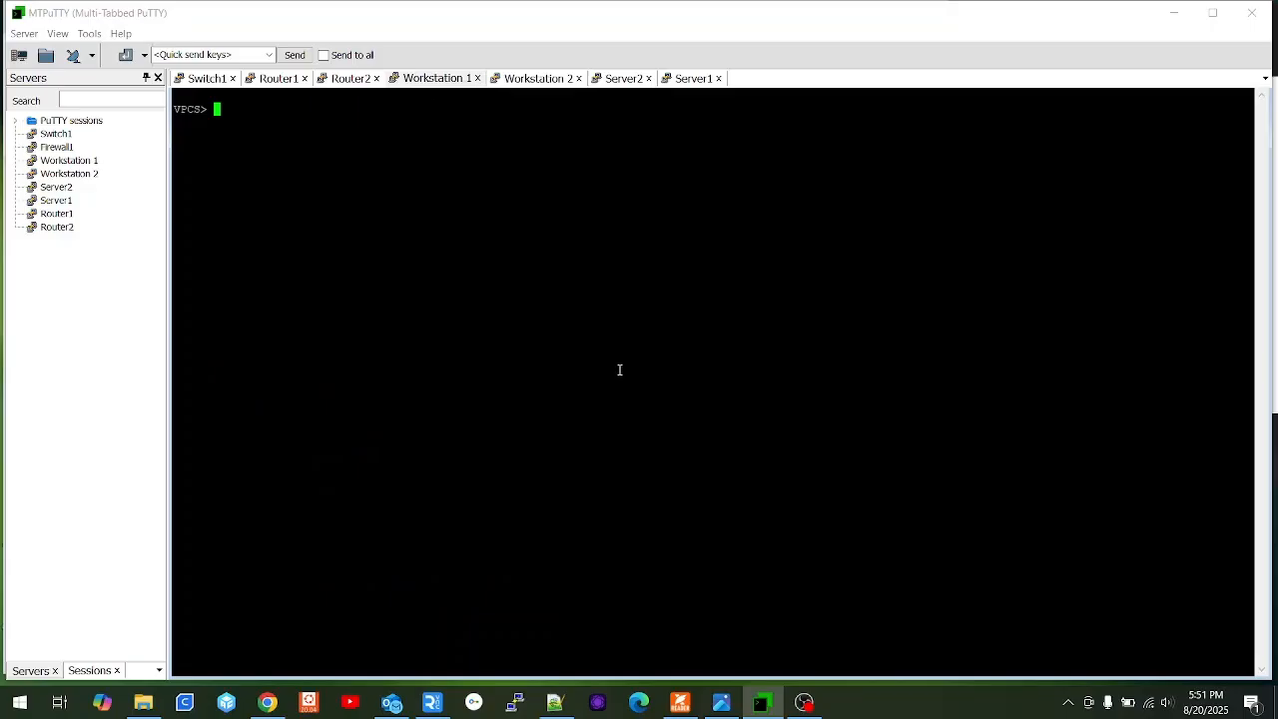
pyautogui.write('ip dhcp')
pyautogui.press('Return')
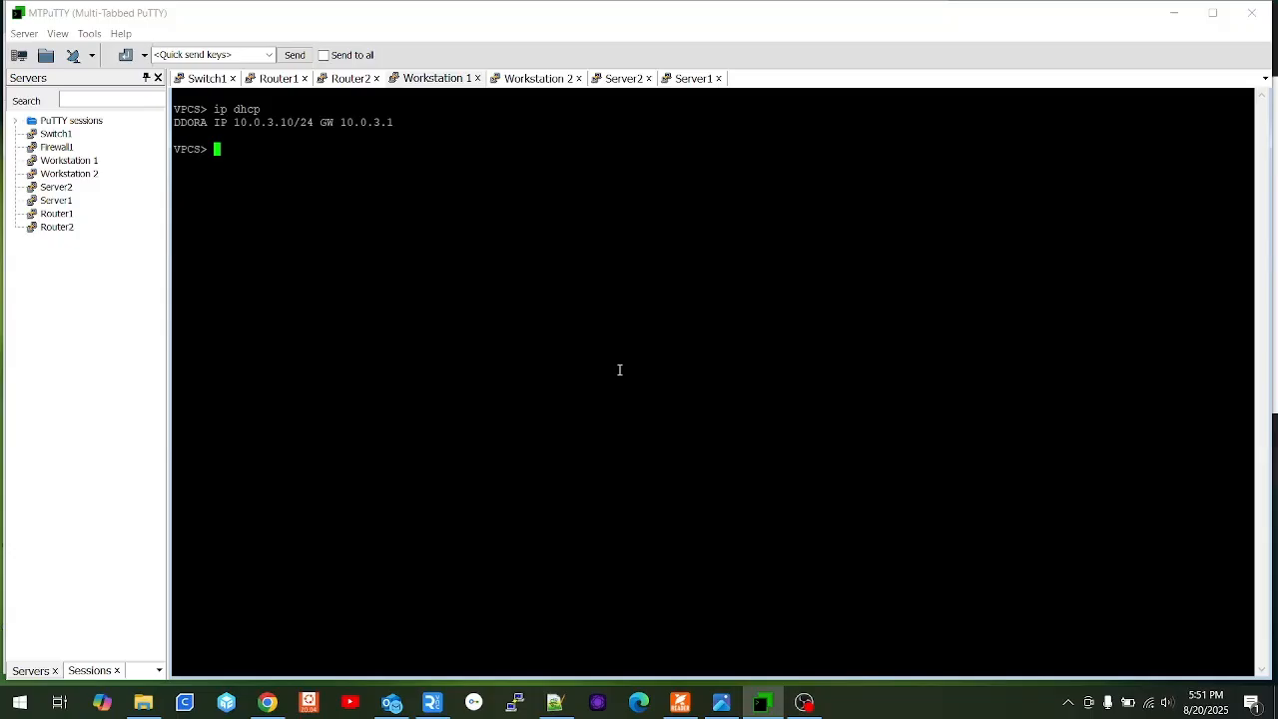
# Ping servers 10.0.2.10 and 10.0.2.11 from Workstation 1.
pyautogui.write('ping 10.0.')
pyautogui.click(721, 702)
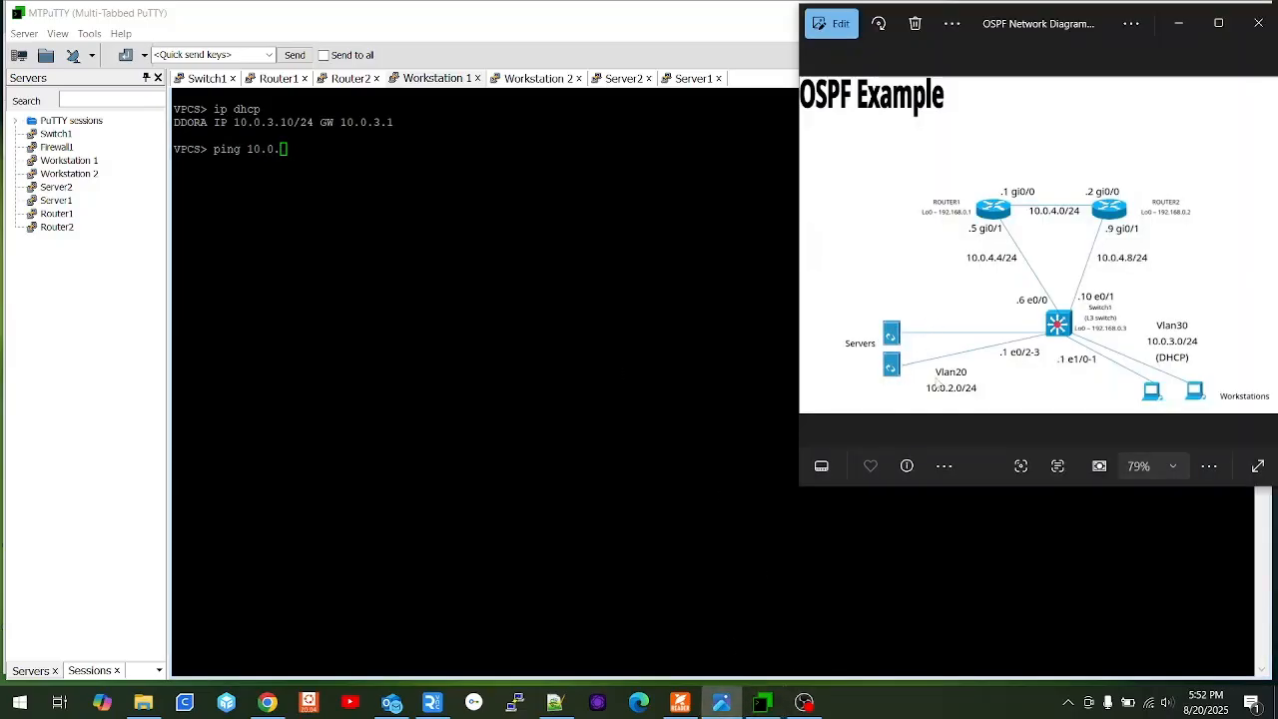
pyautogui.click(642, 286)
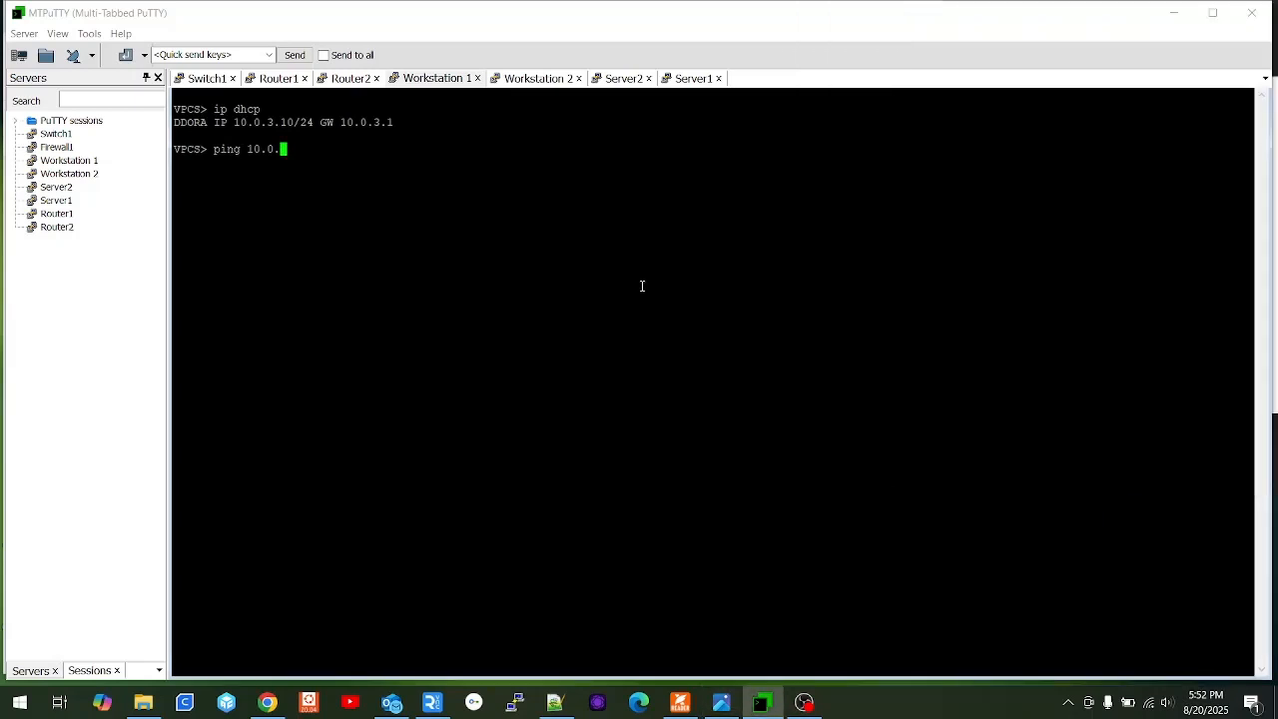
pyautogui.write('2.10')
pyautogui.press('Return')
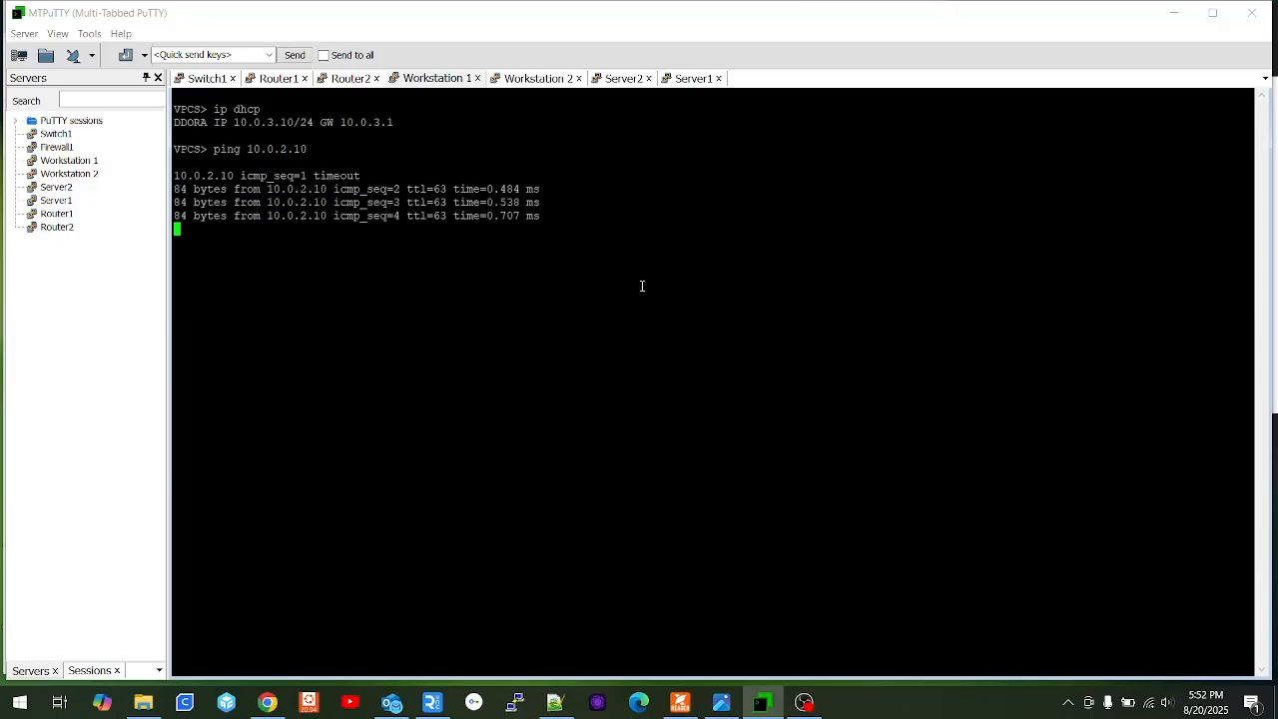
pyautogui.press('Up')
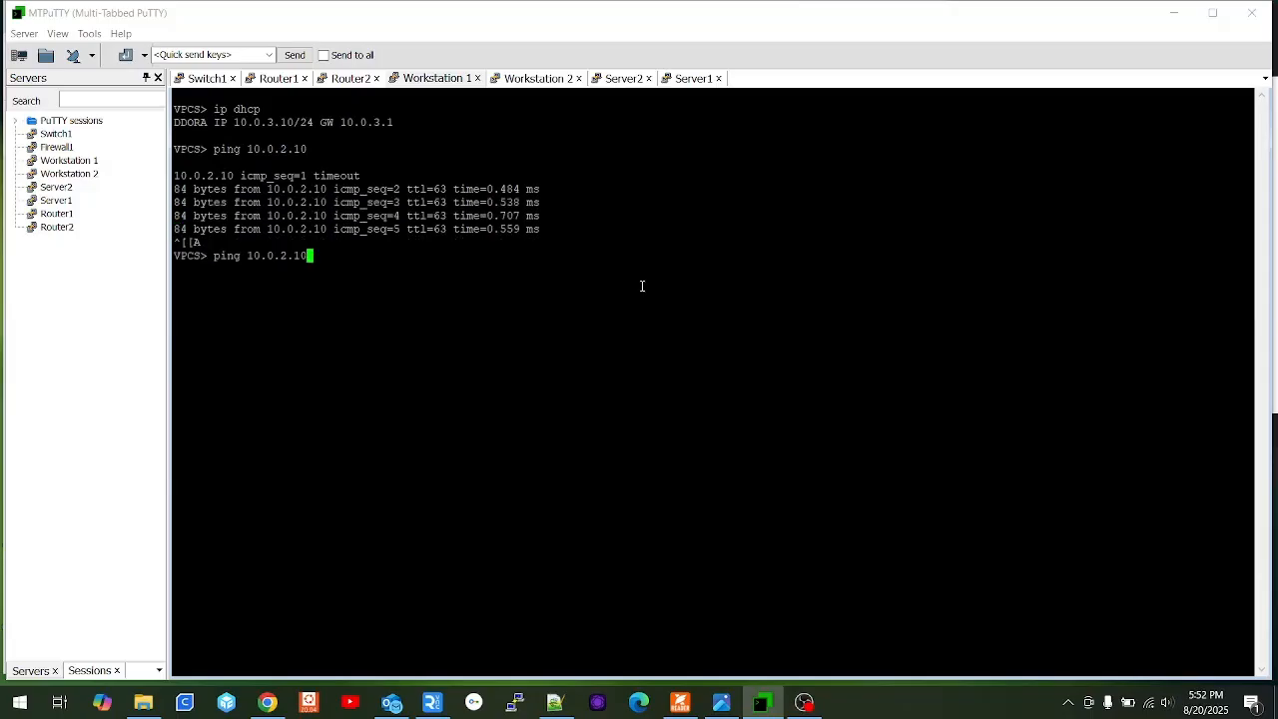
pyautogui.press('Up')
pyautogui.press('Down')
pyautogui.press('BackSpace')
pyautogui.write('1')
pyautogui.press('Return')
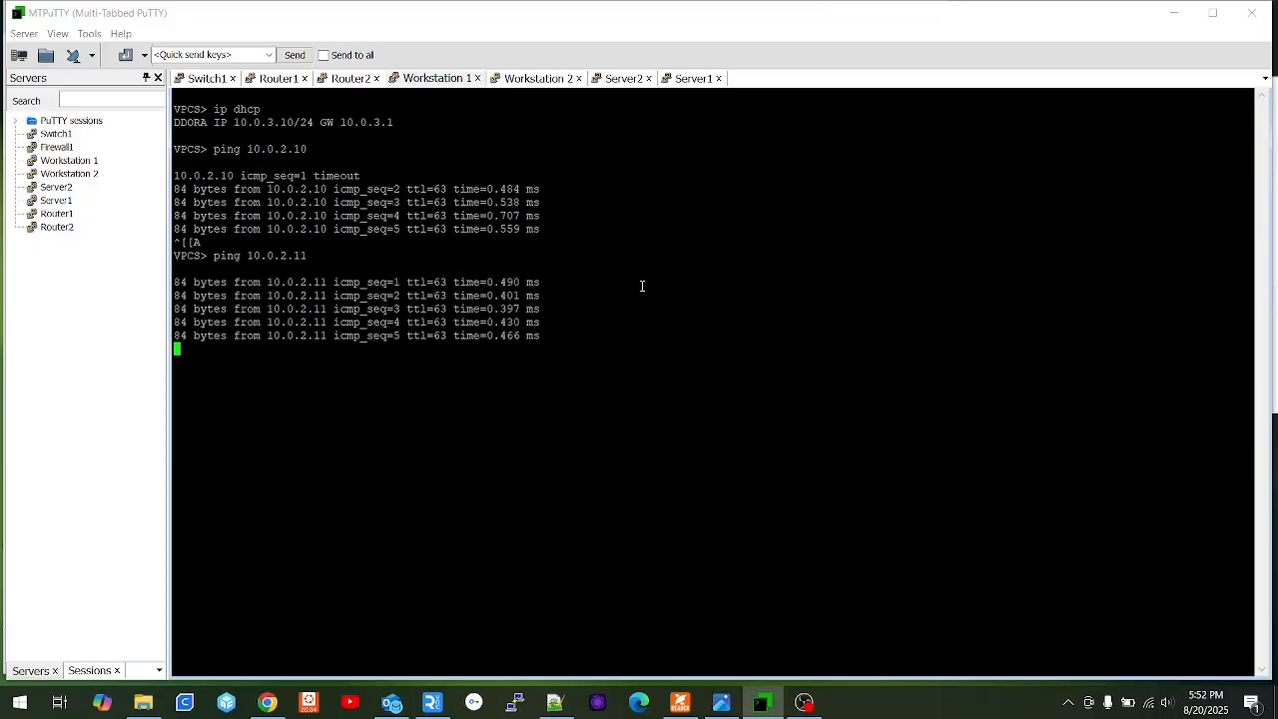
# Ping router loopbacks 192.168.0.2 and 192.168.0.1 from Workstation 1.
pyautogui.write('ping 192.168.0.2')
pyautogui.press('Return')
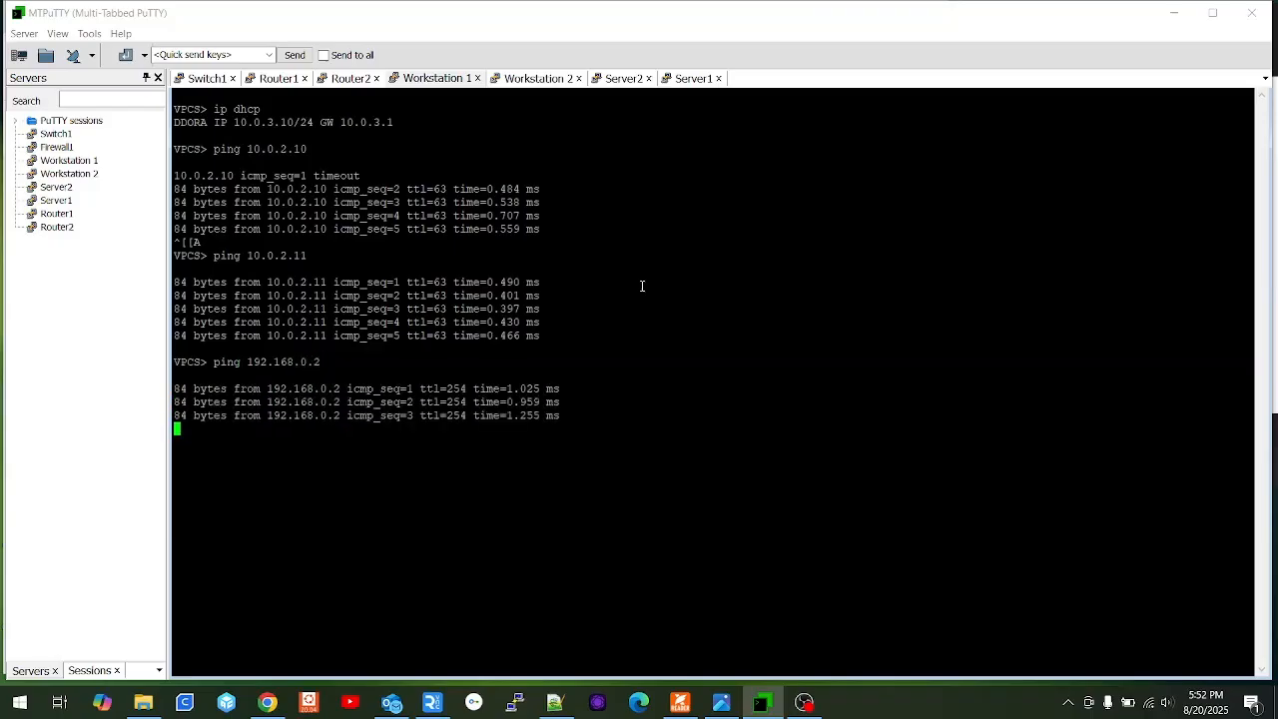
pyautogui.press('Up')
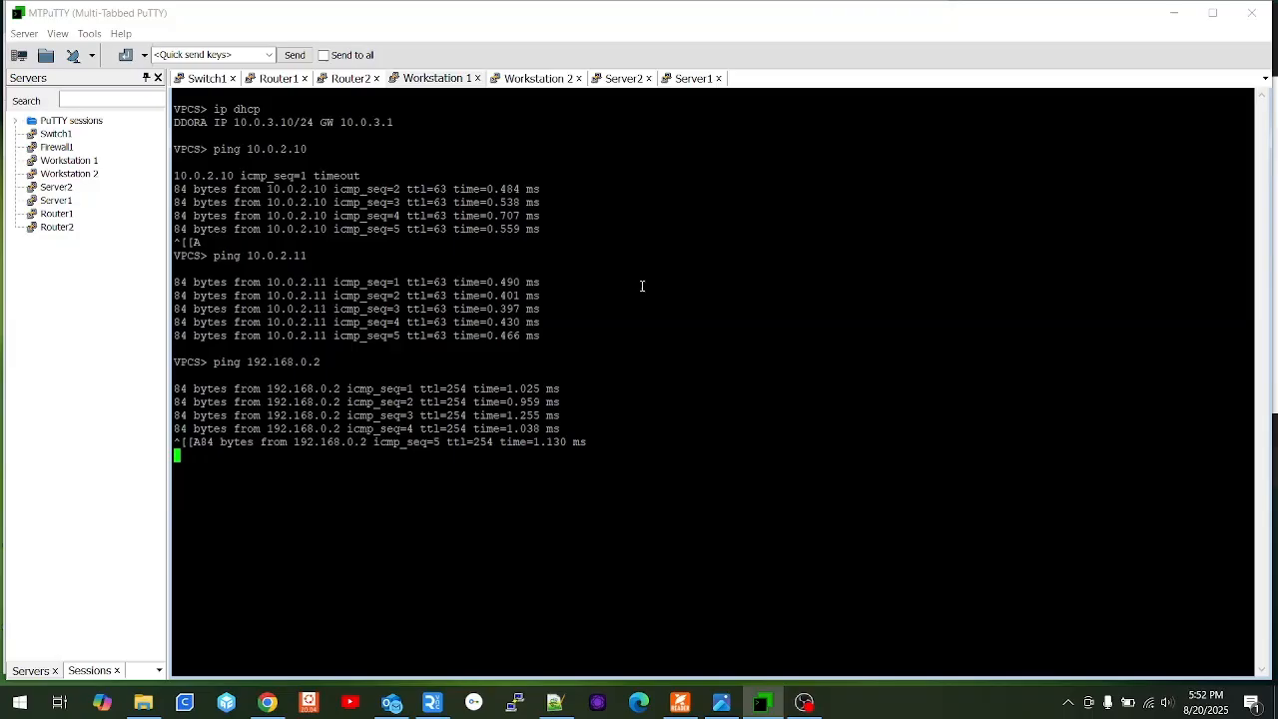
pyautogui.press('BackSpace')
pyautogui.write('192.168.0.1')
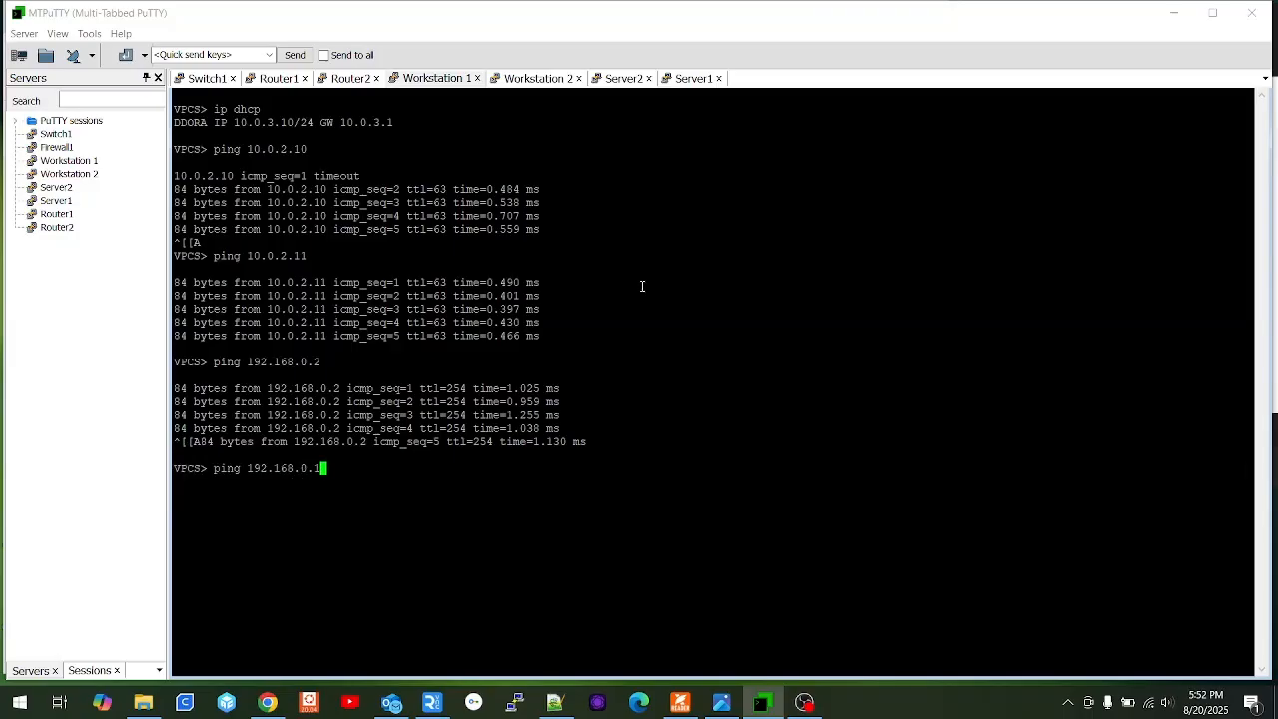
pyautogui.press('Return')
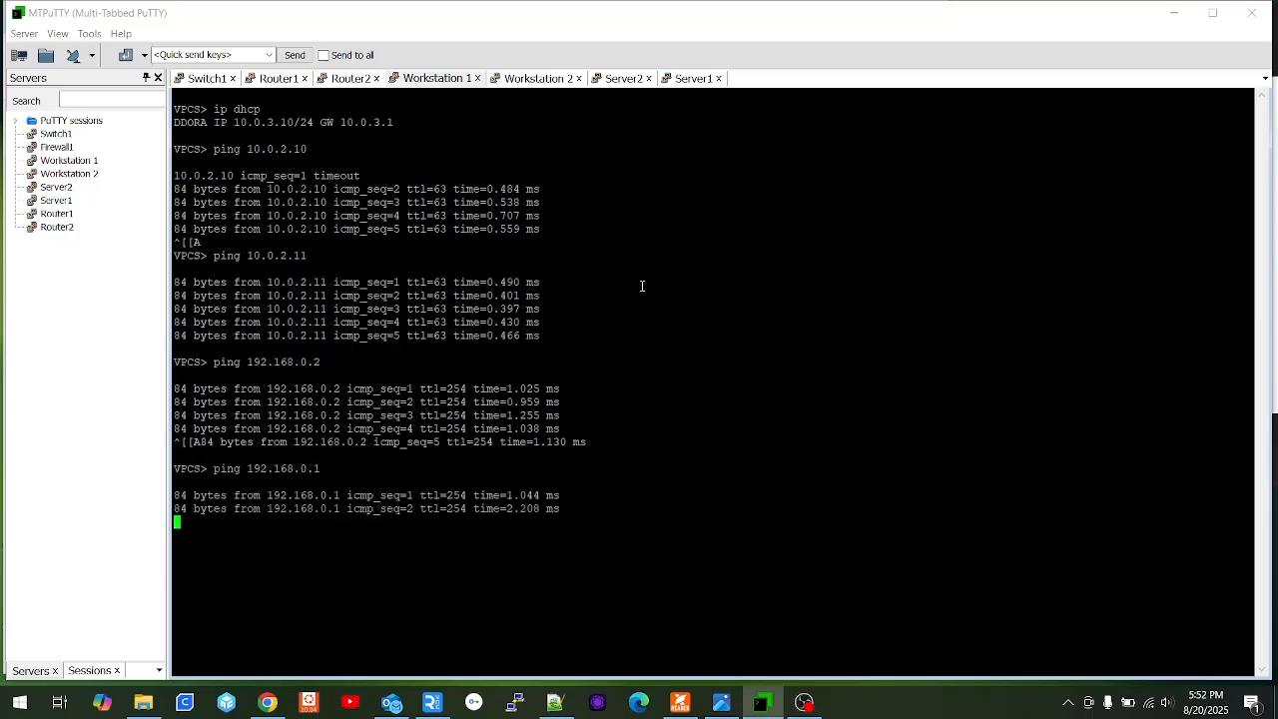